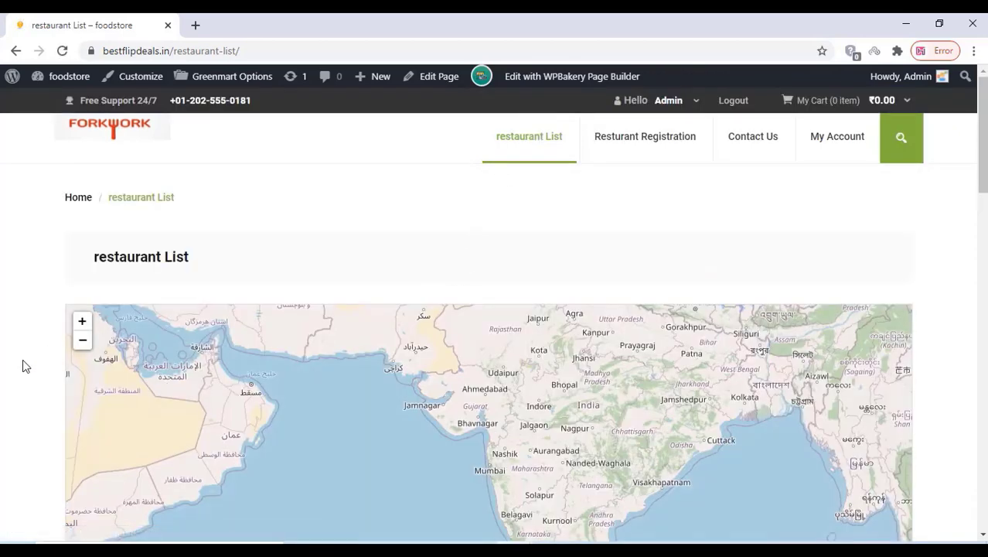
# - Look through the restaurant list and visit the cafe1 store
pyautogui.scroll(-5, 23, 361)
pyautogui.scroll(-6, 29, 368)
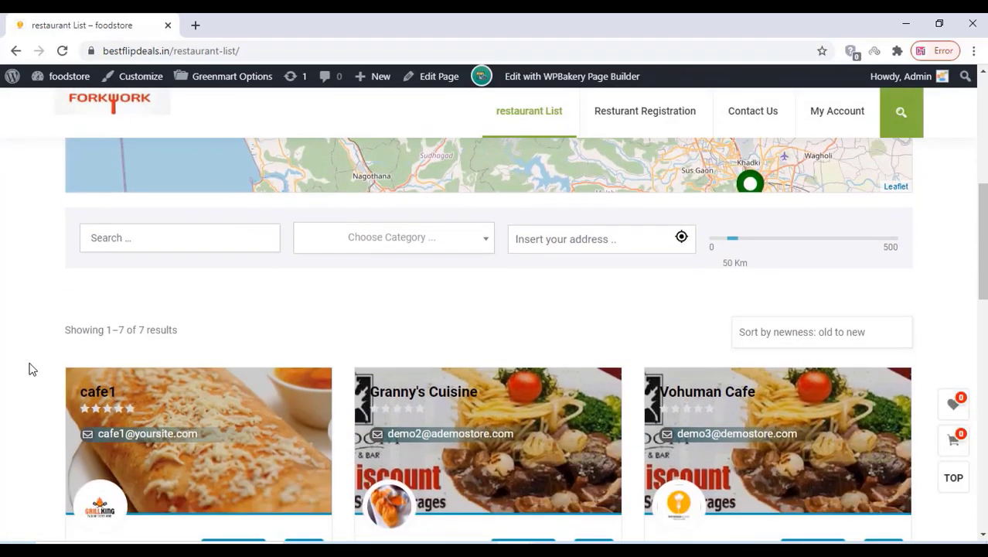
pyautogui.scroll(-2, 33, 370)
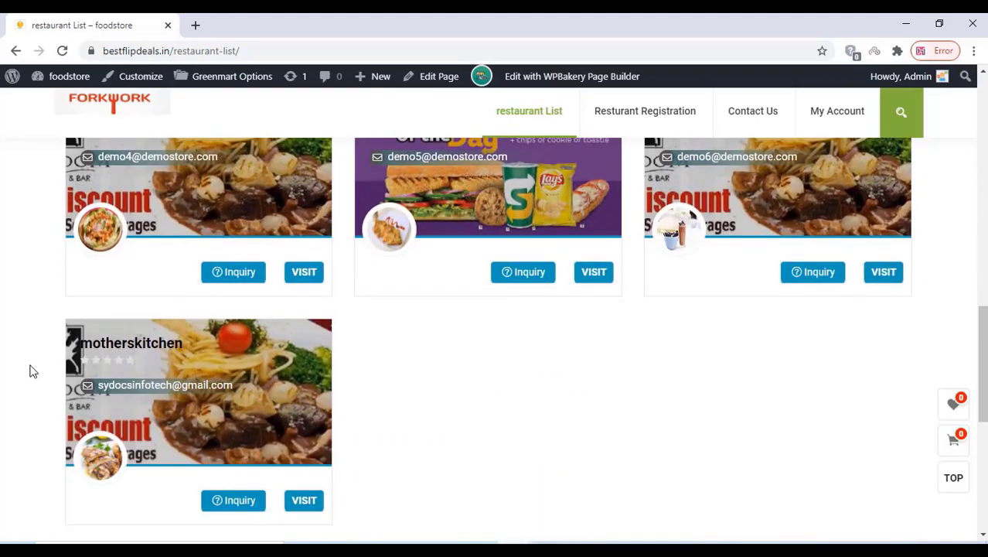
pyautogui.scroll(4, 33, 370)
pyautogui.scroll(2, 33, 371)
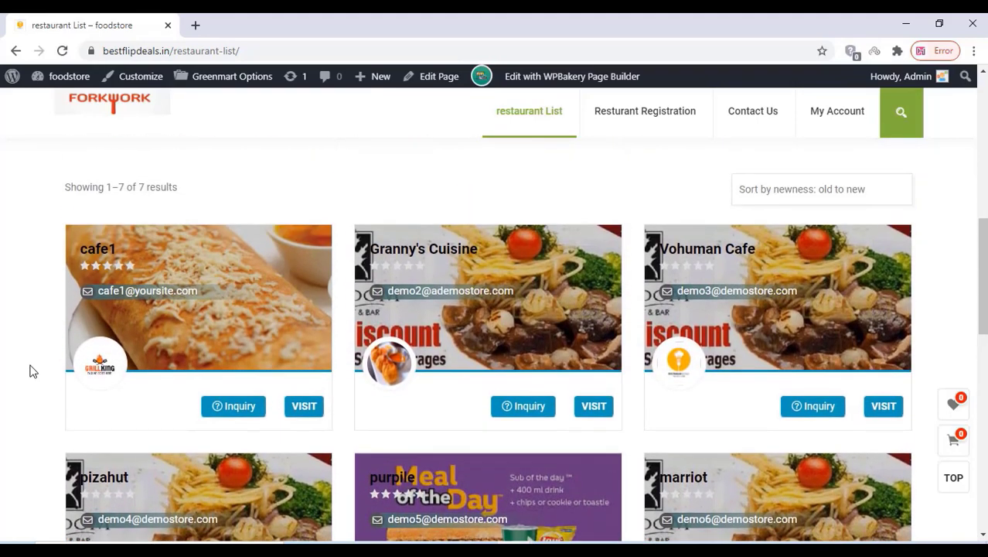
pyautogui.scroll(-1, 29, 372)
pyautogui.scroll(-1, 32, 379)
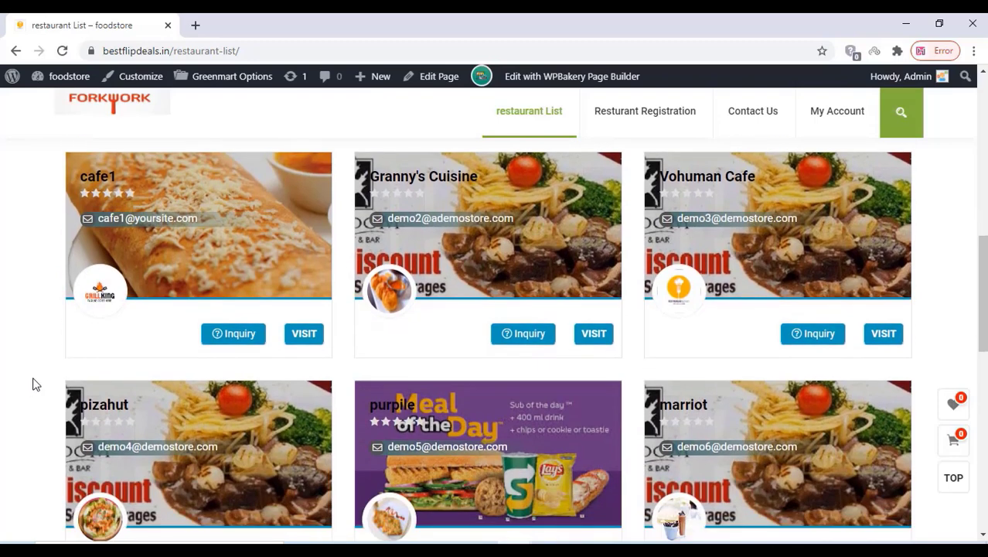
pyautogui.click(316, 337)
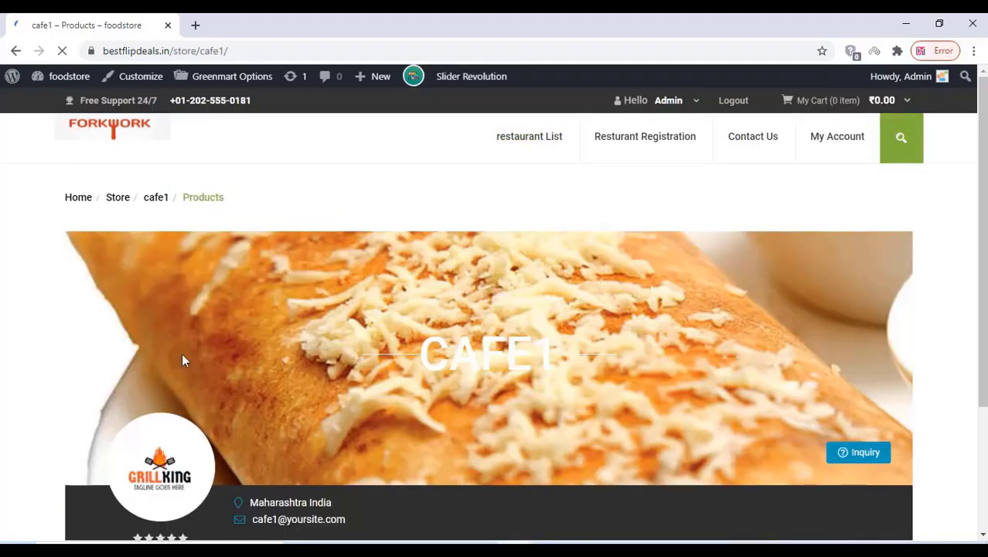
# - Browse the products offered by the cafe1 store and open the Chicken Lollipop product
pyautogui.scroll(-3, 21, 321)
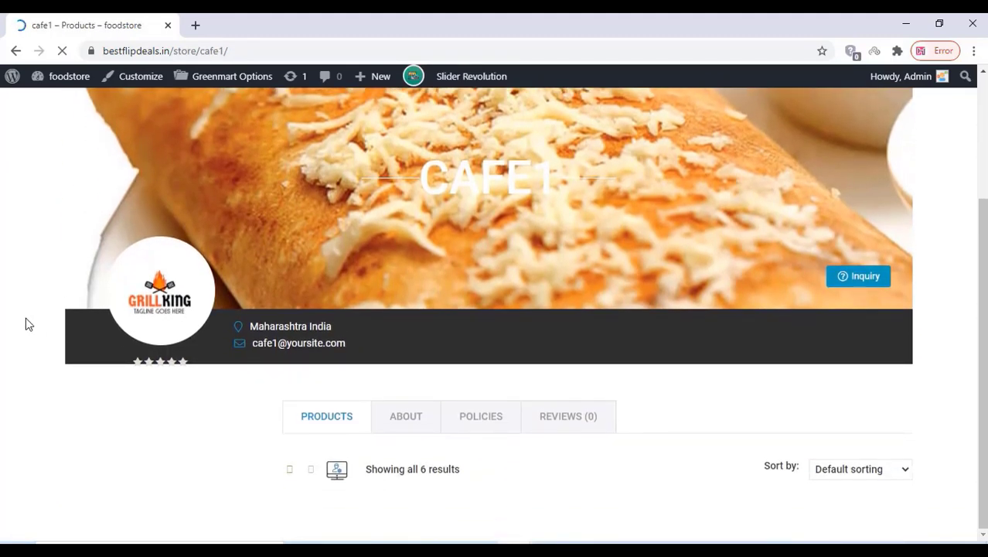
pyautogui.scroll(-4, 198, 420)
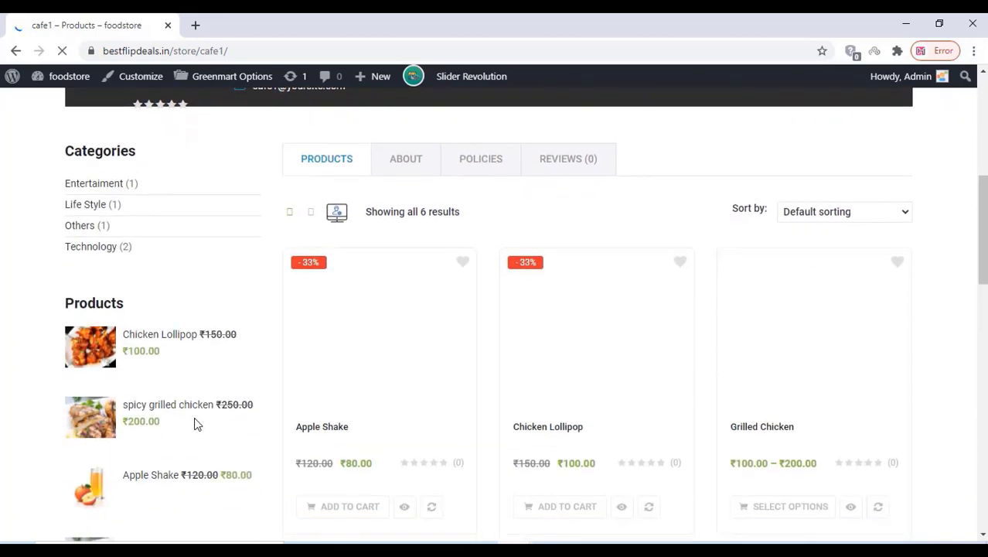
pyautogui.scroll(-4, 198, 384)
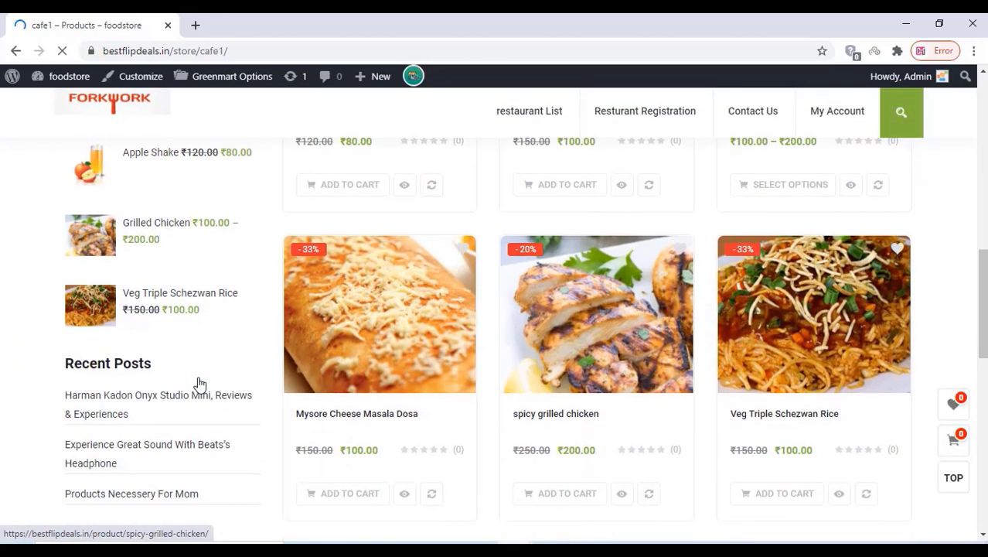
pyautogui.scroll(-2, 198, 384)
pyautogui.scroll(4, 199, 384)
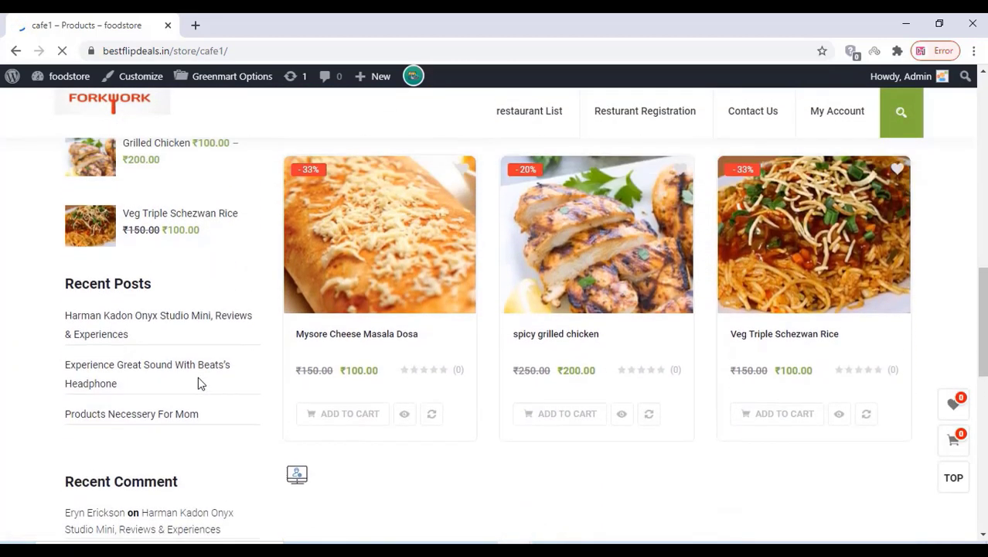
pyautogui.scroll(3, 198, 383)
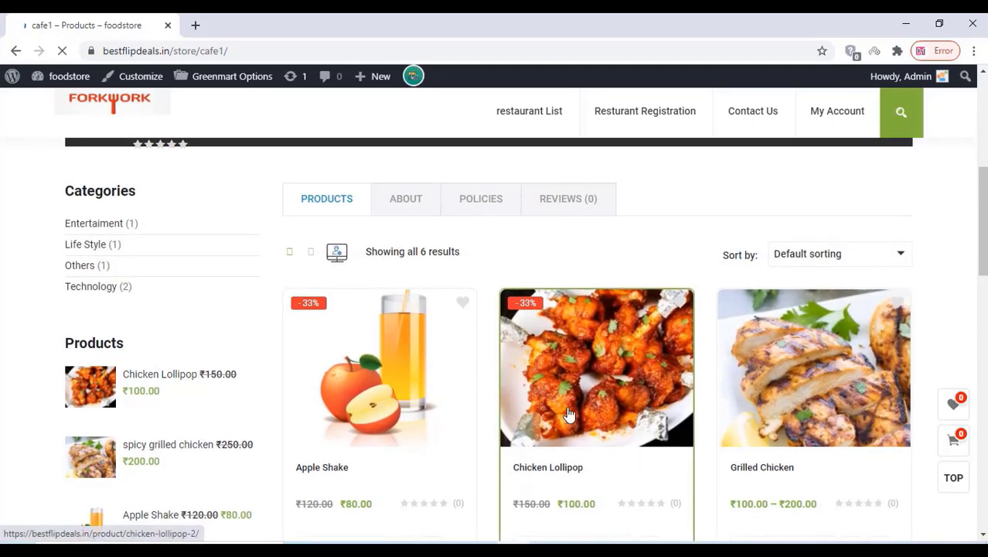
# - Review the Chicken Lollipop details, add one to the cart and proceed to checkout
pyautogui.scroll(-3, 550, 302)
pyautogui.scroll(-1, 551, 306)
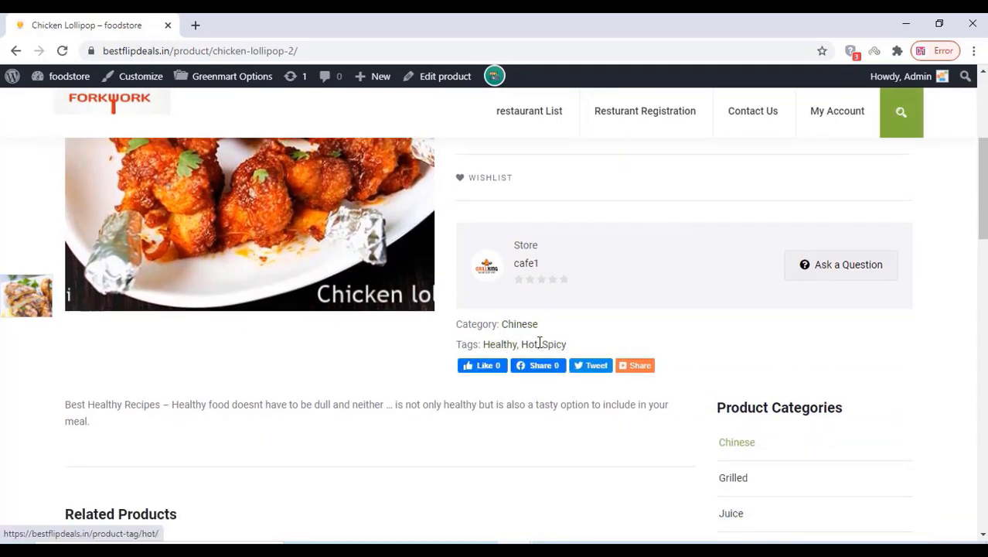
pyautogui.scroll(3, 540, 345)
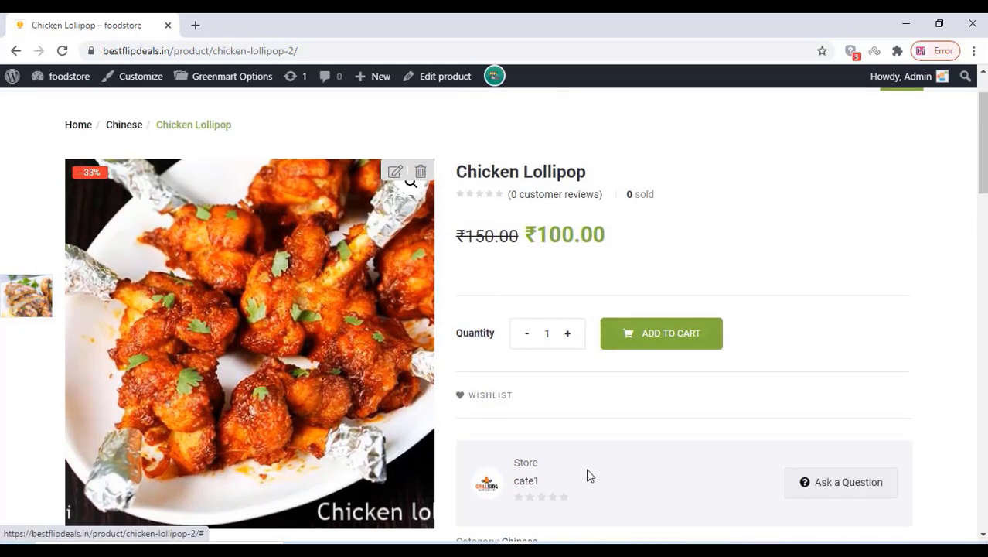
pyautogui.scroll(-2, 663, 436)
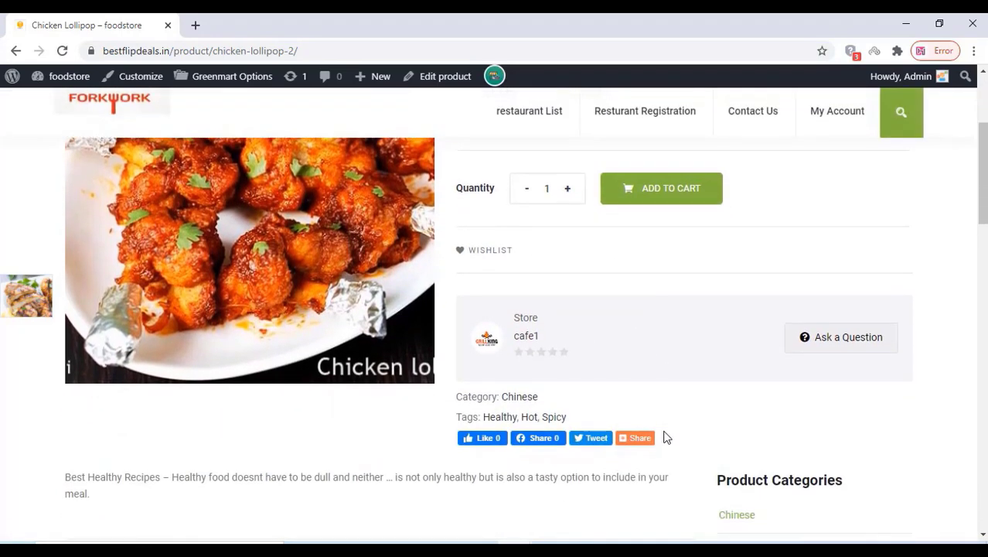
pyautogui.scroll(3, 663, 435)
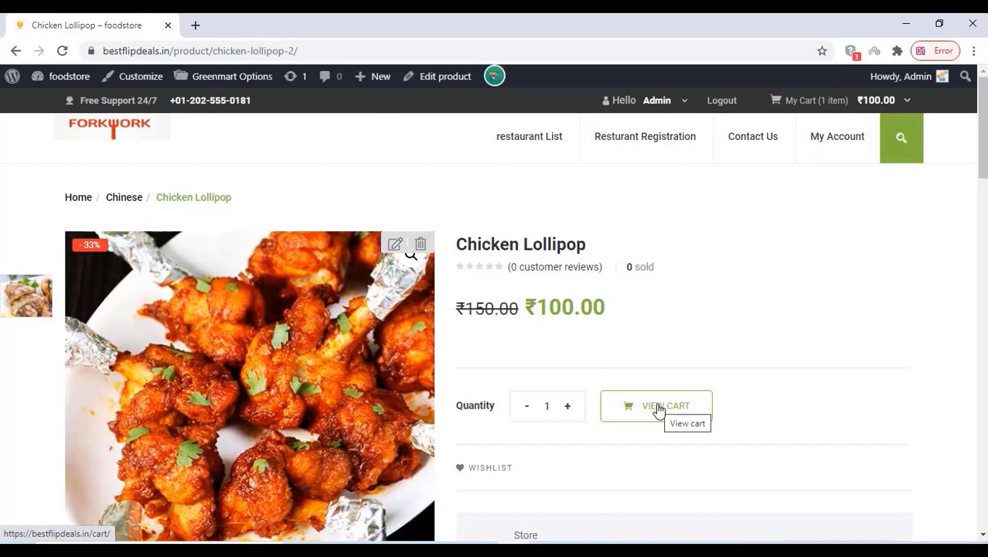
pyautogui.click(893, 106)
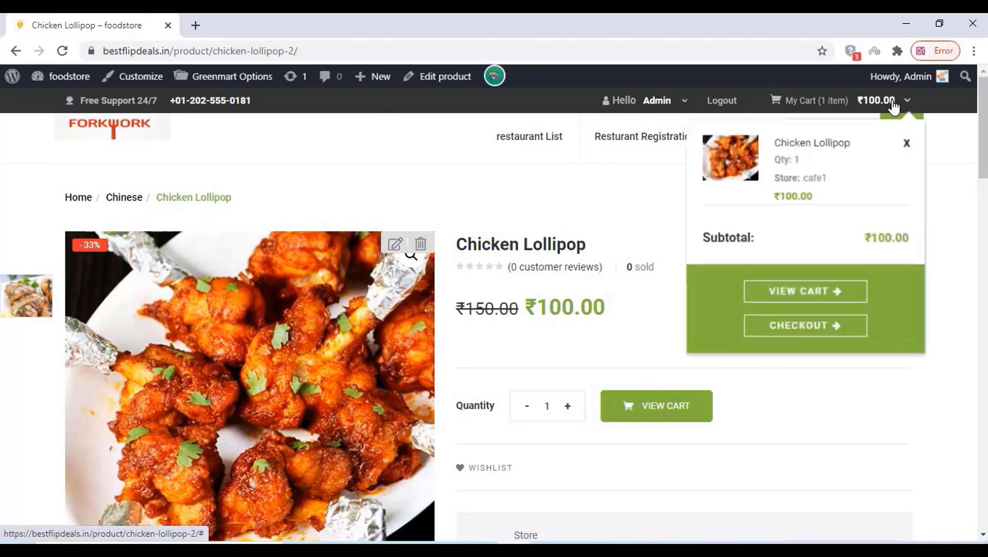
pyautogui.click(809, 317)
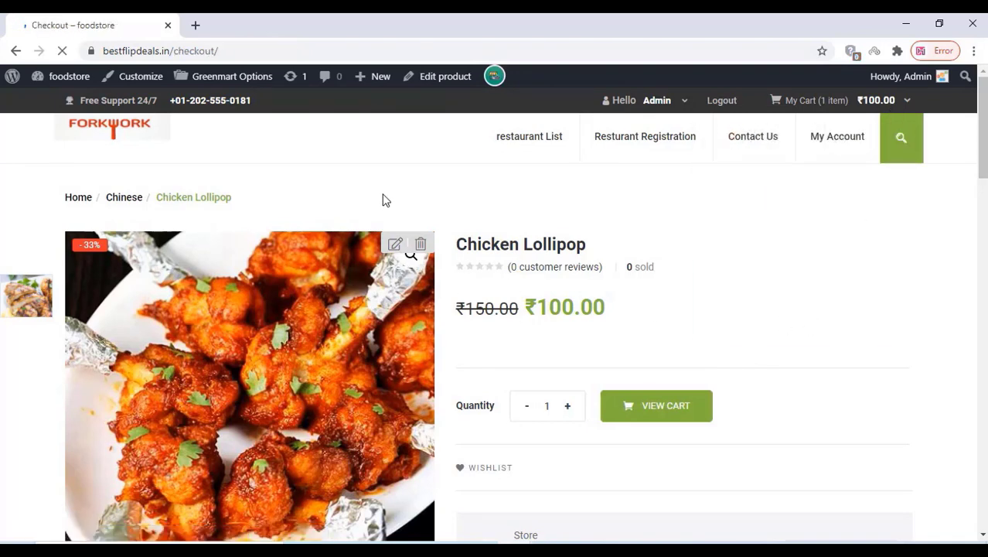
# - Agree to the website terms and conditions and place the Chicken Lollipop order with cash on delivery
pyautogui.scroll(-2, 382, 200)
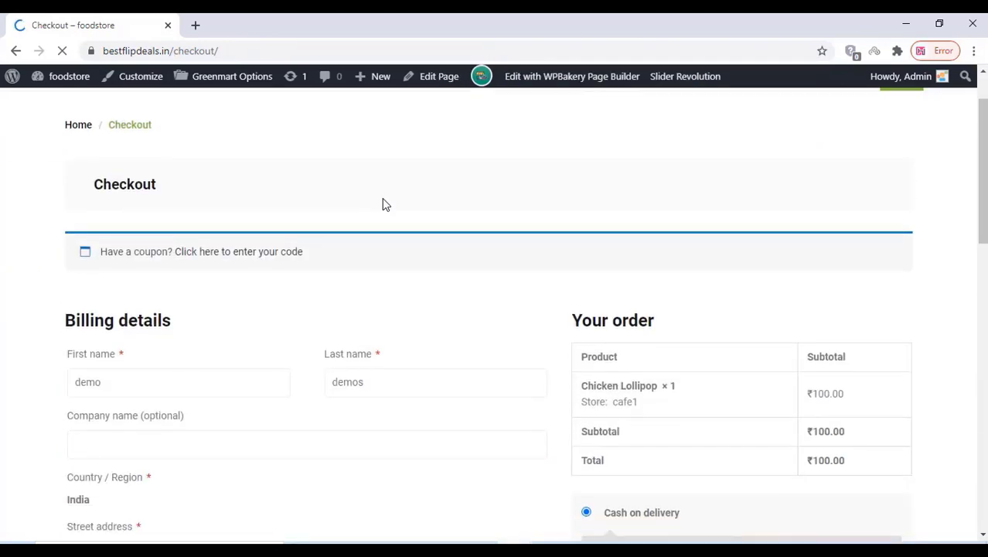
pyautogui.scroll(-3, 382, 205)
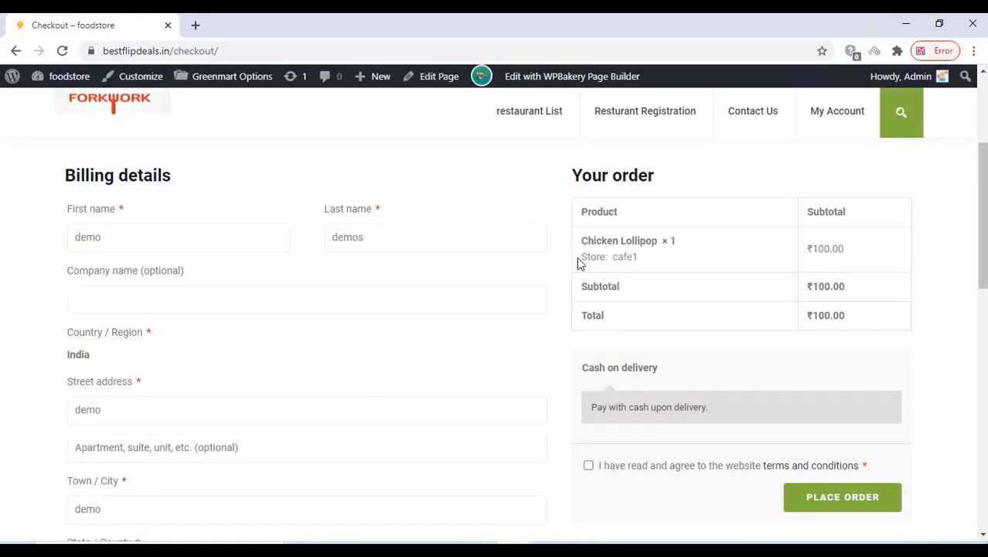
pyautogui.scroll(-1, 603, 274)
pyautogui.click(589, 393)
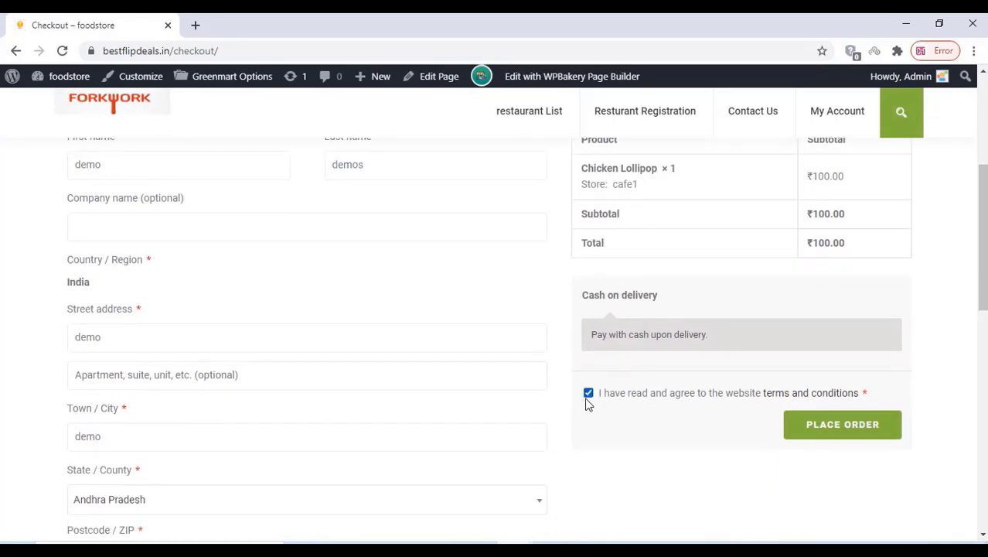
pyautogui.click(810, 427)
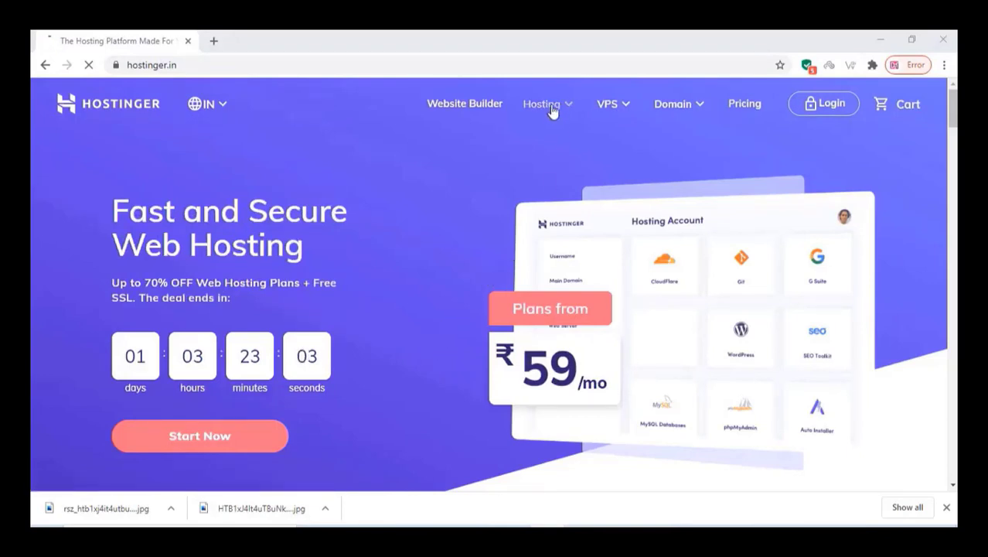
# - On Hostinger, check the domain name mydemoshop123.com with the Domain Checker and add it to the cart
pyautogui.click(683, 103)
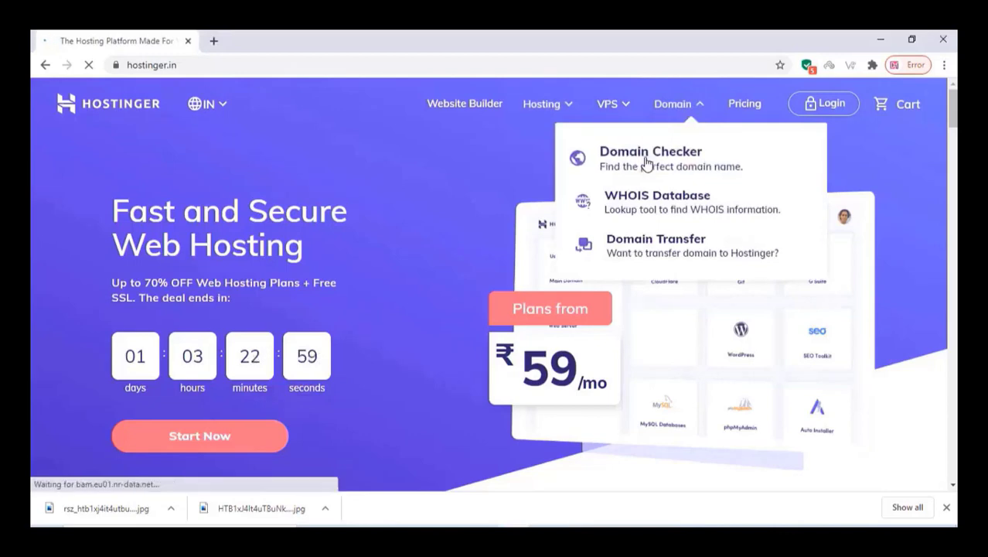
pyautogui.click(648, 160)
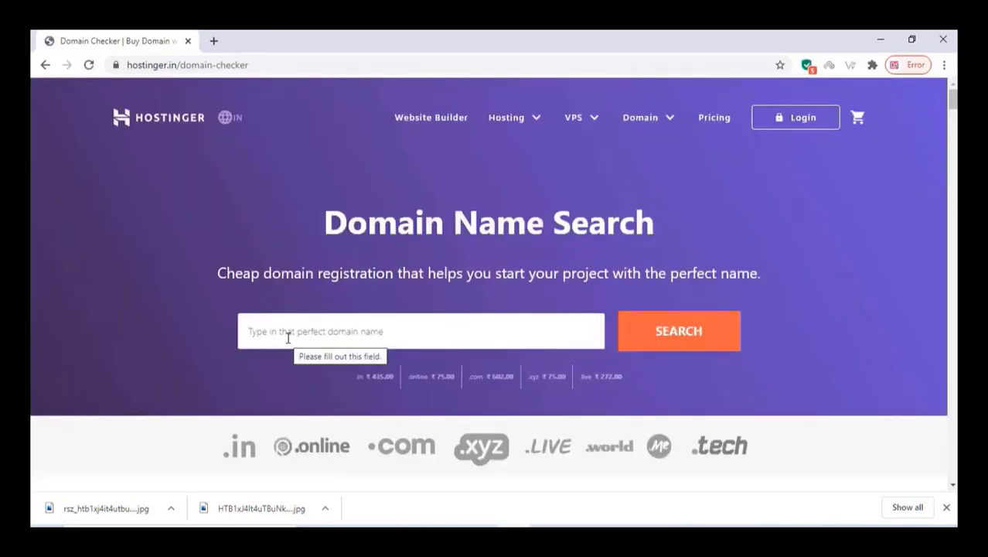
pyautogui.write('mydemoshop123.com')
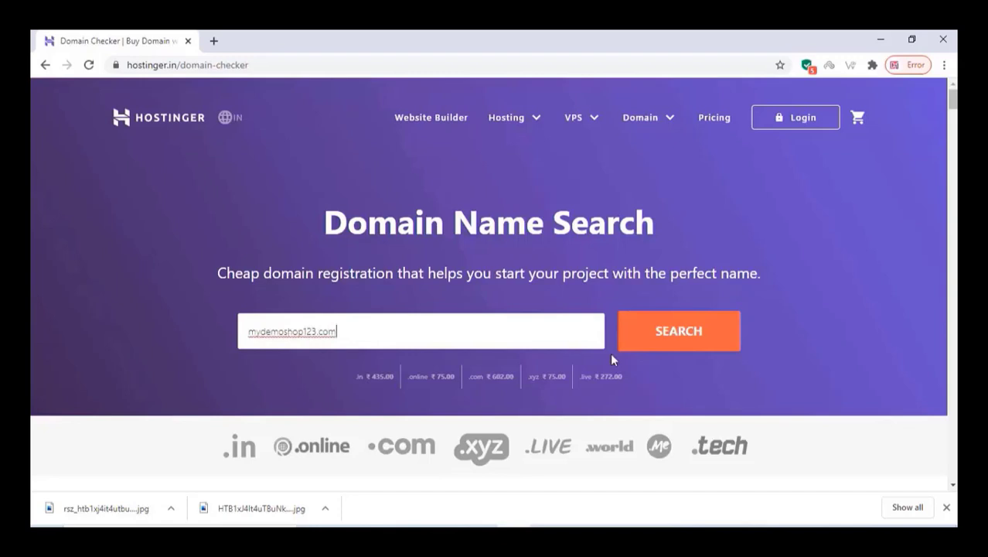
pyautogui.click(667, 335)
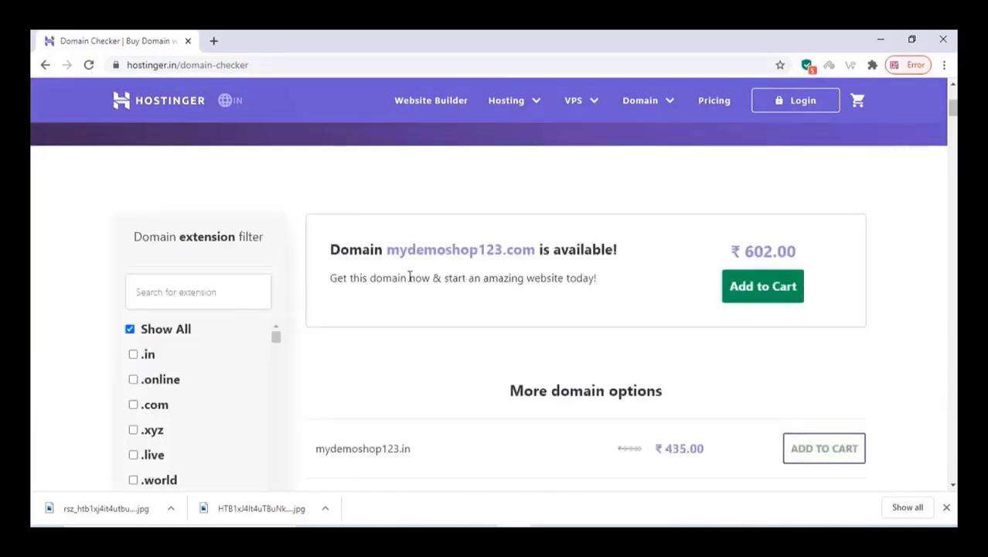
pyautogui.click(754, 293)
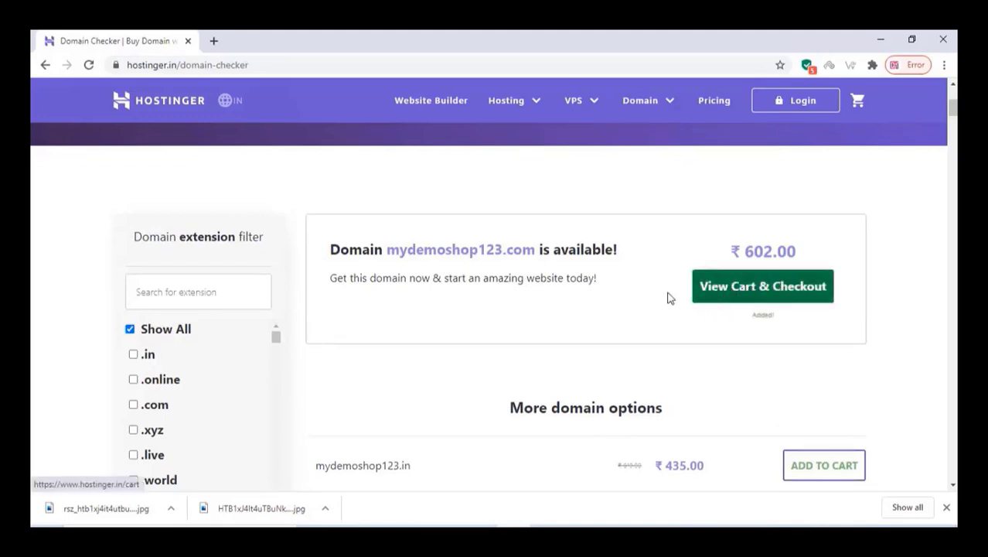
# - Add the Single Web Hosting plan from the shared web hosting offers to the cart
pyautogui.moveTo(506, 101)
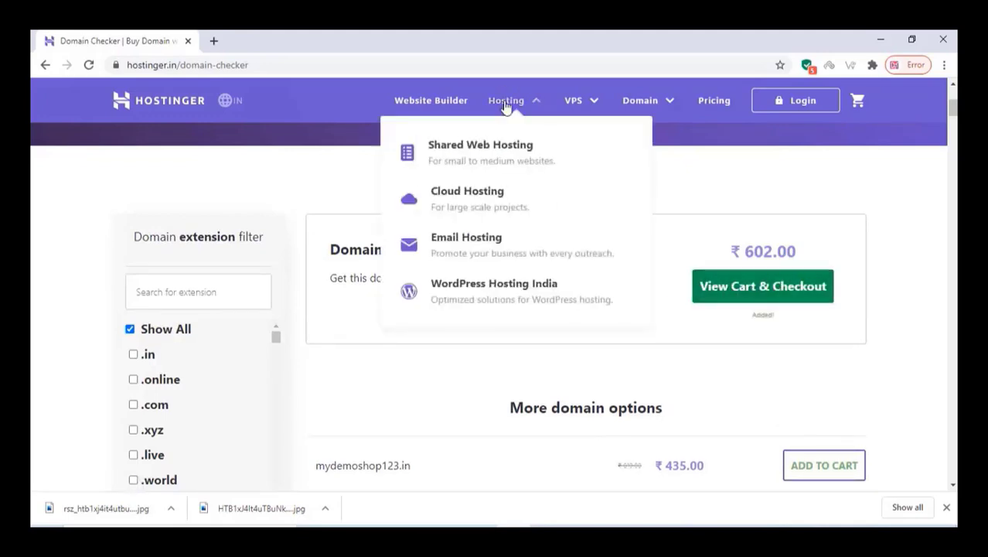
pyautogui.click(467, 150)
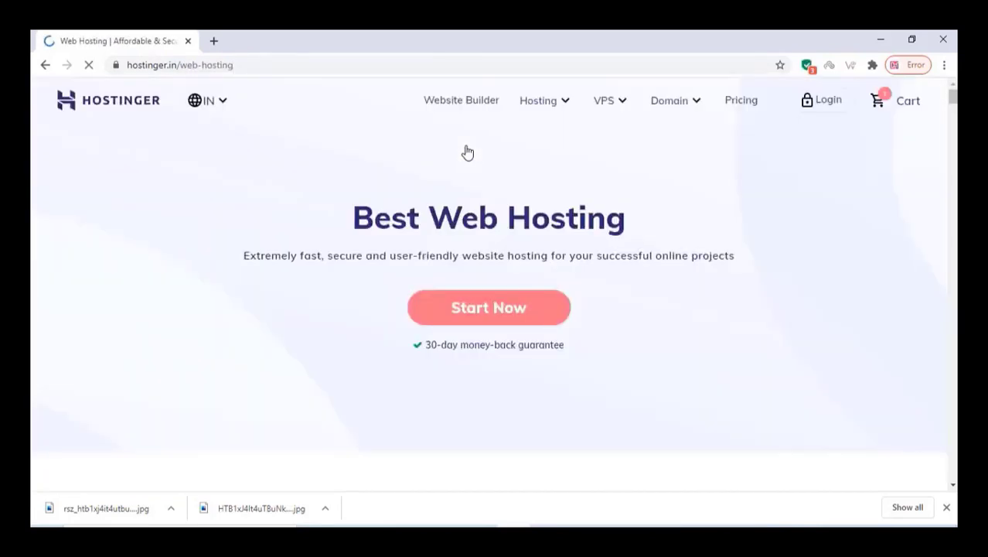
pyautogui.click(514, 317)
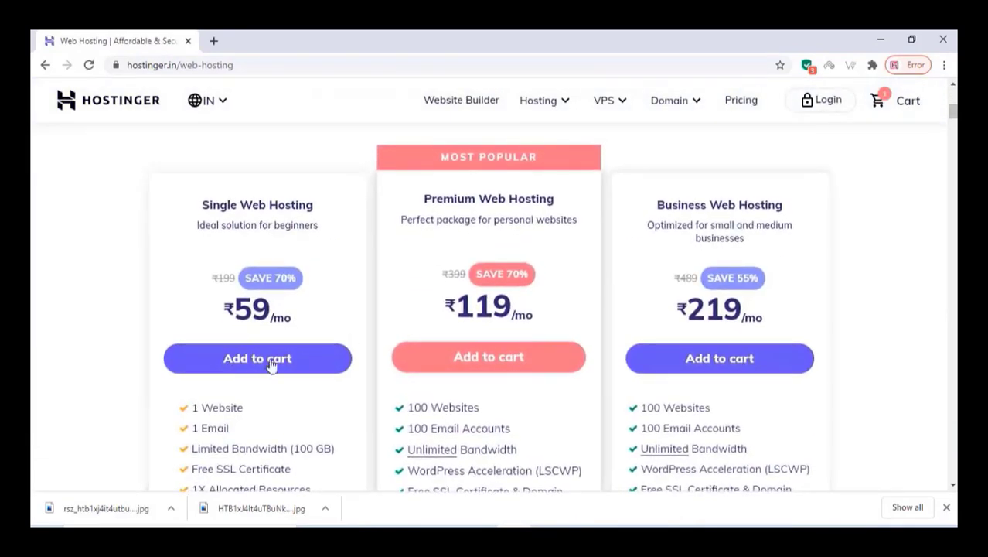
pyautogui.scroll(-1, 251, 311)
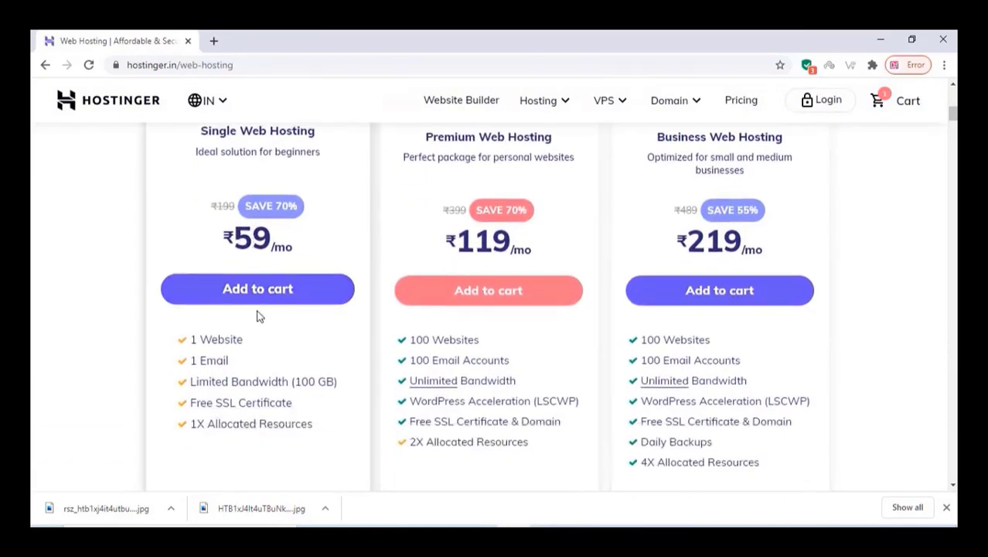
pyautogui.click(277, 298)
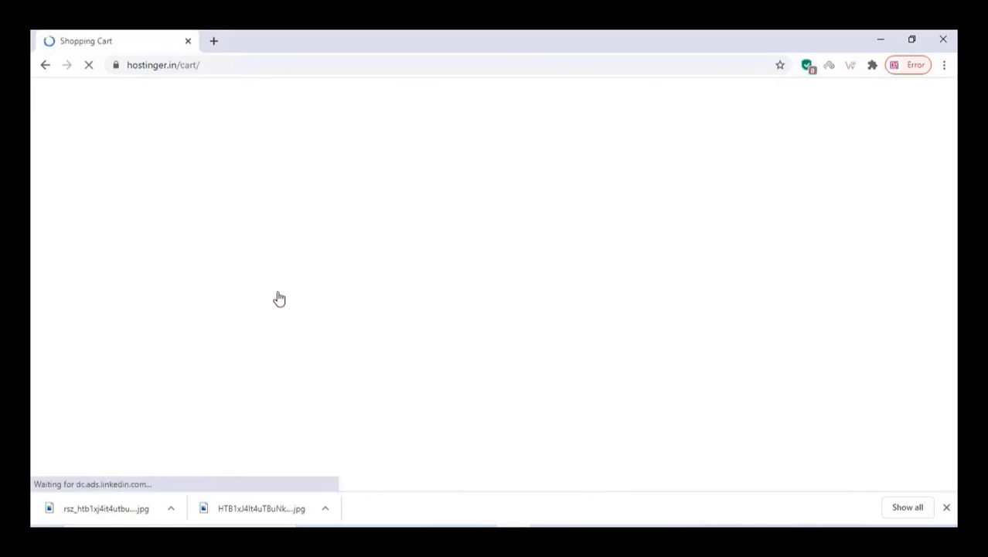
# - Set the Single Web Hosting period to 12 months and proceed to checkout
pyautogui.scroll(-1, 325, 290)
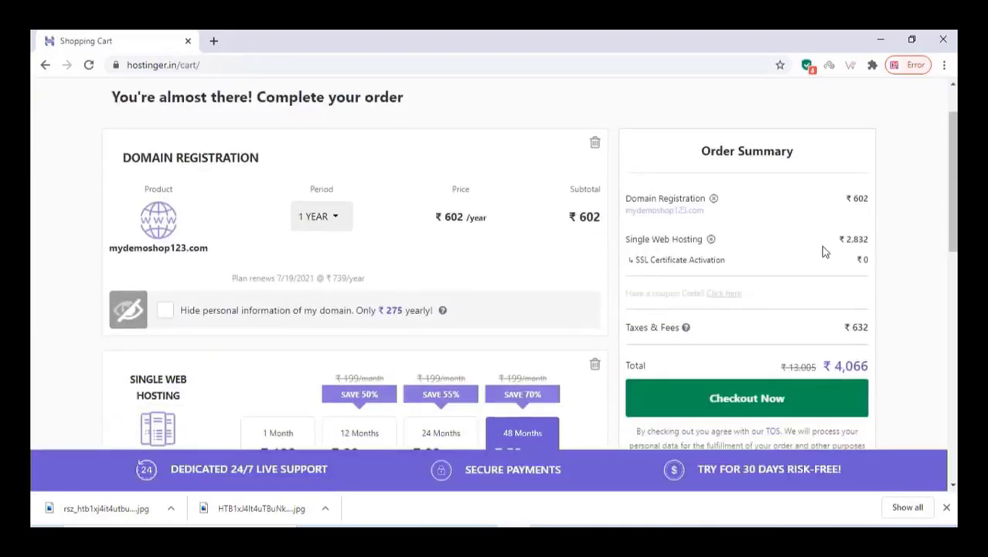
pyautogui.scroll(-1, 465, 283)
pyautogui.scroll(-2, 452, 271)
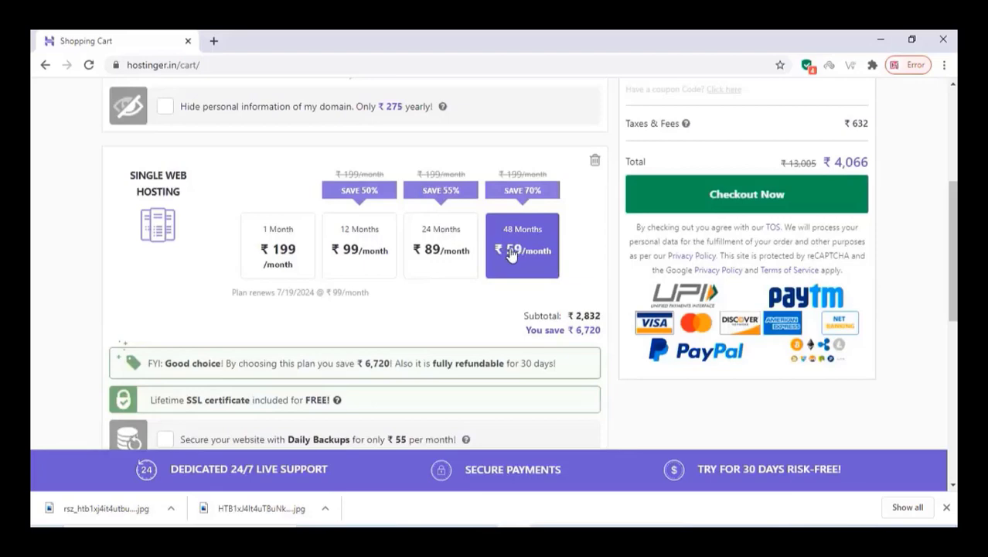
pyautogui.click(378, 252)
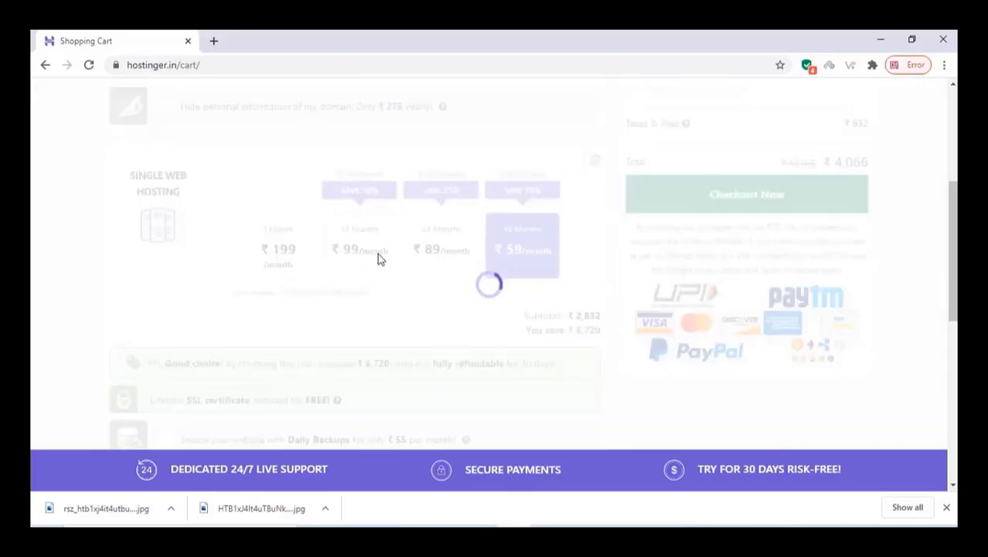
pyautogui.scroll(2, 766, 195)
pyautogui.scroll(-2, 783, 204)
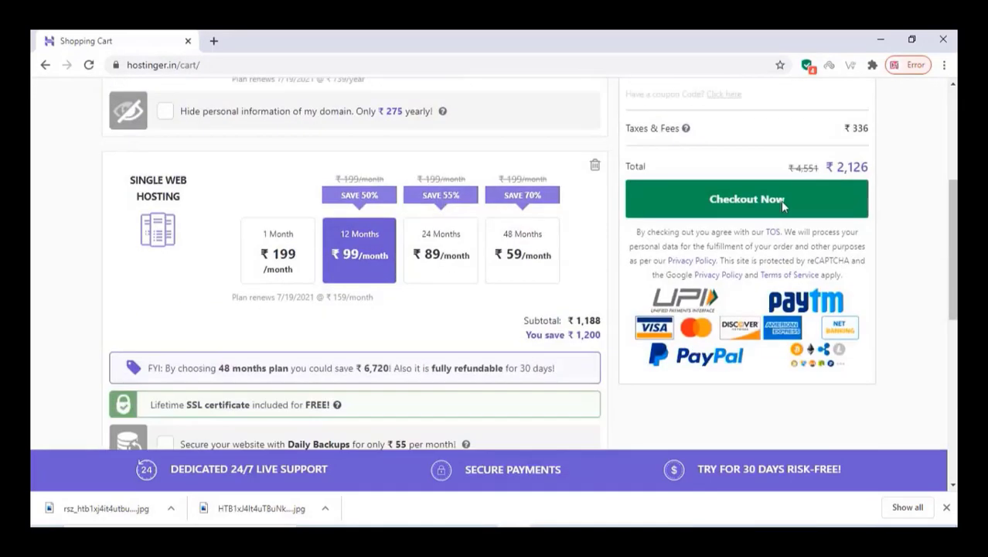
pyautogui.click(733, 198)
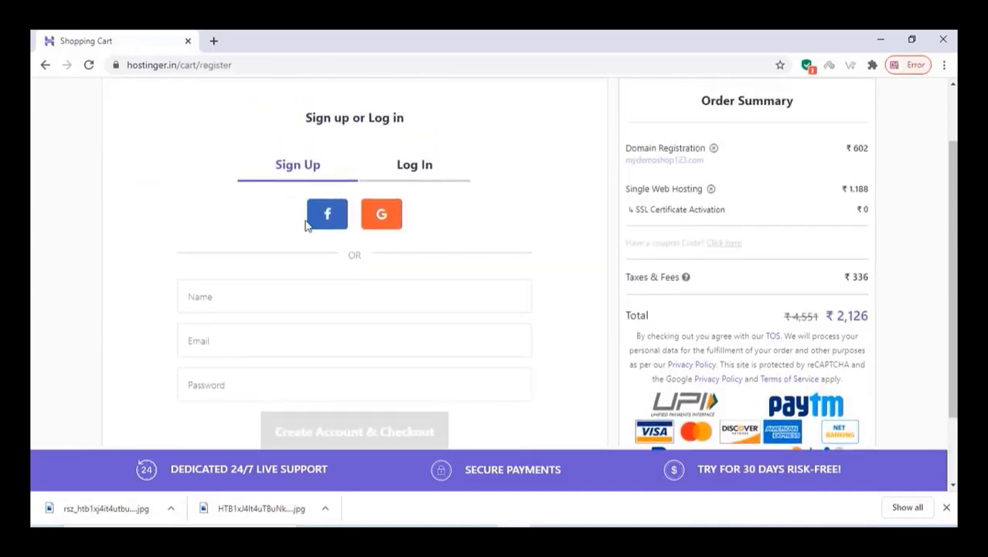
# - Sign up with the Google account and choose Net Banking as the payment method for the order
pyautogui.click(382, 217)
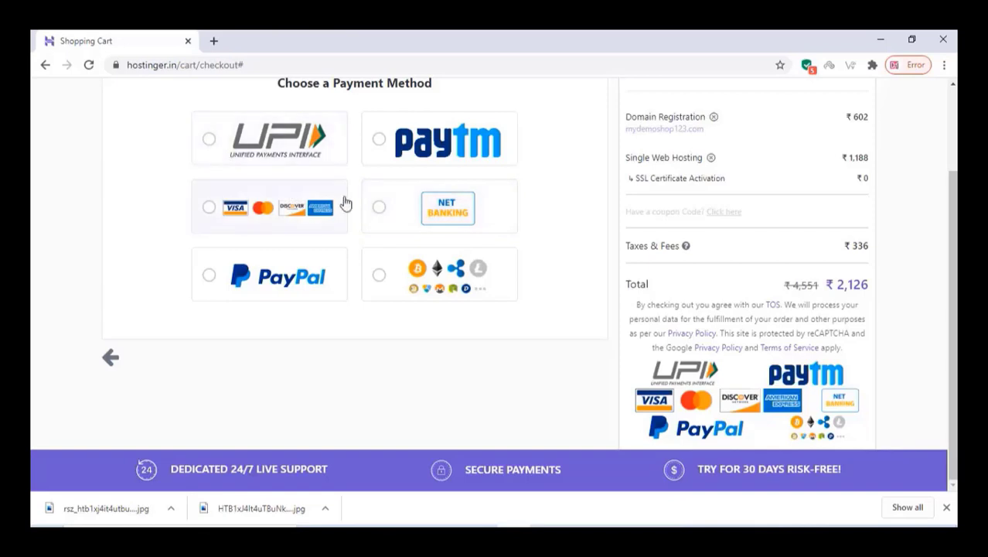
pyautogui.click(381, 208)
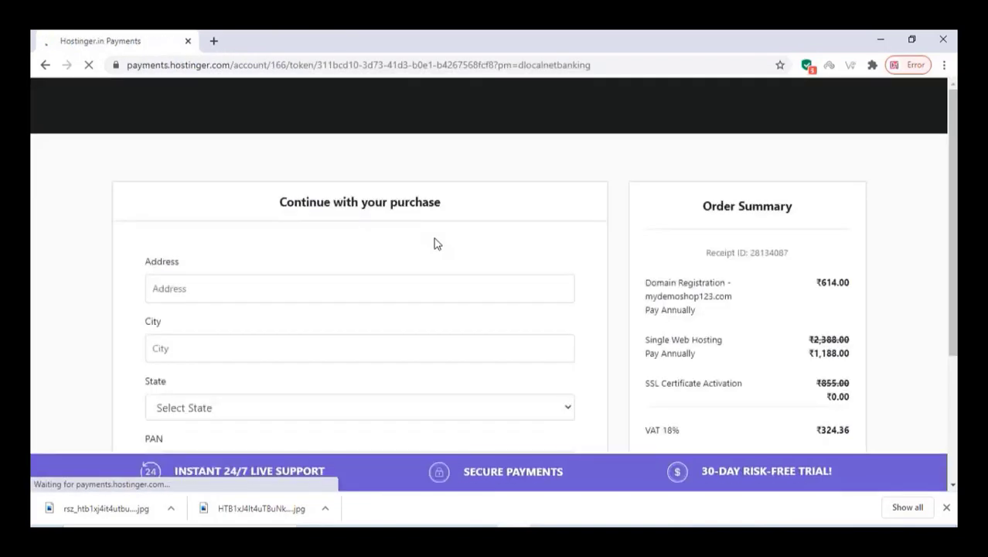
pyautogui.scroll(-4, 434, 244)
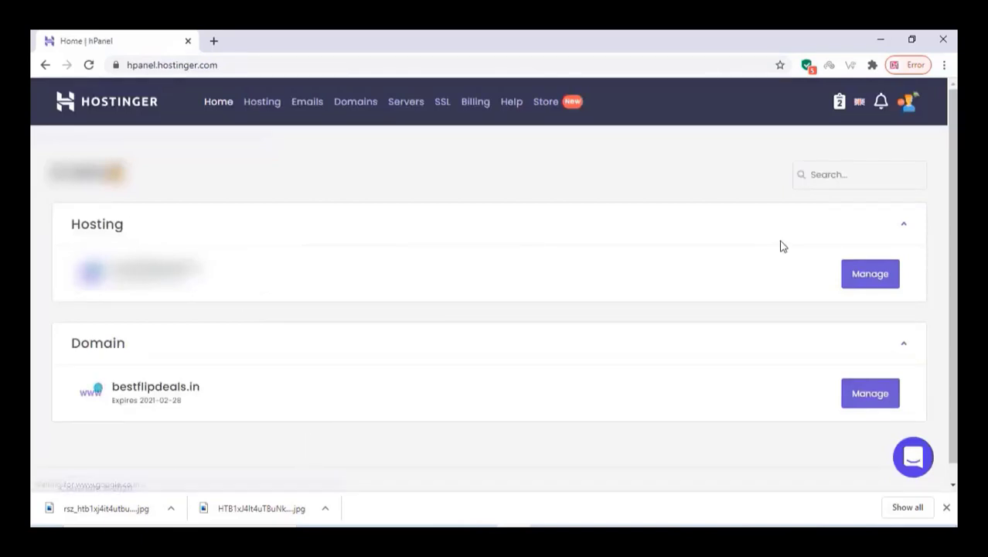
# - Open the management page of the hosting account and look through its sections for the website tools
pyautogui.click(869, 280)
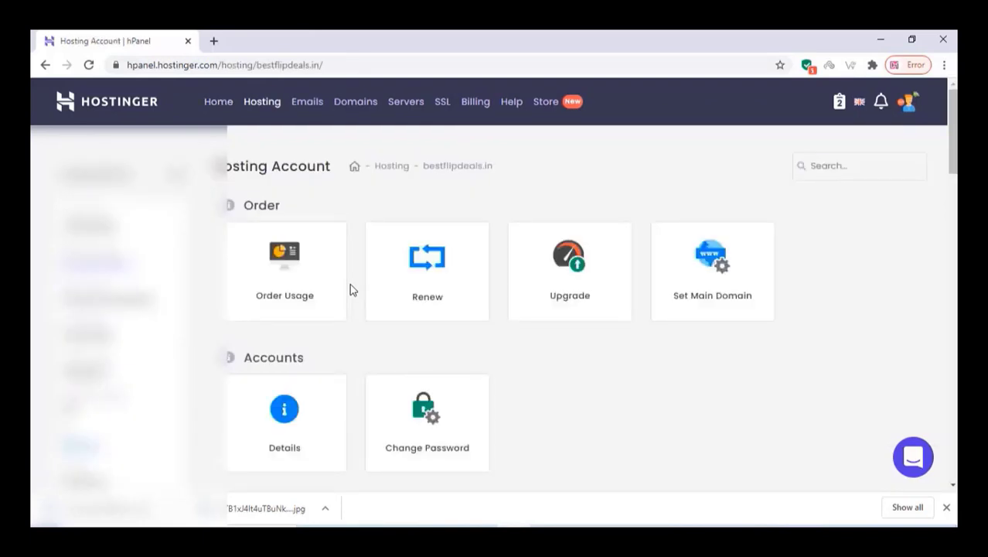
pyautogui.scroll(-3, 350, 289)
pyautogui.scroll(-3, 350, 289)
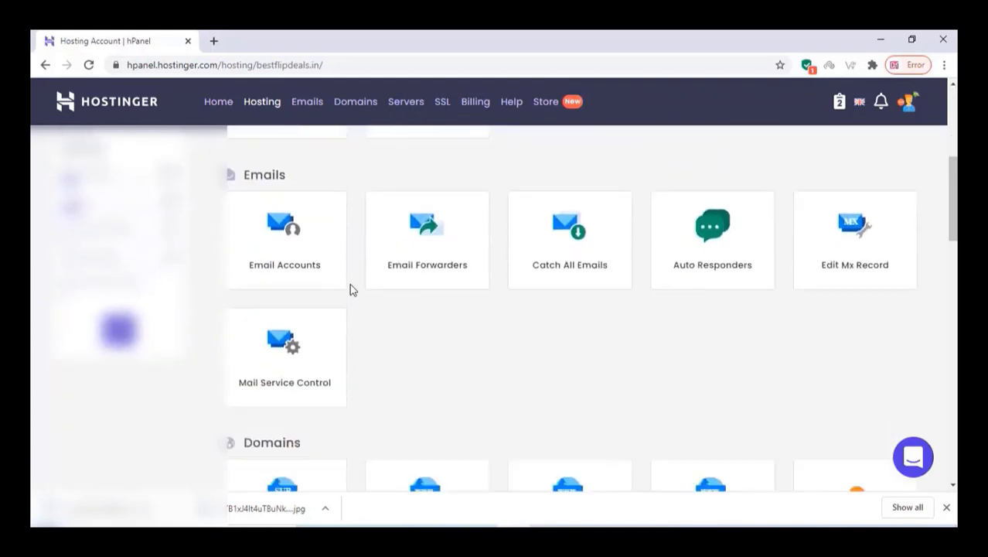
pyautogui.scroll(-8, 350, 290)
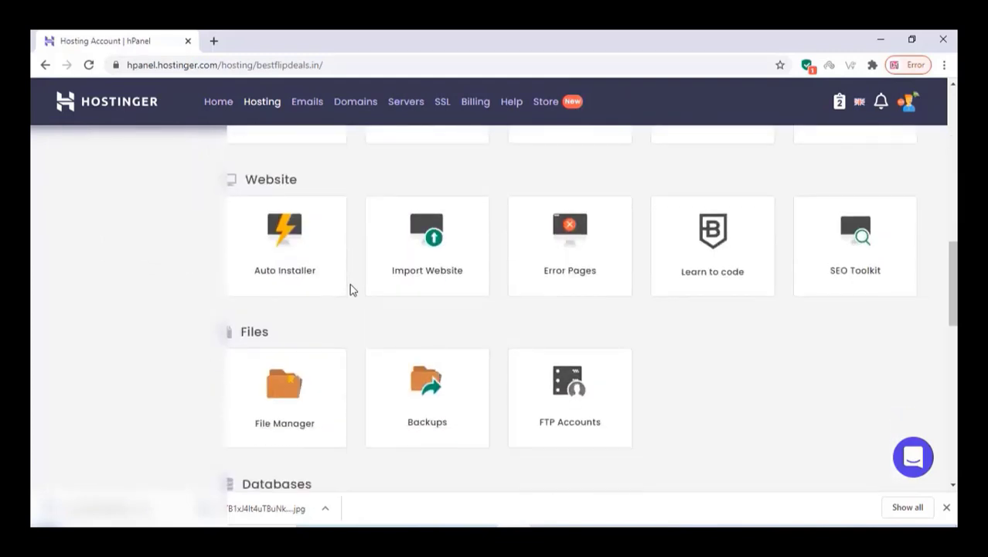
pyautogui.scroll(-7, 349, 289)
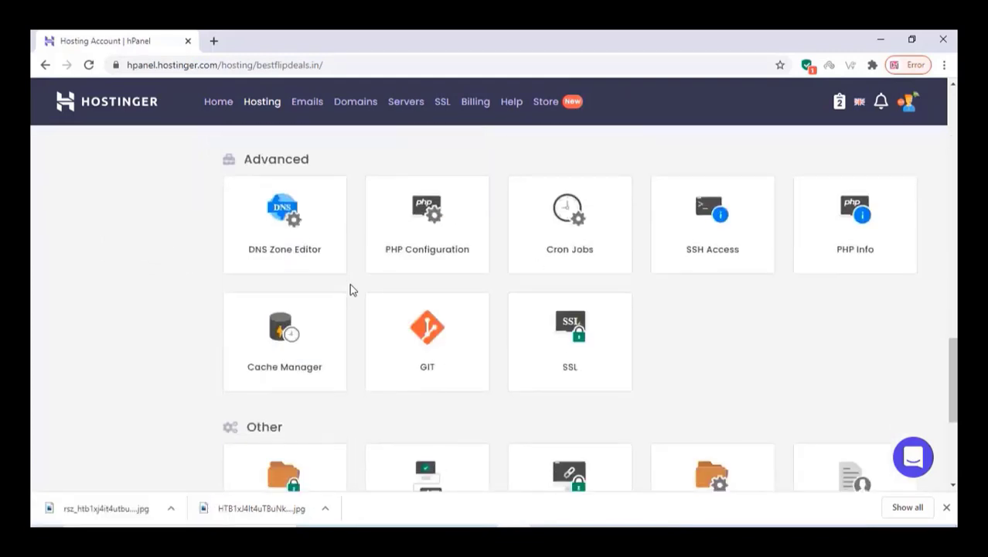
pyautogui.scroll(-1, 349, 290)
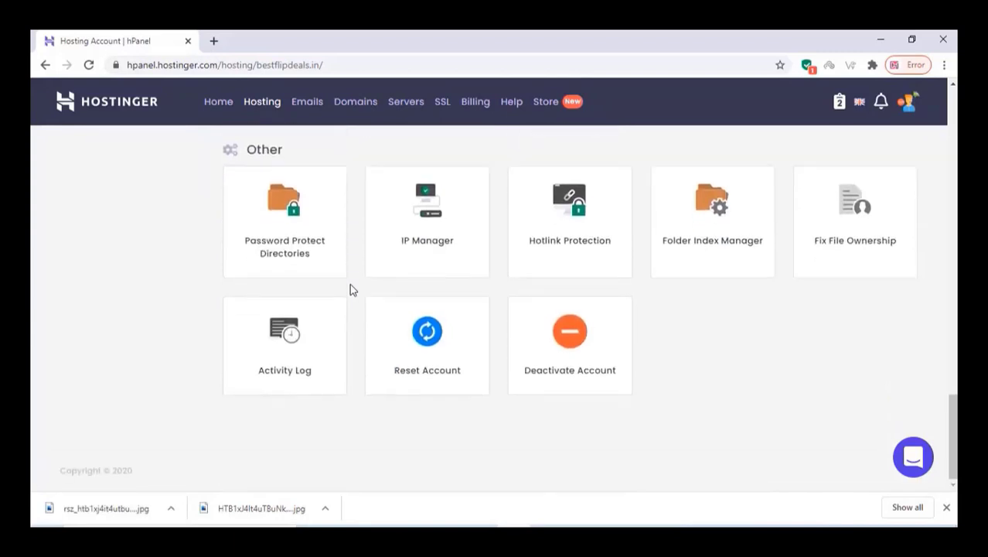
pyautogui.scroll(9, 350, 289)
pyautogui.scroll(4, 350, 289)
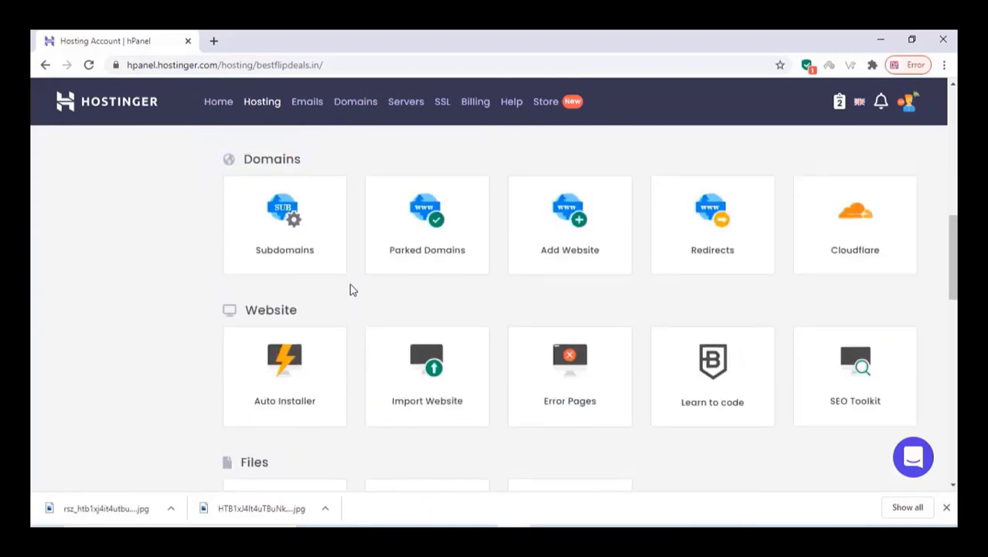
pyautogui.scroll(1, 350, 289)
pyautogui.scroll(-1, 325, 325)
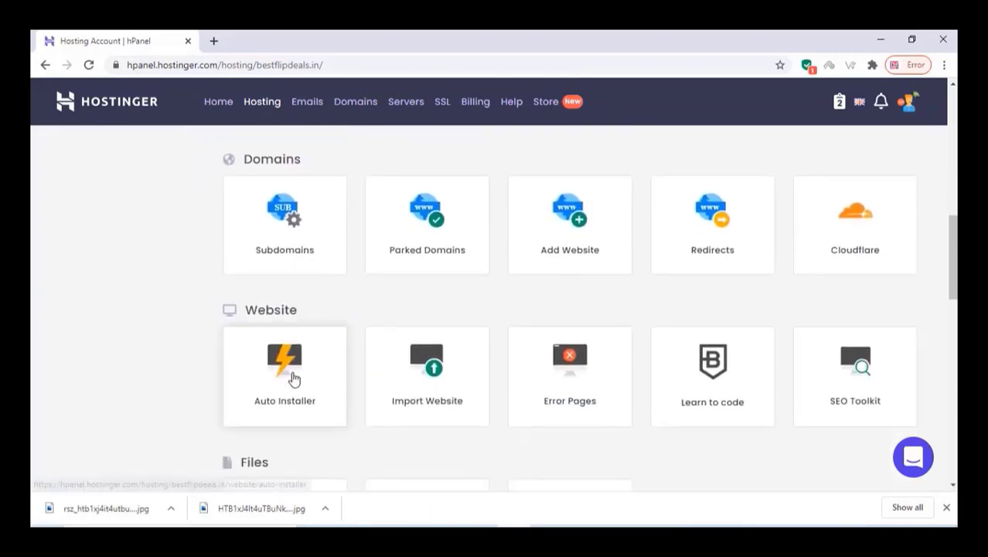
# - Open the Auto Installer's WordPress setup for bestflipdeals.in and set the administrator username to demoadmin
pyautogui.click(293, 379)
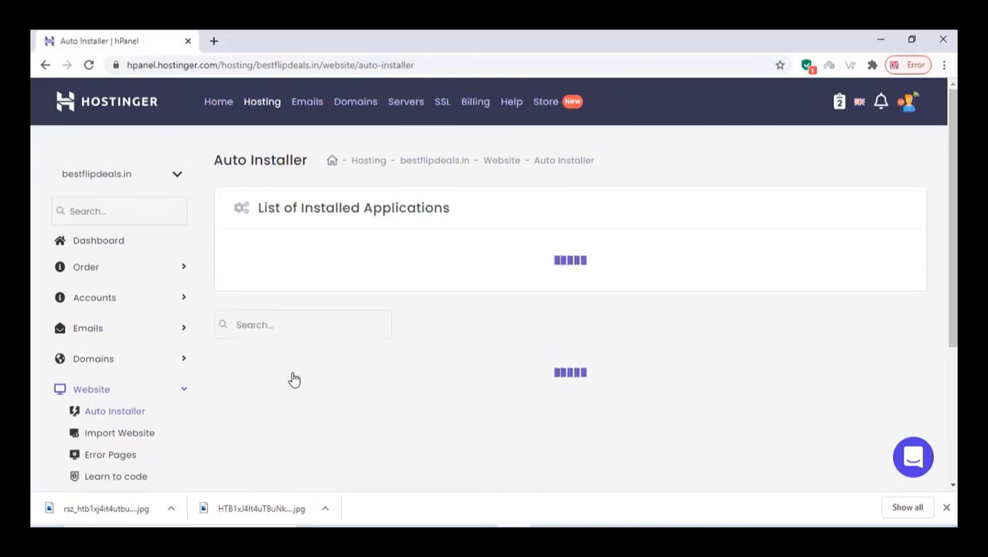
pyautogui.scroll(-3, 286, 309)
pyautogui.click(284, 265)
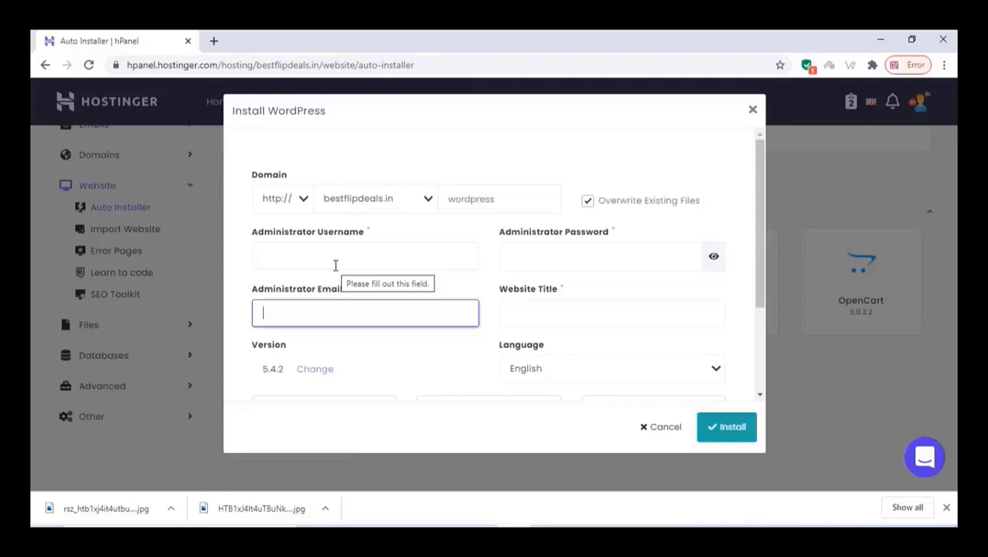
pyautogui.click(335, 265)
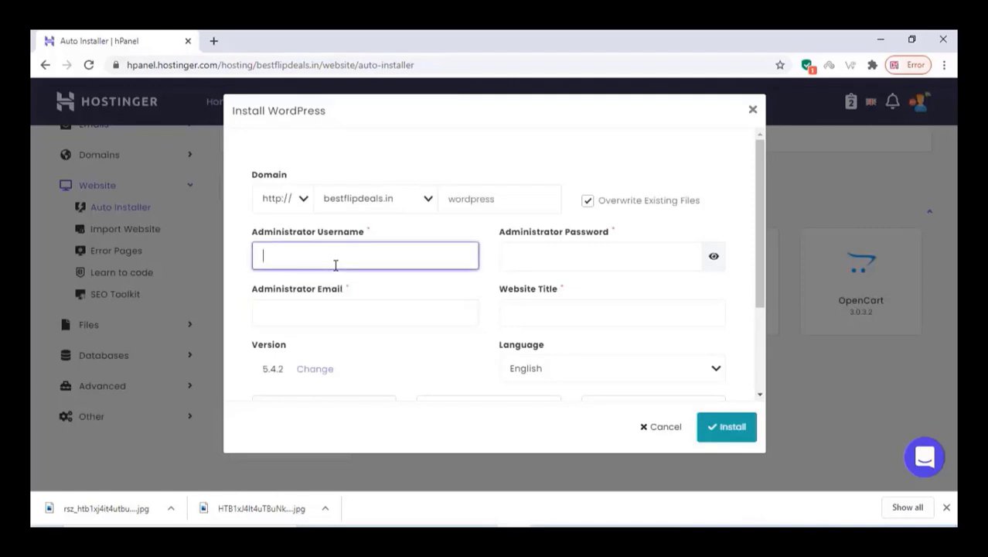
pyautogui.write('demoadmin')
# - Generate an administrator password for the WordPress installation and copy it
pyautogui.click(523, 264)
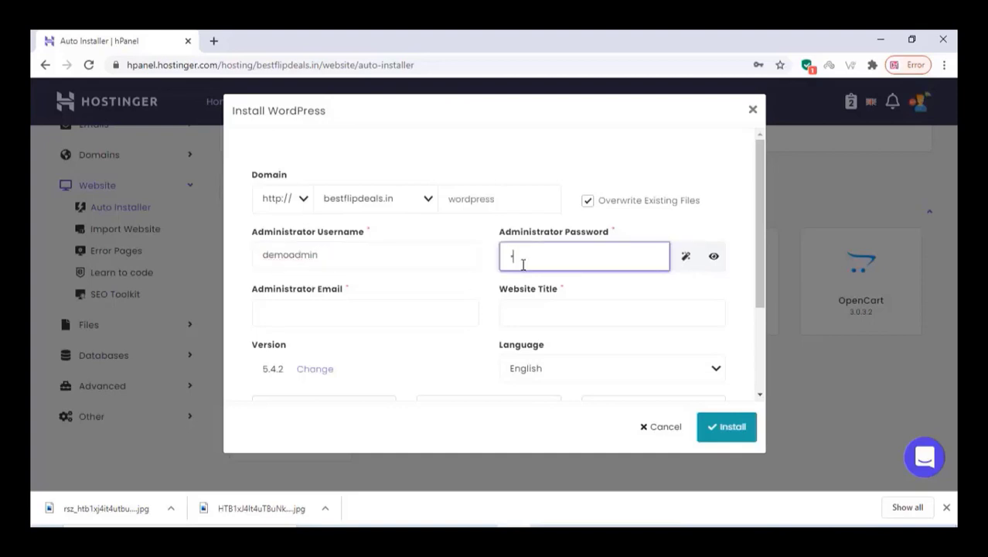
pyautogui.click(685, 256)
pyautogui.tripleClick(529, 256)
pyautogui.rightClick(529, 254)
pyautogui.click(564, 307)
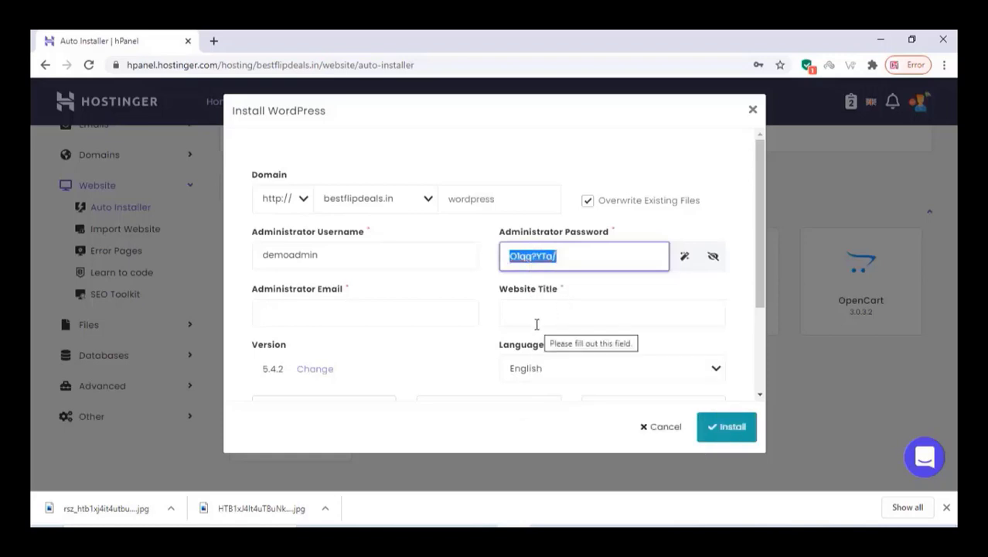
# - Fill in the administrator email, set the website title to demostore and install WordPress
pyautogui.click(522, 316)
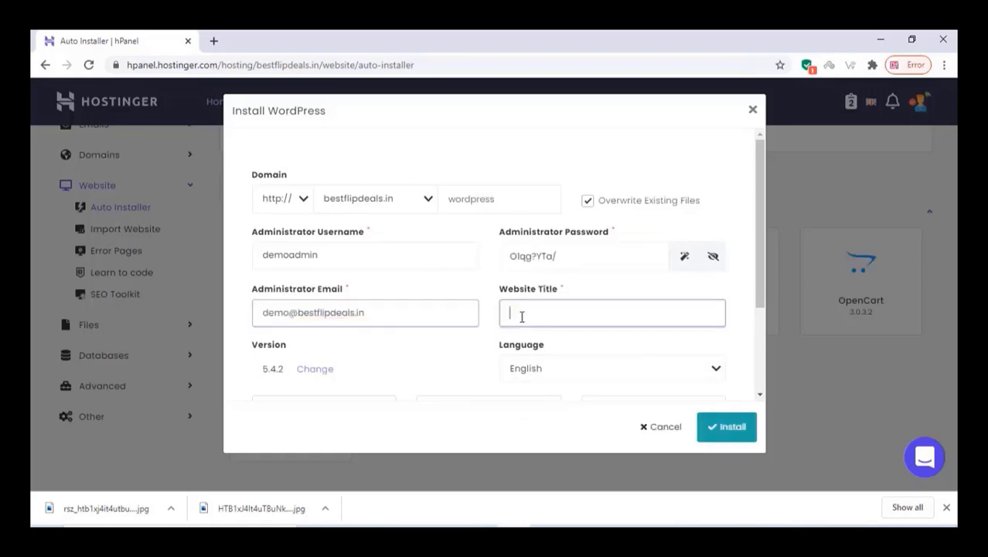
pyautogui.write('demostore')
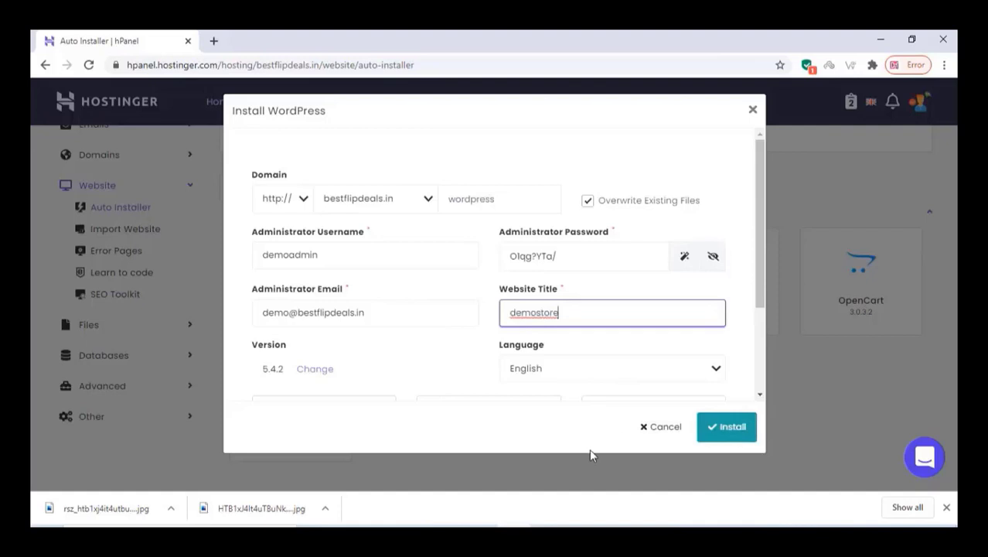
pyautogui.click(724, 432)
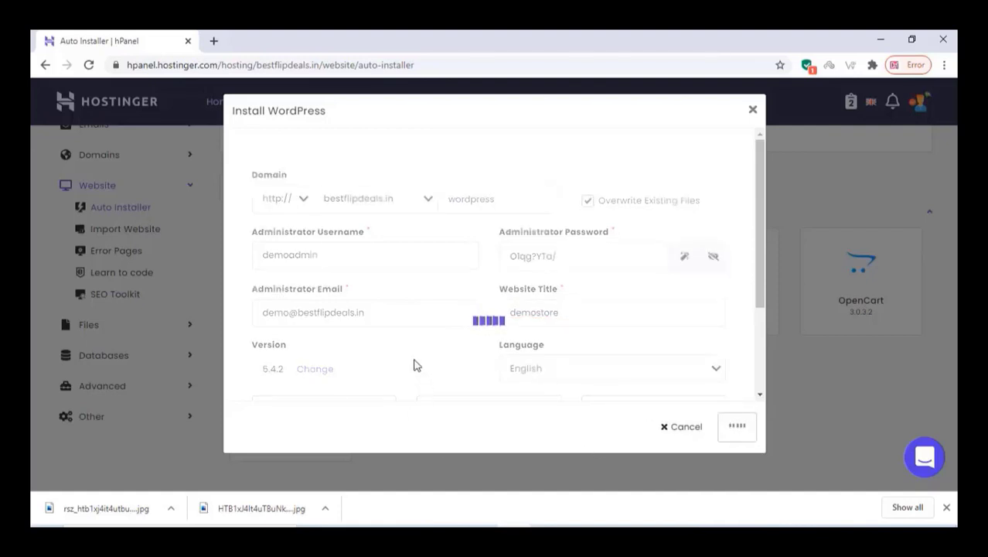
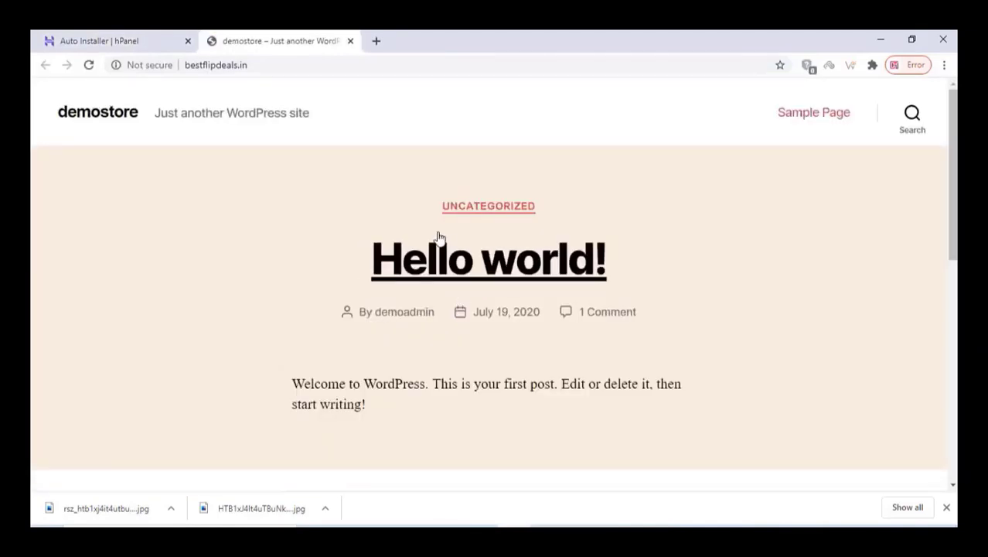
# - Log in to the demostore WordPress admin as demoadmin with the account password and decline saving the password in the browser
pyautogui.scroll(-5, 428, 239)
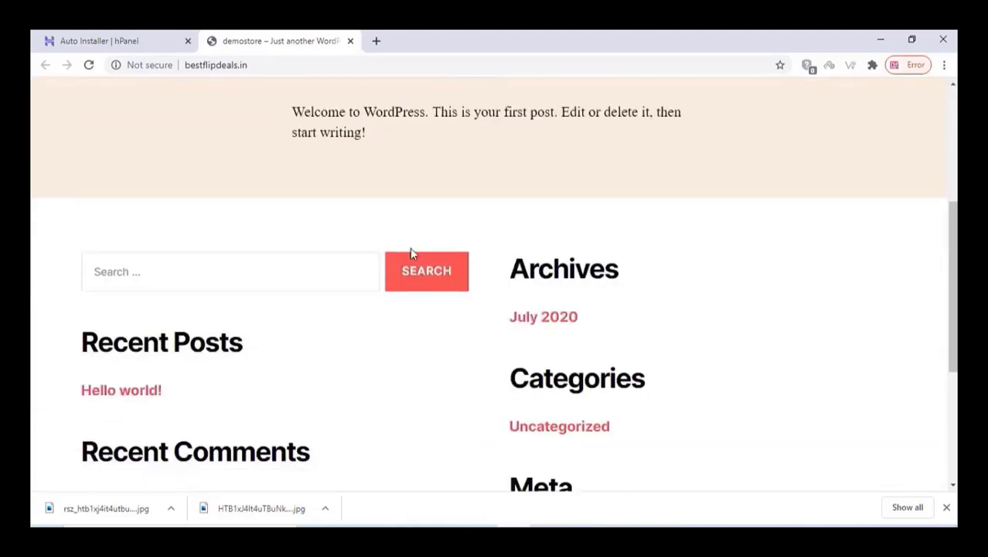
pyautogui.scroll(-3, 412, 253)
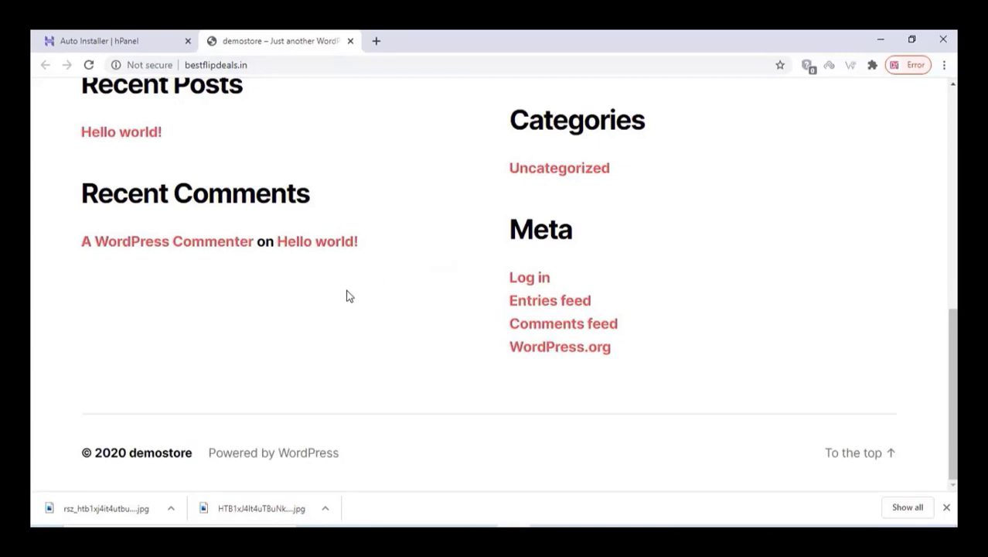
pyautogui.click(538, 281)
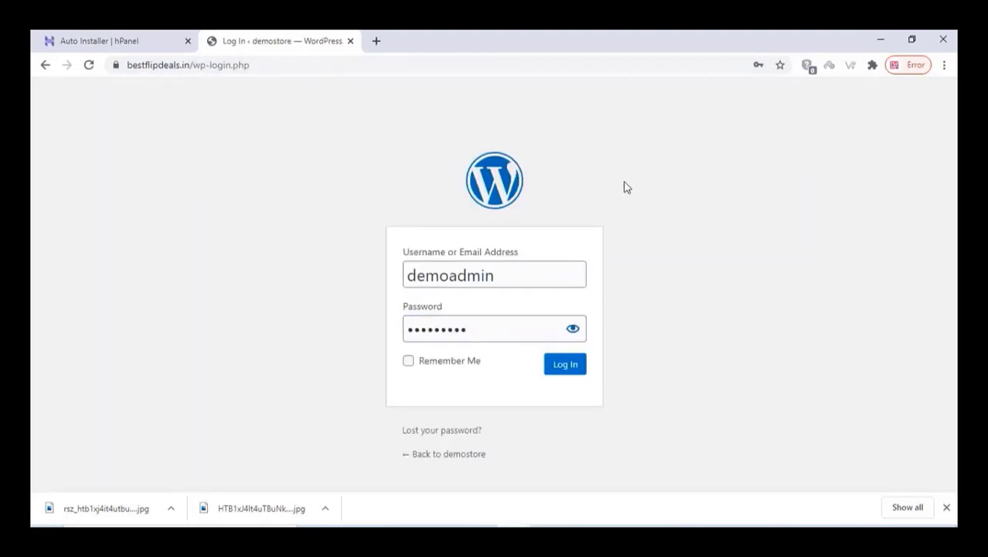
pyautogui.click(573, 368)
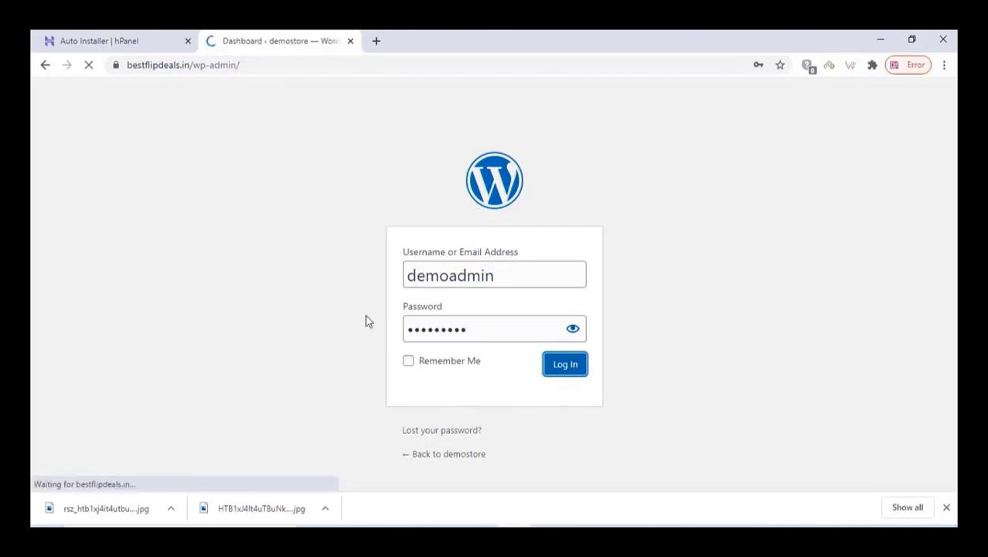
pyautogui.scroll(-7, 338, 277)
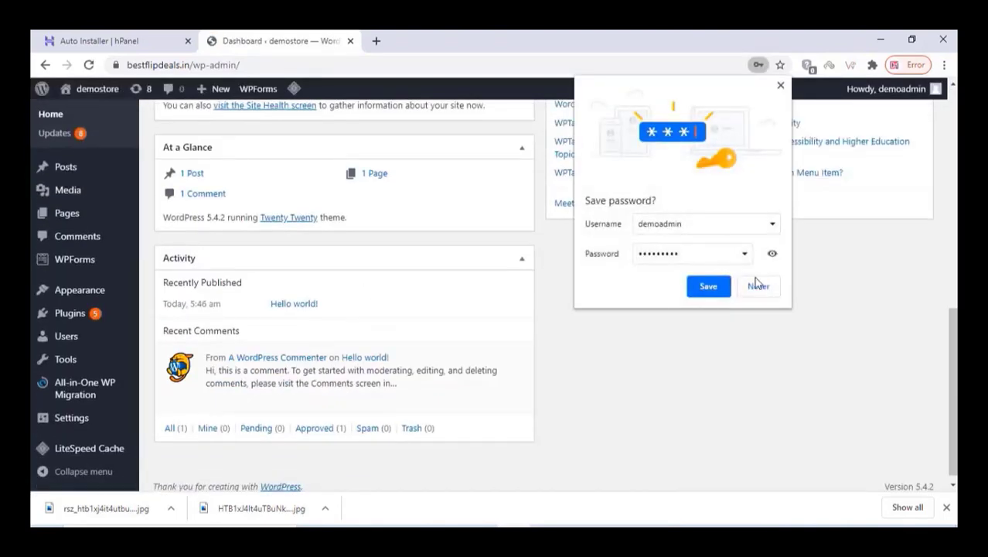
pyautogui.click(759, 286)
pyautogui.scroll(5, 759, 292)
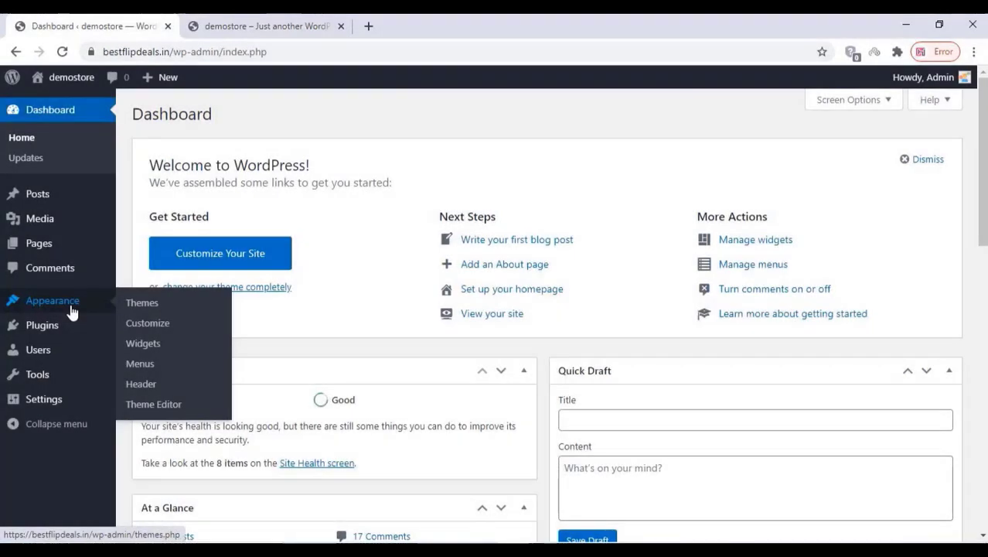
# - Upload the greenmart theme archive from the Desktop to WordPress, then install and activate the theme
pyautogui.click(132, 307)
pyautogui.click(268, 116)
pyautogui.click(268, 118)
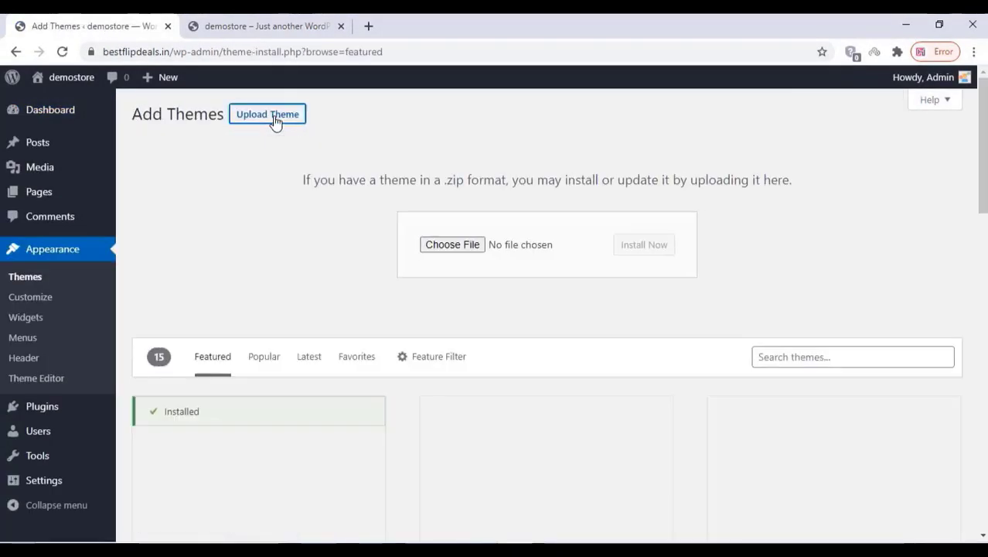
pyautogui.click(454, 246)
pyautogui.click(414, 378)
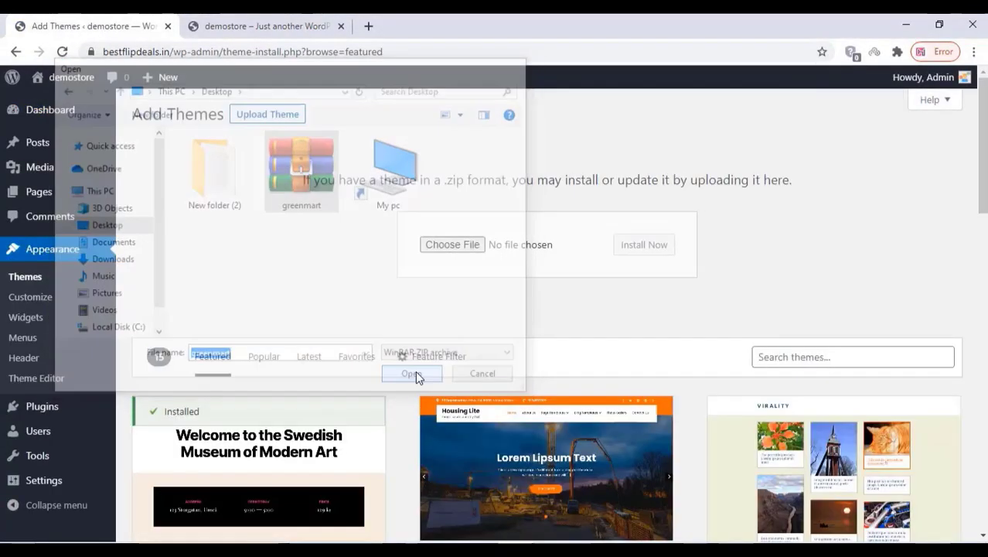
pyautogui.click(634, 248)
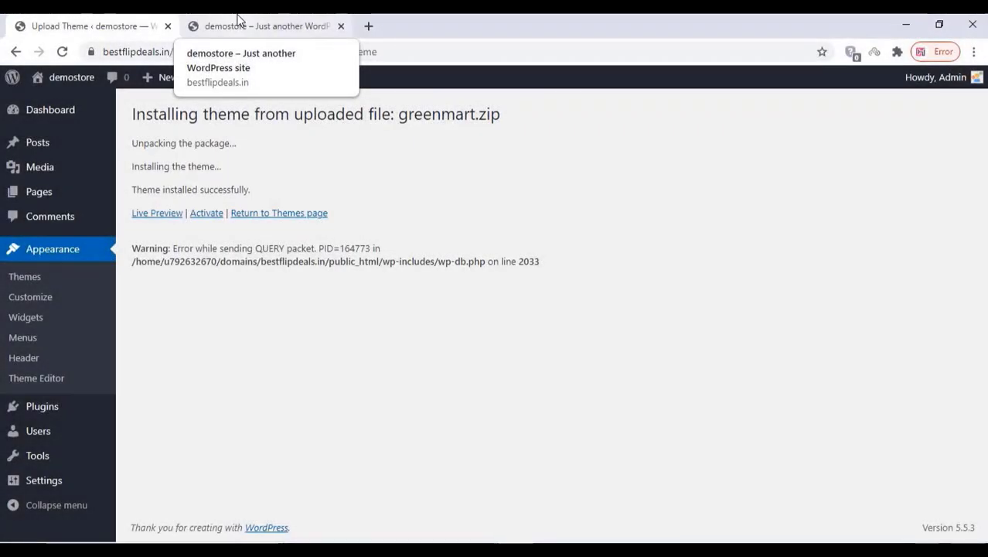
pyautogui.click(206, 214)
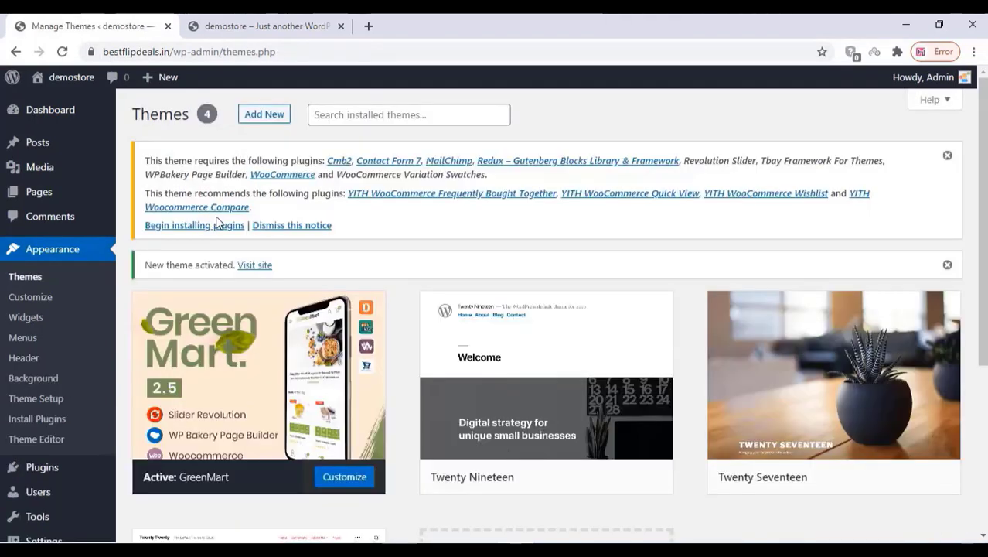
# - Bulk-install all the plugins that the GreenMart theme requires and recommends
pyautogui.click(224, 232)
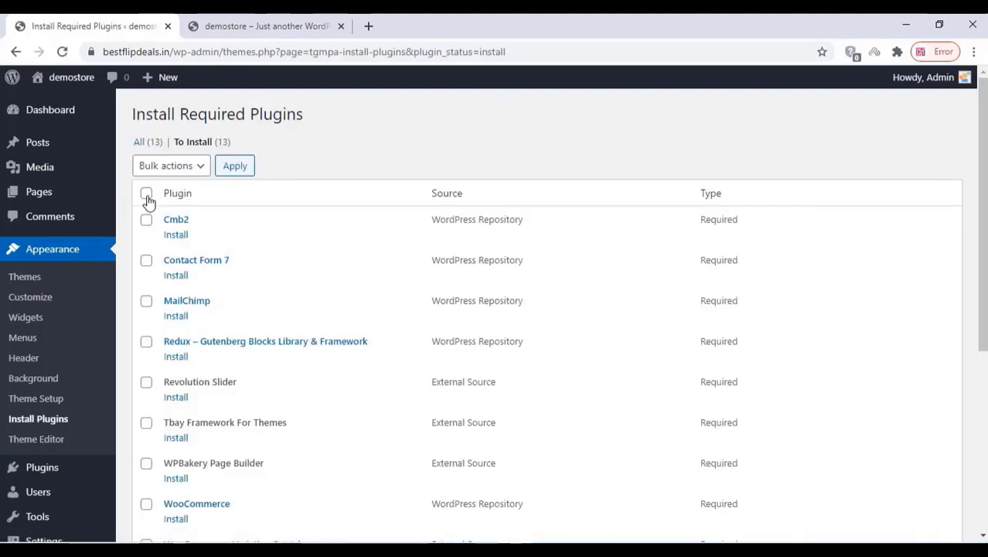
pyautogui.click(147, 196)
pyautogui.click(178, 171)
pyautogui.click(163, 199)
pyautogui.click(245, 177)
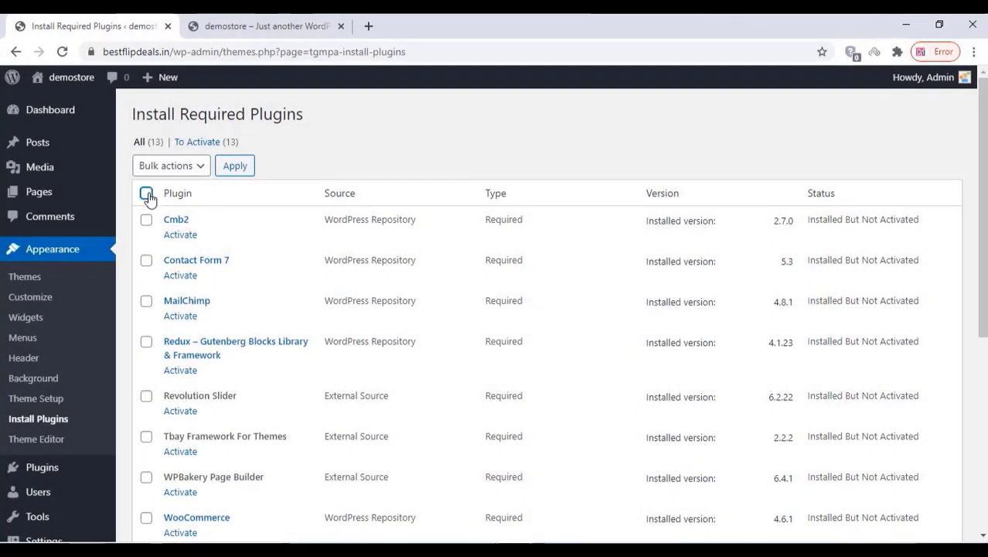
# - Select all the installed theme plugins and activate them in bulk
pyautogui.click(147, 194)
pyautogui.click(171, 164)
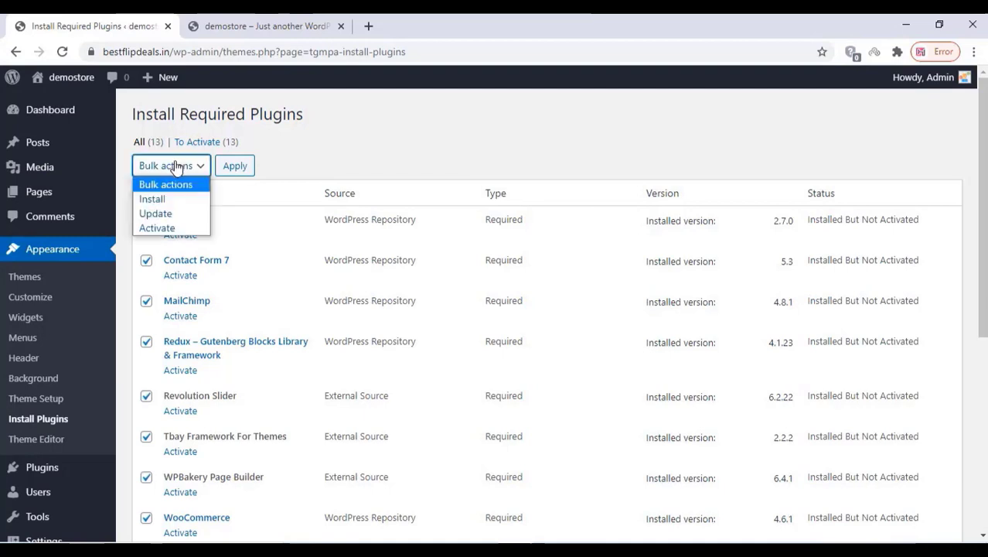
pyautogui.click(158, 228)
pyautogui.click(235, 170)
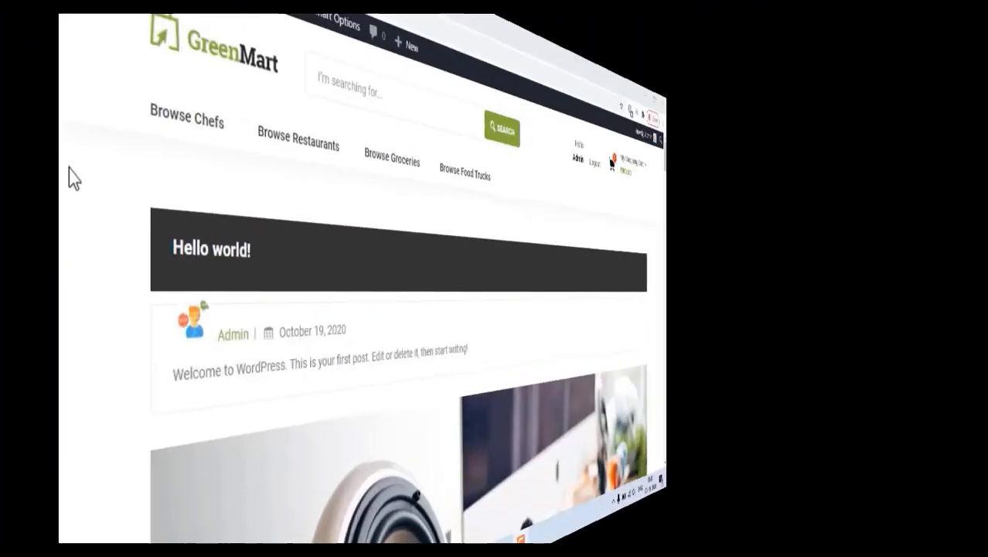
# - Look over the posts on the demostore front page with the GreenMart theme applied
pyautogui.scroll(-3, 9, 226)
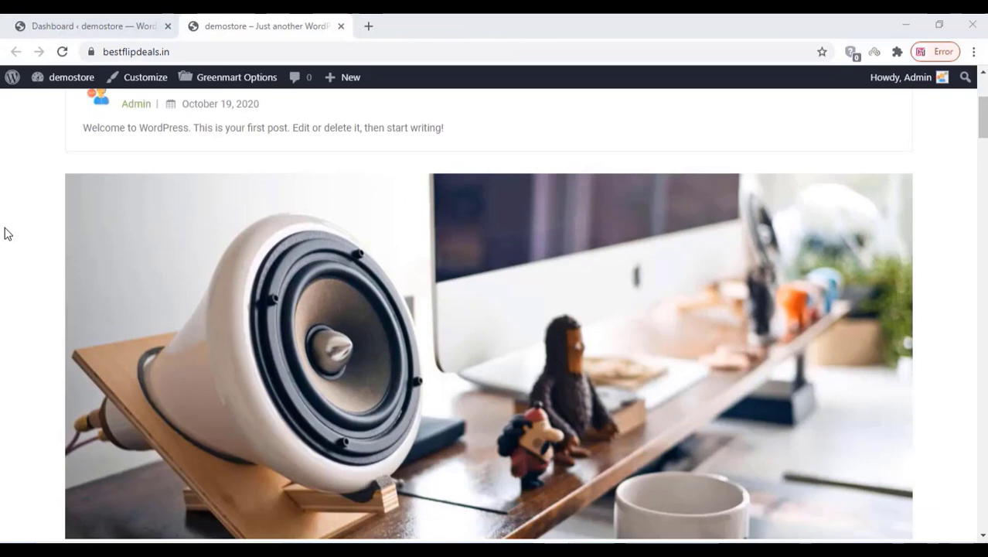
pyautogui.scroll(-7, 6, 234)
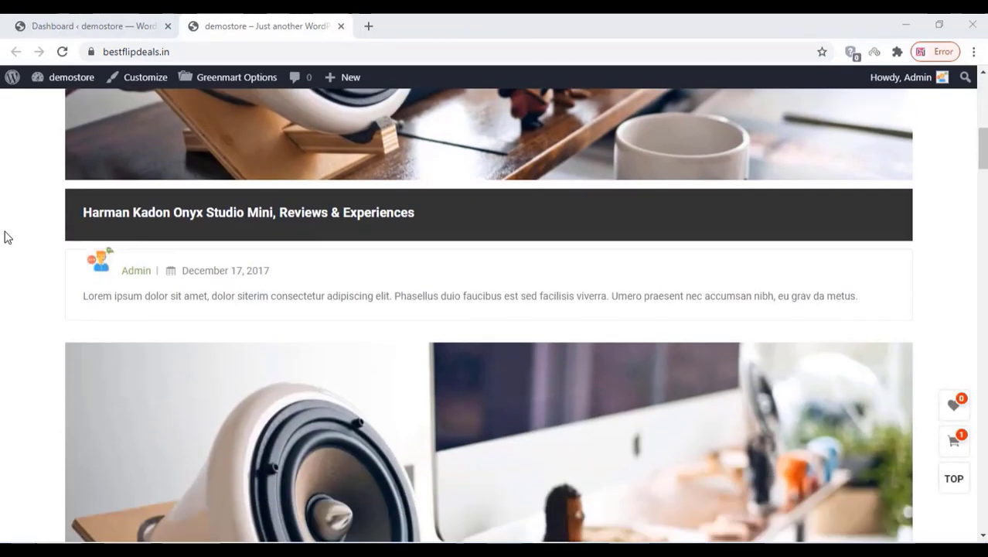
# - Start the GreenMart theme setup wizard and install the child theme
pyautogui.scroll(-5, 147, 325)
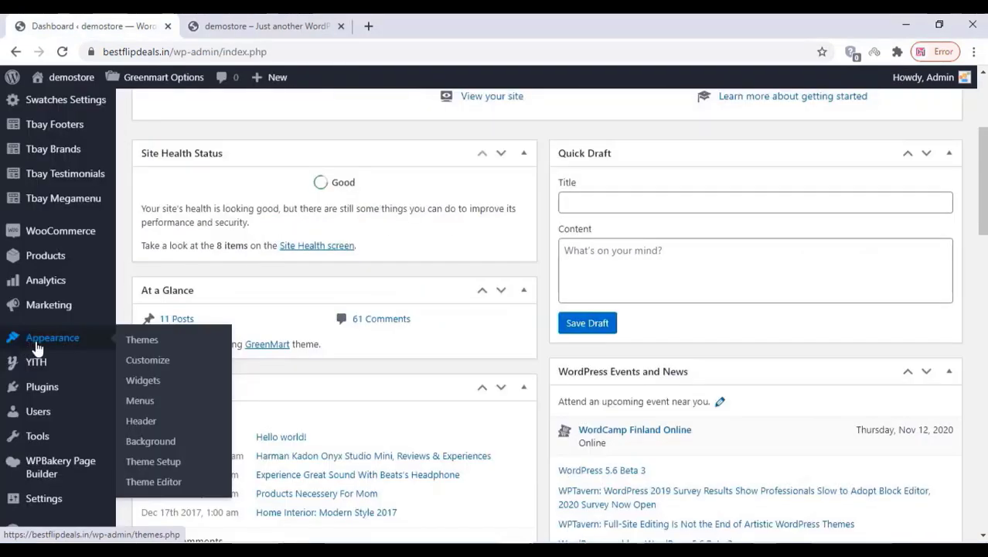
pyautogui.click(152, 463)
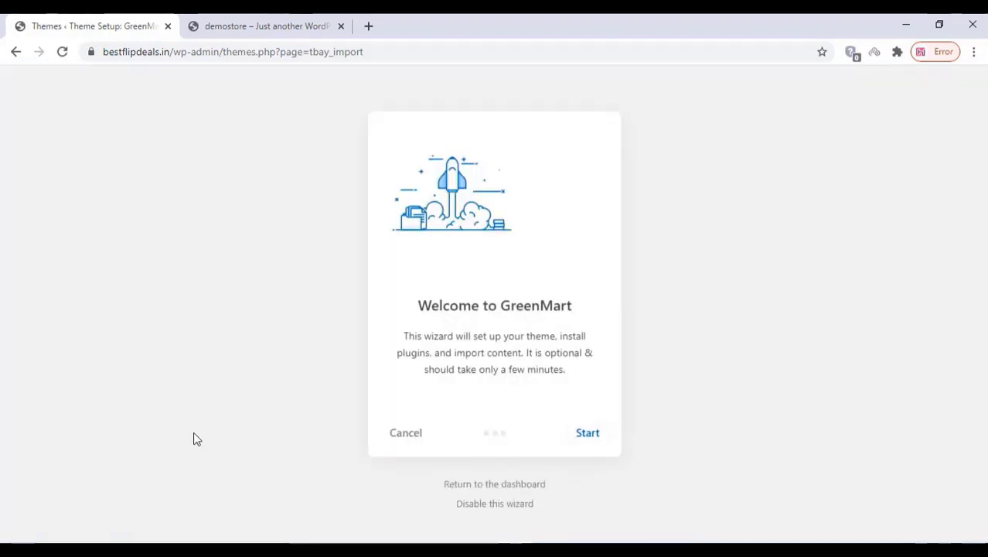
pyautogui.click(582, 436)
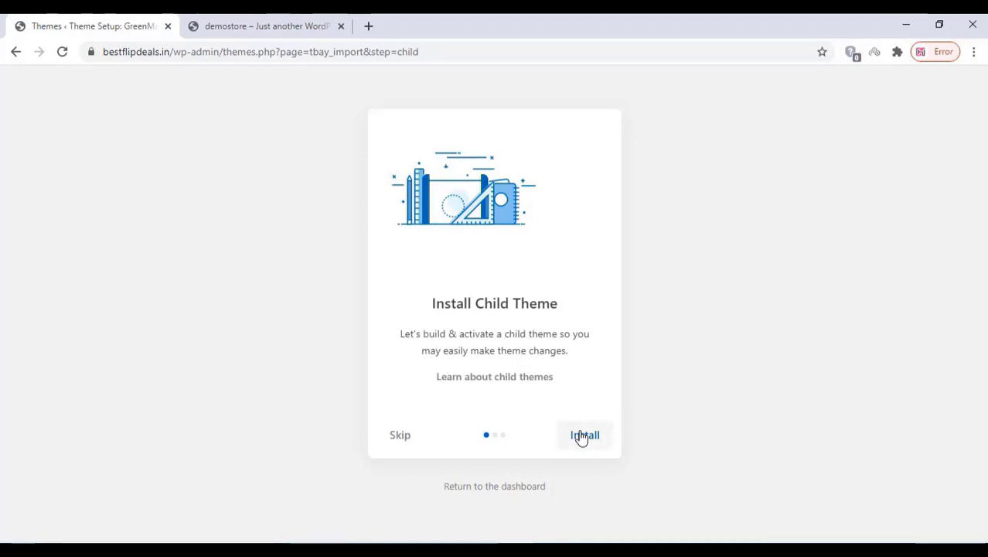
pyautogui.click(582, 437)
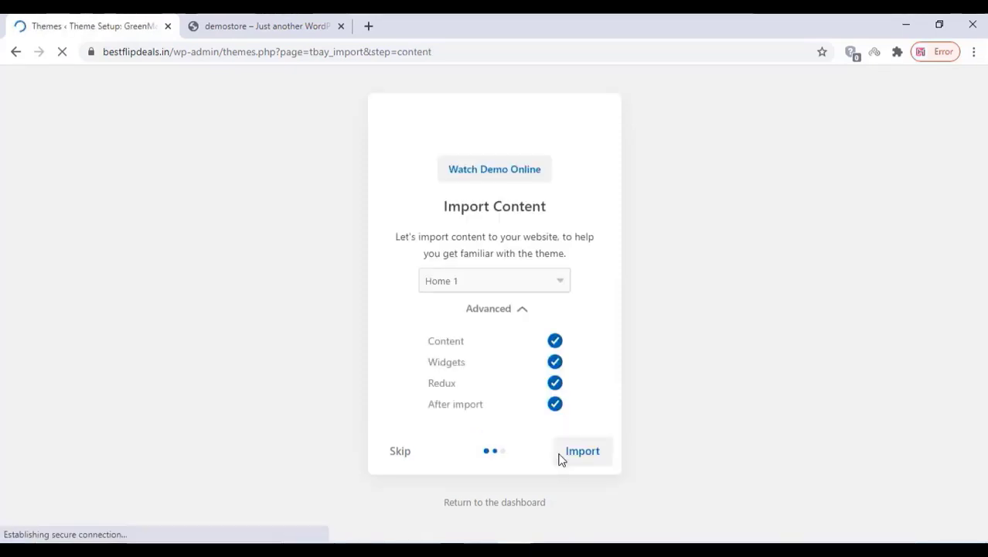
# - Import the WPBakery Organic Home 2 demo with its content, widgets, Redux and after-import options
pyautogui.scroll(-1, 630, 411)
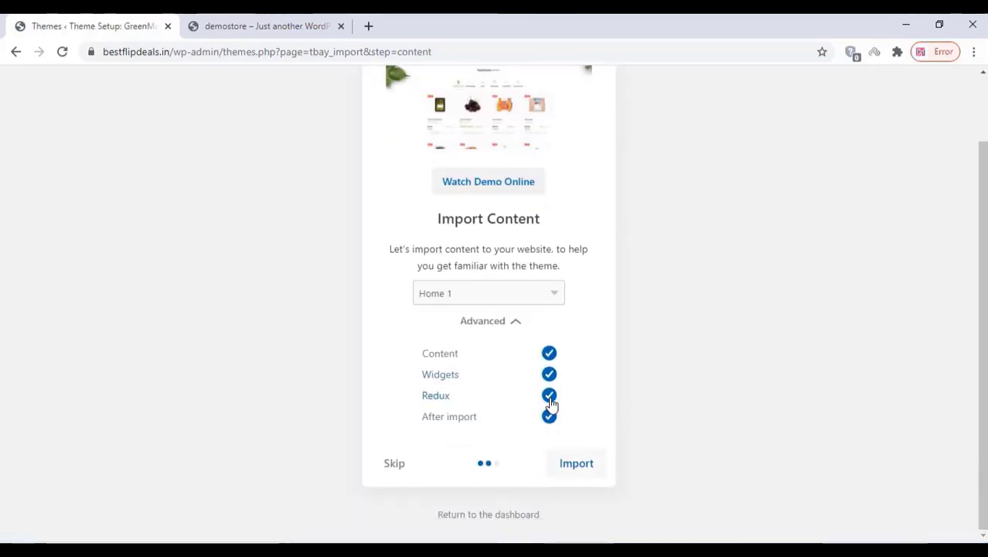
pyautogui.click(539, 296)
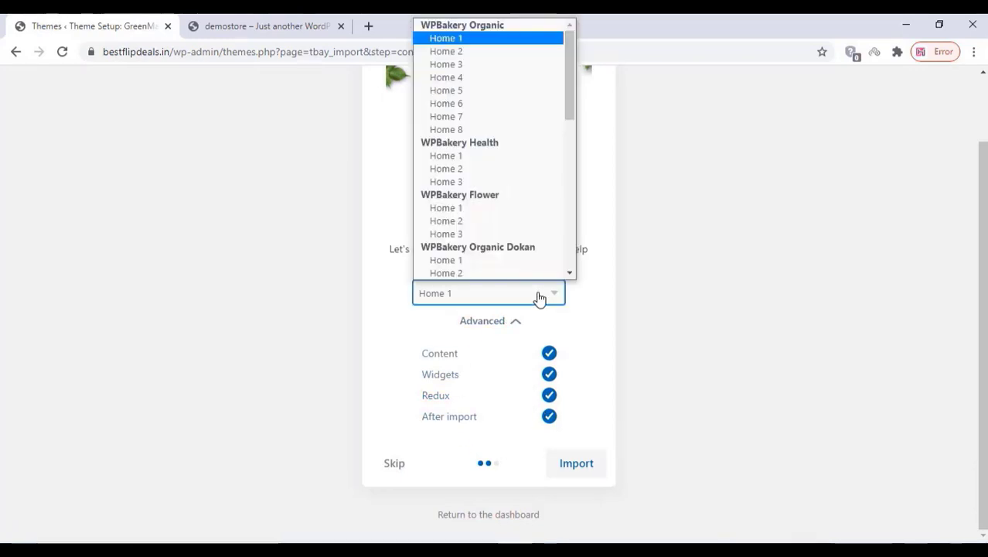
pyautogui.click(472, 53)
pyautogui.scroll(1, 464, 163)
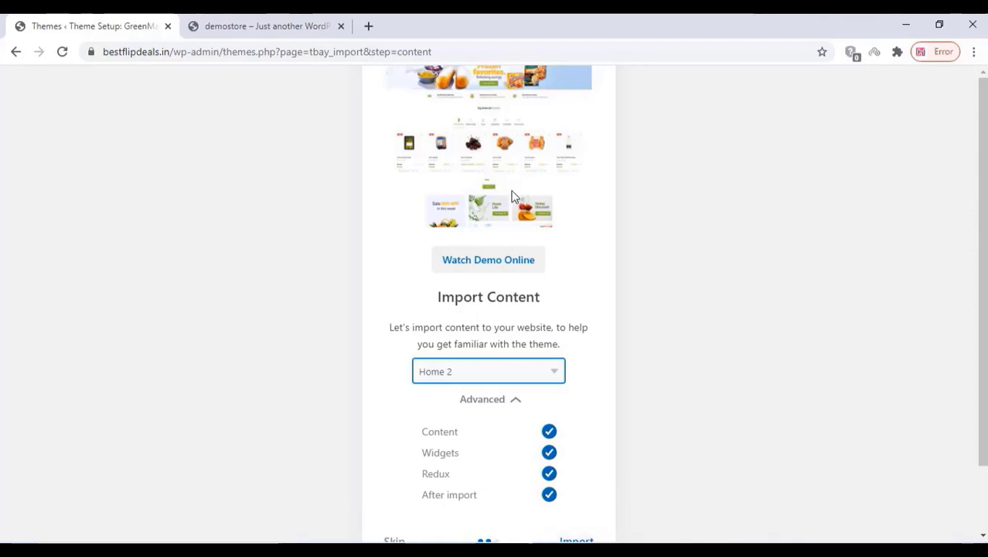
pyautogui.scroll(-1, 610, 225)
pyautogui.click(580, 464)
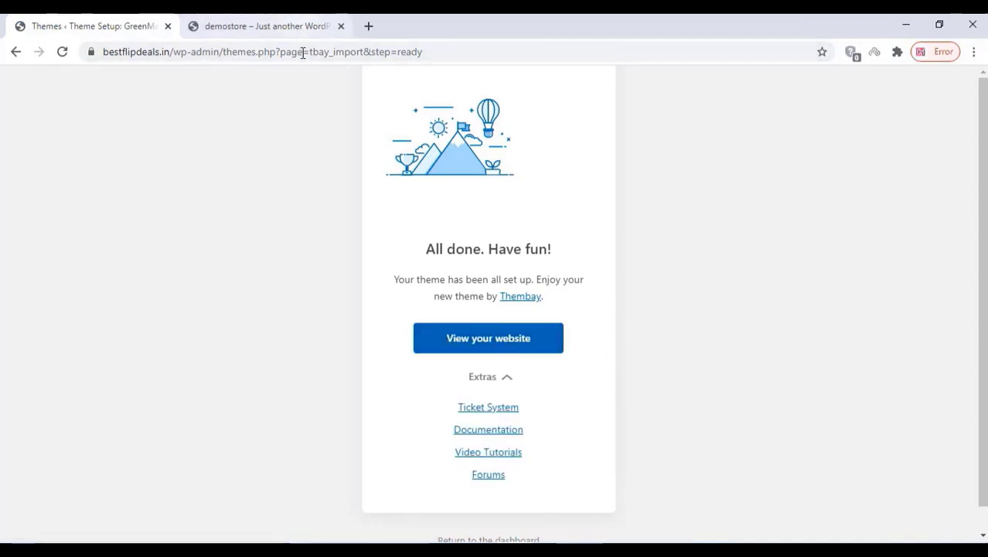
# - View the website and look over the imported home page's banners, products, testimonials, blog posts and footer
pyautogui.click(476, 349)
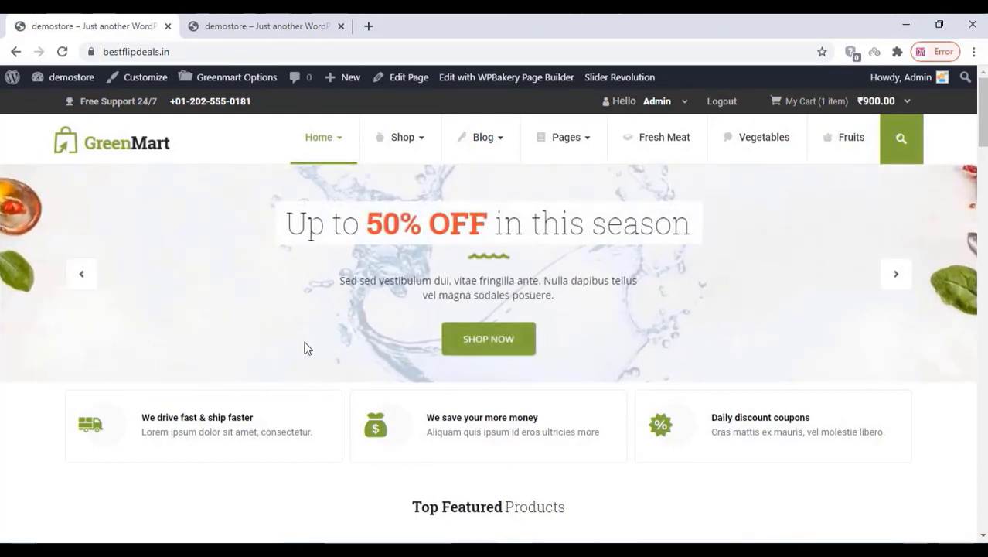
pyautogui.scroll(-6, 304, 348)
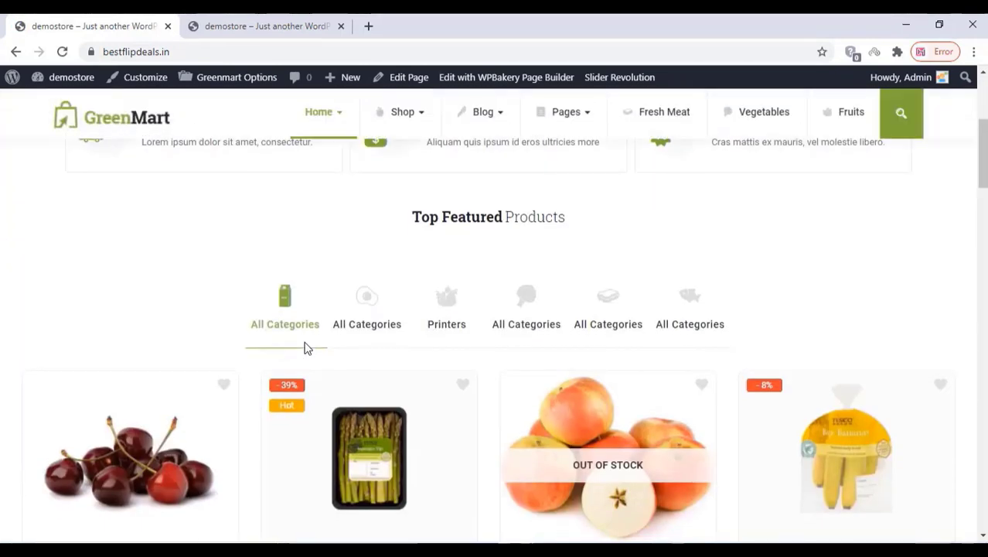
pyautogui.scroll(-7, 304, 348)
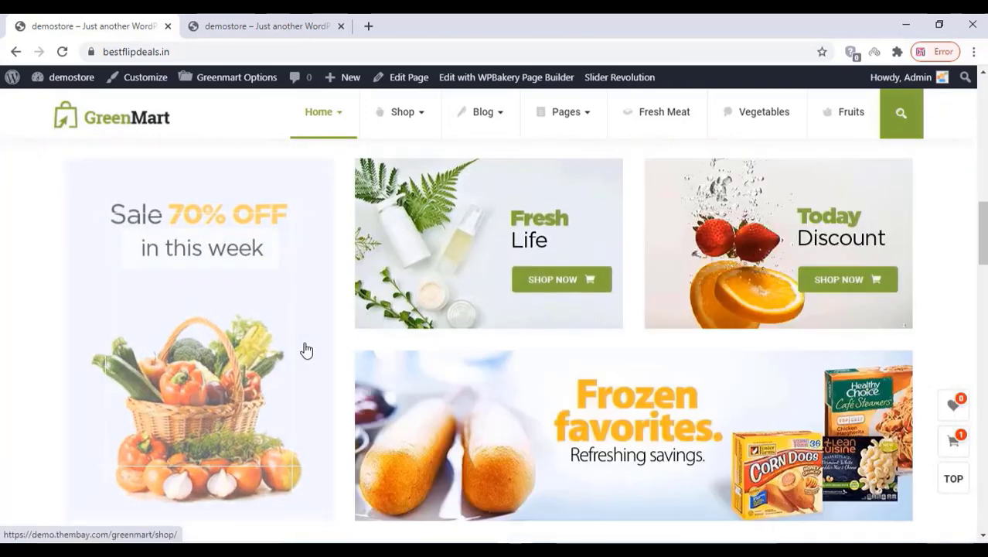
pyautogui.scroll(-10, 306, 351)
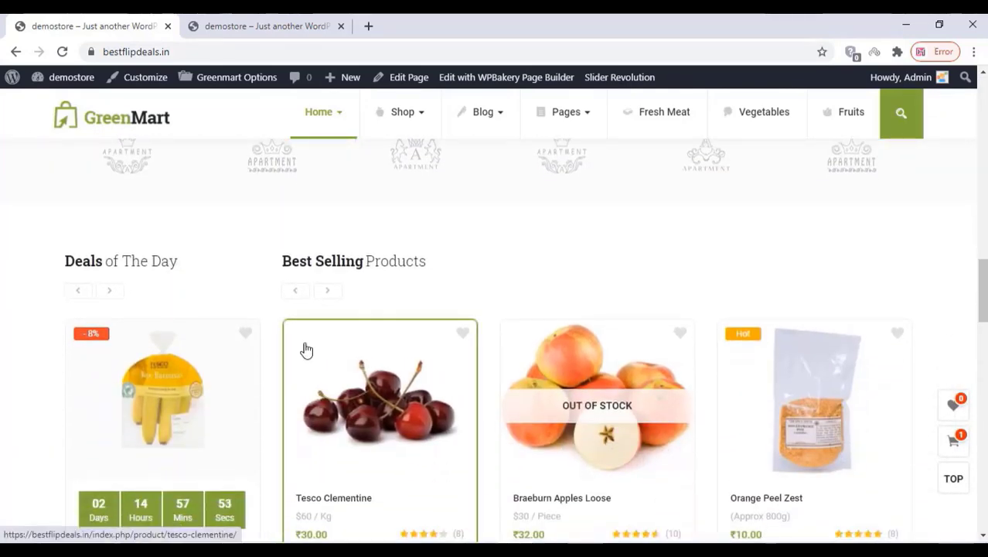
pyautogui.scroll(-5, 307, 352)
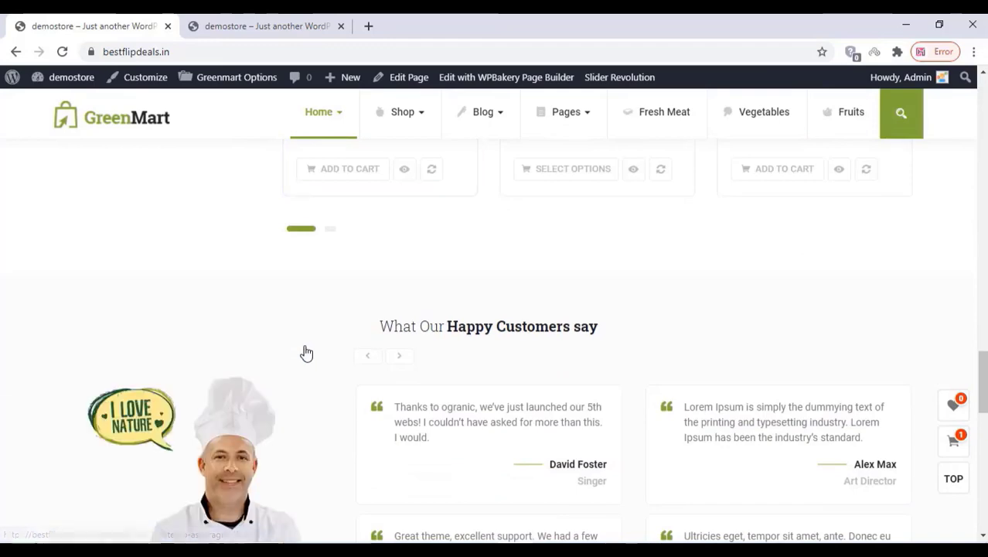
pyautogui.scroll(-8, 304, 350)
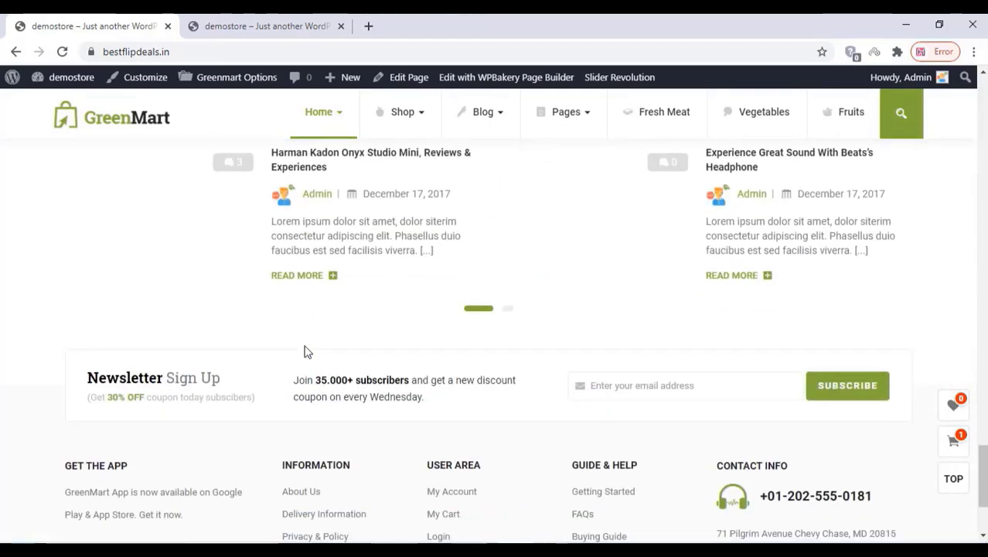
pyautogui.scroll(-3, 313, 346)
pyautogui.scroll(6, 313, 347)
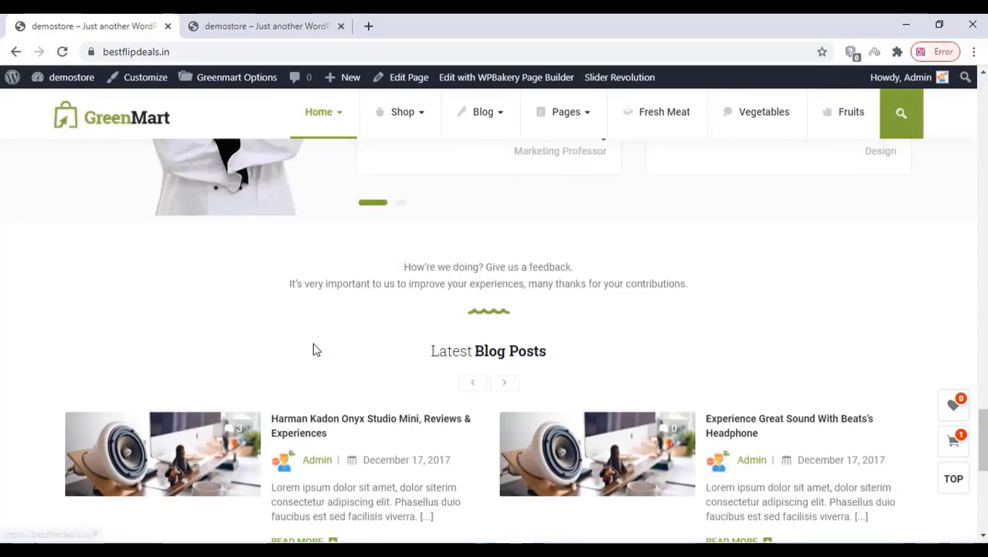
pyautogui.scroll(-6, 313, 350)
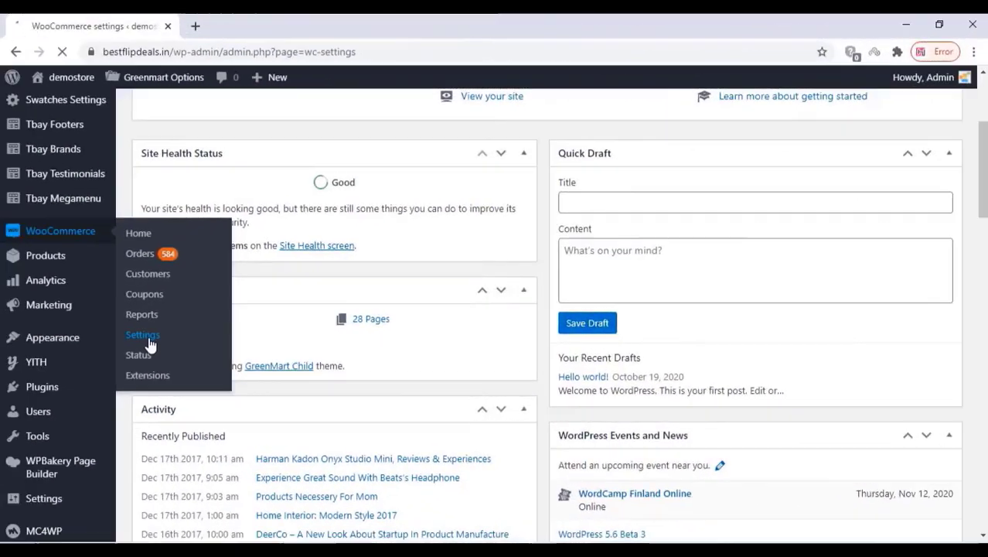
# - In the WooCommerce general settings, set the store's country and state to India — Andhra Pradesh
pyautogui.click(145, 340)
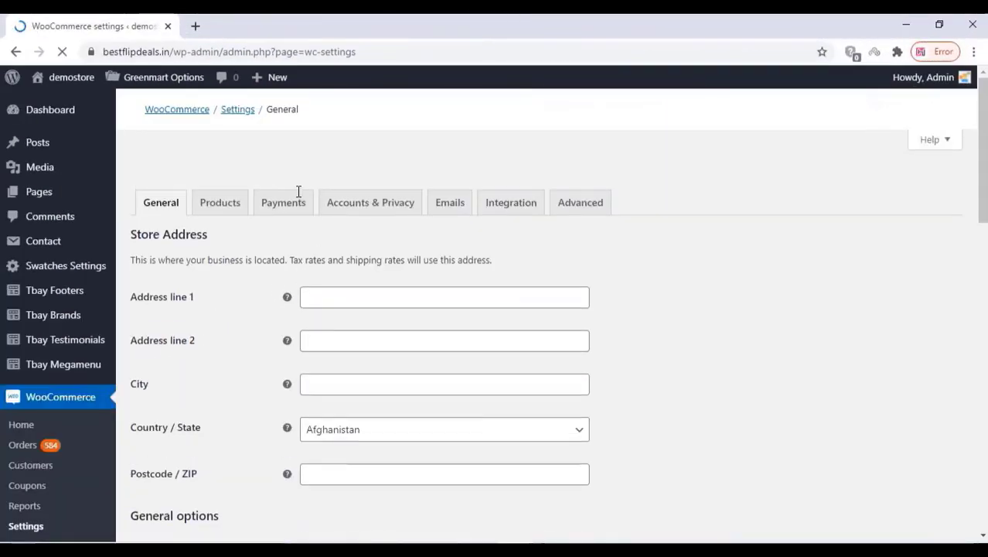
pyautogui.scroll(-3, 222, 261)
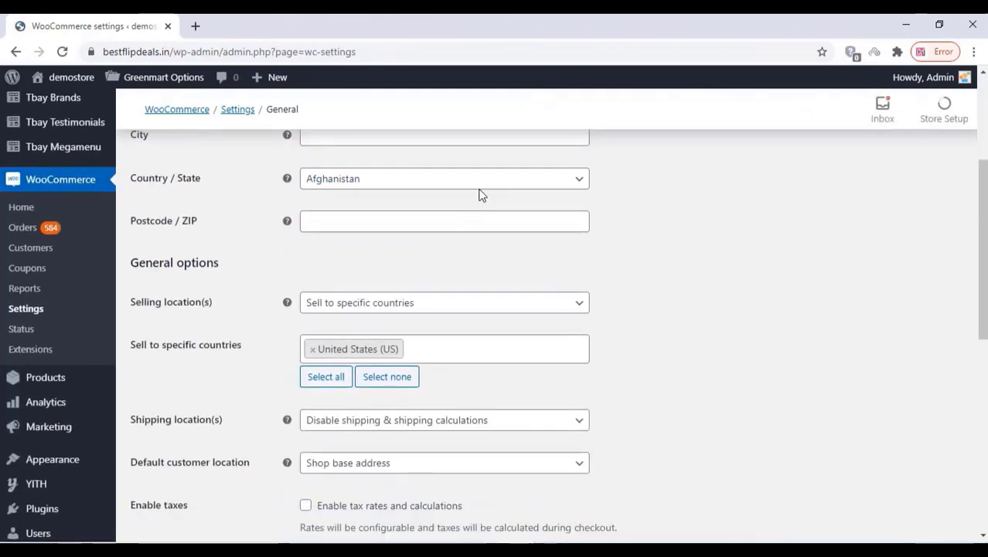
pyautogui.click(528, 183)
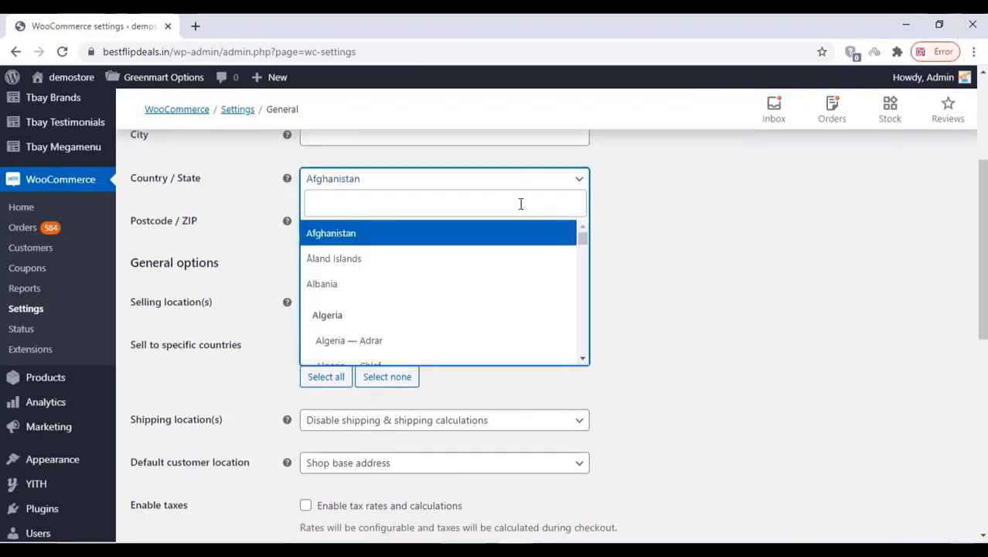
pyautogui.write('in')
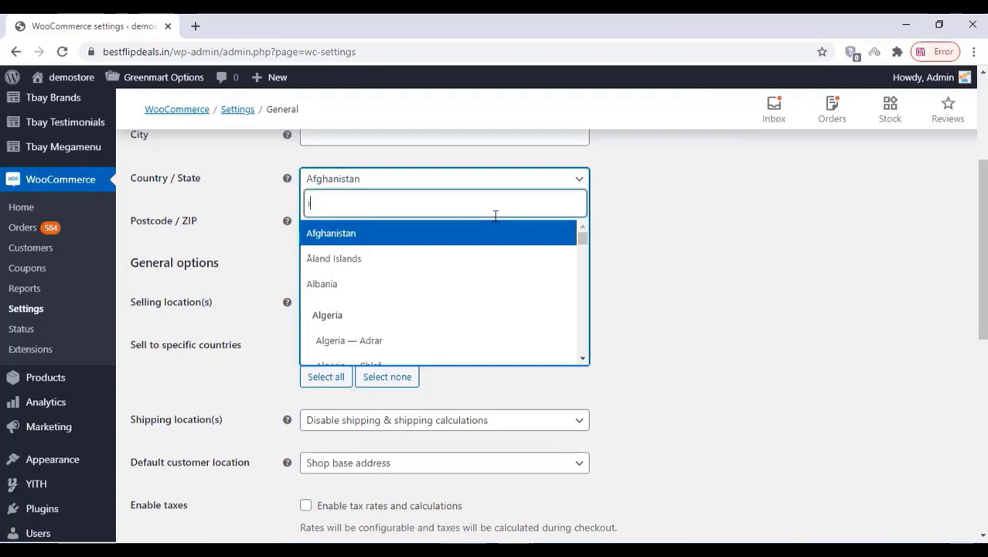
pyautogui.write('d')
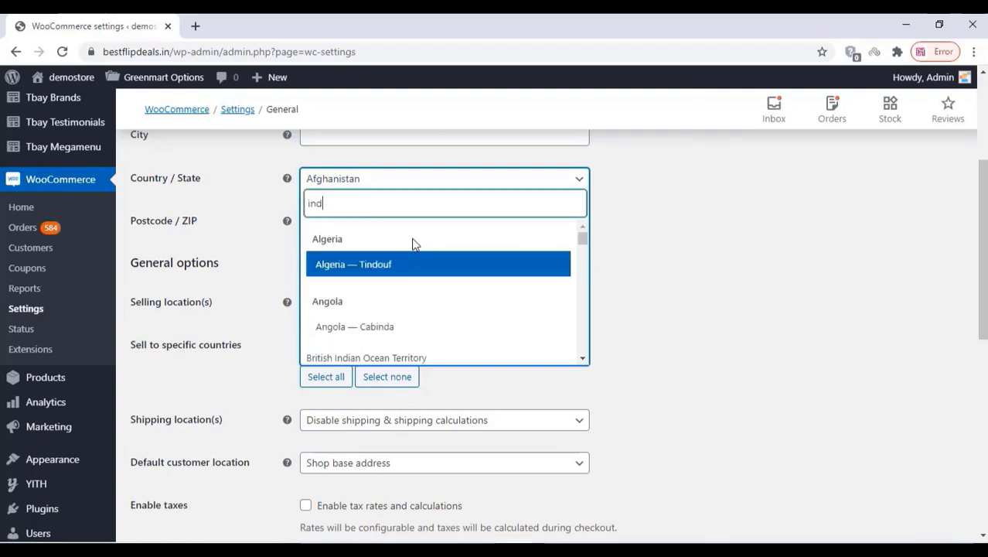
pyautogui.write('i')
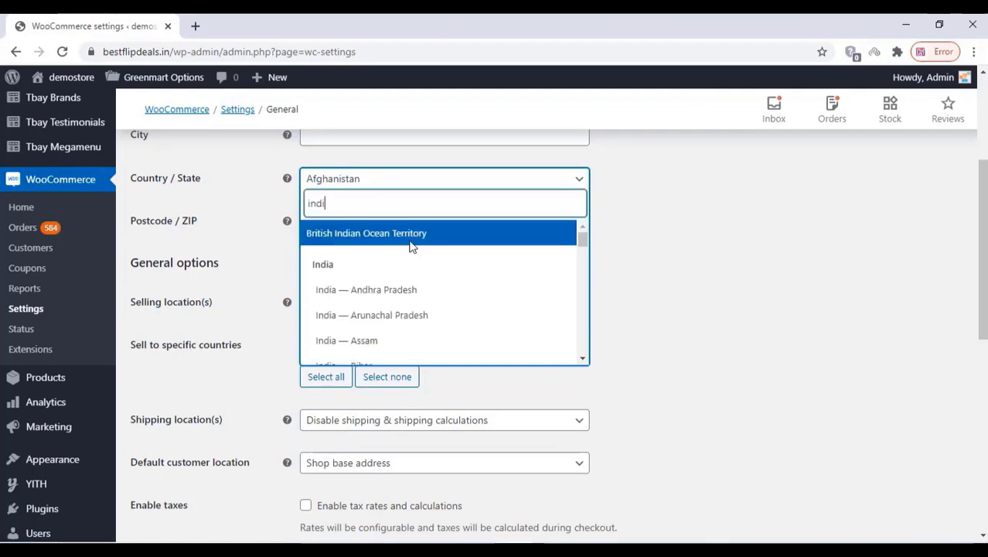
pyautogui.click(370, 289)
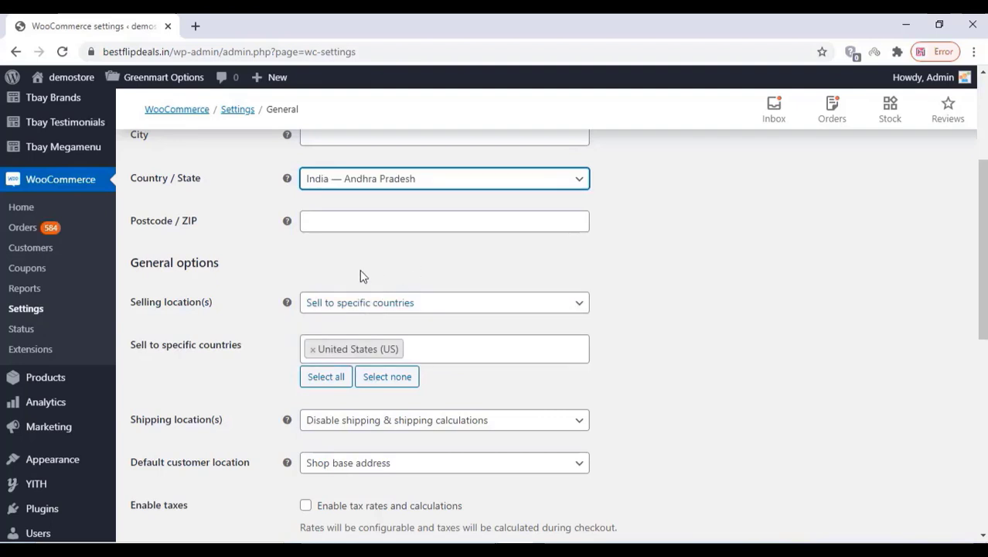
# - Restrict the selling locations to specific countries, with India as the only selling country
pyautogui.click(311, 352)
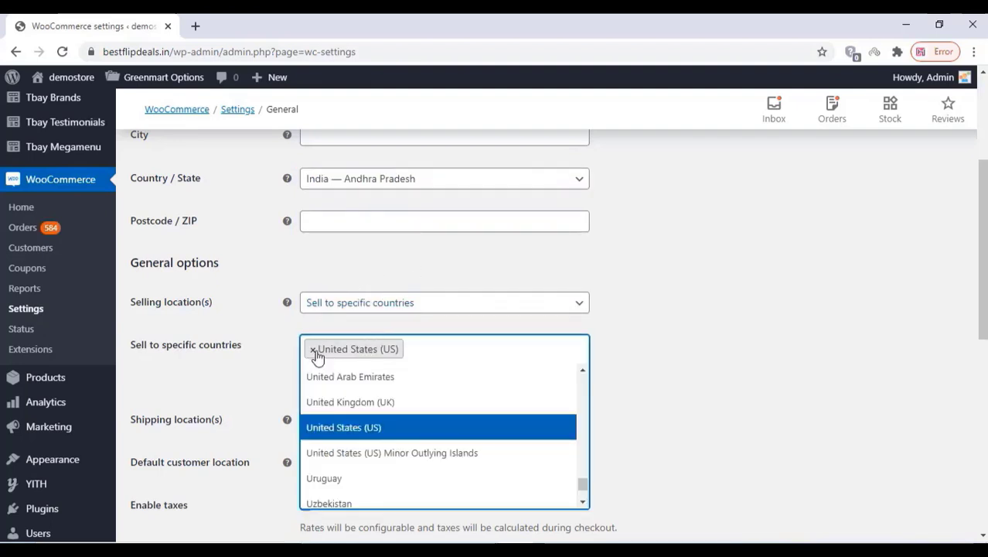
pyautogui.click(494, 308)
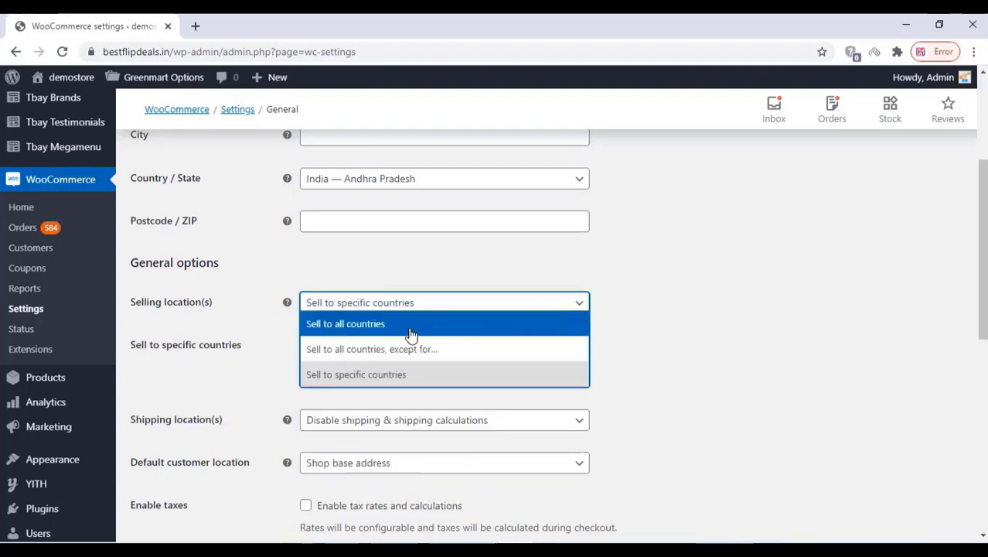
pyautogui.click(379, 375)
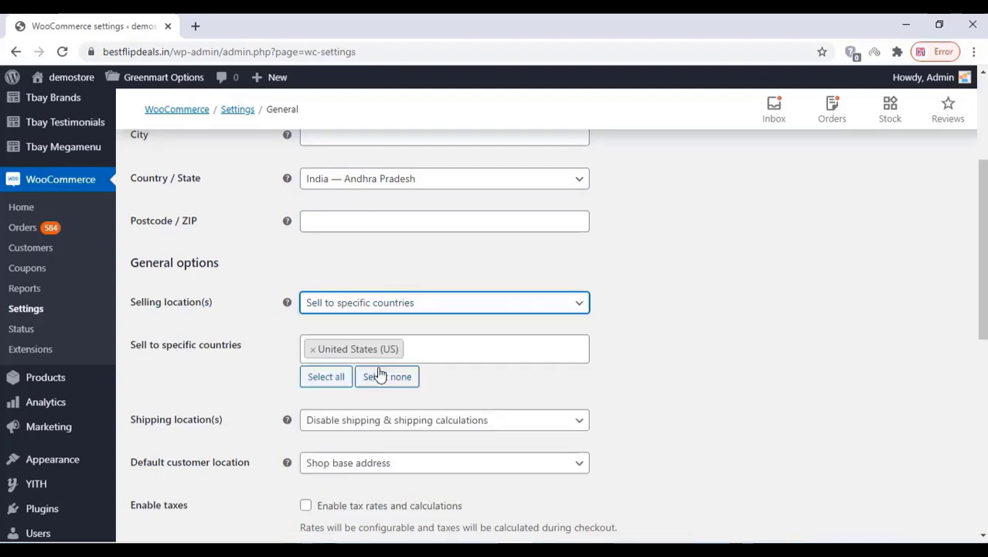
pyautogui.click(311, 351)
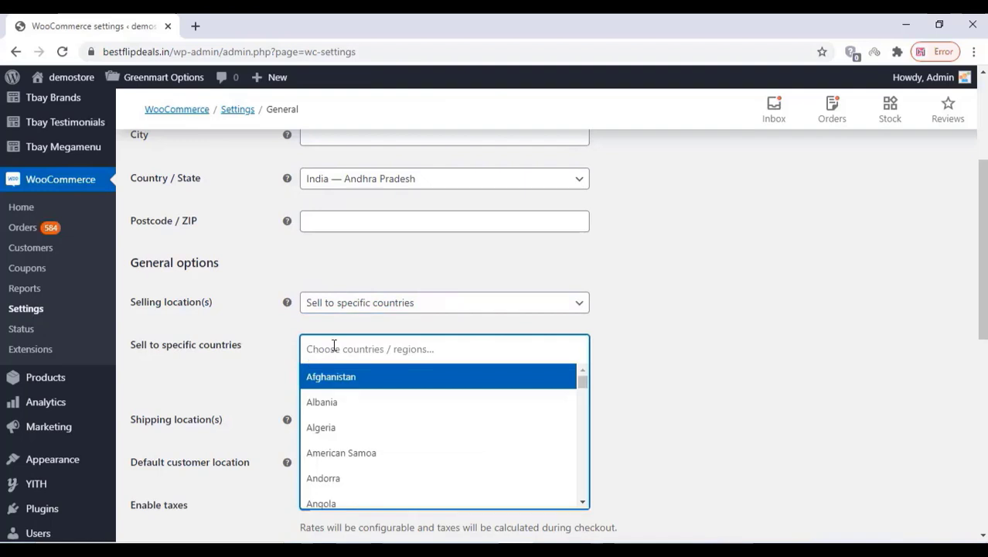
pyautogui.write('i')
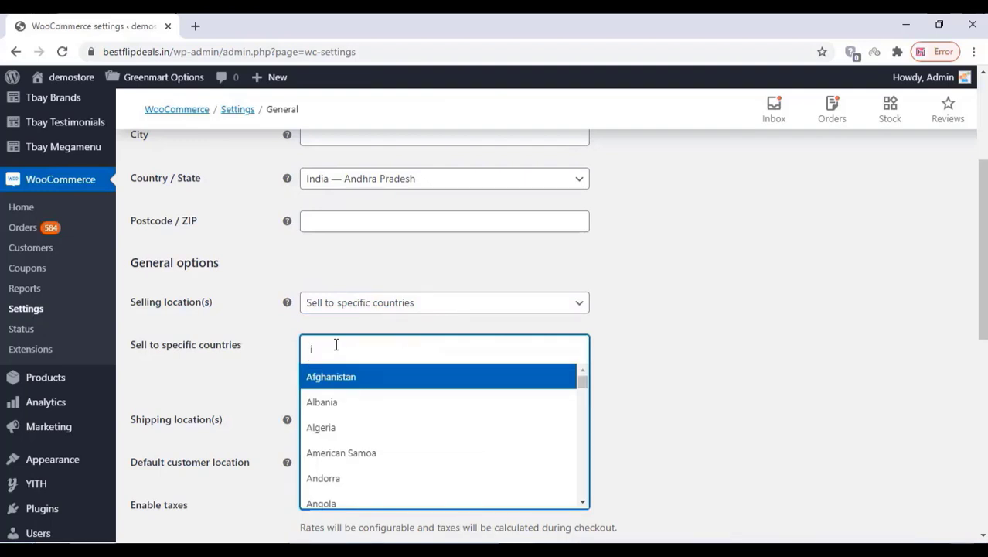
pyautogui.write('nd')
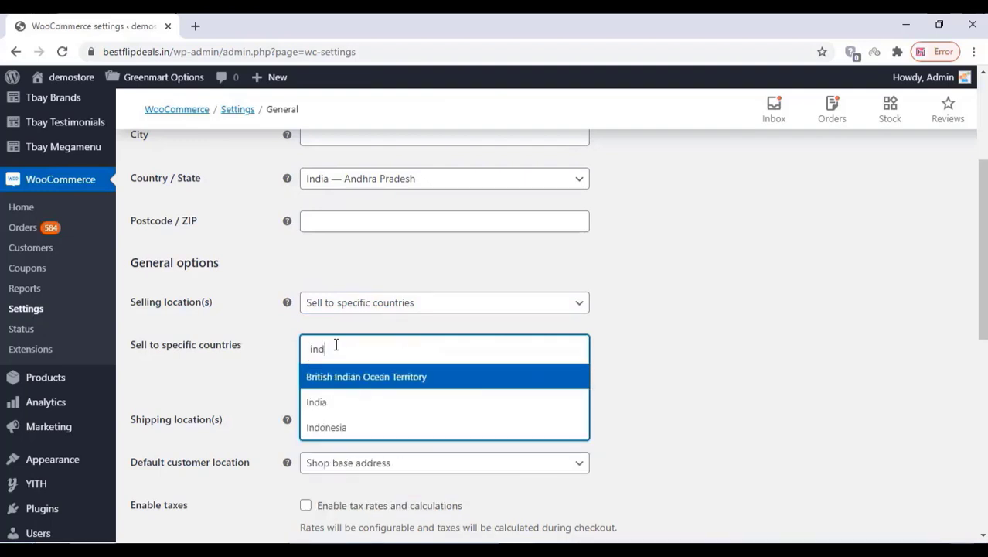
pyautogui.click(342, 403)
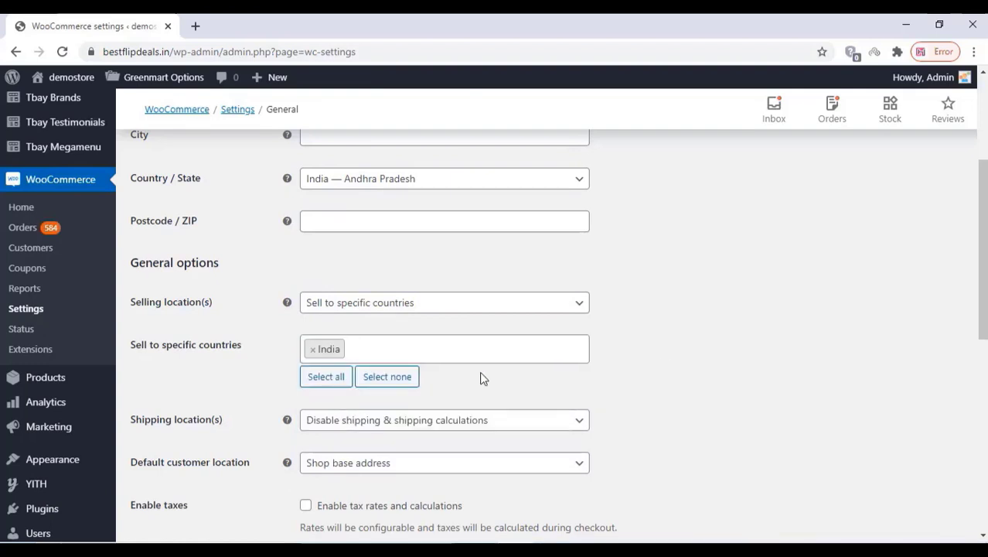
# - Review the tax, coupon and currency options, then save the WooCommerce general settings
pyautogui.scroll(-3, 658, 340)
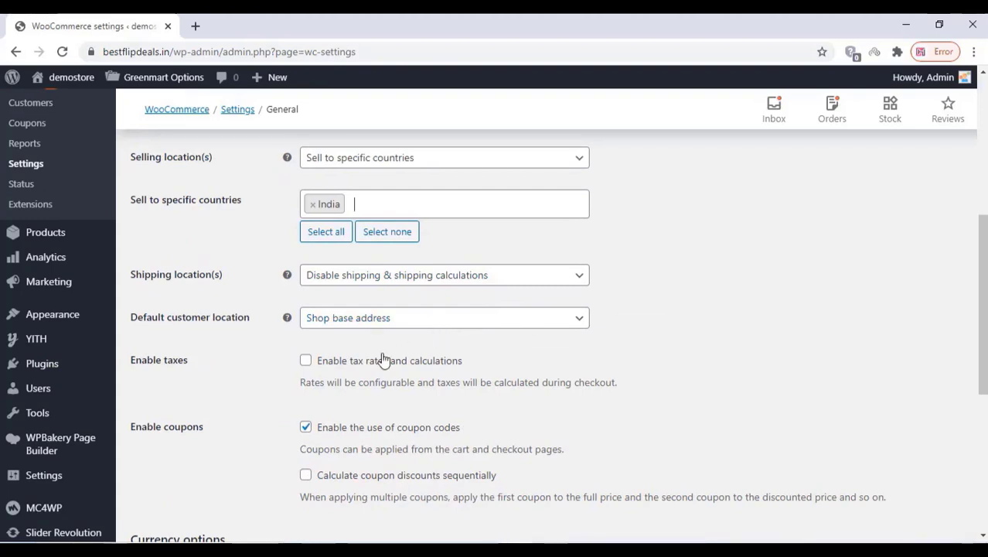
pyautogui.scroll(-2, 382, 360)
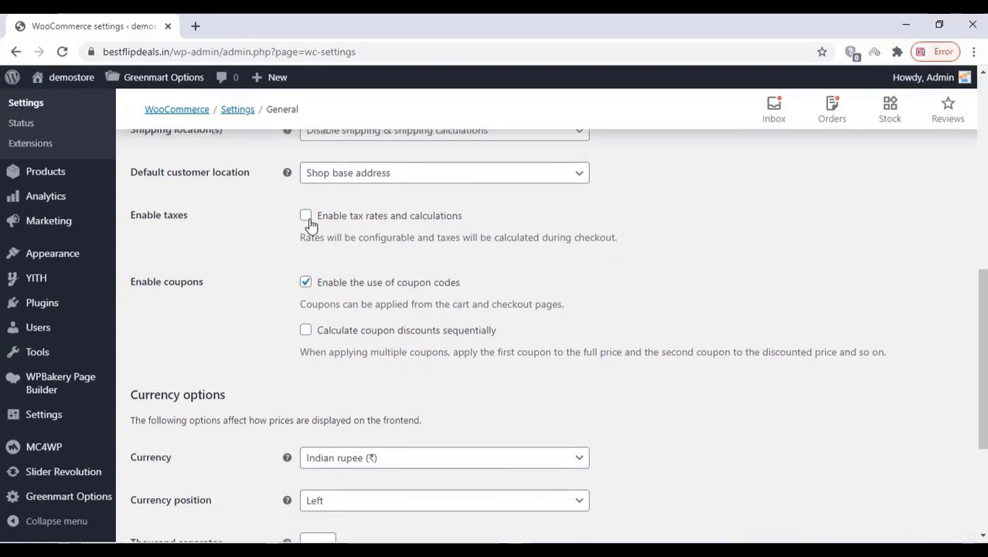
pyautogui.scroll(-3, 290, 331)
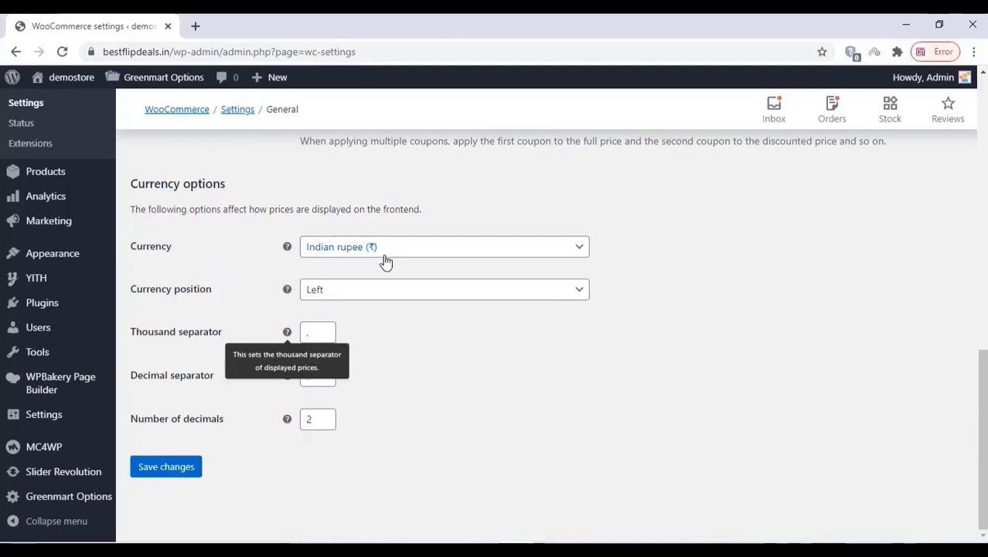
pyautogui.click(180, 470)
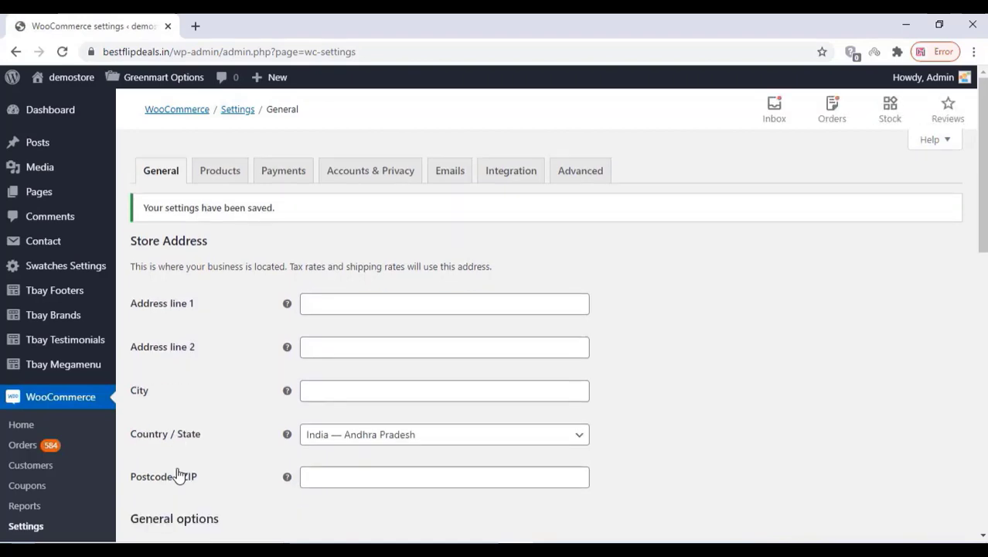
# - Enable the Cash on delivery payment method in the WooCommerce payment settings and save the changes
pyautogui.click(283, 170)
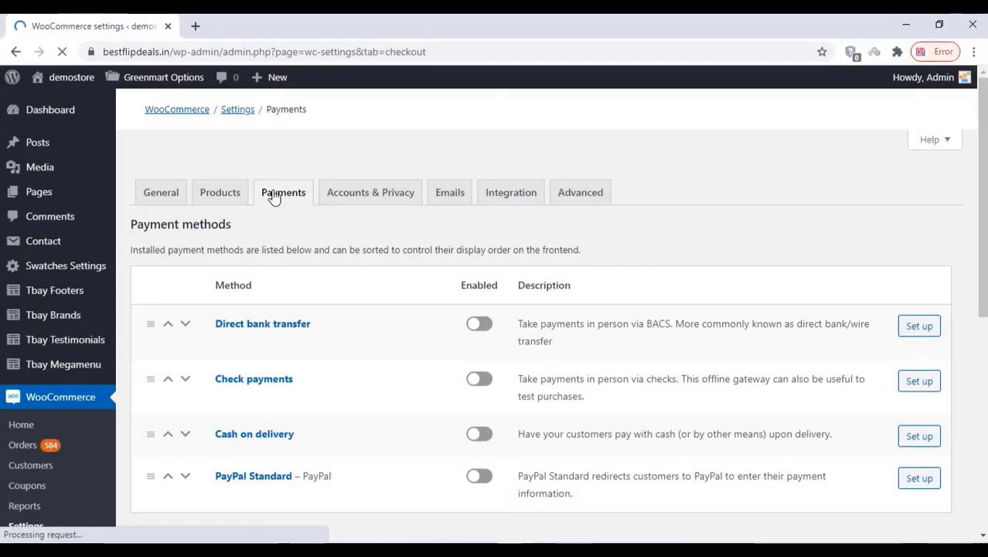
pyautogui.scroll(-3, 326, 293)
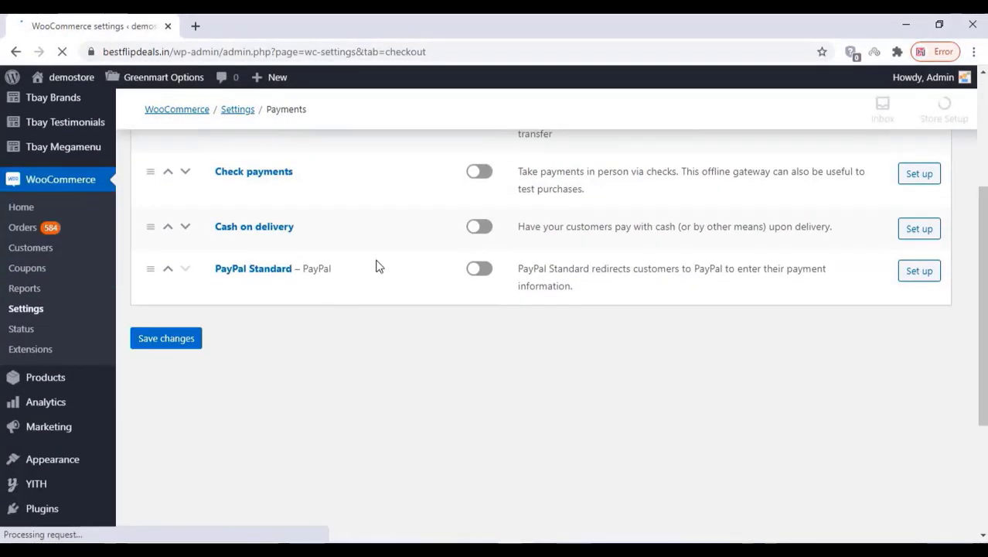
pyautogui.click(480, 229)
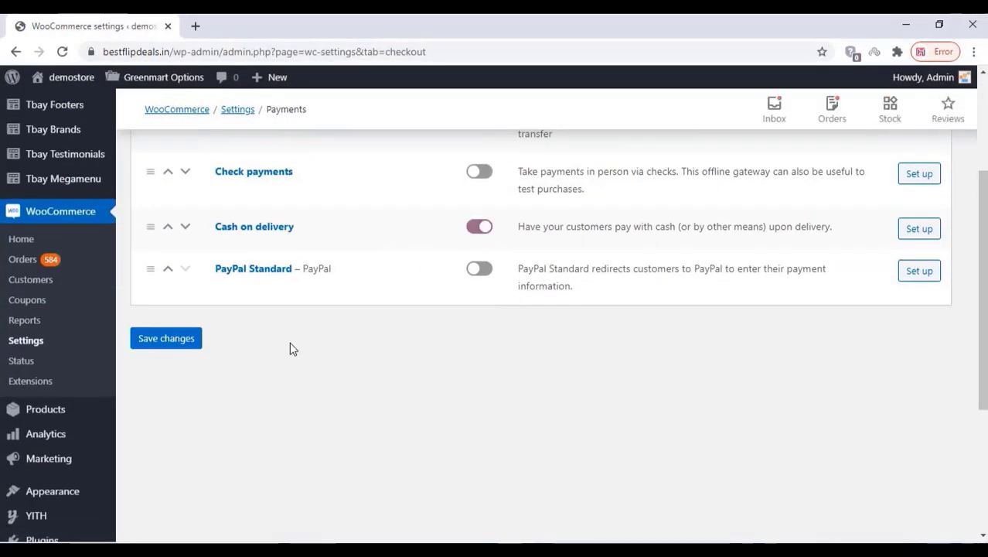
pyautogui.click(182, 340)
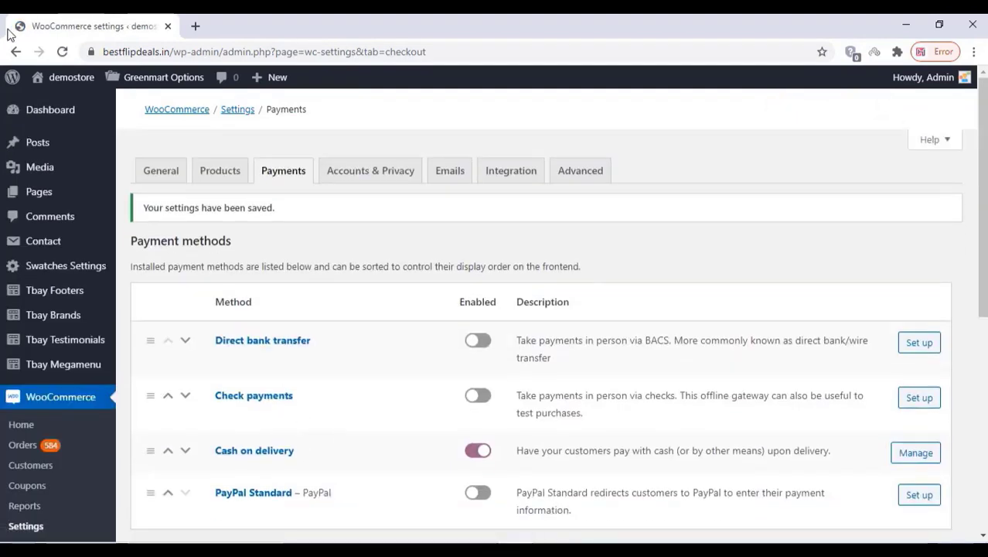
# - Review the WooCommerce product settings for shop pages, measurements and reviews, and the advanced page setup and endpoints
pyautogui.click(231, 173)
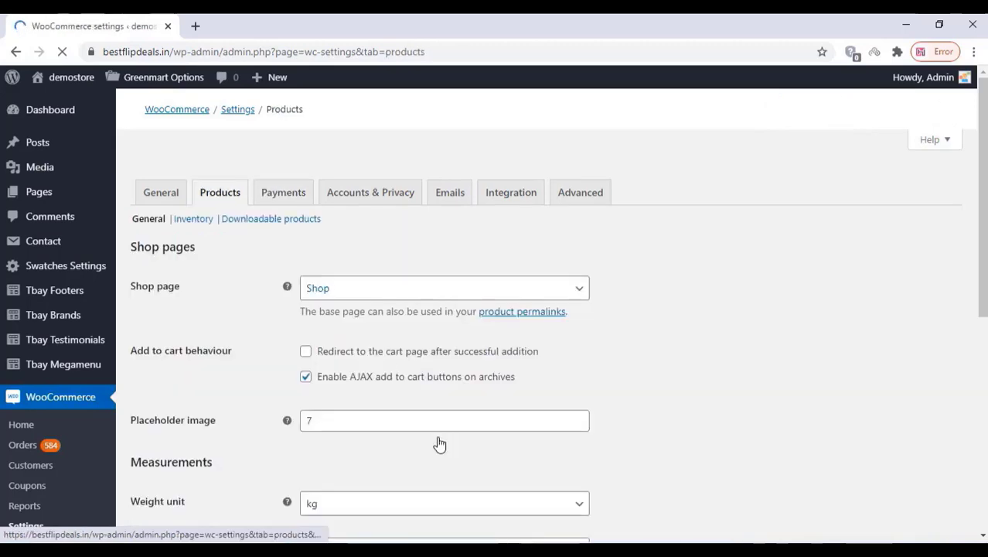
pyautogui.scroll(-3, 245, 342)
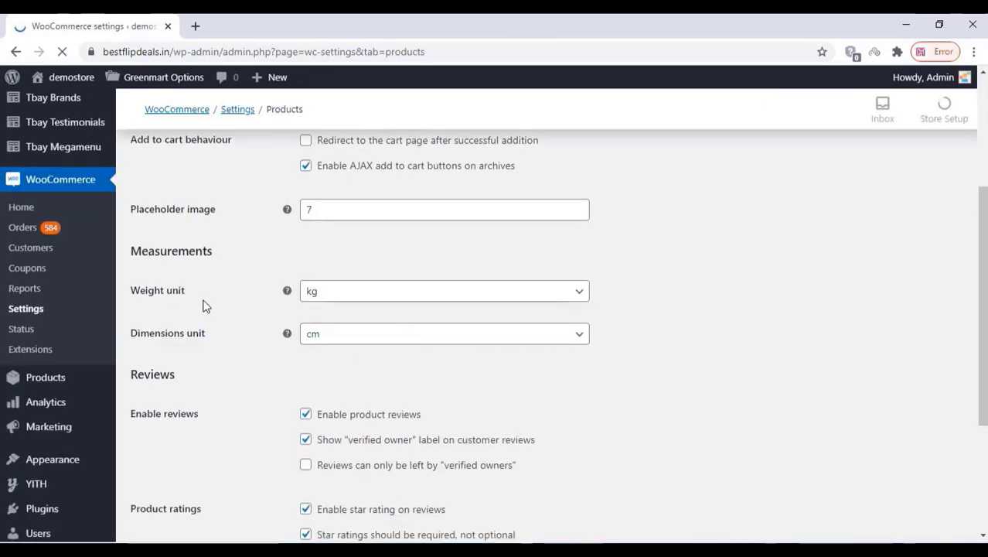
pyautogui.scroll(-2, 212, 322)
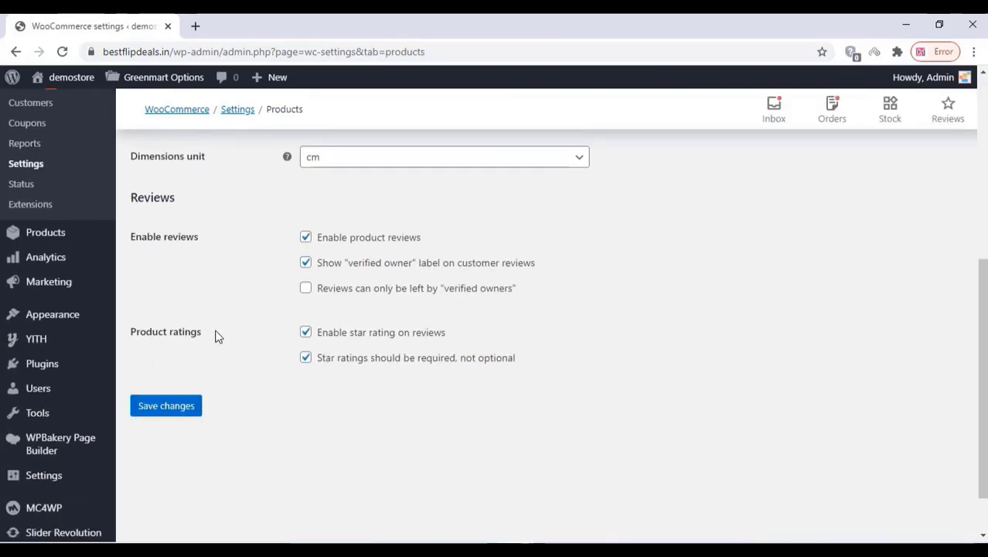
pyautogui.scroll(5, 208, 379)
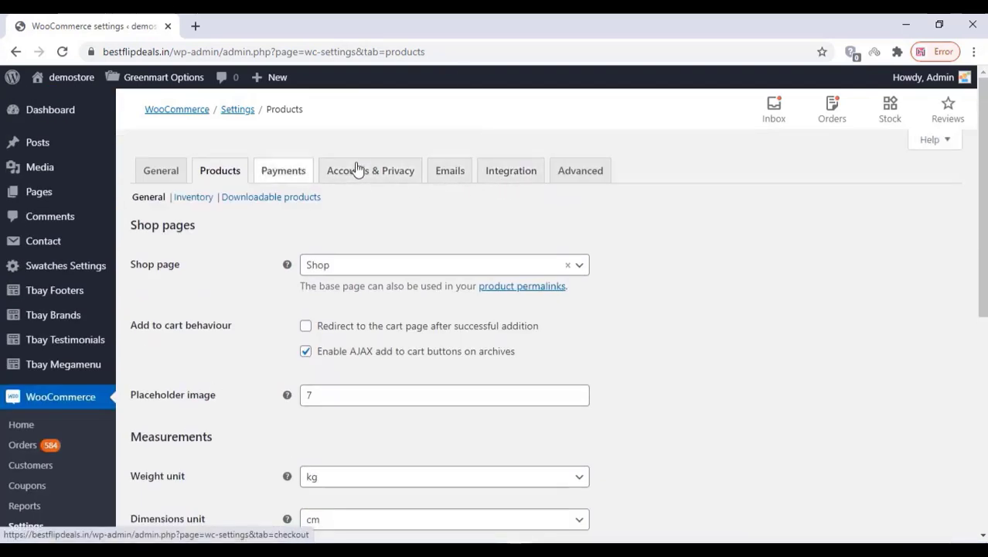
pyautogui.click(570, 177)
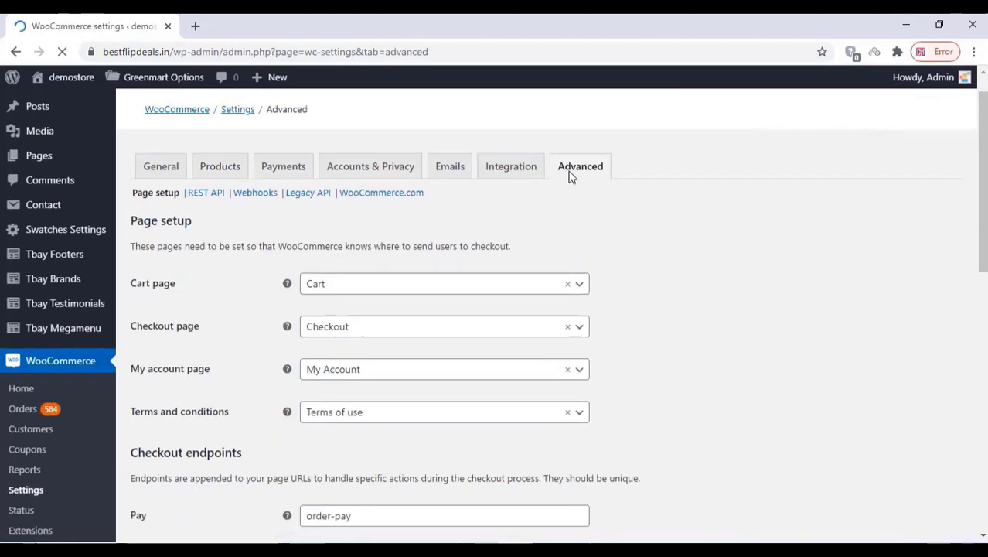
pyautogui.scroll(-10, 468, 243)
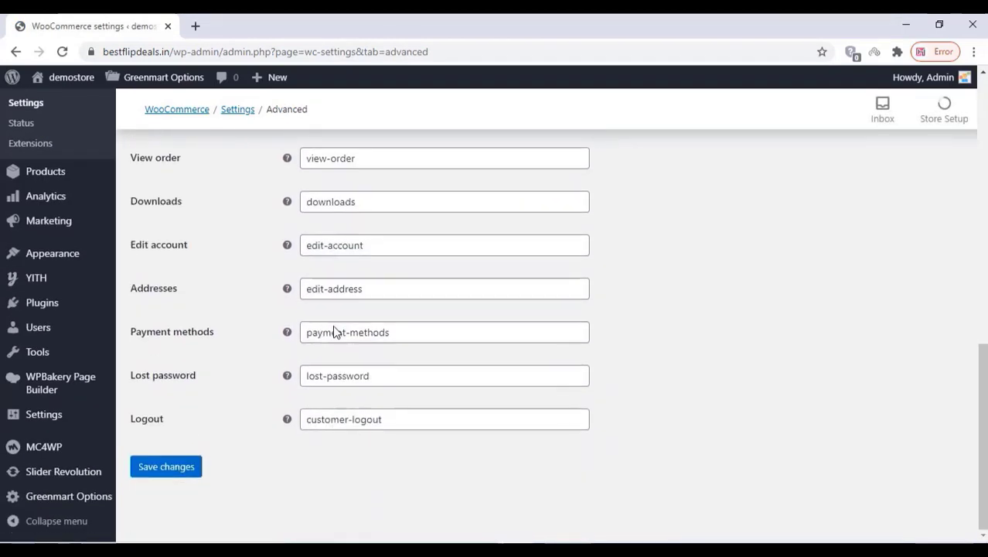
pyautogui.scroll(7, 188, 409)
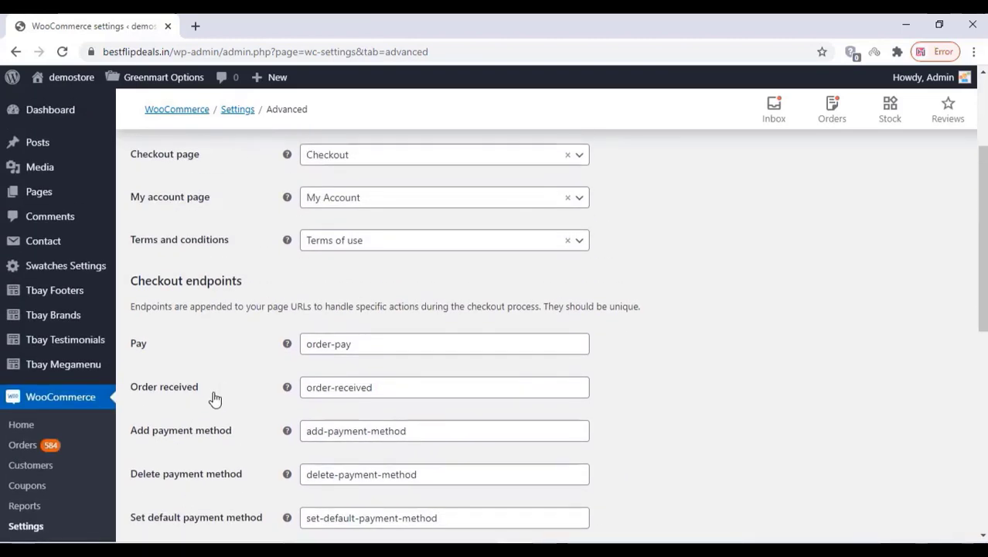
pyautogui.scroll(-4, 97, 365)
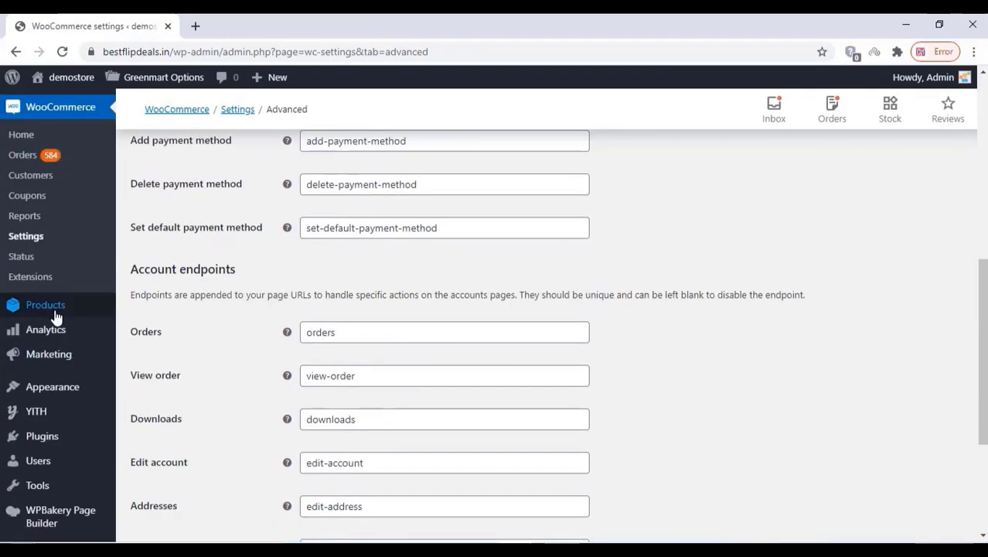
# - In the WordPress permalink settings, set the common URL structure to Post name and save the changes
pyautogui.moveTo(55, 317)
pyautogui.click(142, 331)
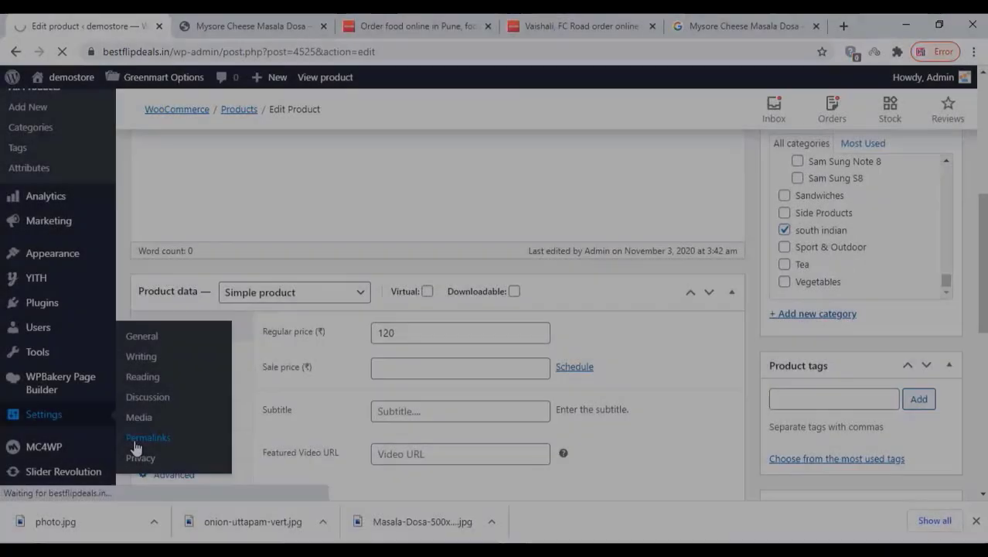
pyautogui.click(137, 442)
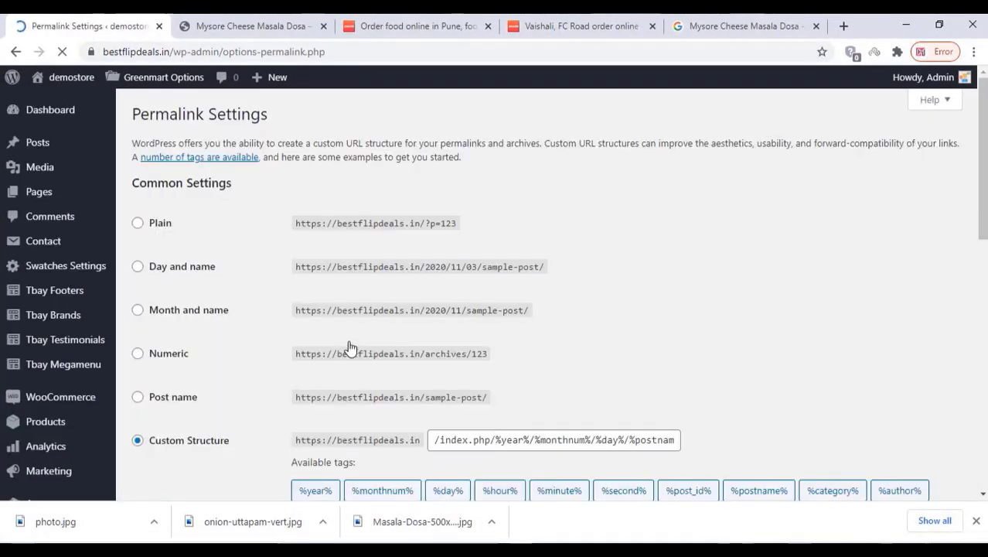
pyautogui.scroll(-2, 302, 318)
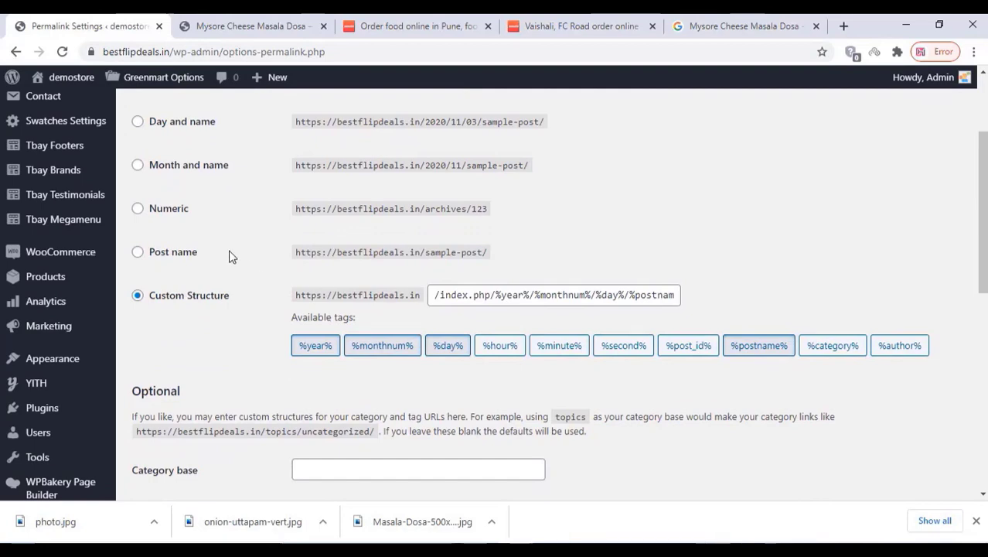
pyautogui.scroll(2, 216, 261)
pyautogui.scroll(-1, 200, 241)
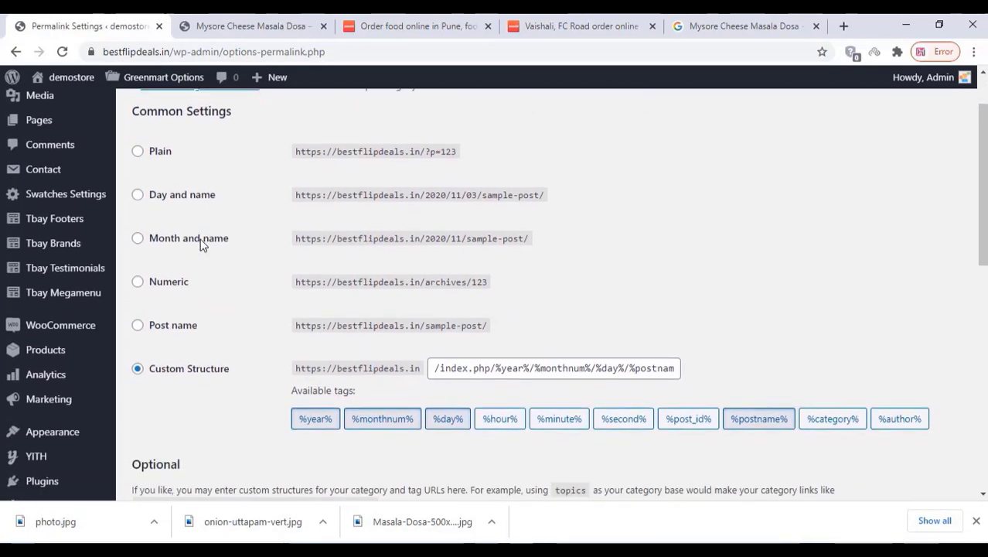
pyautogui.click(137, 326)
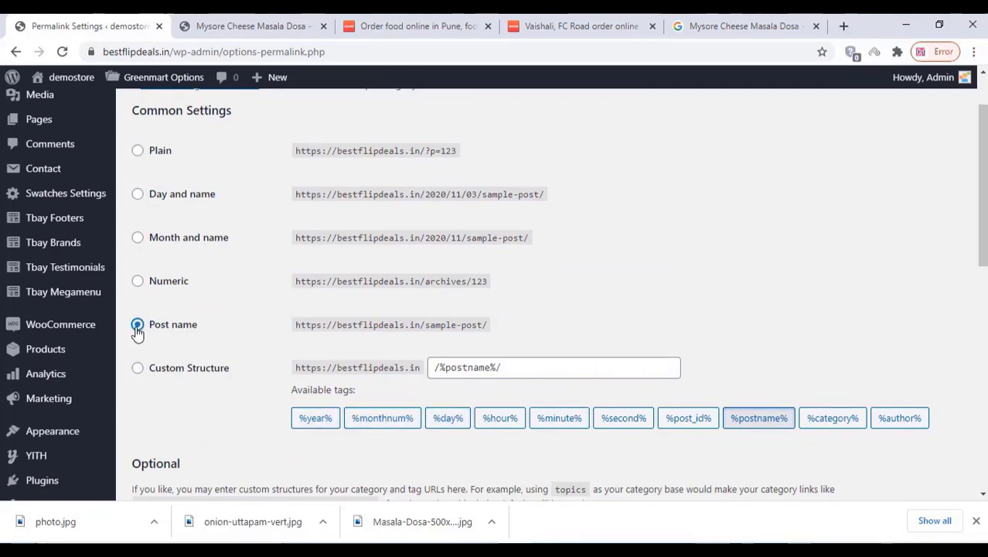
pyautogui.scroll(-5, 137, 332)
pyautogui.scroll(-3, 137, 334)
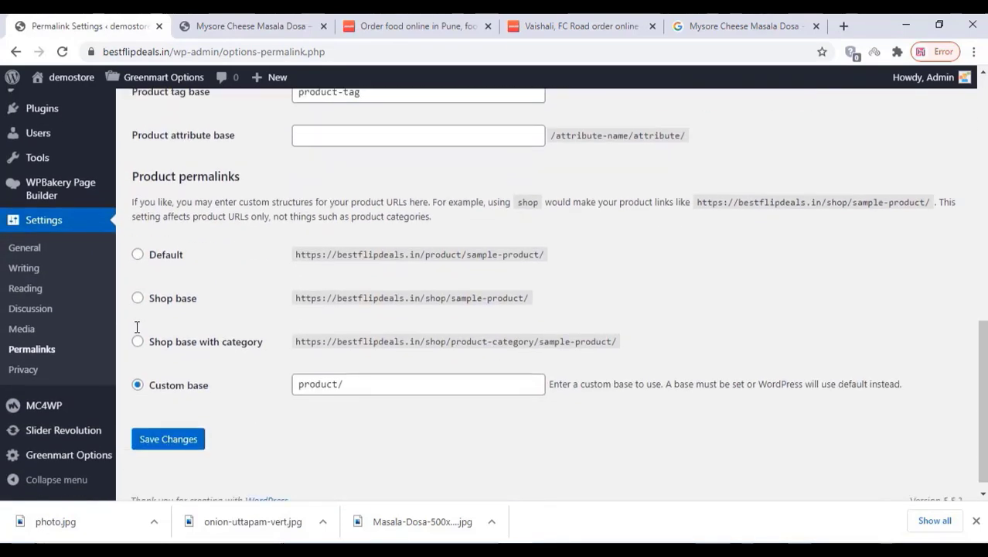
pyautogui.click(183, 446)
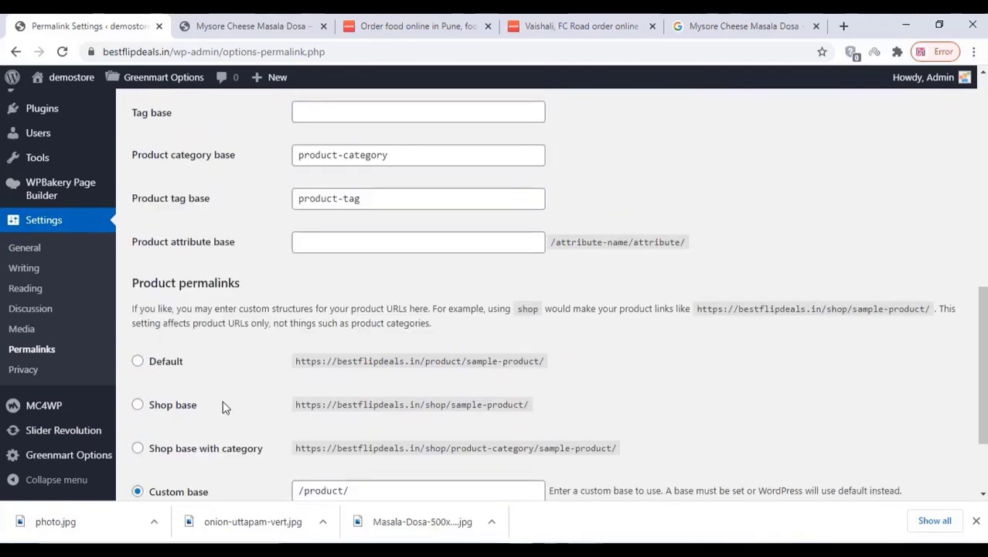
# - Set the product permalinks to Default and save the permalink settings
pyautogui.click(138, 362)
pyautogui.scroll(-2, 197, 367)
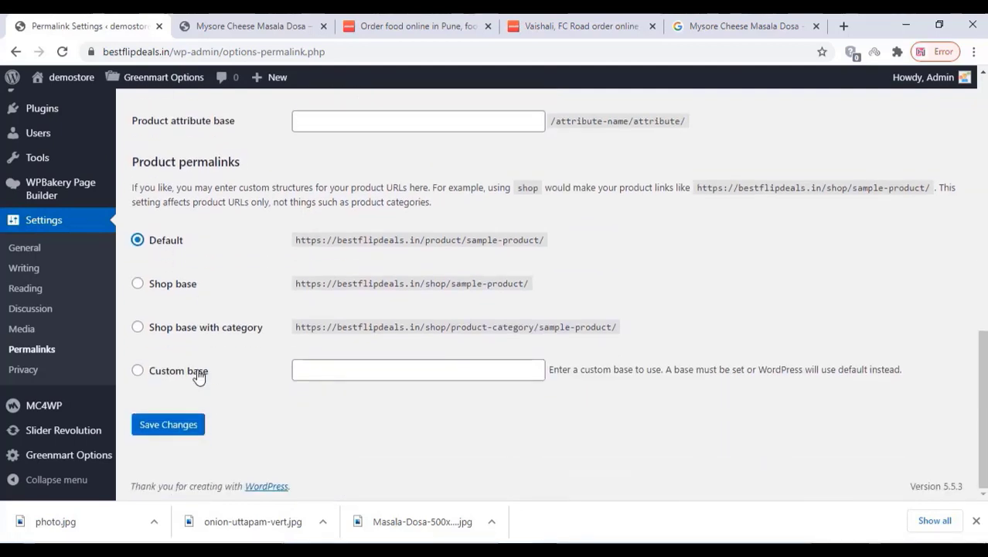
pyautogui.click(173, 433)
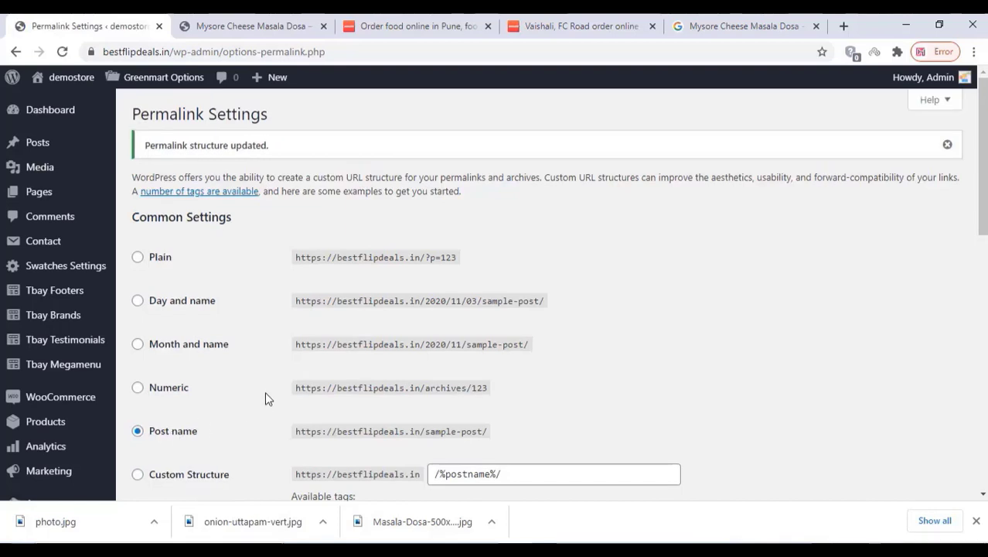
# - View the Mysore Cheese Masala Dosa product page and examine its web address
pyautogui.click(280, 24)
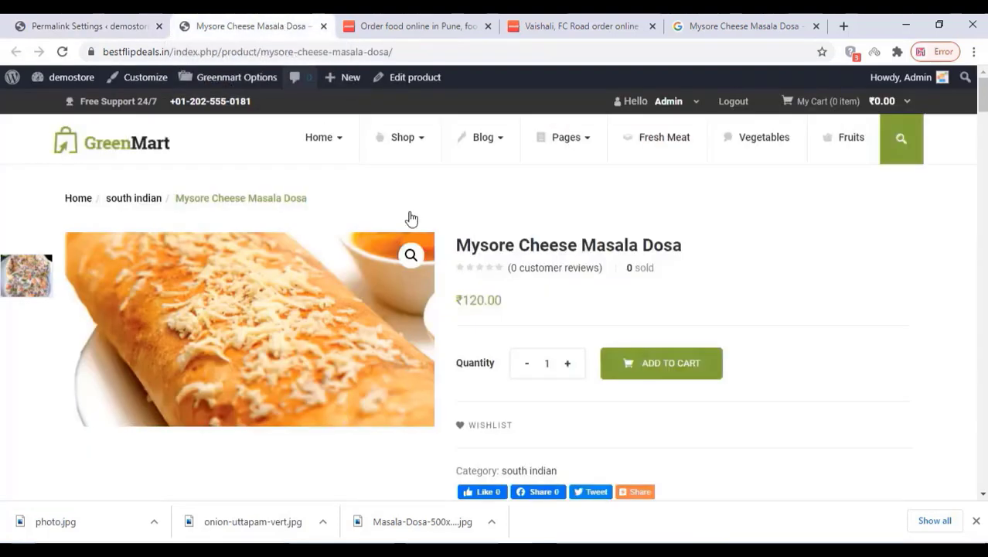
pyautogui.click(280, 52)
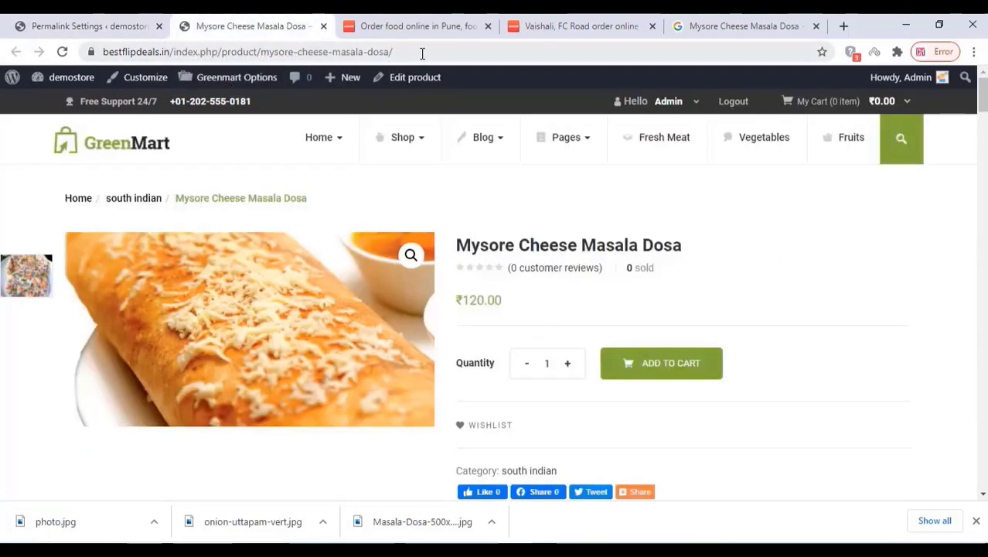
pyautogui.hotkey('ctrl', 'shift', 'Left')
pyautogui.hotkey('ctrl', 'shift', 'Left')
pyautogui.hotkey('ctrl', 'shift', 'Left')
pyautogui.hotkey('ctrl', 'shift', 'Left')
pyautogui.hotkey('ctrl', 'shift', 'Left')
pyautogui.hotkey('ctrl', 'shift', 'Left')
pyautogui.hotkey('ctrl', 'shift', 'Left')
pyautogui.hotkey('ctrl', 'shift', 'Left')
pyautogui.hotkey('ctrl', 'shift', 'Left')
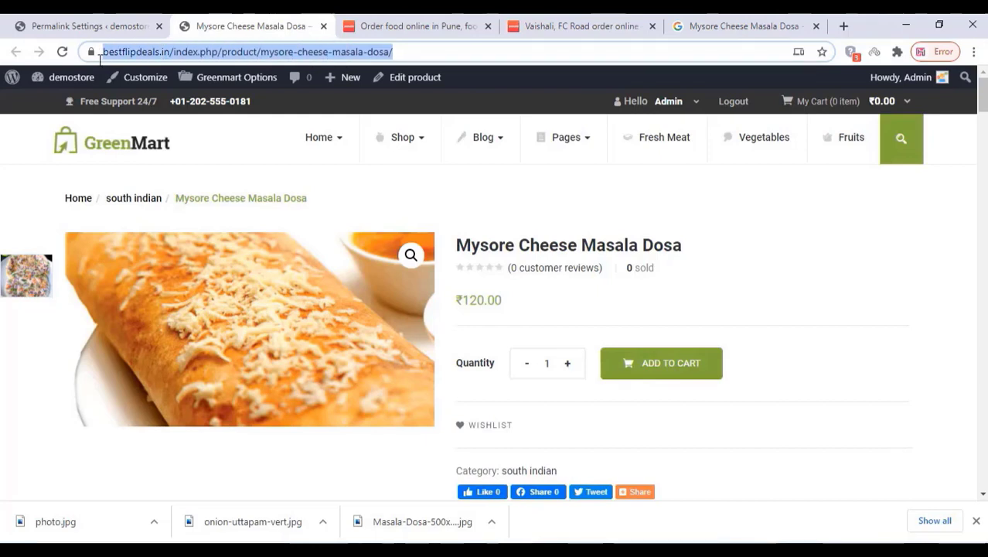
pyautogui.click(762, 298)
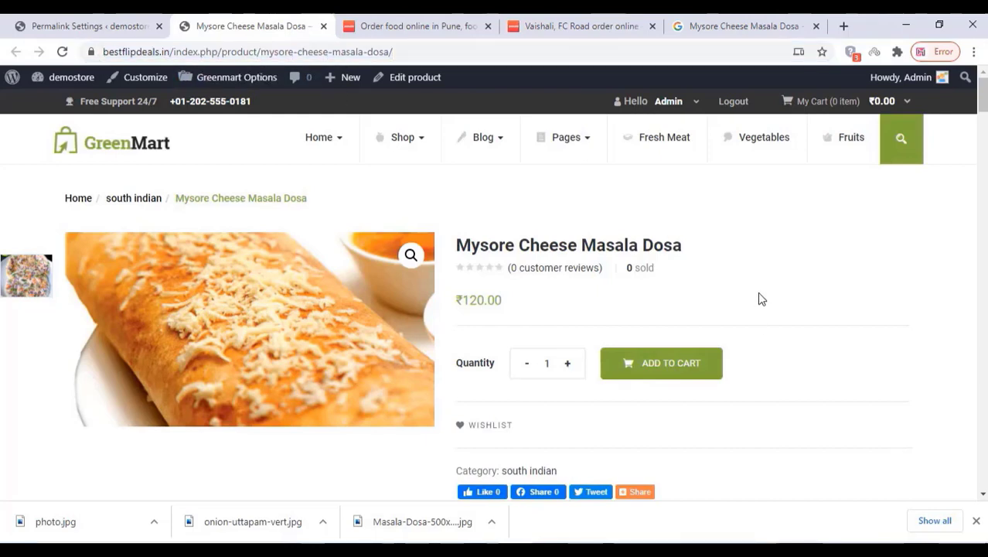
pyautogui.rightClick(765, 247)
pyautogui.click(801, 287)
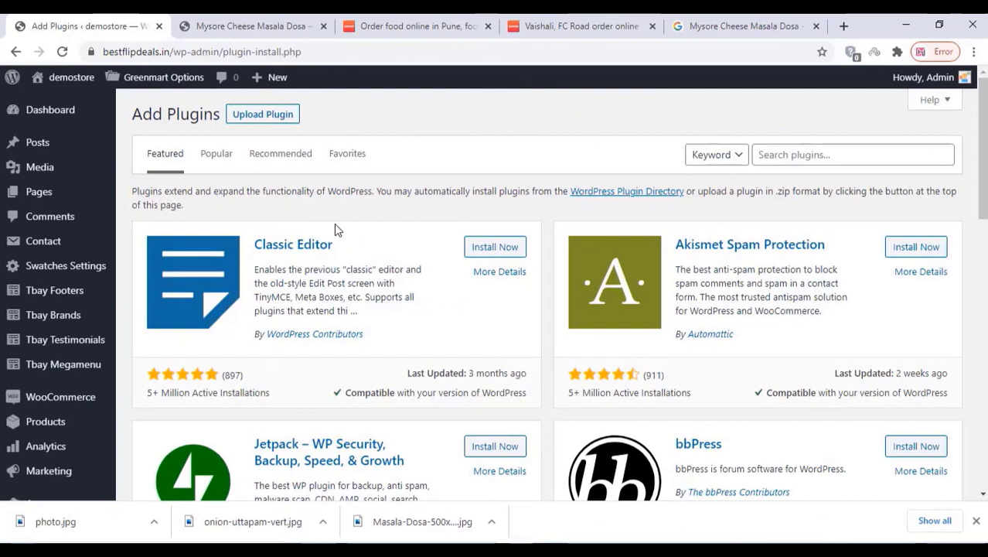
# - Search the plugin directory for "wcfm" and install WCFM – Frontend Manager for WooCommerce and WCFM Marketplace
pyautogui.click(802, 154)
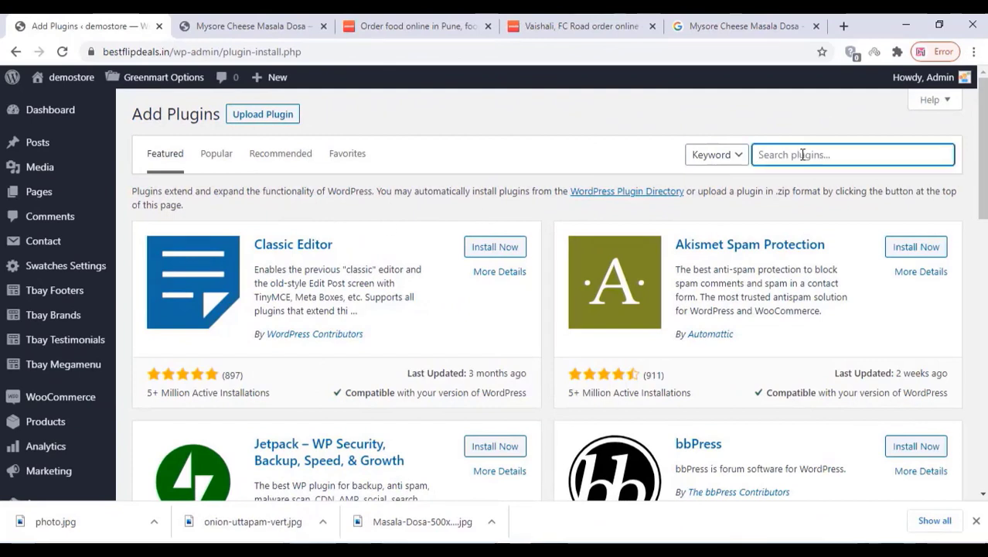
pyautogui.write('wcfm')
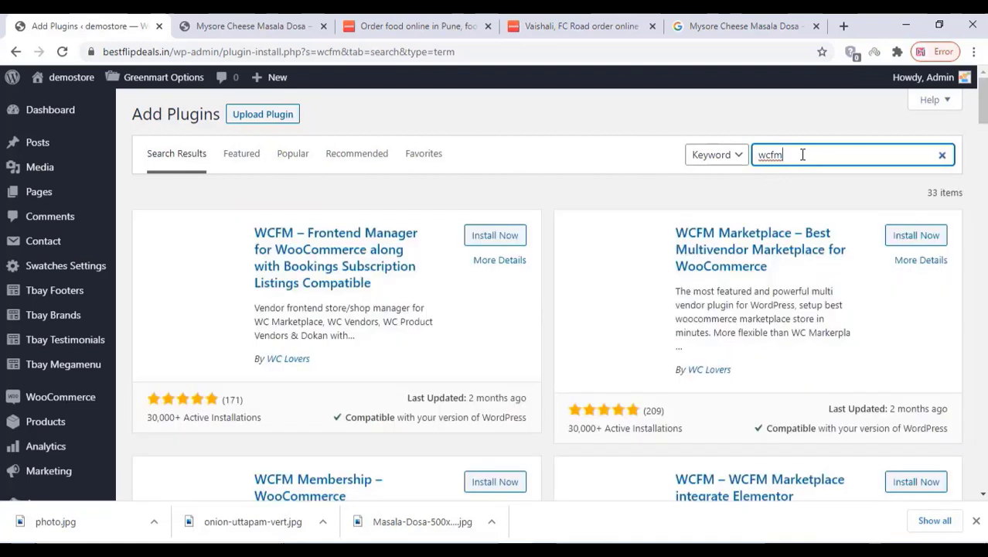
pyautogui.click(504, 236)
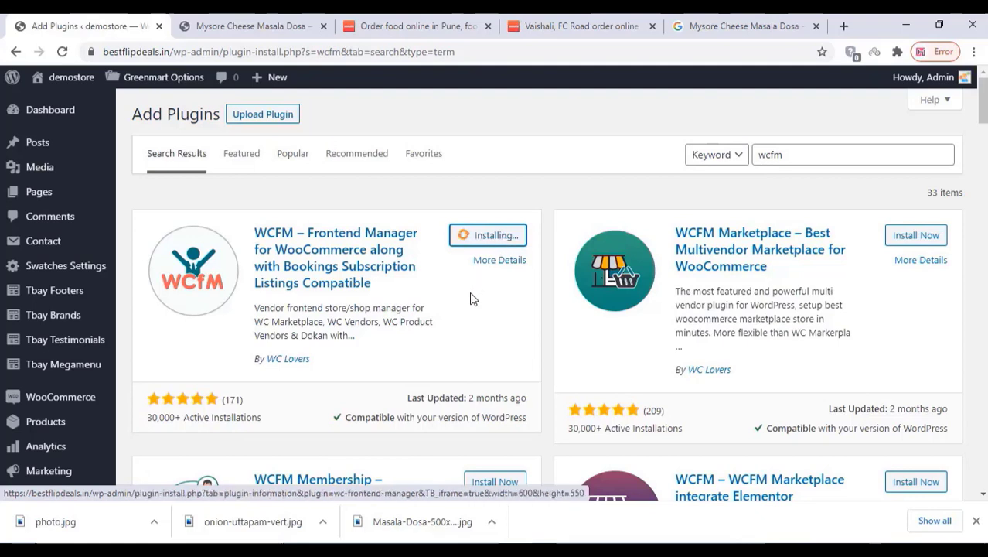
pyautogui.scroll(-1, 473, 298)
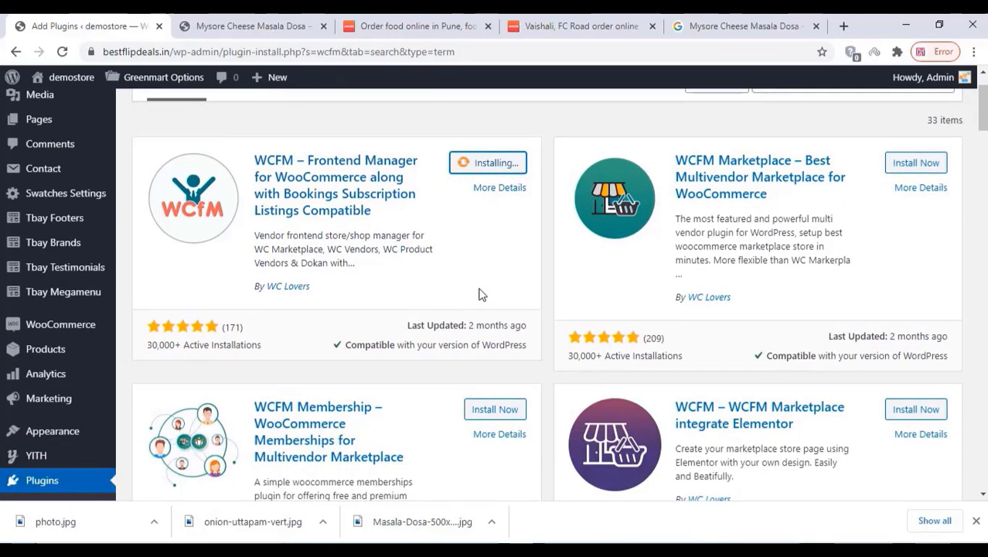
pyautogui.click(915, 162)
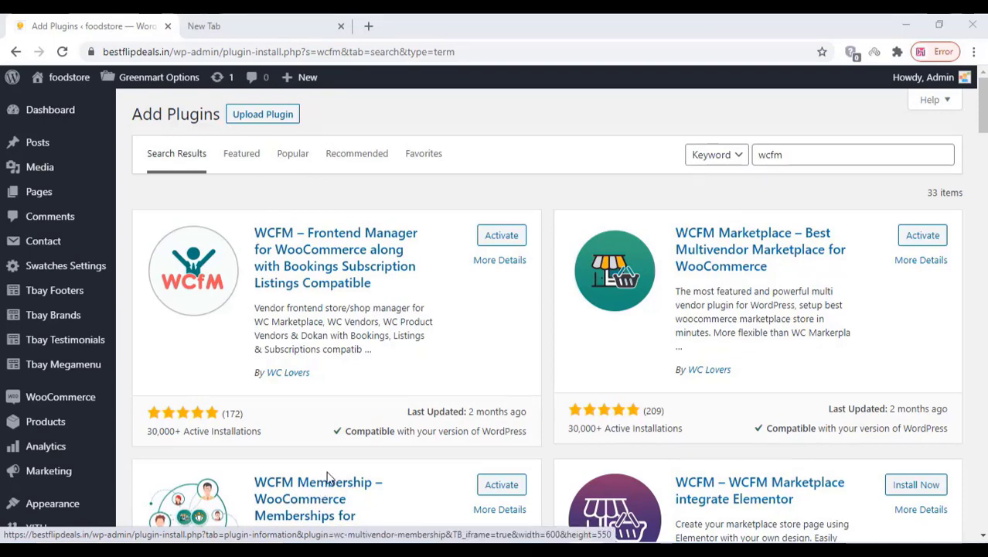
# - Activate the three inactive WCFM plugins in bulk: WooCommerce Frontend Manager, Multivendor Marketplace and Multivendor Membership
pyautogui.scroll(-3, 87, 290)
pyautogui.scroll(-1, 89, 294)
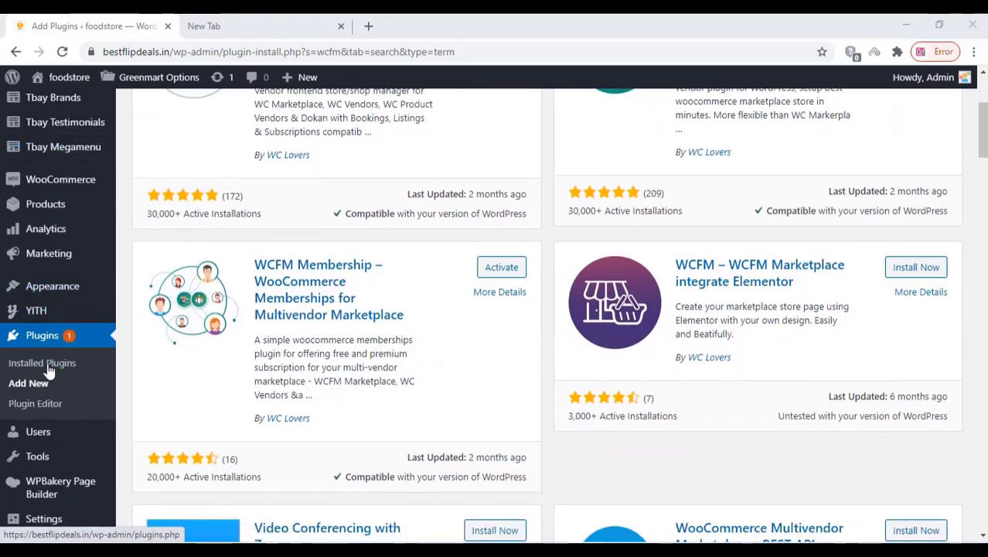
pyautogui.click(55, 365)
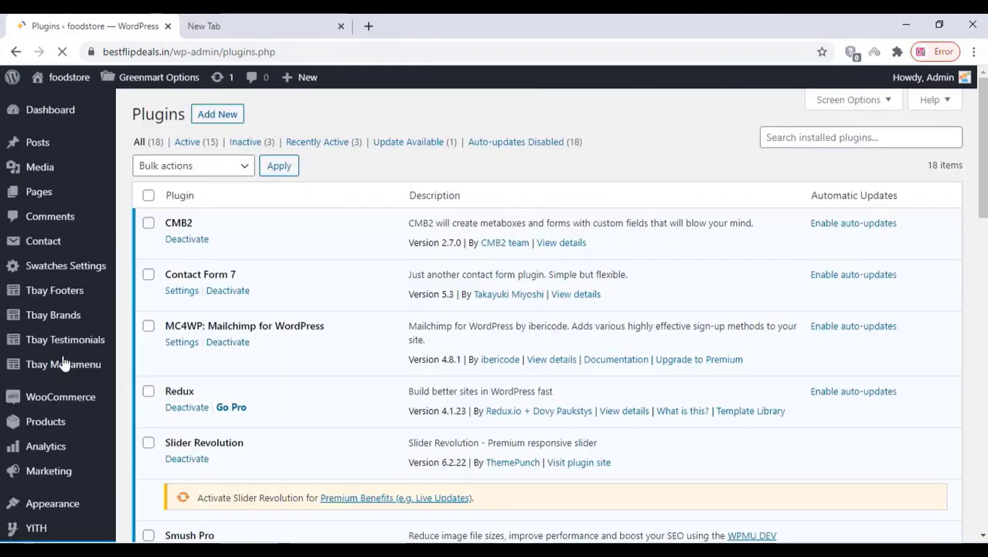
pyautogui.click(252, 144)
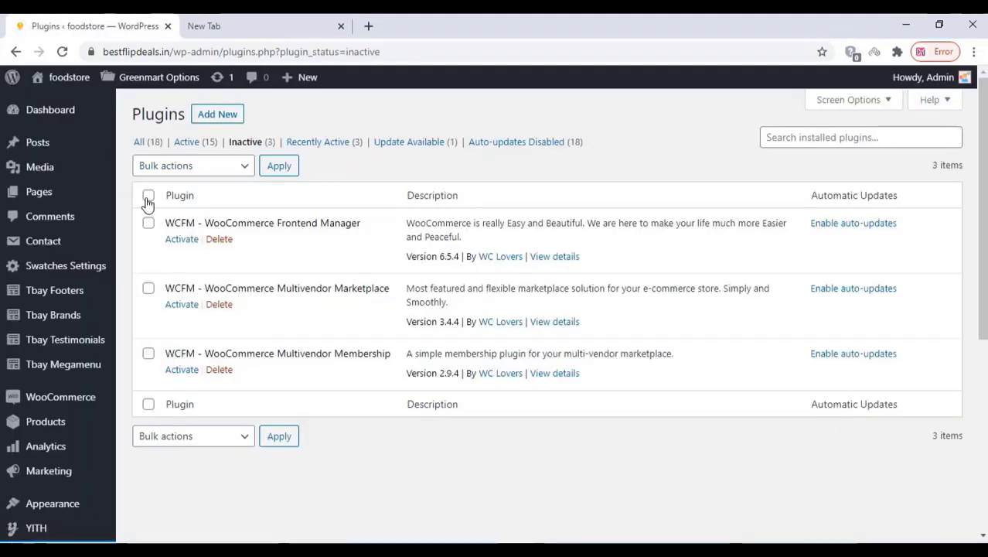
pyautogui.click(148, 196)
pyautogui.click(193, 165)
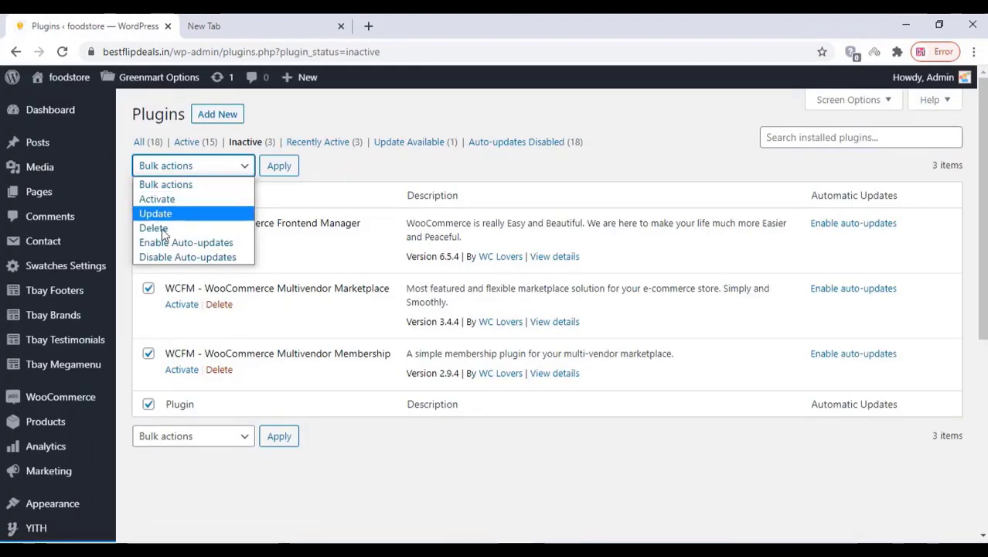
pyautogui.click(177, 201)
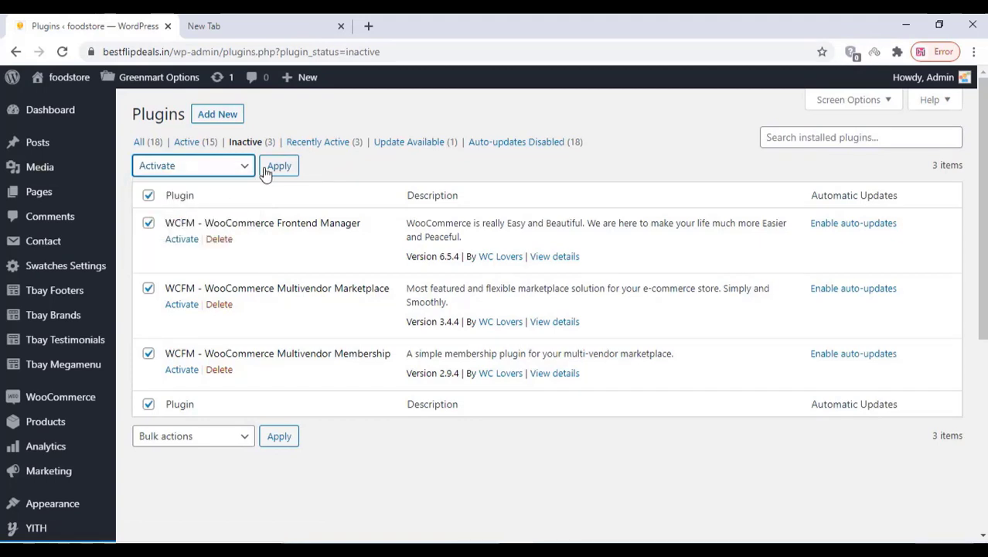
pyautogui.click(265, 171)
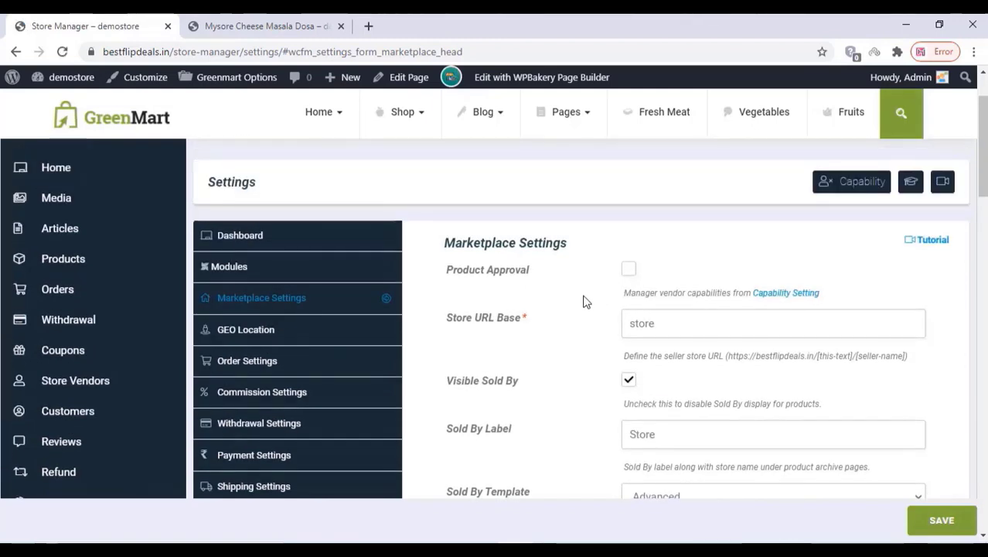
# - Review the Marketplace Settings from product approval through the sold-by template to the banner dimensions, and save them
pyautogui.scroll(-4, 701, 292)
pyautogui.scroll(4, 677, 282)
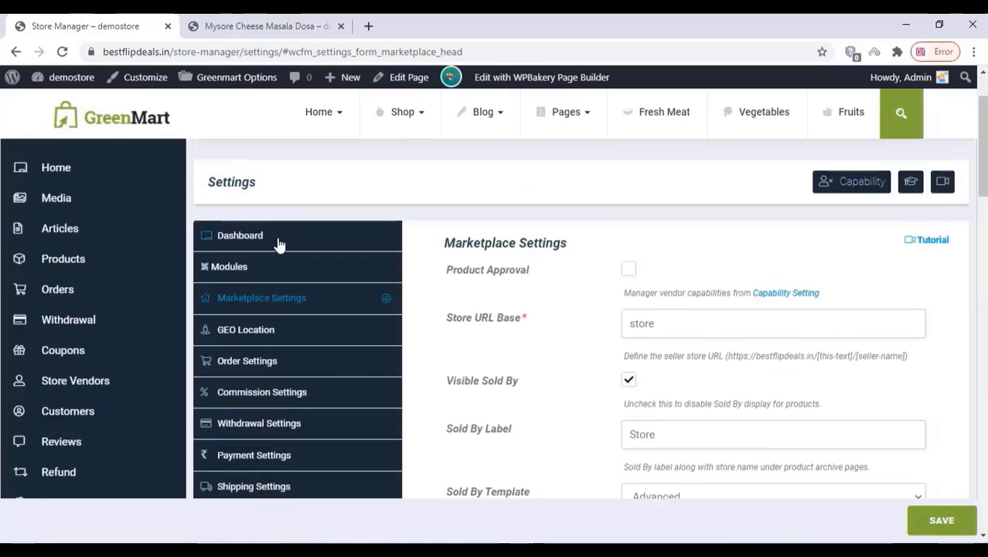
pyautogui.scroll(-2, 588, 263)
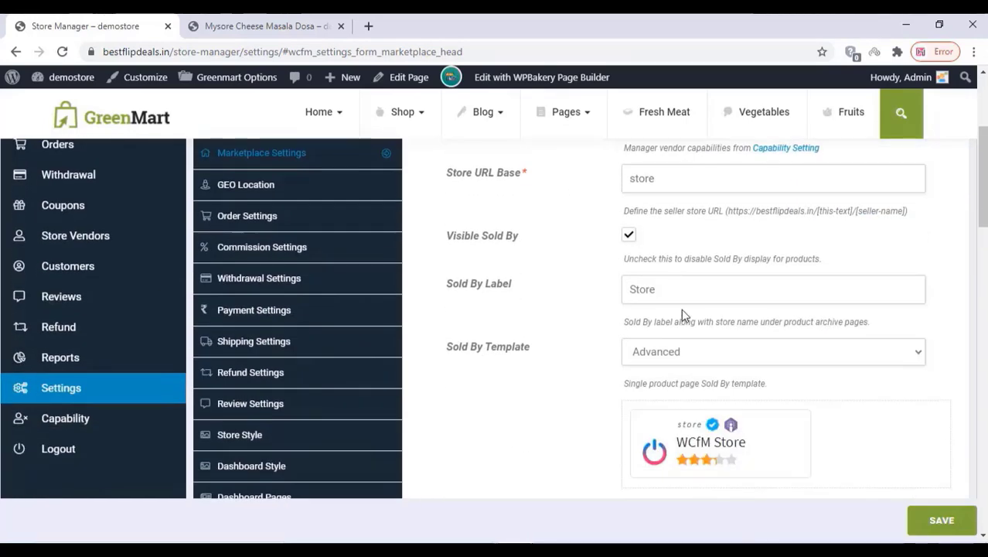
pyautogui.scroll(-2, 682, 294)
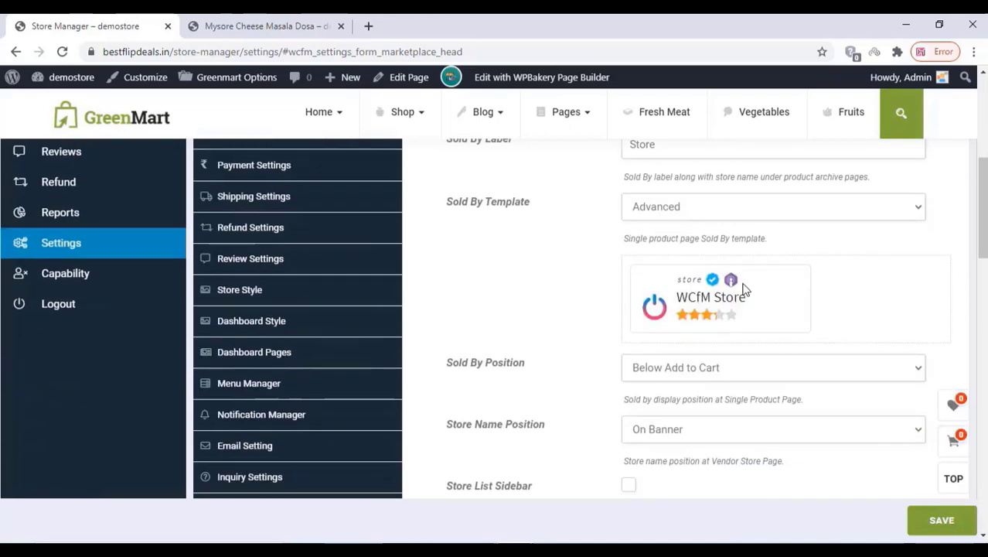
pyautogui.scroll(-2, 625, 314)
pyautogui.scroll(-2, 618, 316)
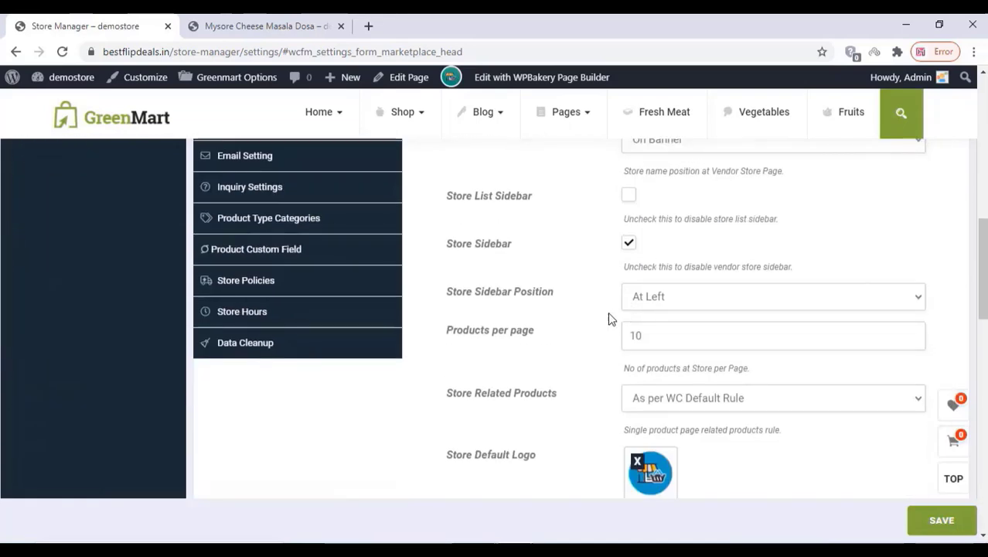
pyautogui.scroll(-4, 611, 325)
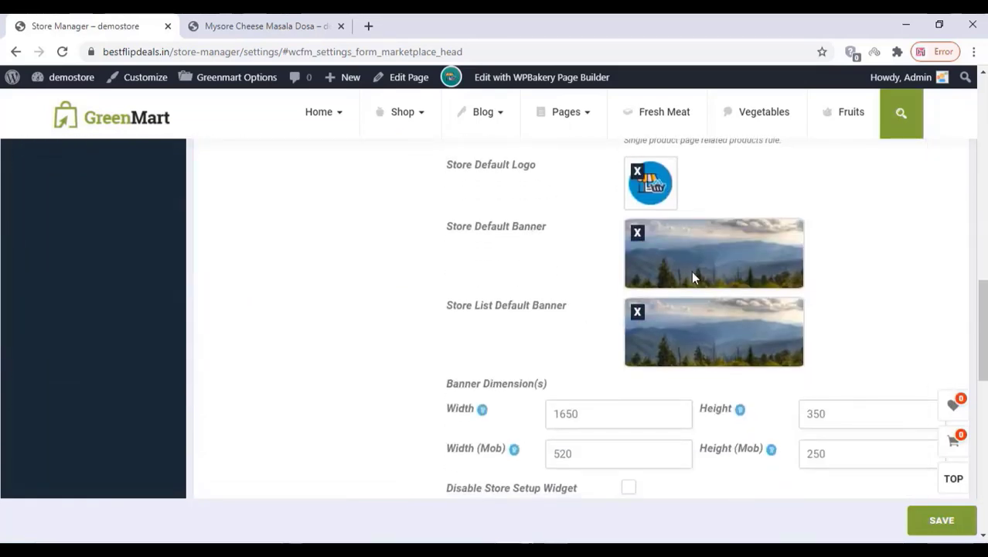
pyautogui.scroll(-1, 717, 323)
pyautogui.moveTo(447, 310); pyautogui.dragTo(546, 310)
pyautogui.scroll(-2, 542, 314)
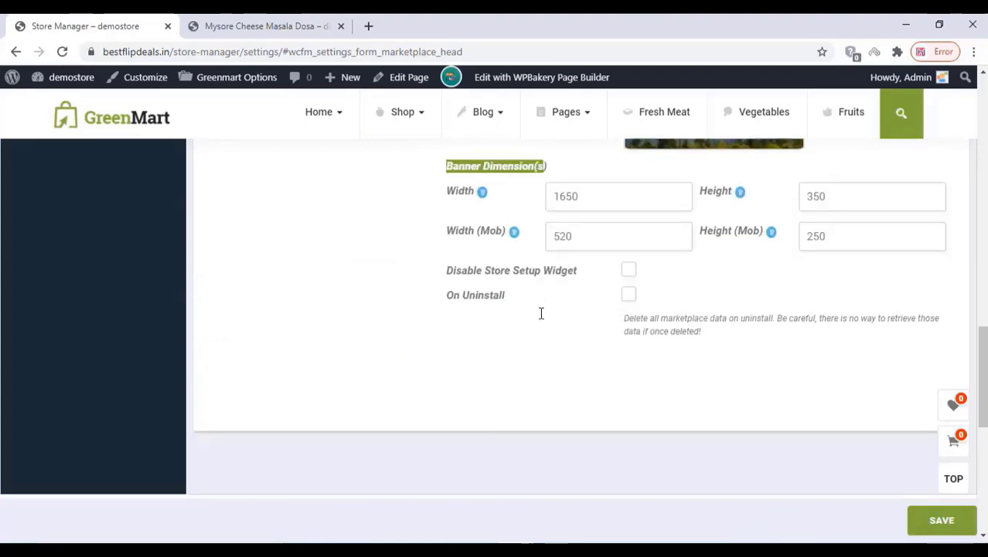
pyautogui.click(932, 524)
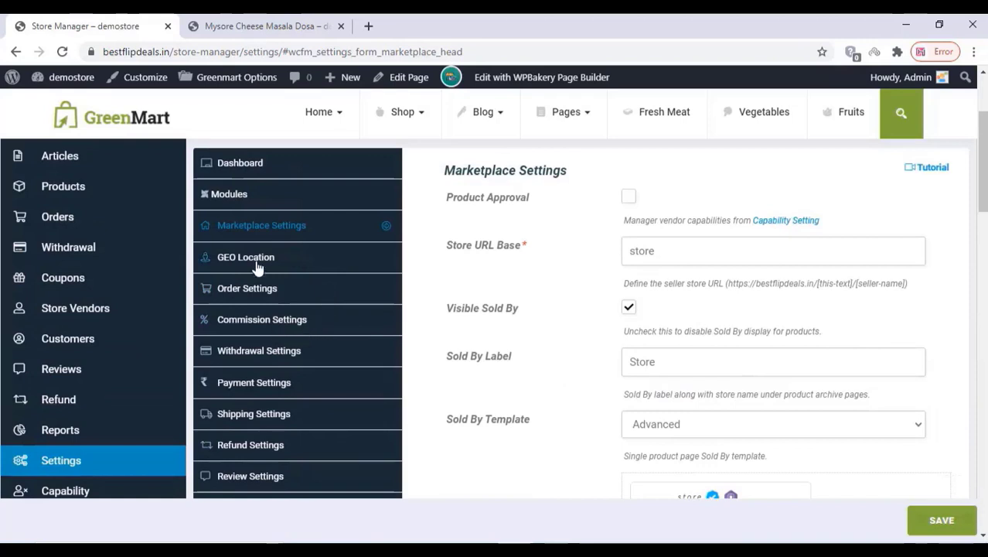
# - In the GEO Location settings, enable Product List Radius Search, set the maximum search radius to 20, and enable the auto filter
pyautogui.click(257, 256)
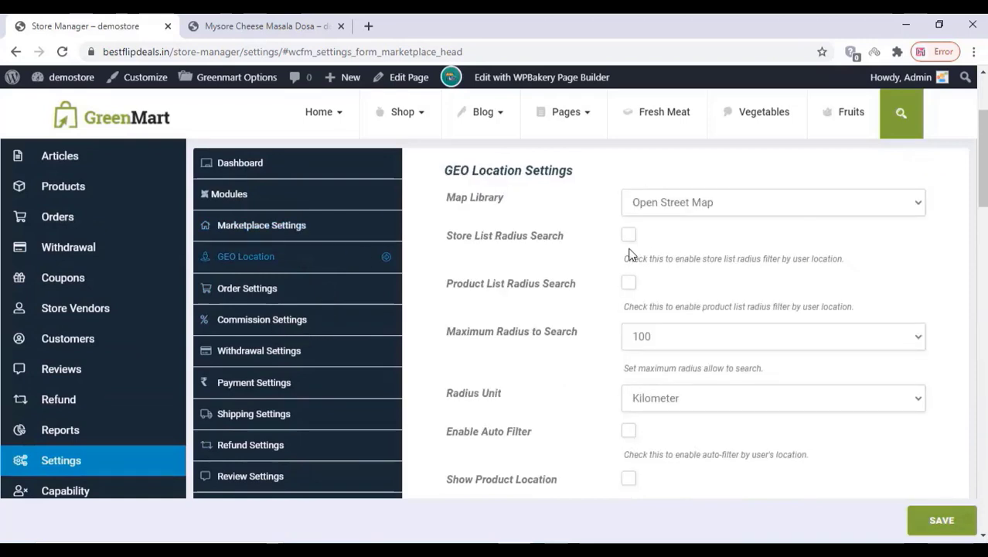
pyautogui.click(629, 283)
pyautogui.scroll(-1, 597, 307)
pyautogui.scroll(-1, 595, 311)
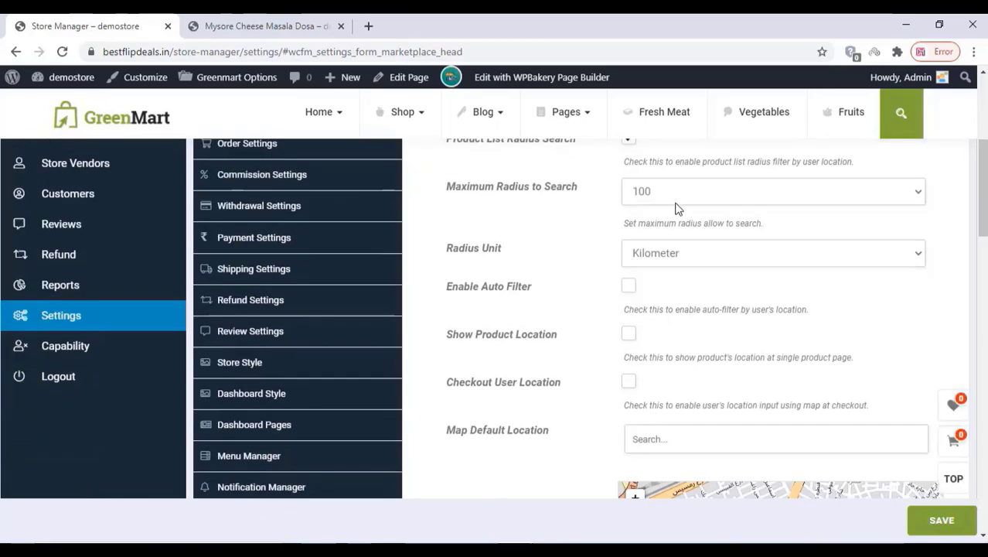
pyautogui.click(680, 198)
pyautogui.click(650, 300)
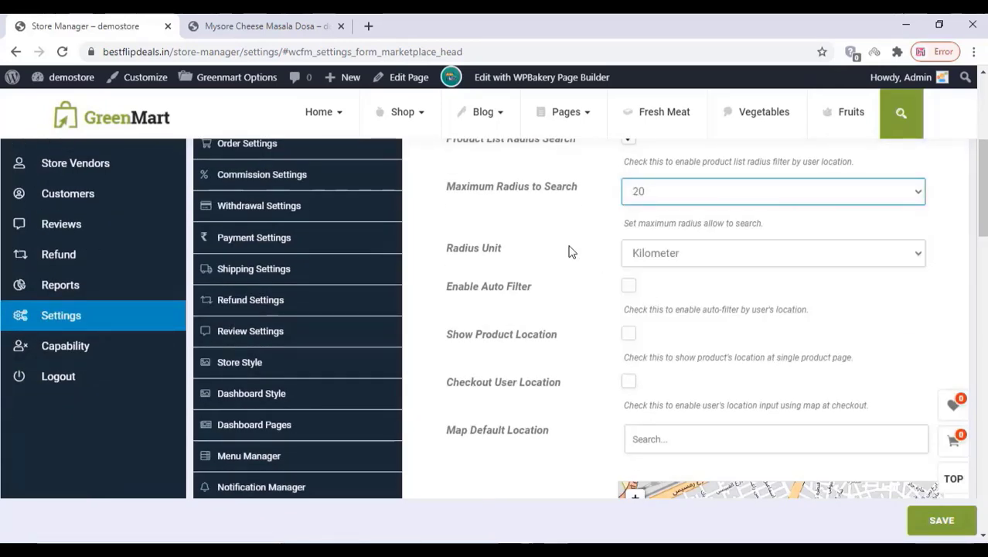
pyautogui.scroll(-1, 611, 232)
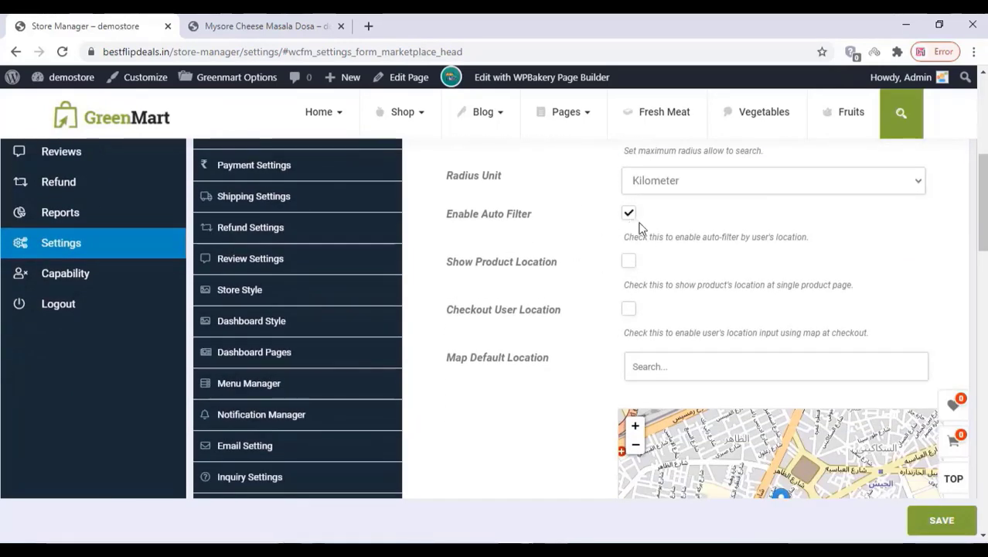
# - Set the map default location to Mumbai, Mumbai City, Maharashtra, India, and save the GEO Location settings
pyautogui.click(662, 369)
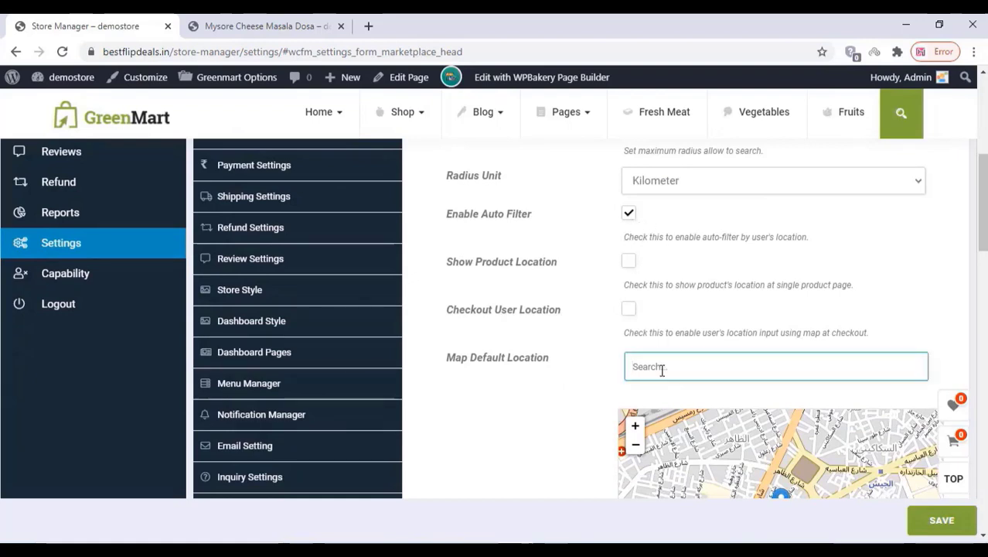
pyautogui.write('mbai, Mumbai')
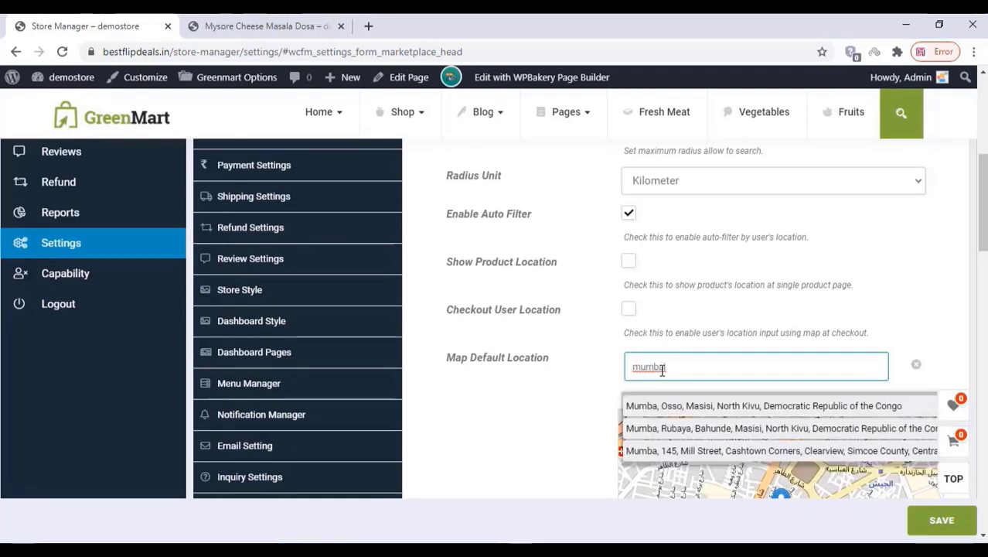
pyautogui.click(697, 405)
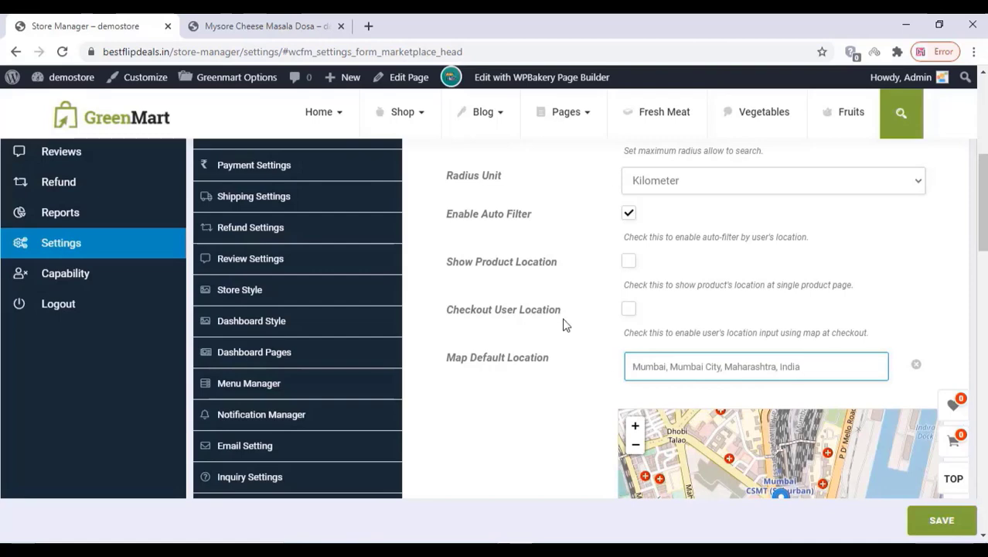
pyautogui.scroll(-2, 567, 325)
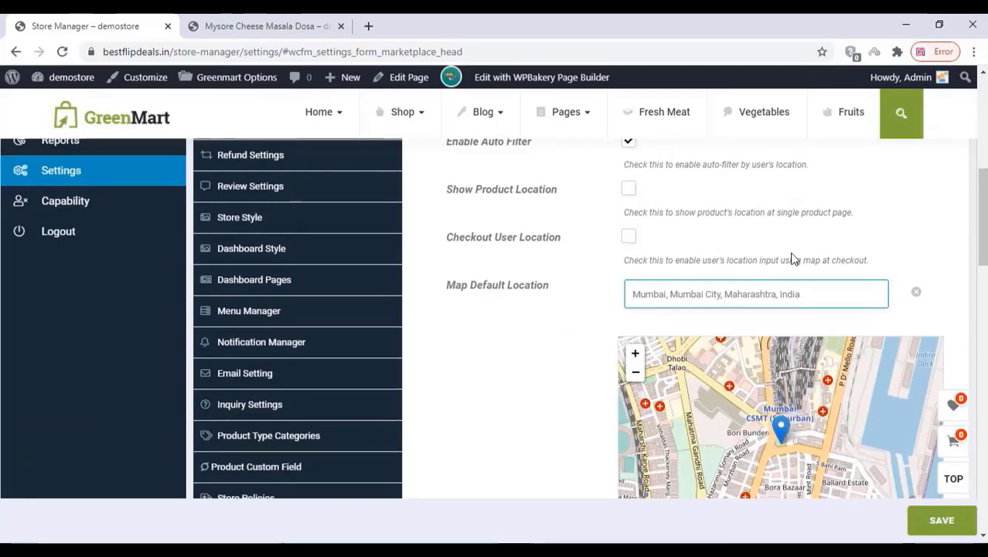
pyautogui.scroll(-4, 556, 379)
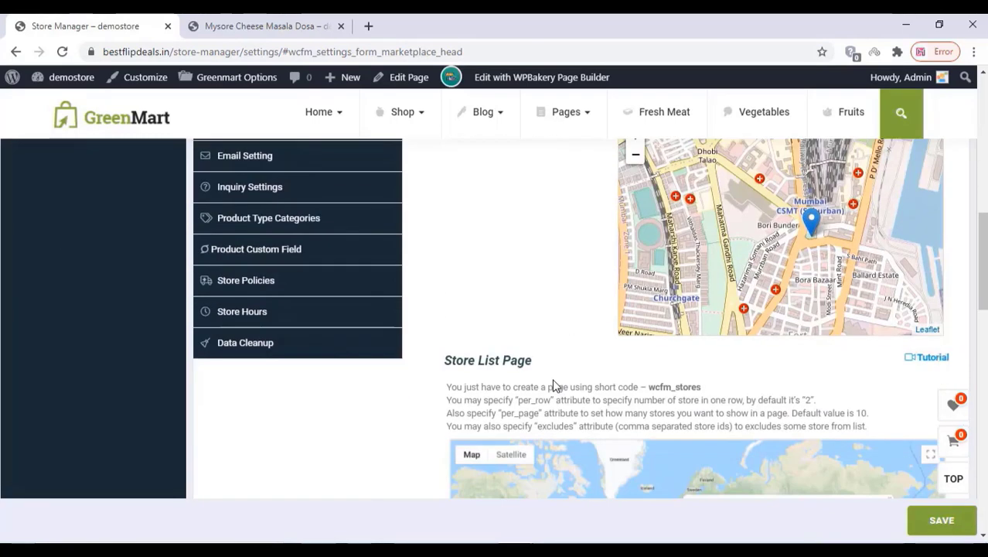
pyautogui.scroll(-2, 560, 386)
pyautogui.scroll(-3, 568, 383)
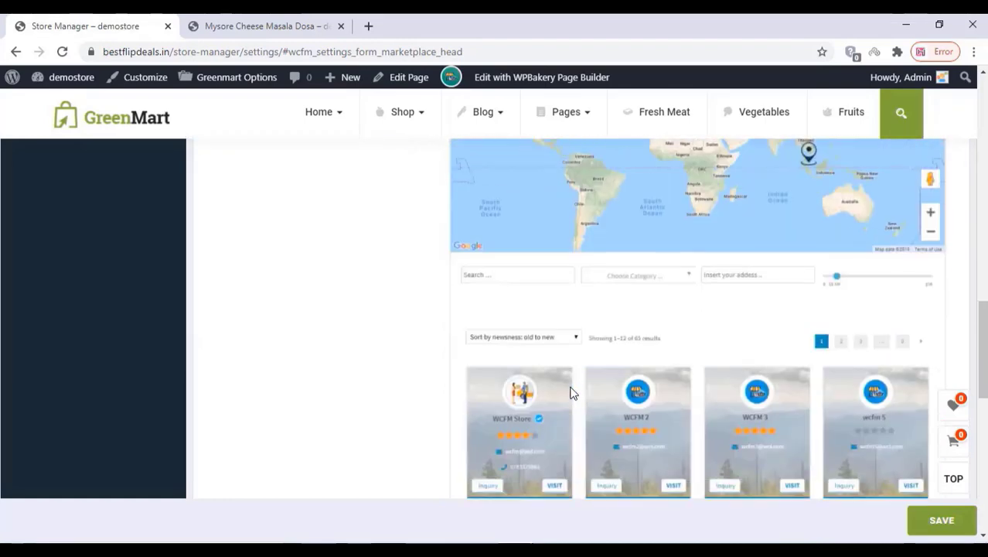
pyautogui.scroll(-2, 580, 363)
pyautogui.scroll(2, 688, 416)
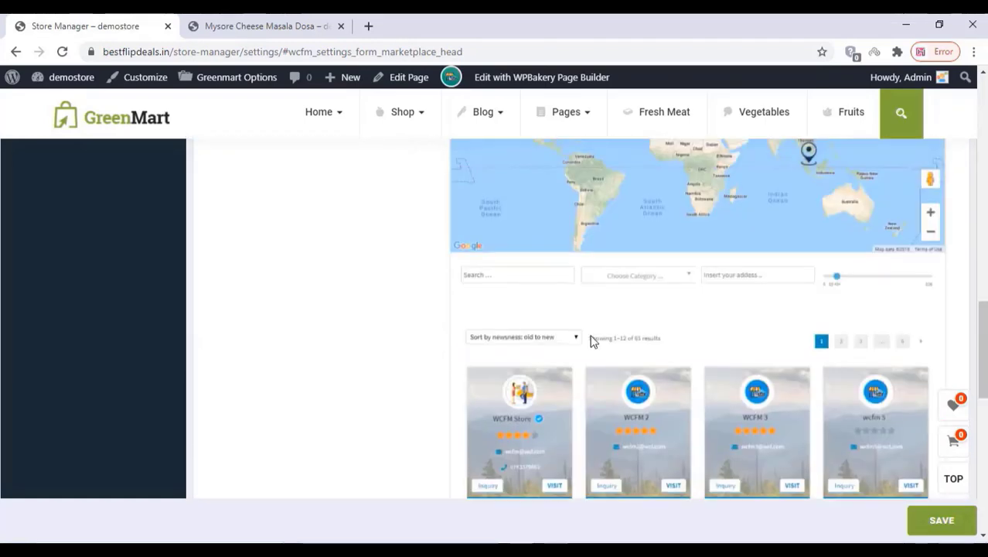
pyautogui.click(939, 525)
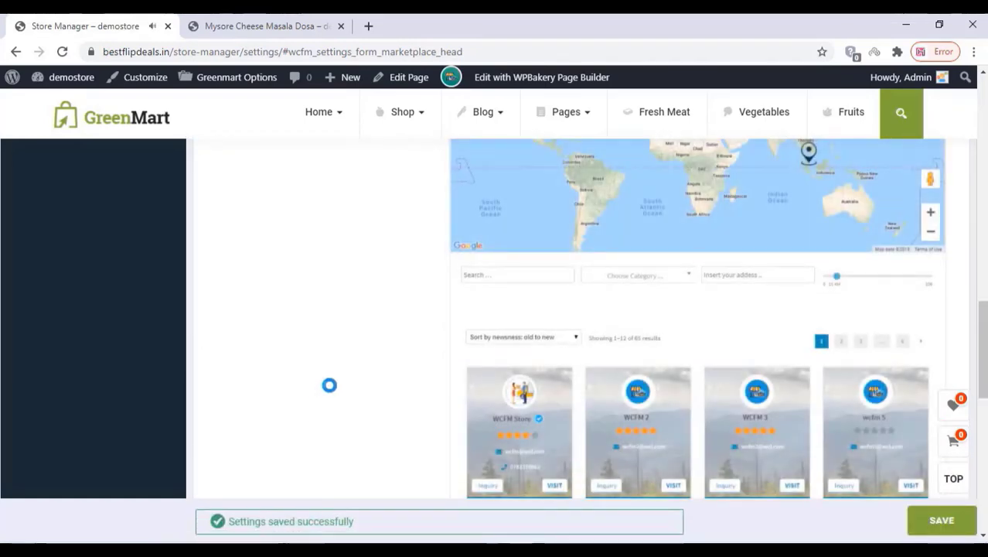
# - View the Order Settings and examine the multivendor checkout and order sync options
pyautogui.scroll(15, 330, 389)
pyautogui.click(262, 364)
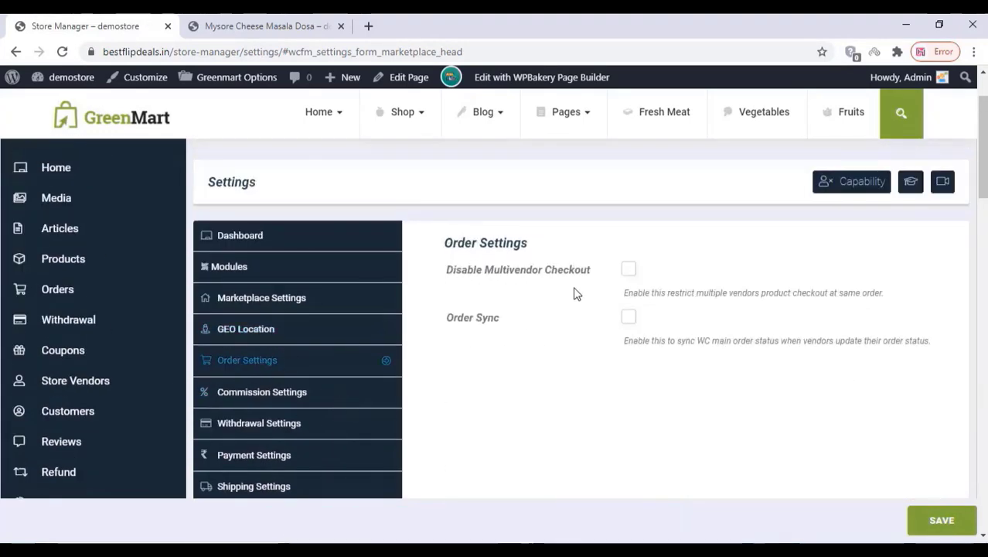
pyautogui.scroll(-1, 574, 293)
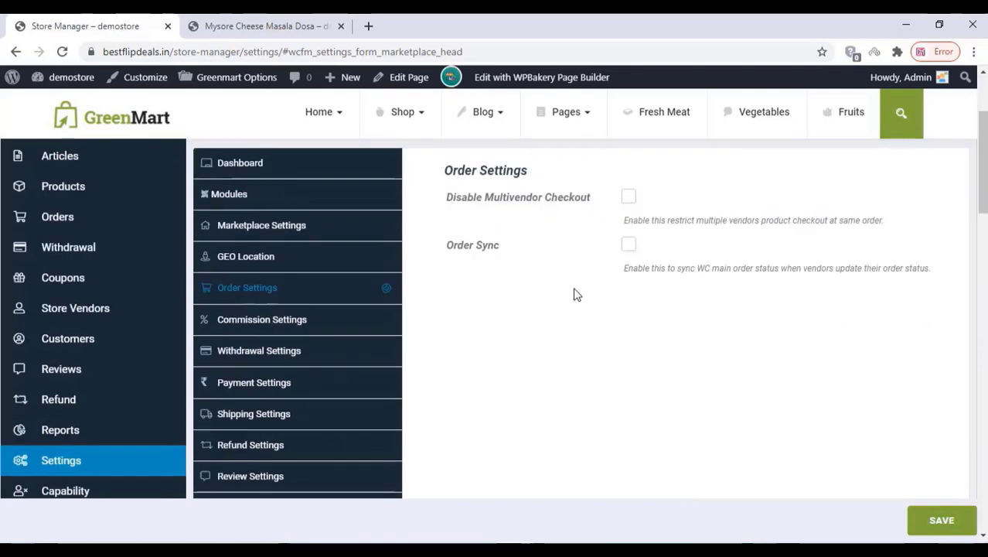
# - In the Commission Settings, assign the commission to Admin, set the commission percent to 10, and save
pyautogui.click(294, 323)
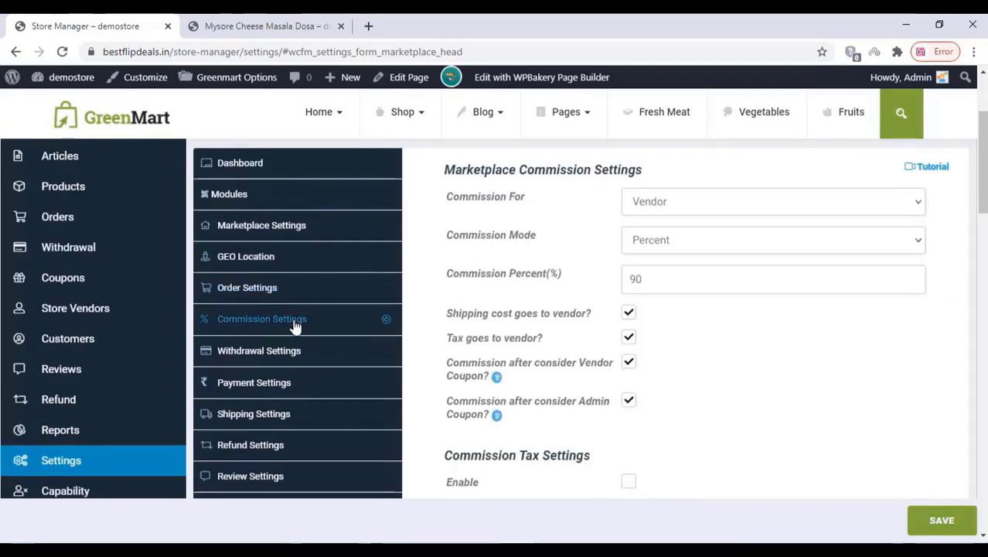
pyautogui.click(678, 208)
pyautogui.click(667, 237)
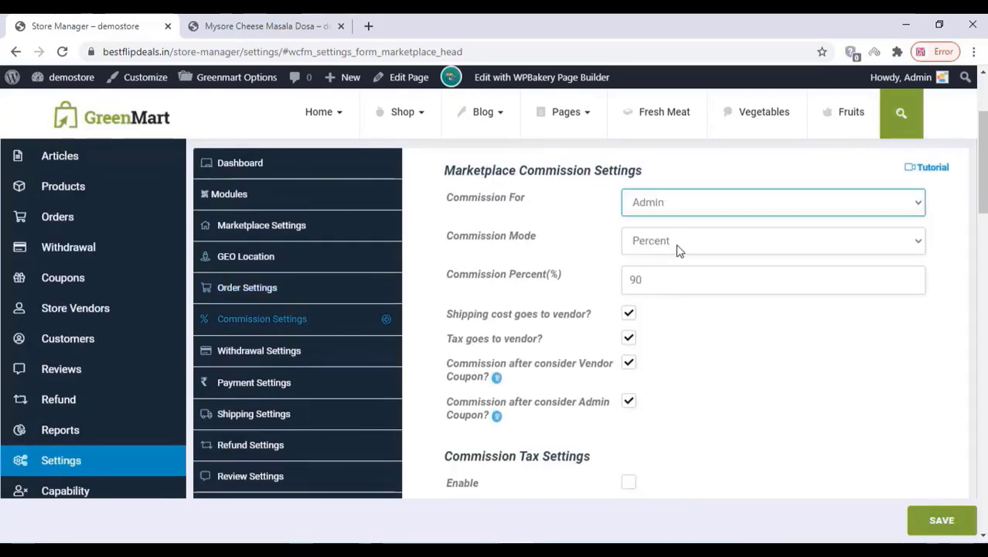
pyautogui.click(627, 283)
pyautogui.press('Delete')
pyautogui.write('1')
pyautogui.click(715, 333)
pyautogui.scroll(-1, 716, 332)
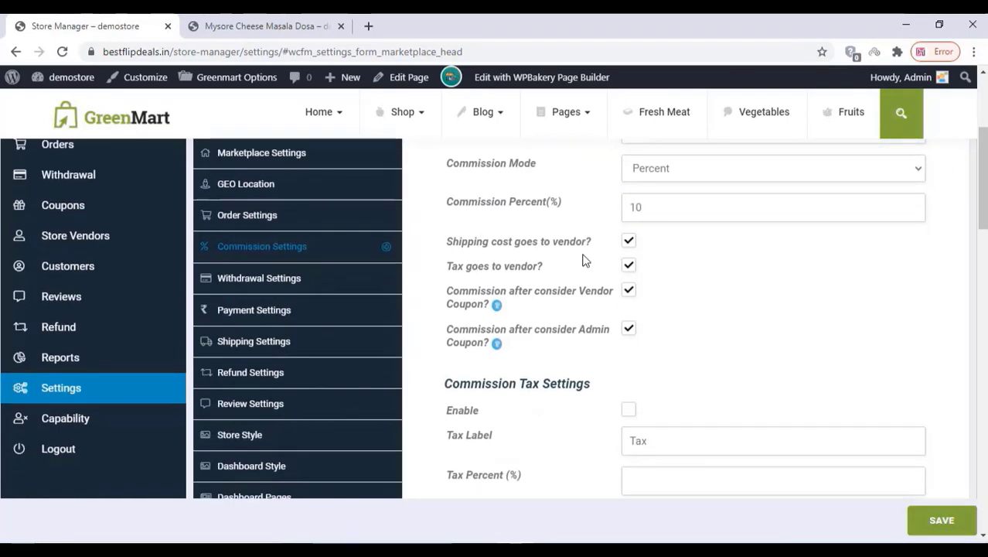
pyautogui.scroll(-3, 698, 349)
pyautogui.click(938, 522)
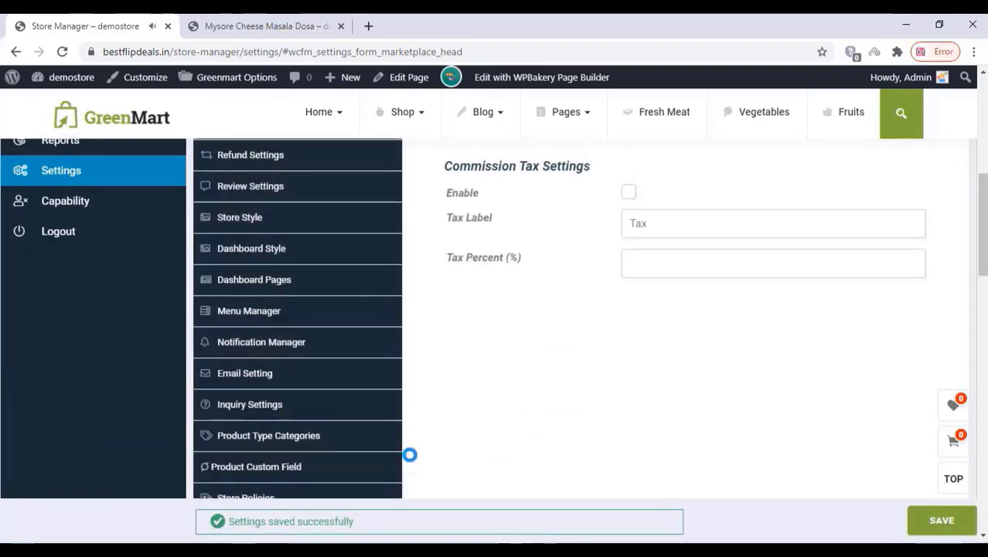
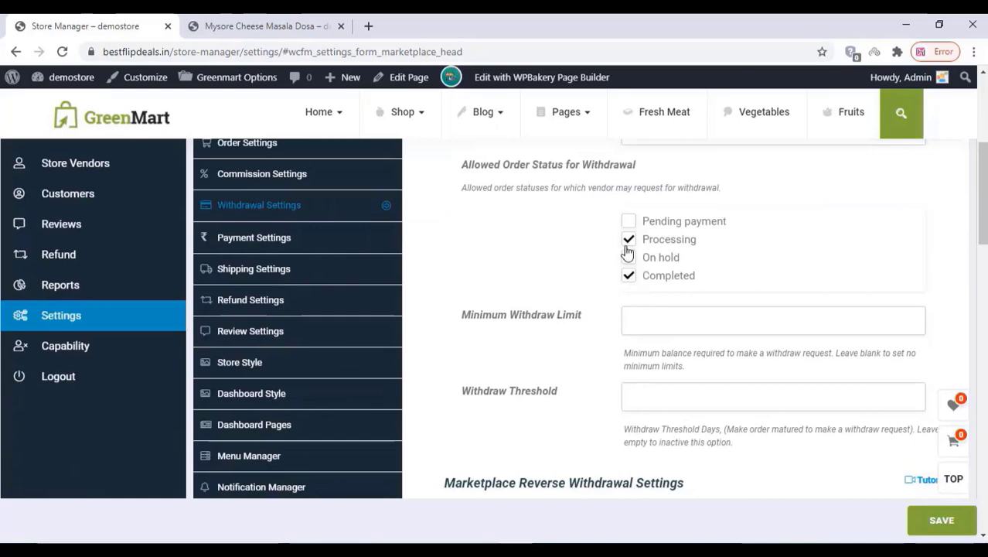
# - In the Withdrawal Settings, disallow Processing as an order status, set the minimum withdraw limit to 2000, and save
pyautogui.click(629, 240)
pyautogui.click(655, 323)
pyautogui.write('2000')
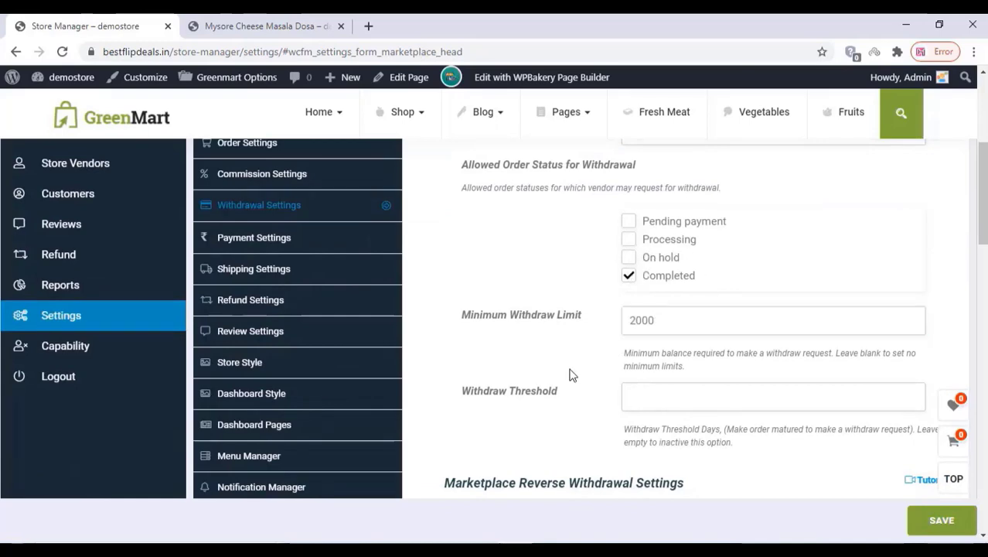
pyautogui.scroll(-2, 569, 375)
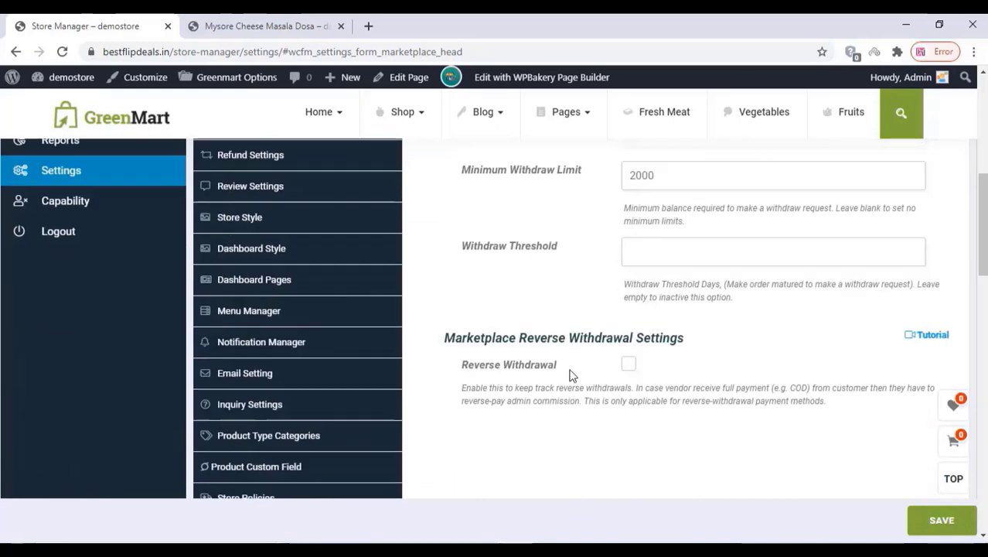
pyautogui.click(942, 520)
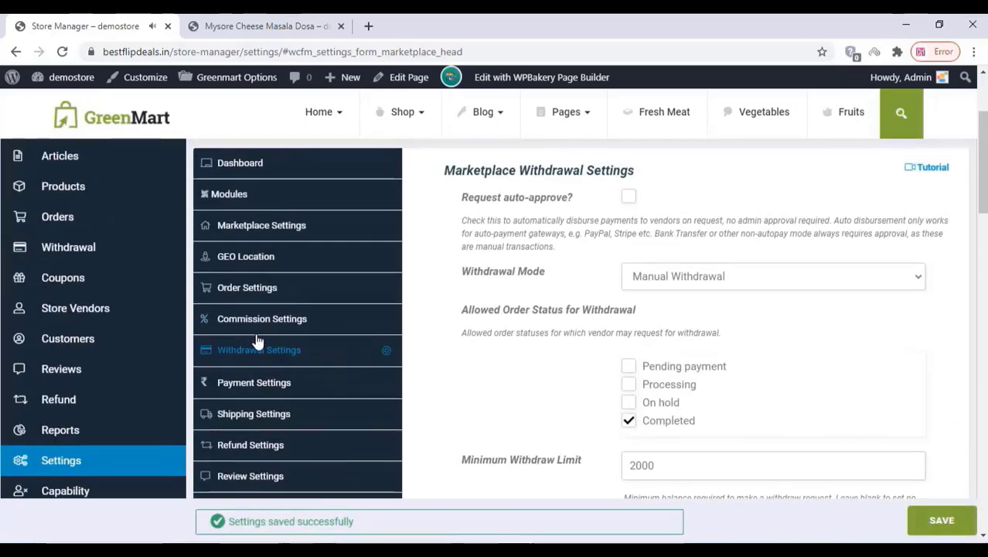
# - In the Payment Settings, disable PayPal as a withdraw payment method, keep Bank Transfer enabled, and save
pyautogui.click(260, 383)
pyautogui.click(629, 244)
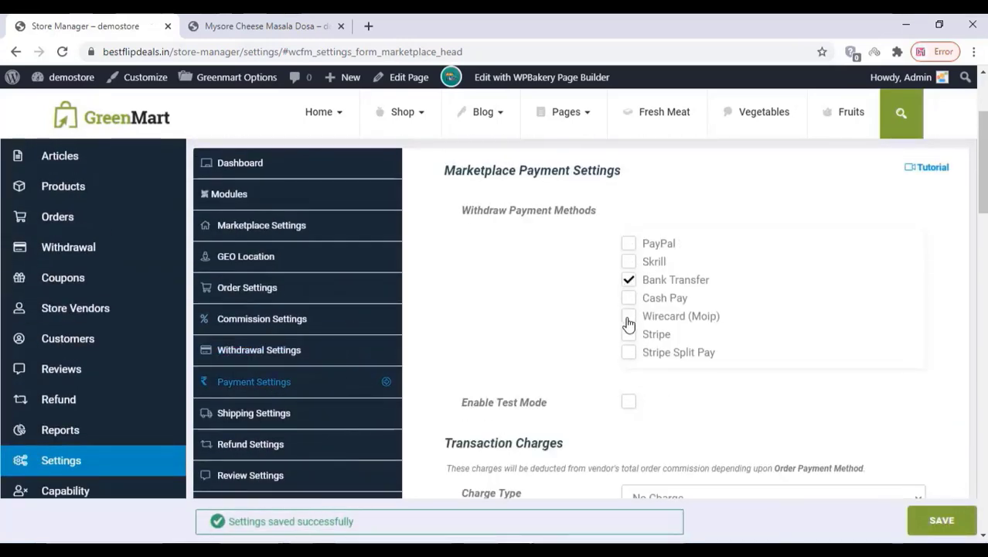
pyautogui.scroll(-4, 542, 342)
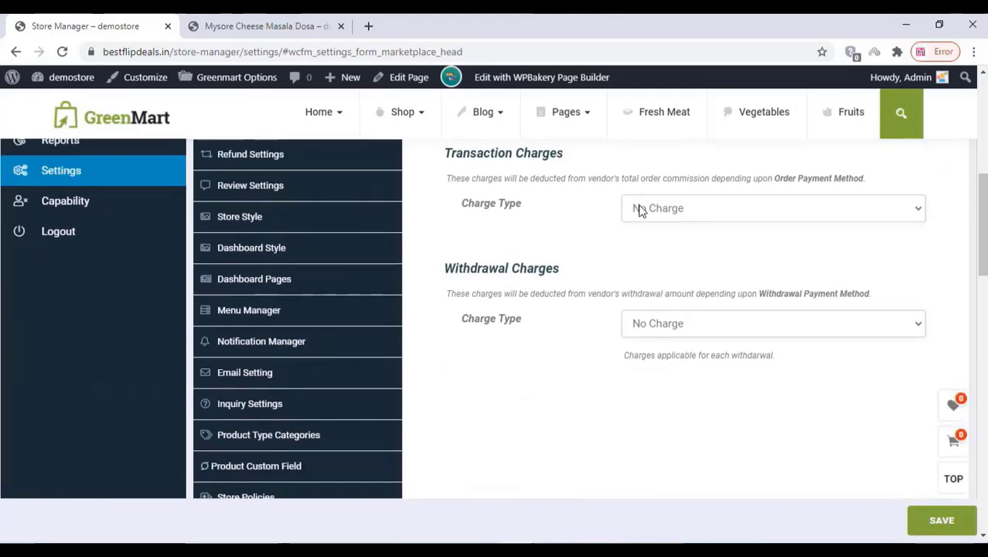
pyautogui.click(931, 529)
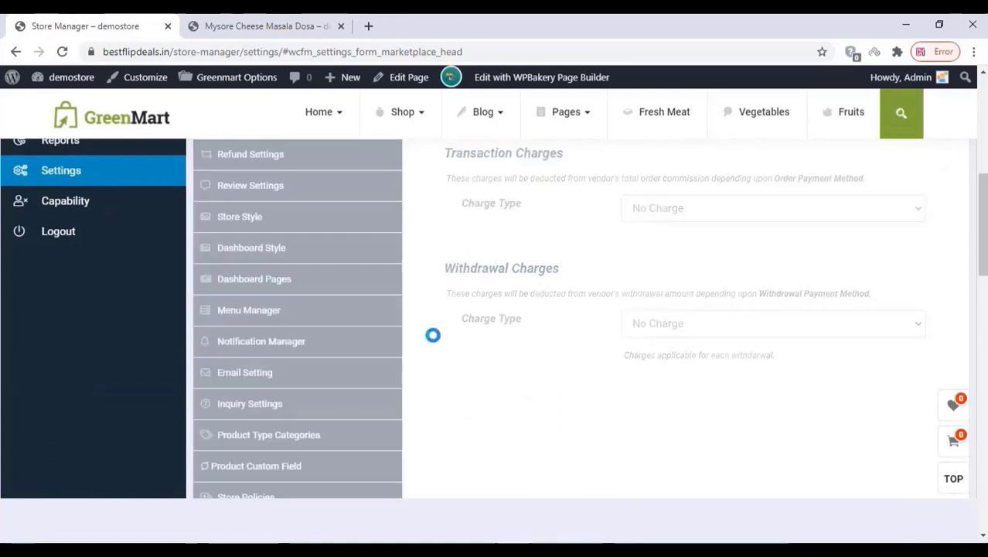
# - Examine the Shipping Settings for country-wise shipping and the store Refund Settings
pyautogui.scroll(2, 356, 314)
pyautogui.click(274, 278)
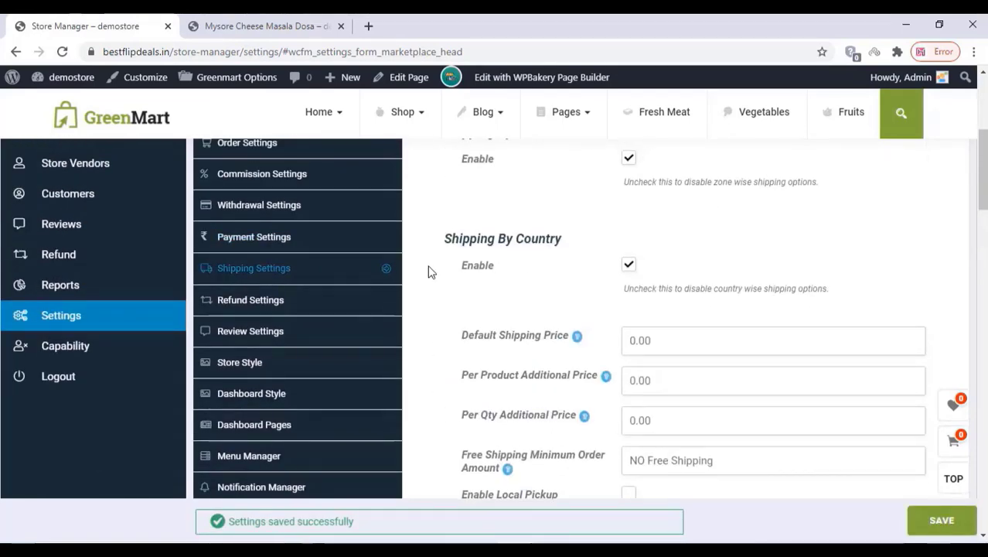
pyautogui.scroll(-5, 534, 294)
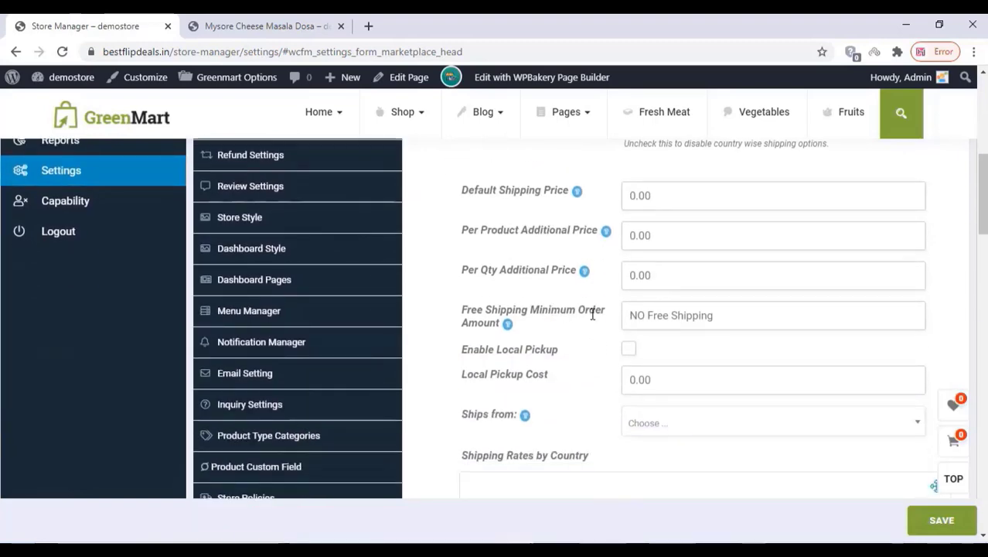
pyautogui.scroll(3, 243, 309)
pyautogui.scroll(-1, 280, 307)
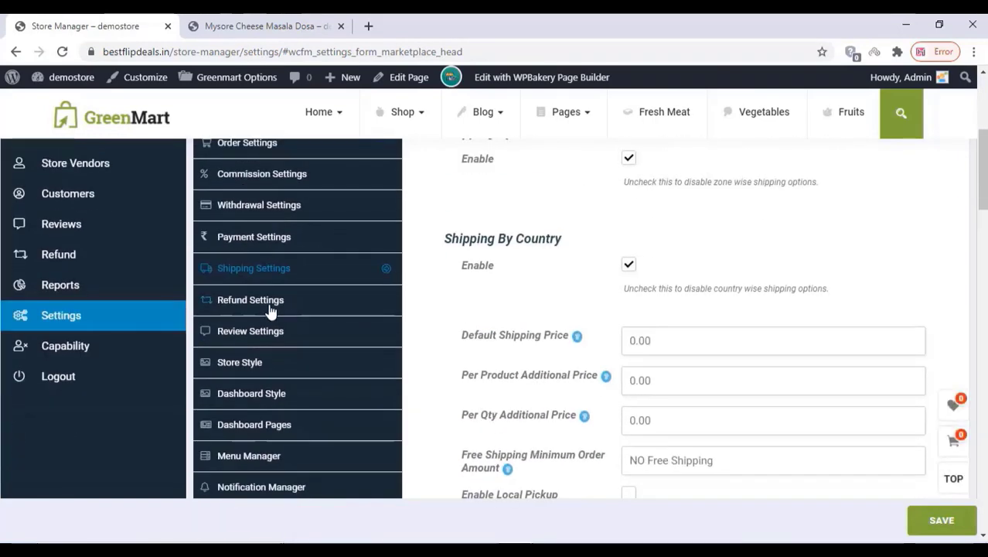
pyautogui.click(271, 308)
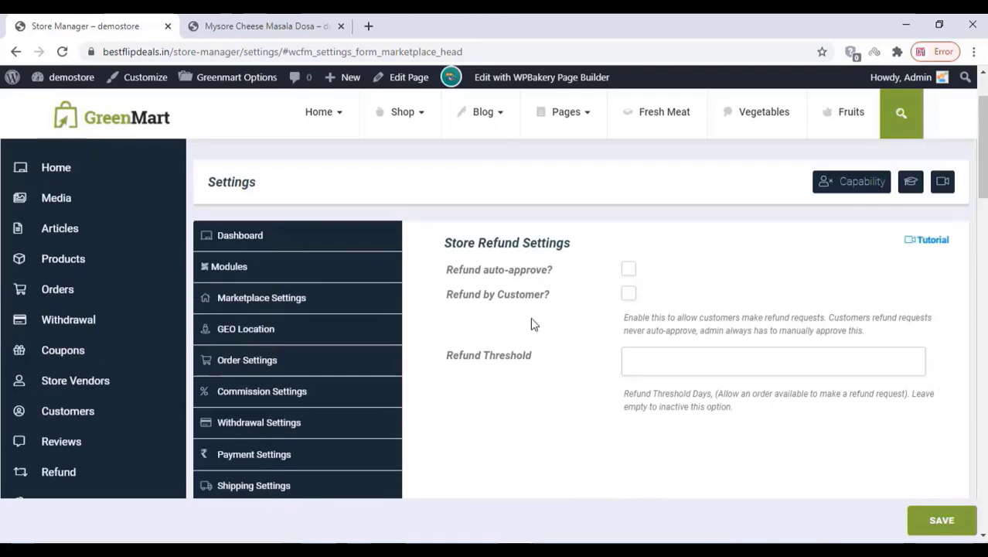
pyautogui.scroll(-4, 497, 335)
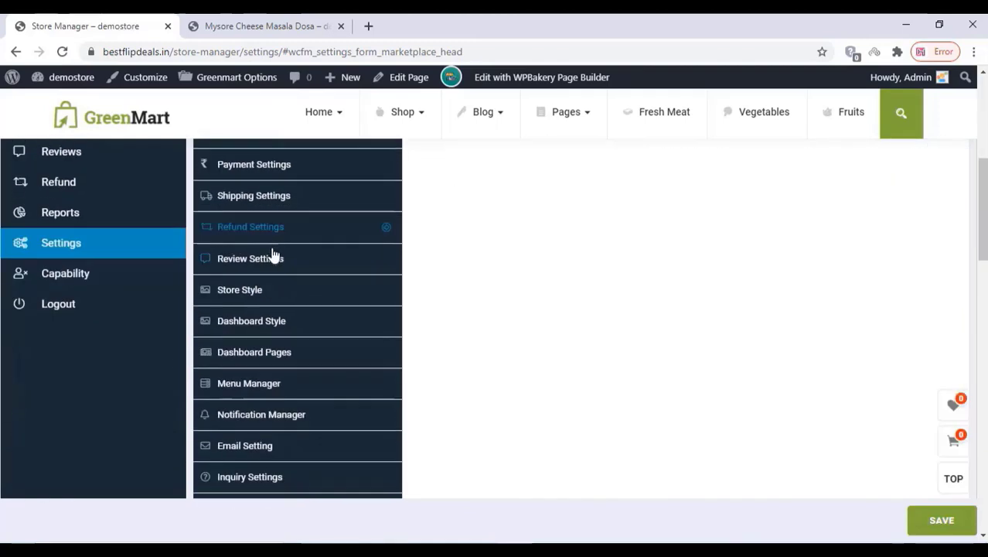
# - In the Review Settings, enable Review only store users, look through the review categories, and save
pyautogui.click(267, 259)
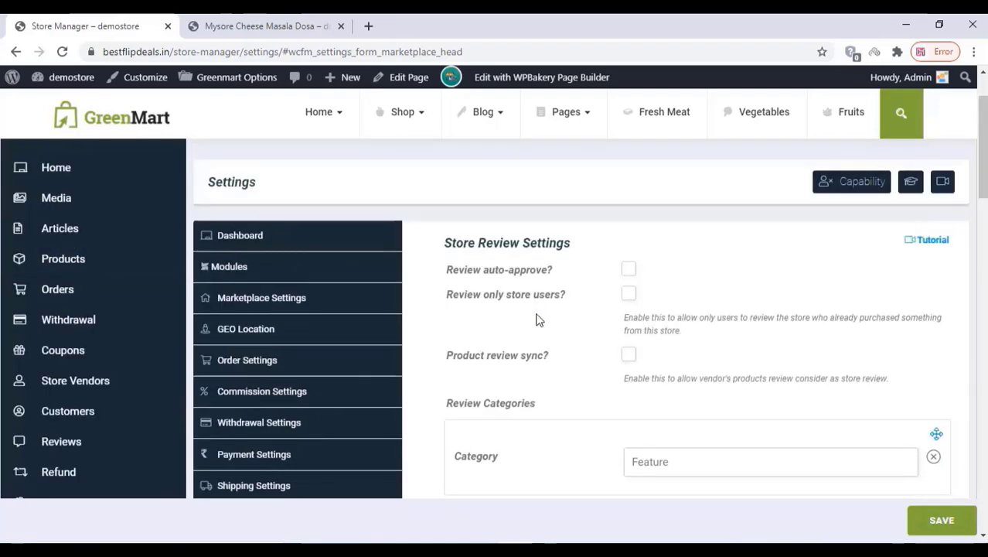
pyautogui.click(629, 294)
pyautogui.scroll(-3, 585, 334)
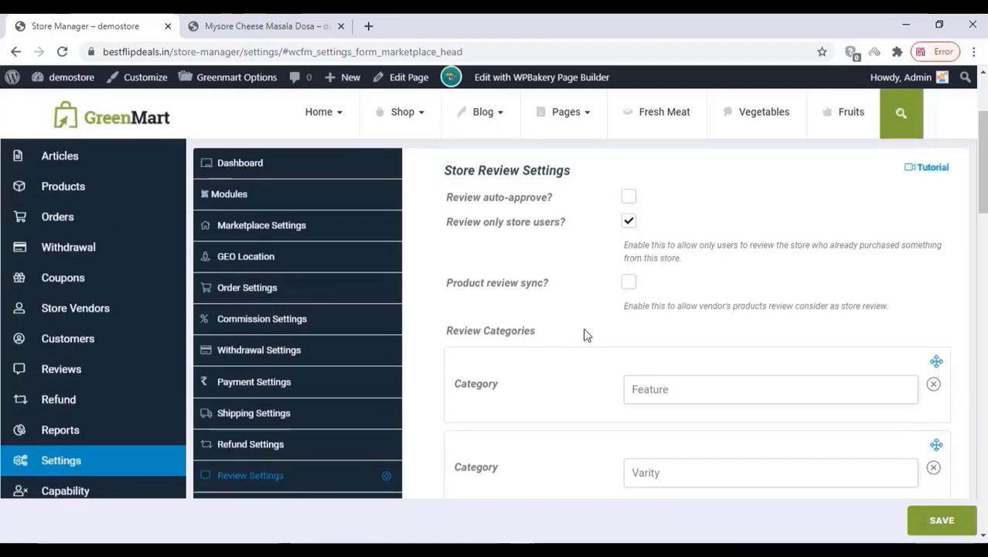
pyautogui.scroll(-4, 642, 289)
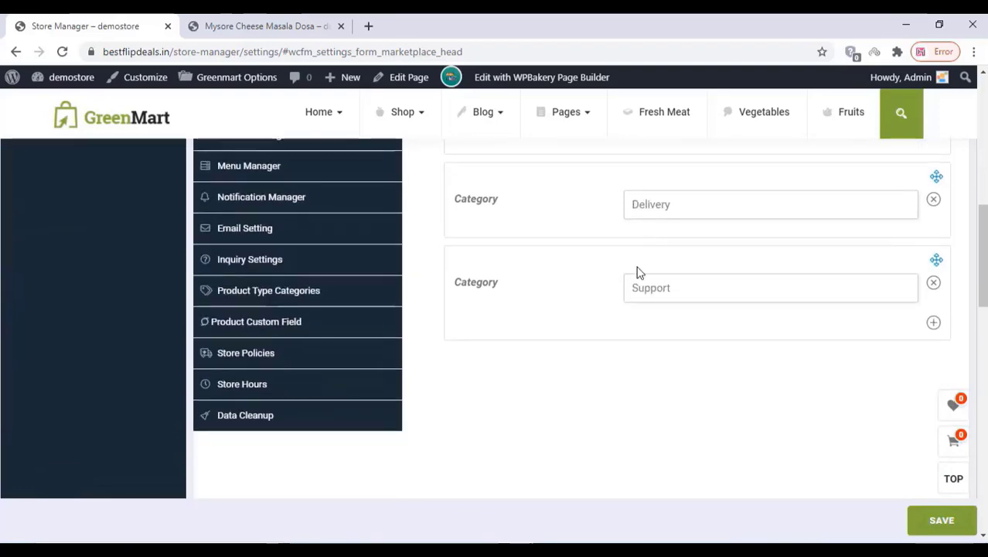
pyautogui.click(940, 521)
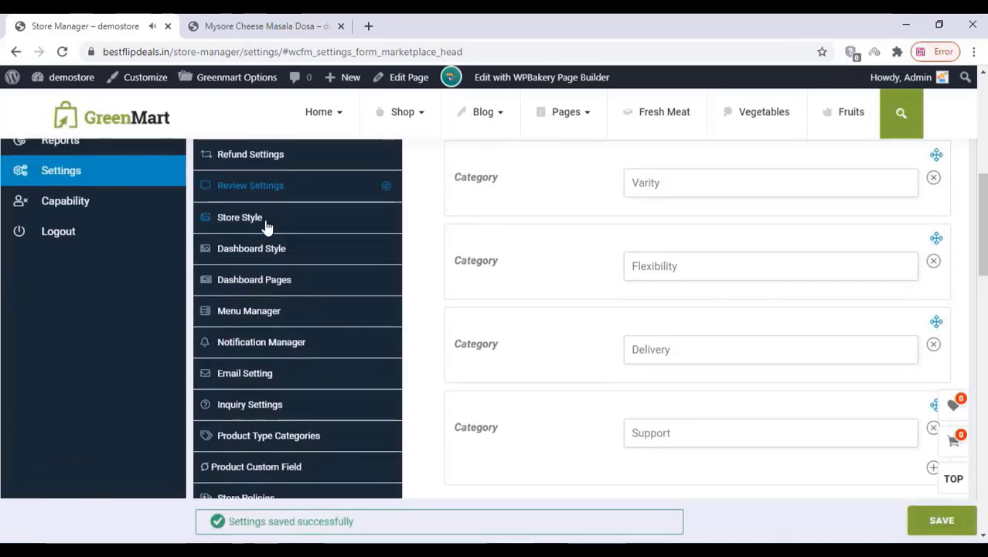
# - Look through the color options in the Store Style and Dashboard Style settings
pyautogui.click(263, 220)
pyautogui.scroll(-5, 581, 297)
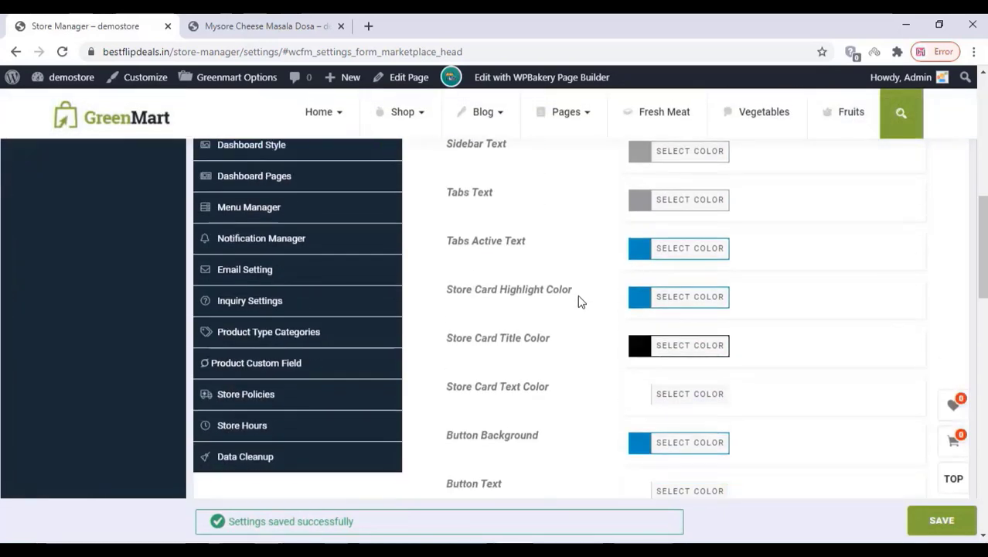
pyautogui.scroll(1, 541, 309)
pyautogui.click(249, 248)
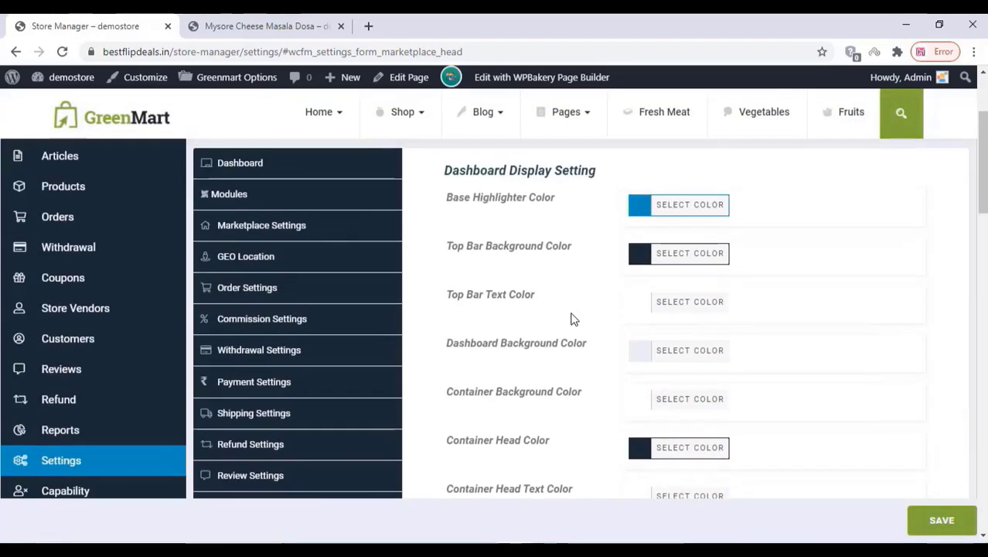
pyautogui.scroll(-5, 572, 313)
pyautogui.scroll(-1, 409, 269)
pyautogui.scroll(3, 410, 269)
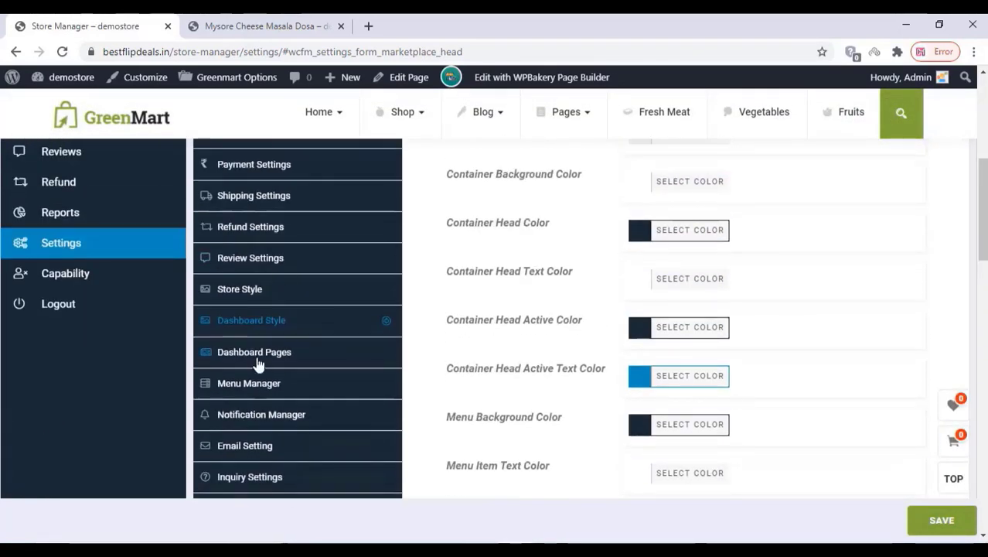
# - Look through the Dashboard Pages, Menu Manager and Notification Manager settings
pyautogui.click(255, 355)
pyautogui.scroll(-3, 574, 236)
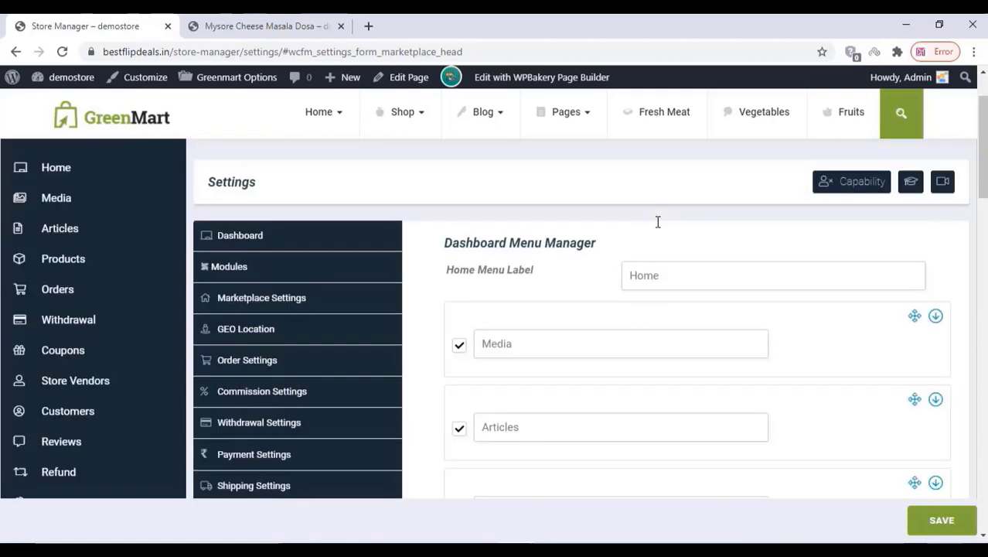
pyautogui.scroll(-2, 657, 222)
pyautogui.scroll(-4, 604, 248)
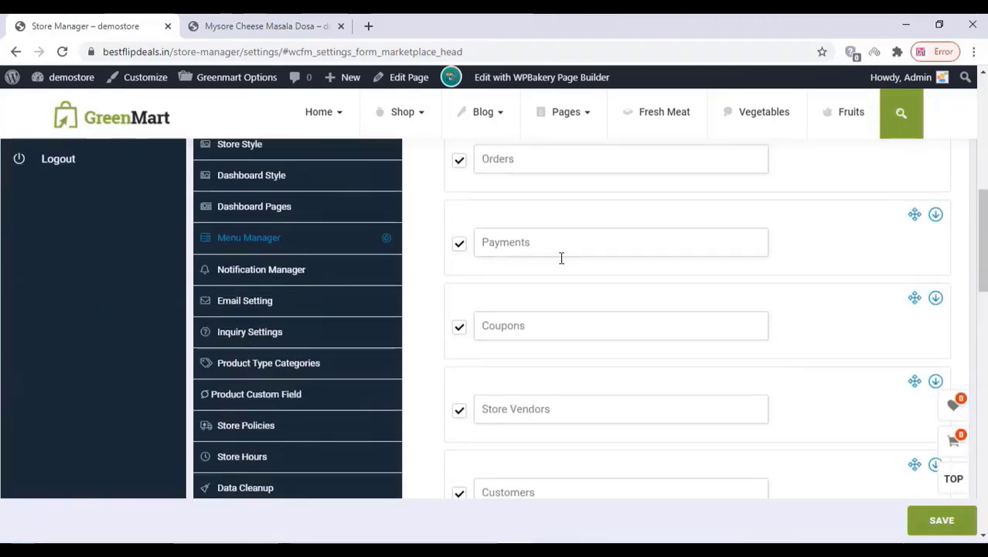
pyautogui.click(289, 272)
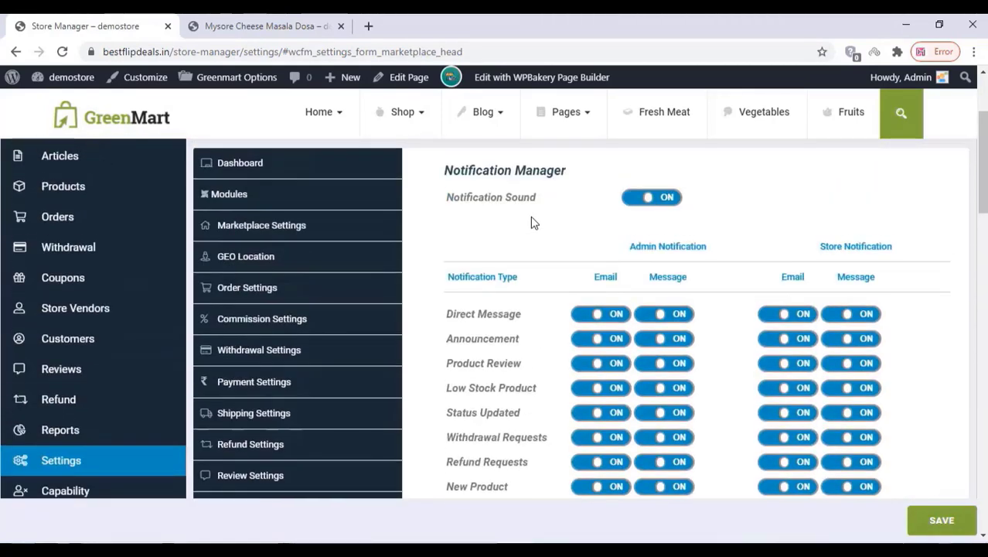
pyautogui.scroll(-4, 532, 223)
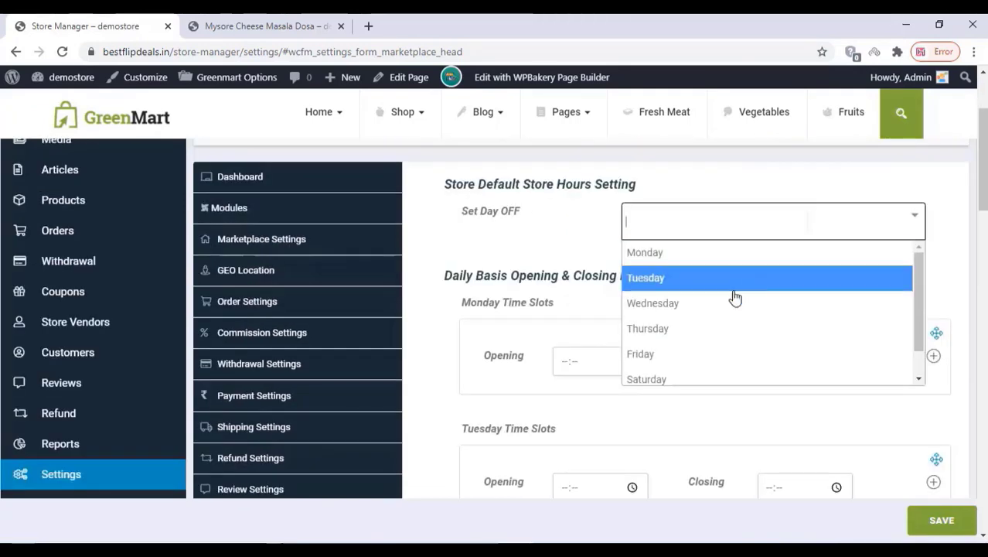
# - Examine the default Store Hours settings, including the day-off choices and the daily opening and closing time slots
pyautogui.scroll(-1, 735, 294)
pyautogui.scroll(1, 683, 298)
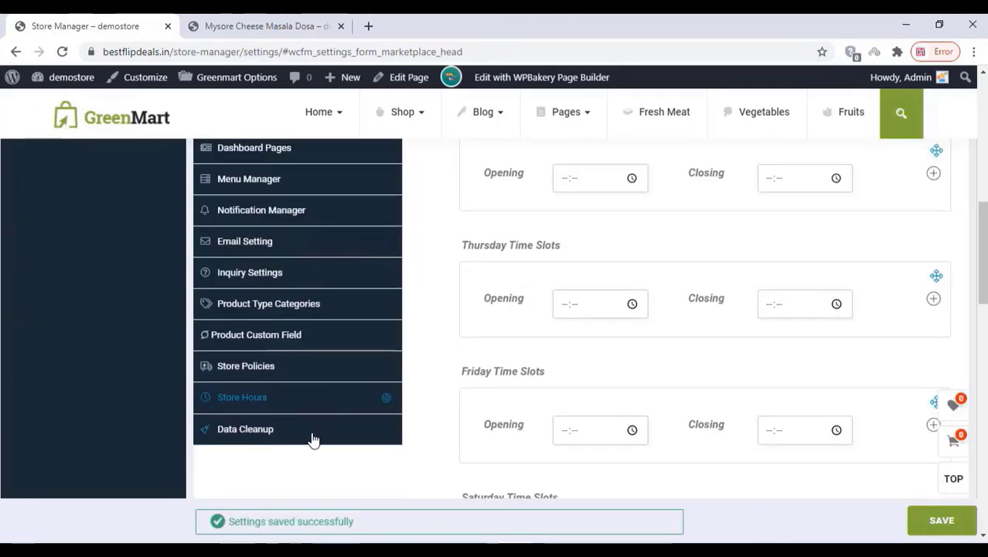
pyautogui.scroll(5, 317, 459)
pyautogui.scroll(-2, 321, 468)
# - Start adding a new store vendor and set its username to cafe1
pyautogui.moveTo(163, 320)
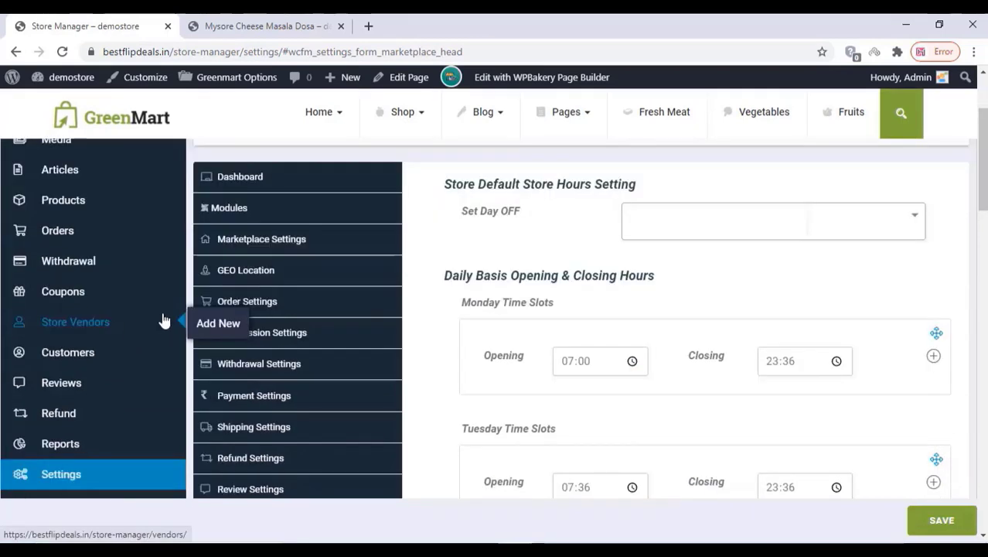
pyautogui.click(221, 326)
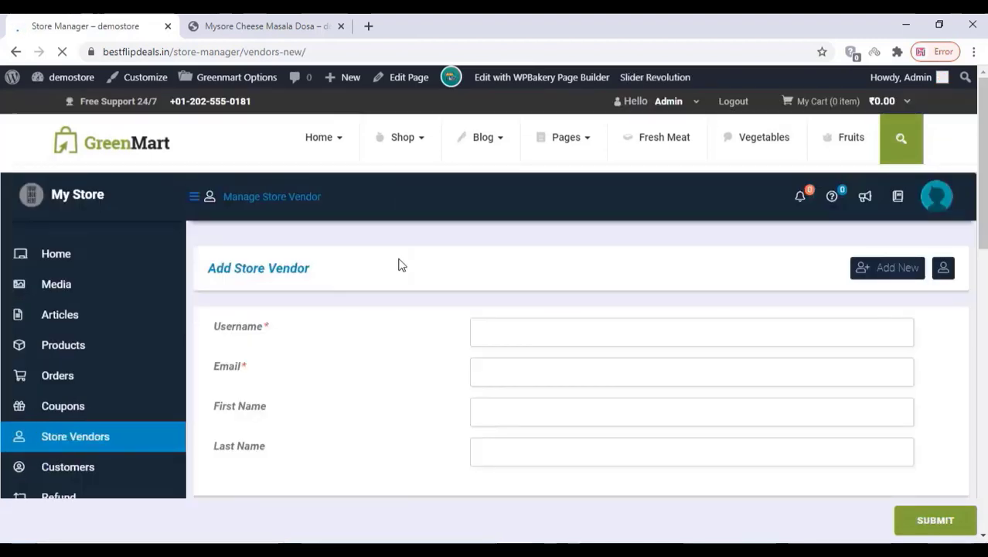
pyautogui.scroll(-1, 400, 271)
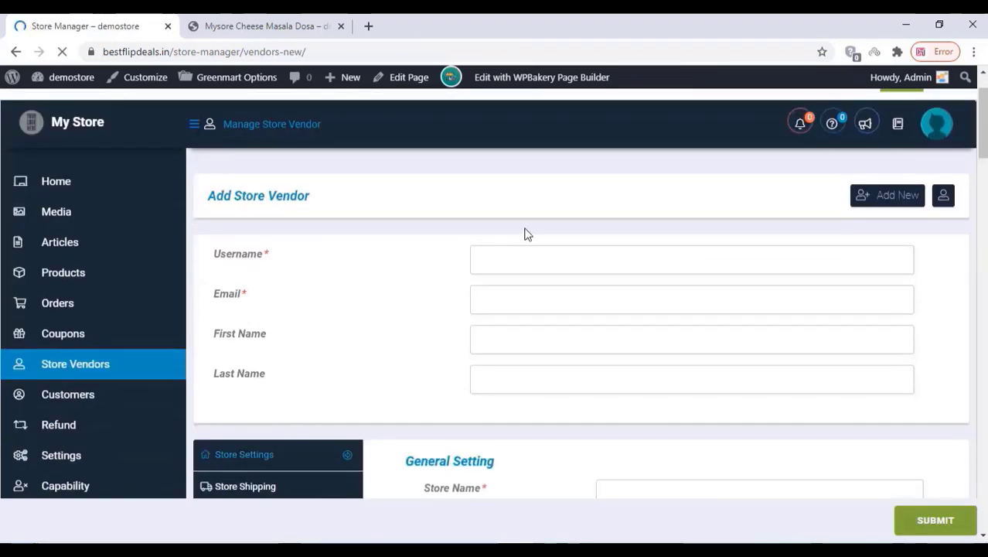
pyautogui.click(495, 265)
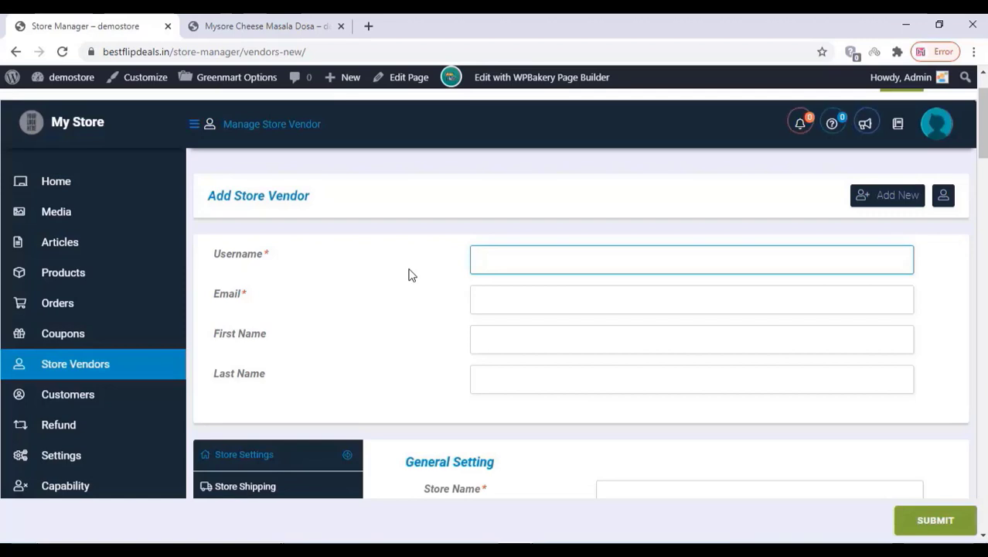
pyautogui.write('c')
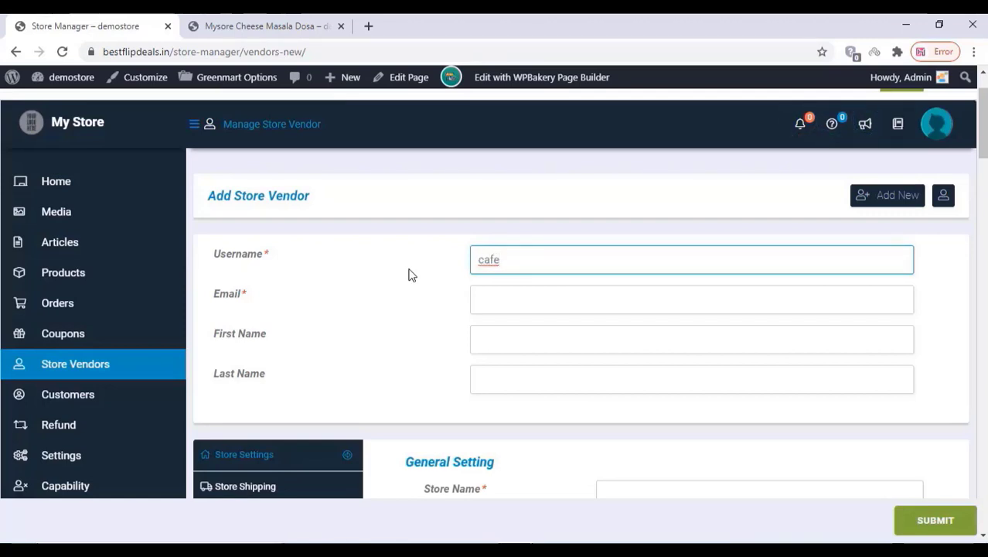
pyautogui.write('afe1')
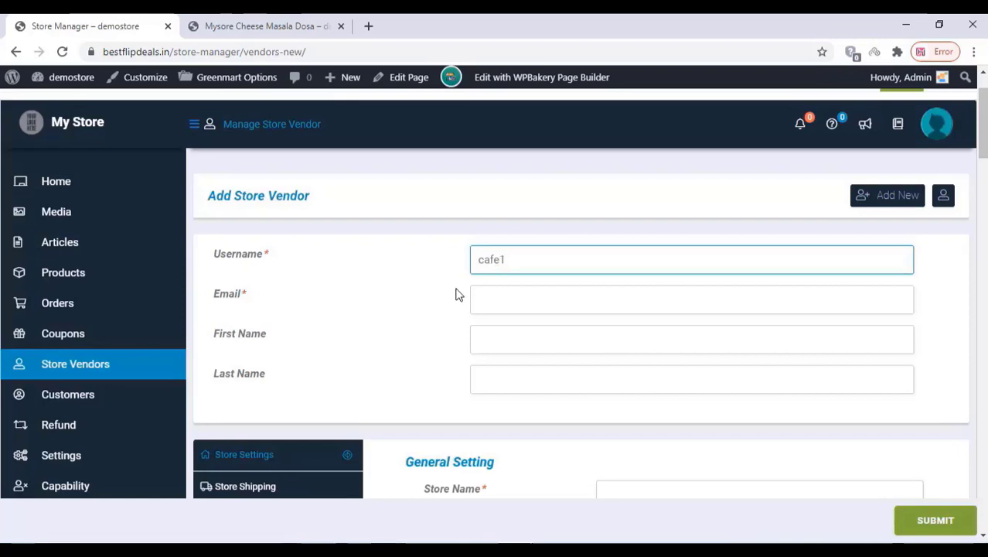
# - Copy the username into the Email field and complete it as the vendor's e-mail address
pyautogui.click(489, 312)
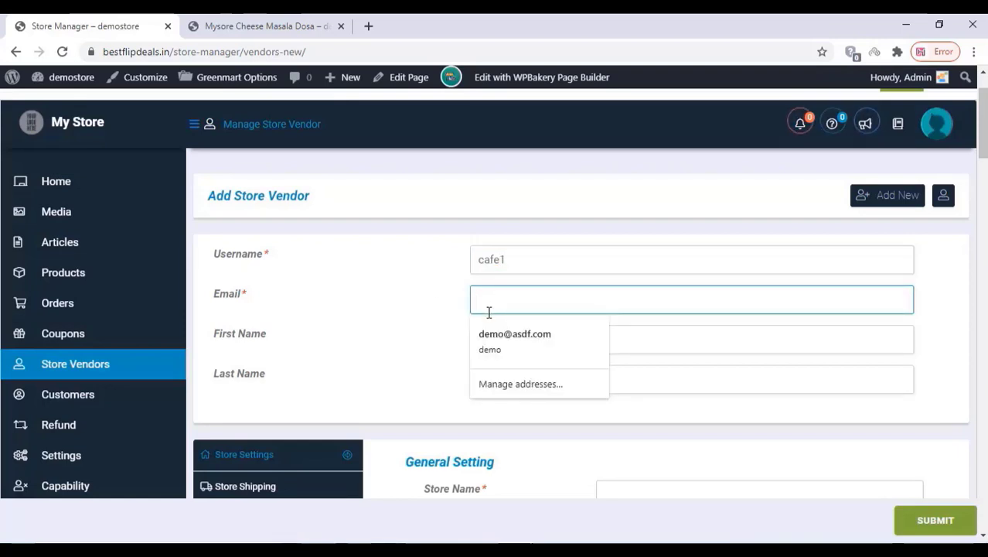
pyautogui.moveTo(527, 261); pyautogui.dragTo(475, 270)
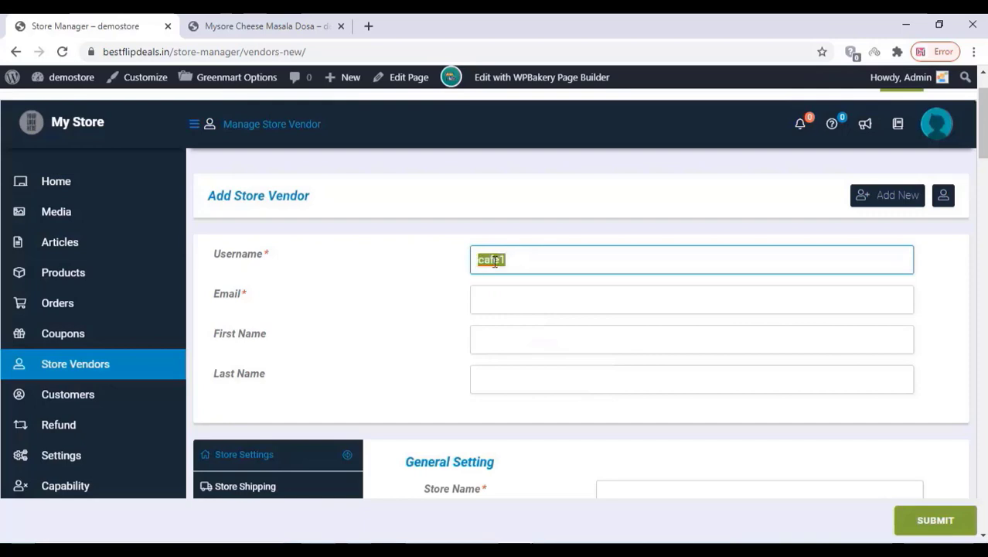
pyautogui.rightClick(495, 261)
pyautogui.click(517, 317)
pyautogui.rightClick(493, 313)
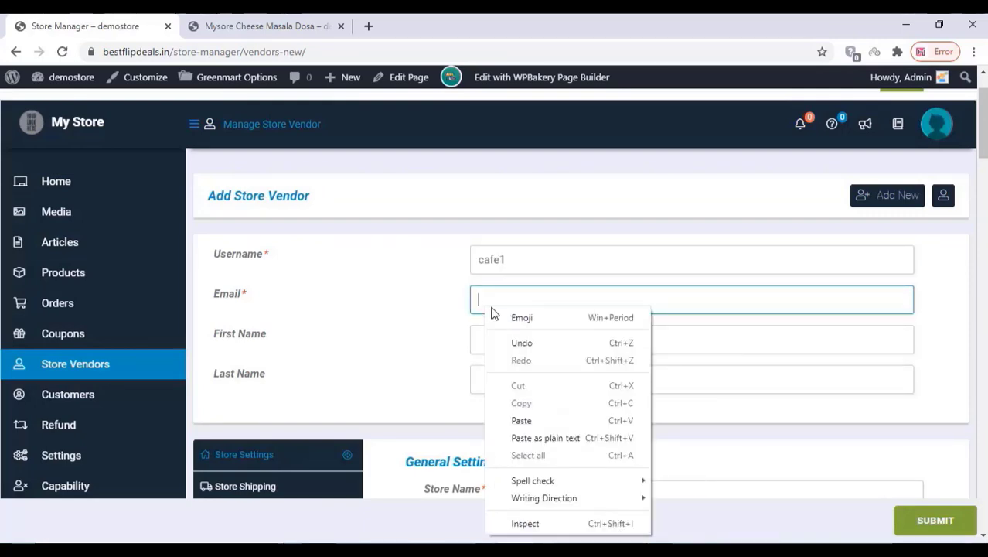
pyautogui.click(514, 420)
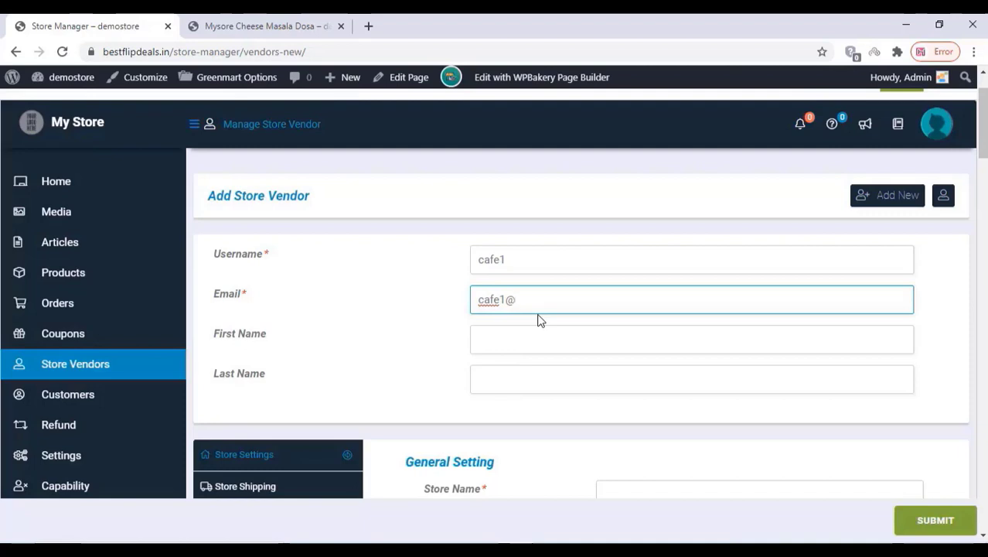
pyautogui.write('o')
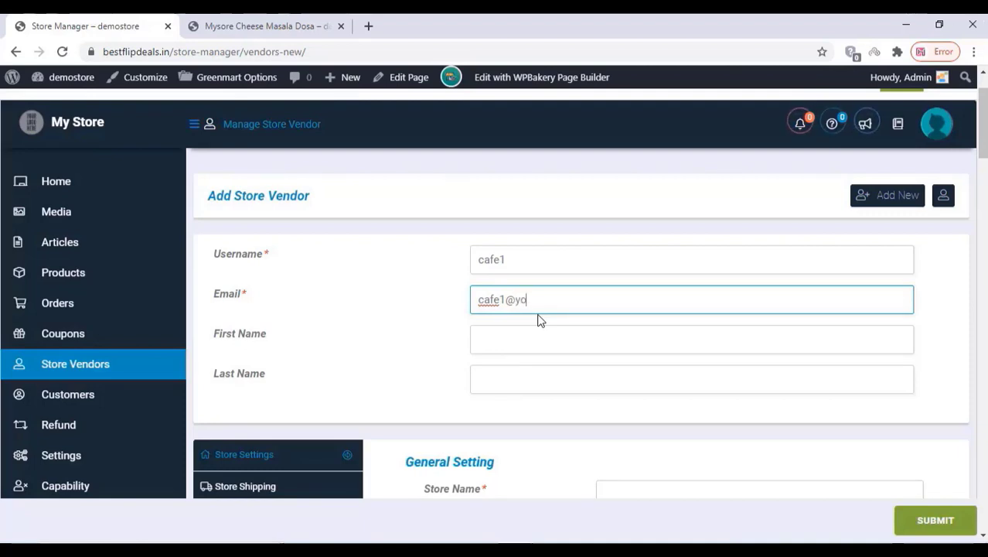
pyautogui.write('ursite.com')
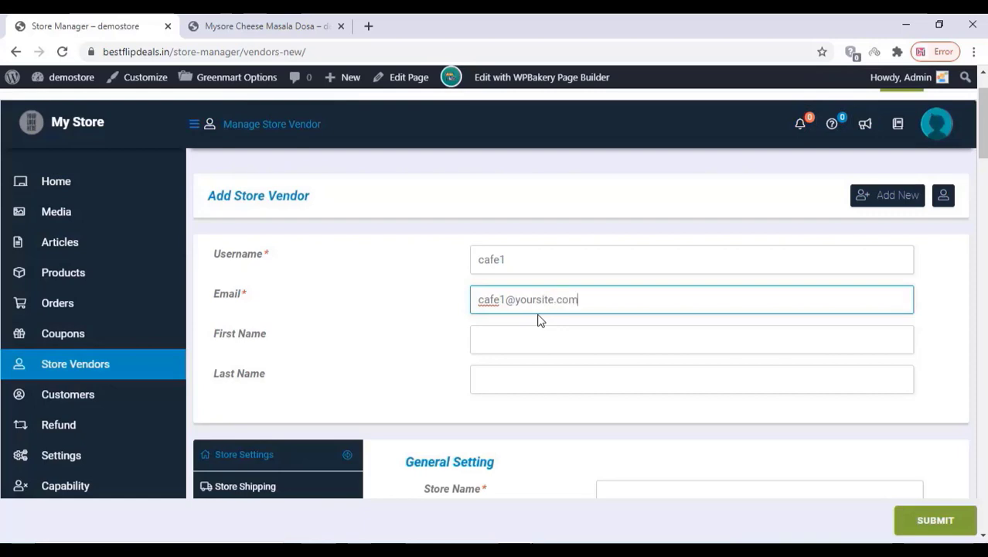
# - Fill the vendor's first and last name from the saved demo entry, and set the store name to cafe1
pyautogui.click(514, 342)
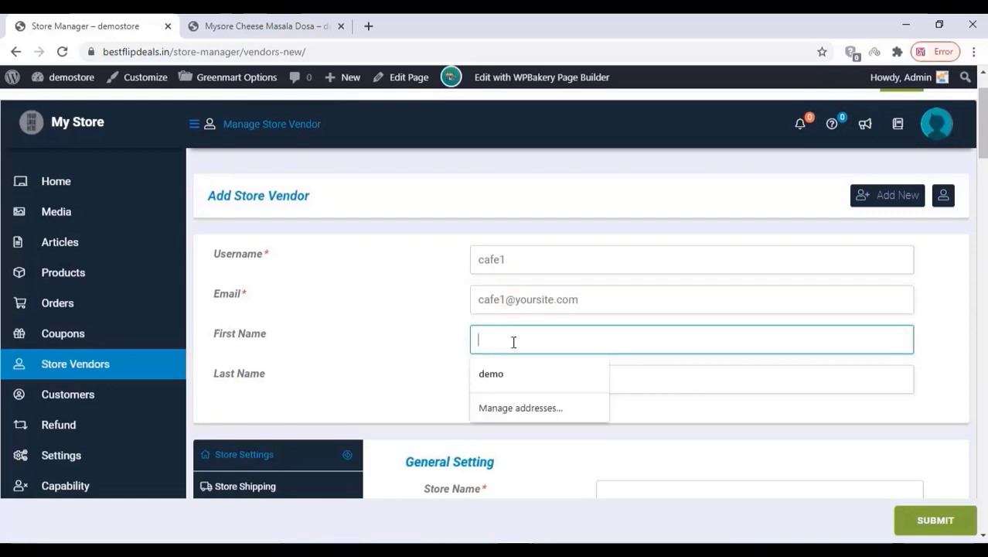
pyautogui.click(492, 374)
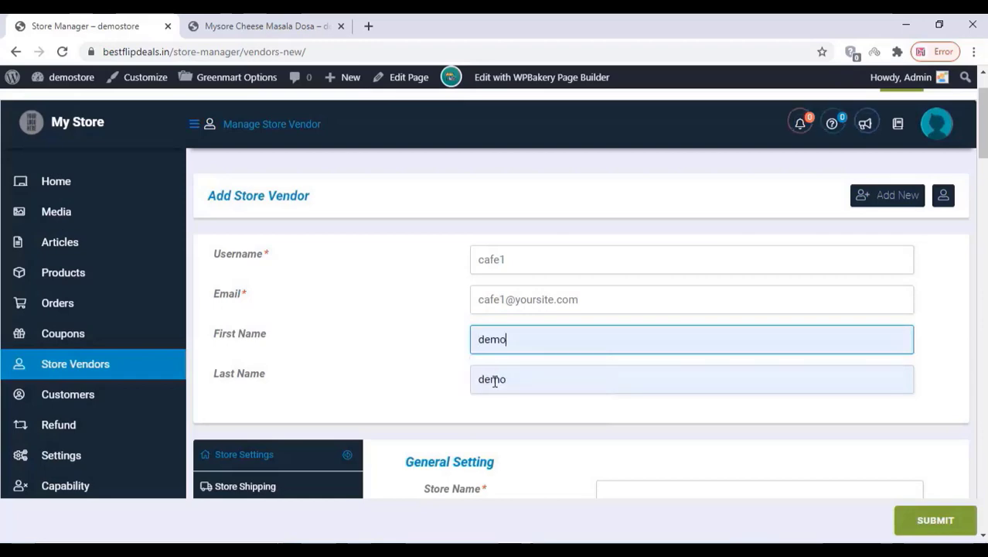
pyautogui.scroll(-3, 373, 398)
pyautogui.click(610, 283)
pyautogui.write('cafe1')
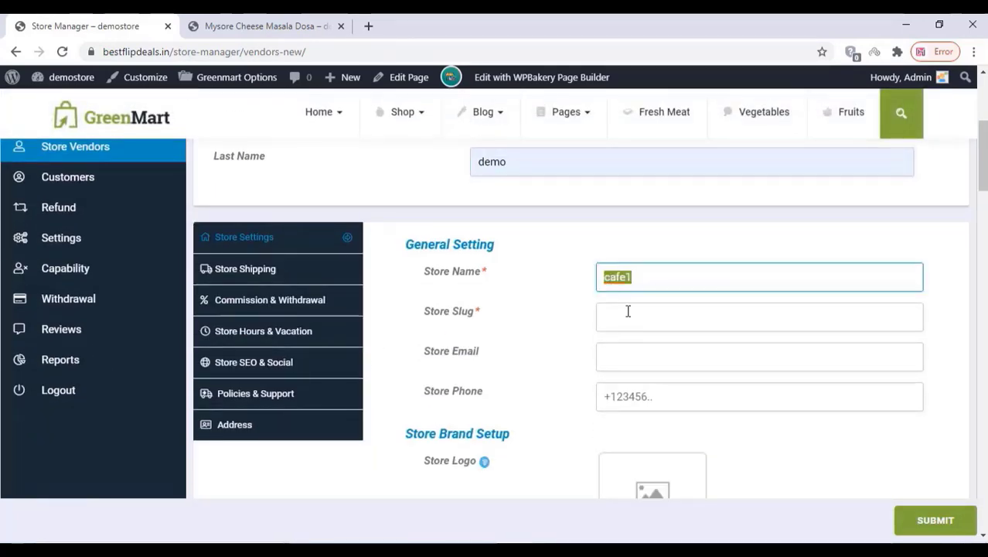
# - Set the store slug to cafe1 and upload the scvb image from the Downloads folder as the store logo
pyautogui.click(603, 317)
pyautogui.hotkey('ctrl', 'v')
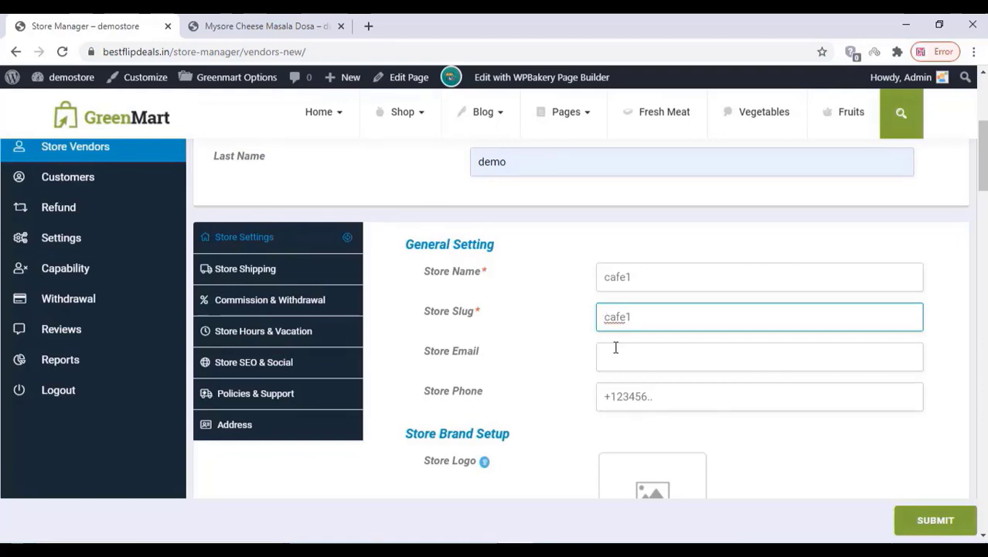
pyautogui.scroll(-1, 523, 360)
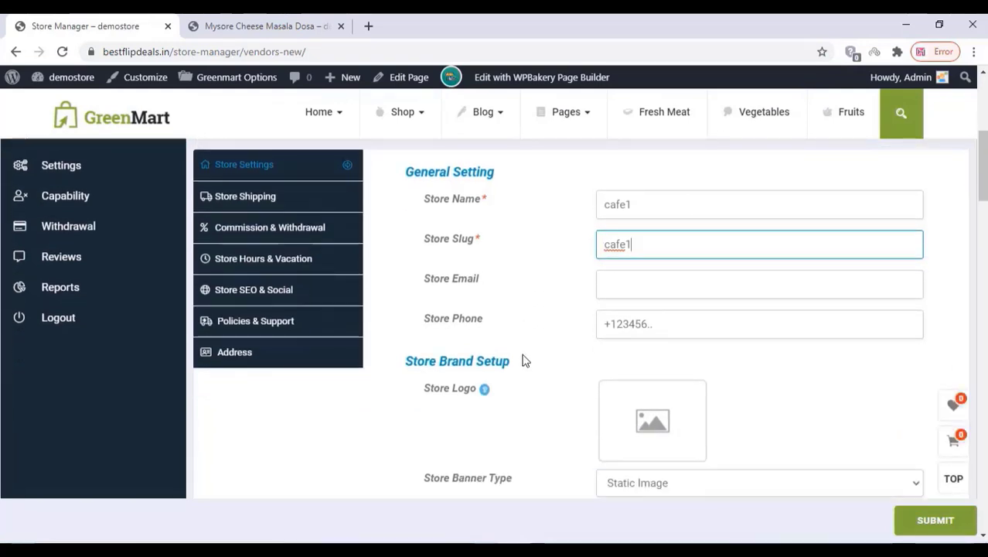
pyautogui.scroll(-1, 523, 360)
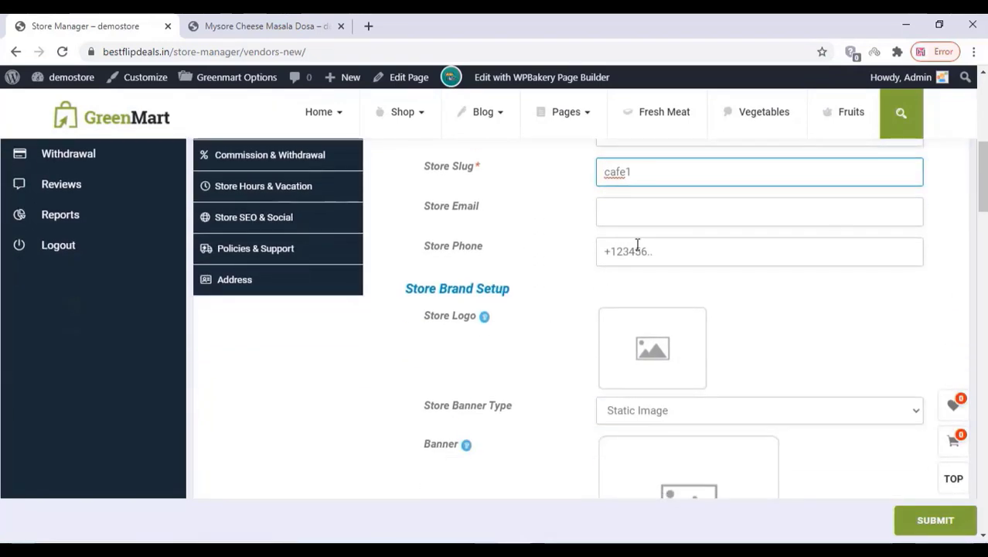
pyautogui.click(652, 353)
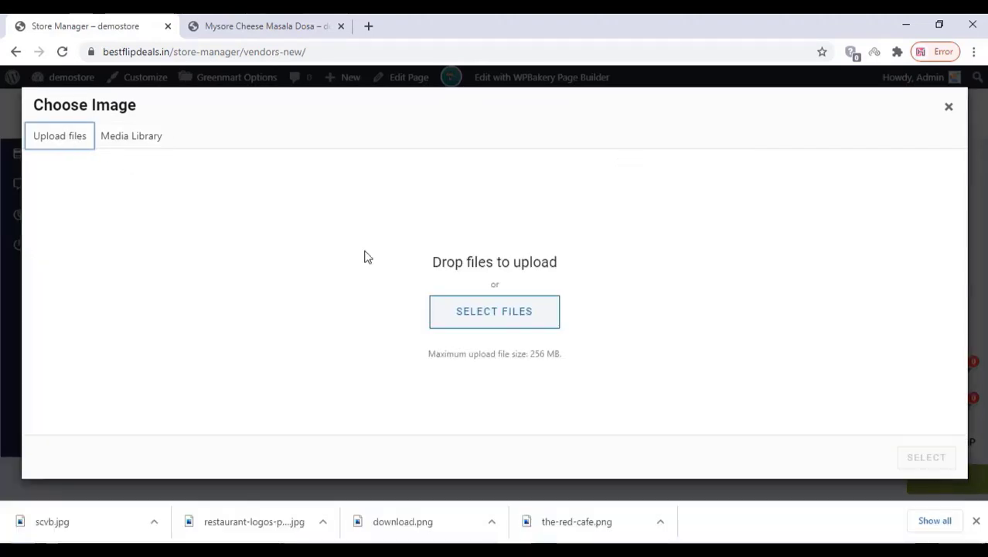
pyautogui.click(503, 324)
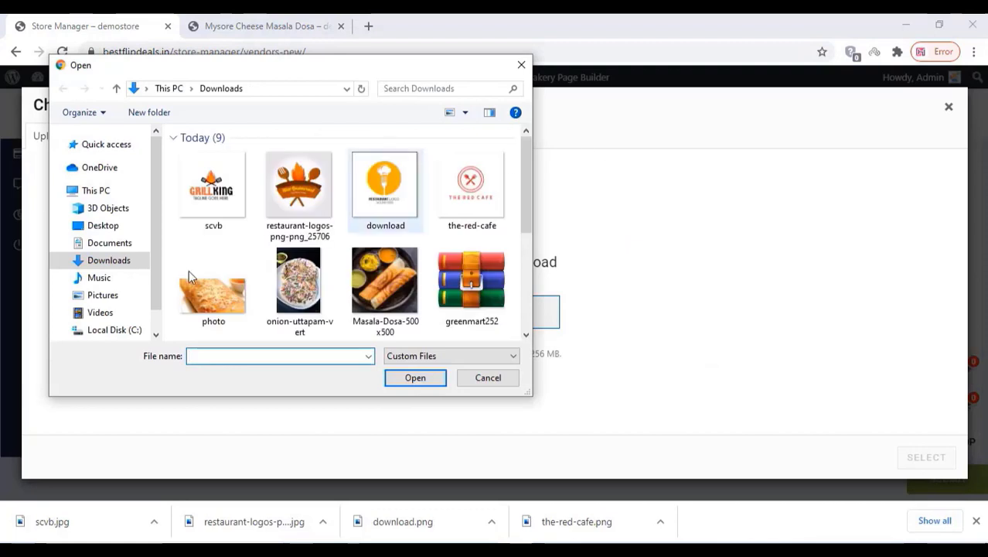
pyautogui.doubleClick(223, 203)
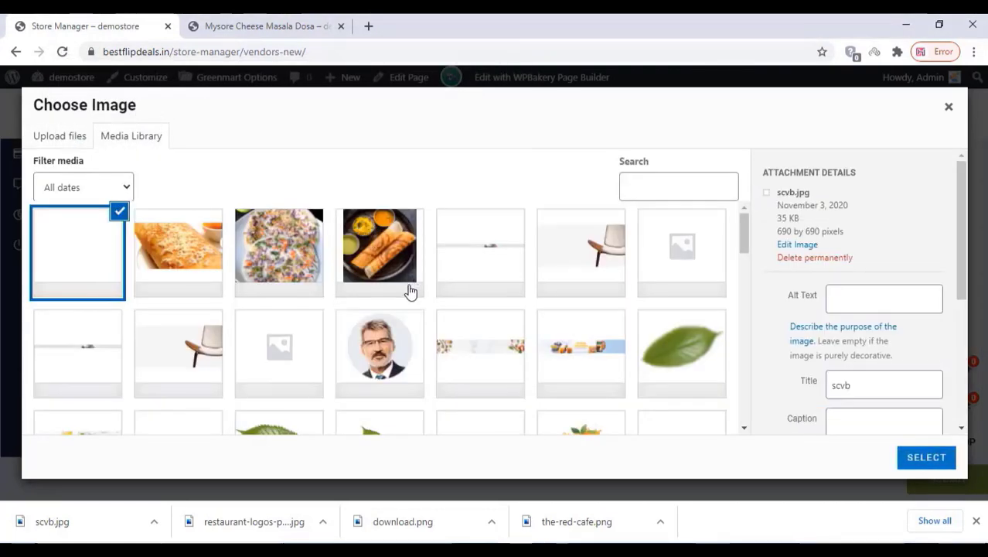
pyautogui.click(926, 458)
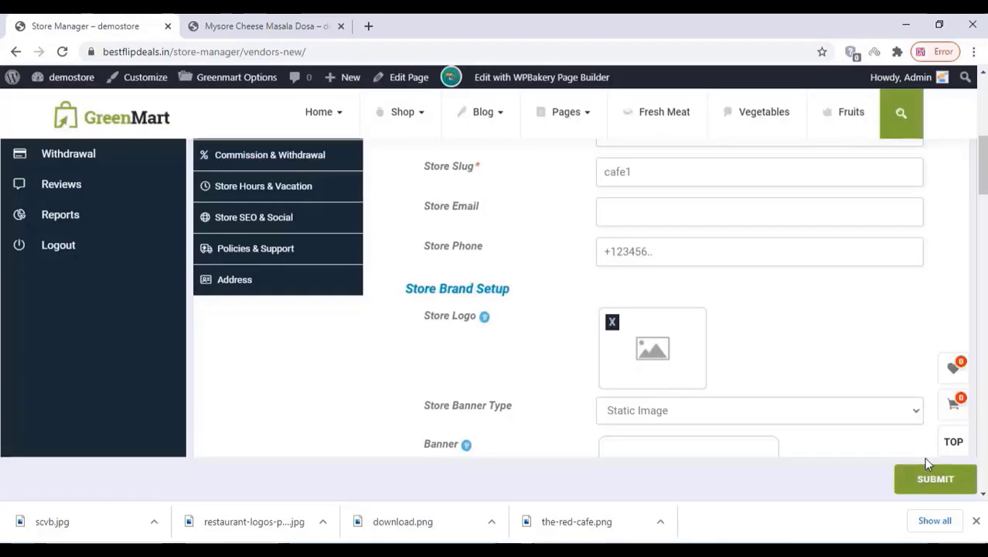
# - Set the store's Banner to photo.jpg from the media library
pyautogui.scroll(-4, 485, 344)
pyautogui.scroll(1, 475, 351)
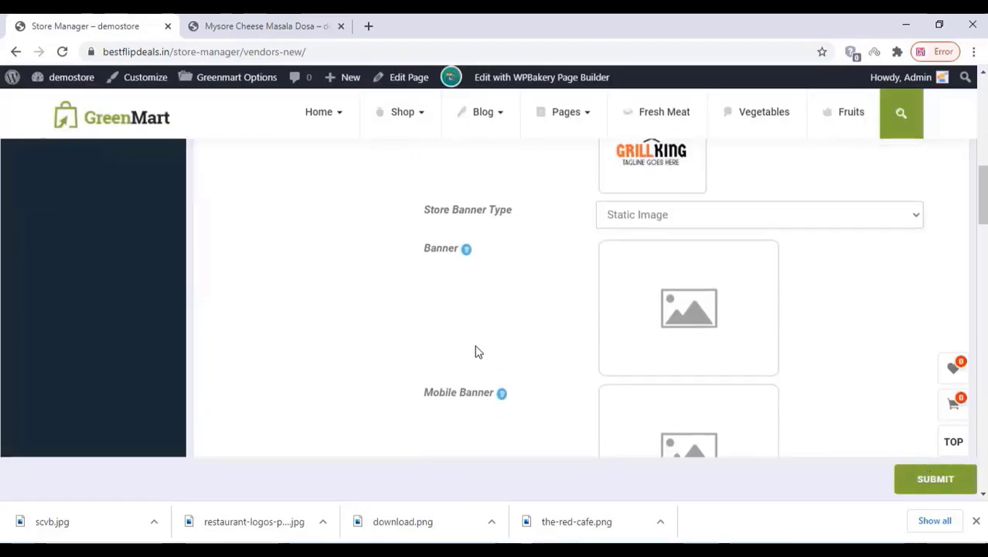
pyautogui.scroll(-2, 518, 339)
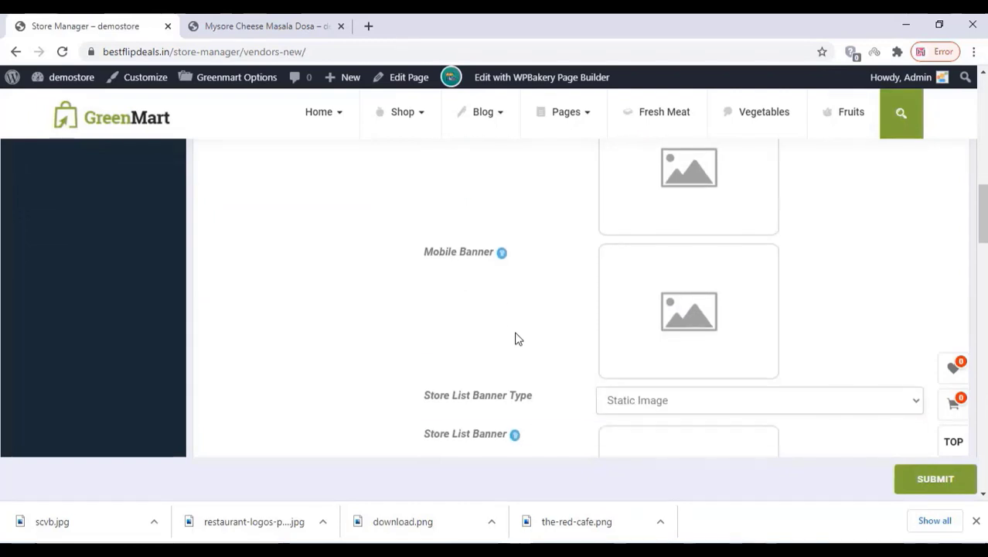
pyautogui.scroll(2, 518, 338)
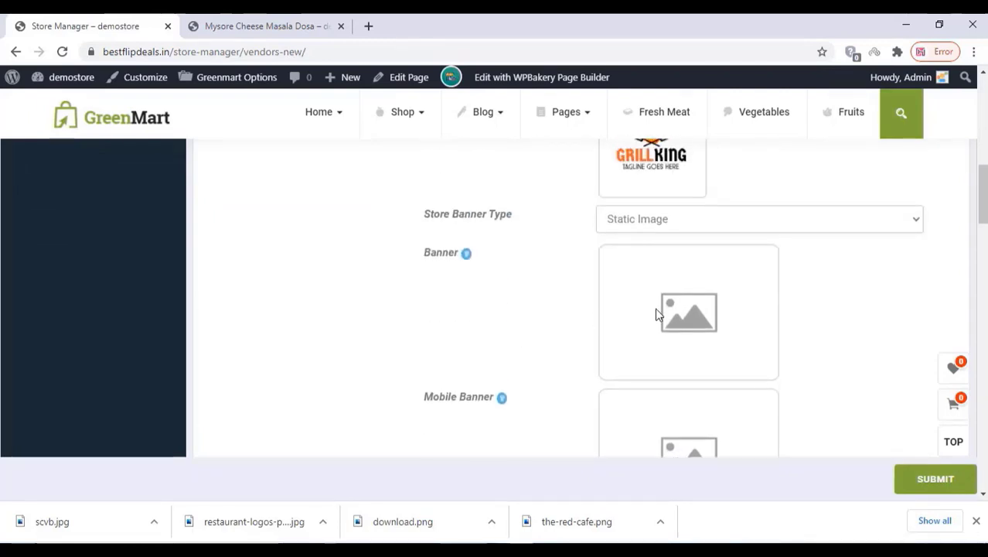
pyautogui.click(682, 304)
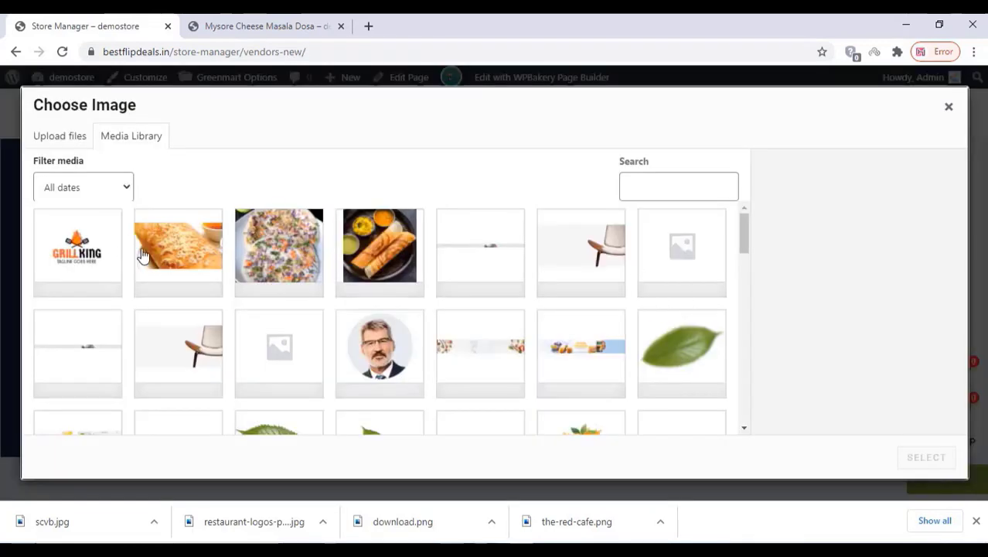
pyautogui.click(191, 246)
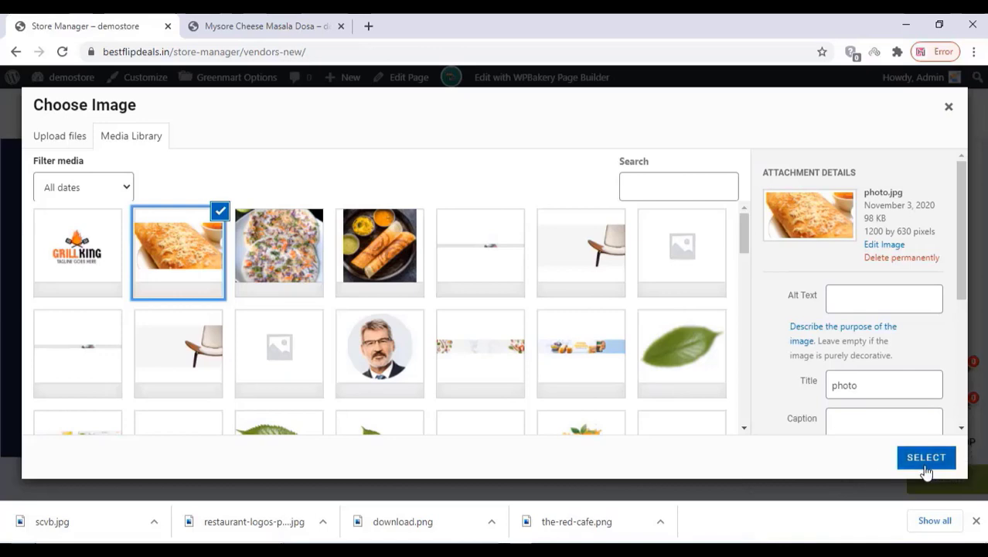
pyautogui.click(927, 457)
# - Use the same photo.jpg from the media library as the store's Mobile Banner
pyautogui.scroll(-2, 665, 349)
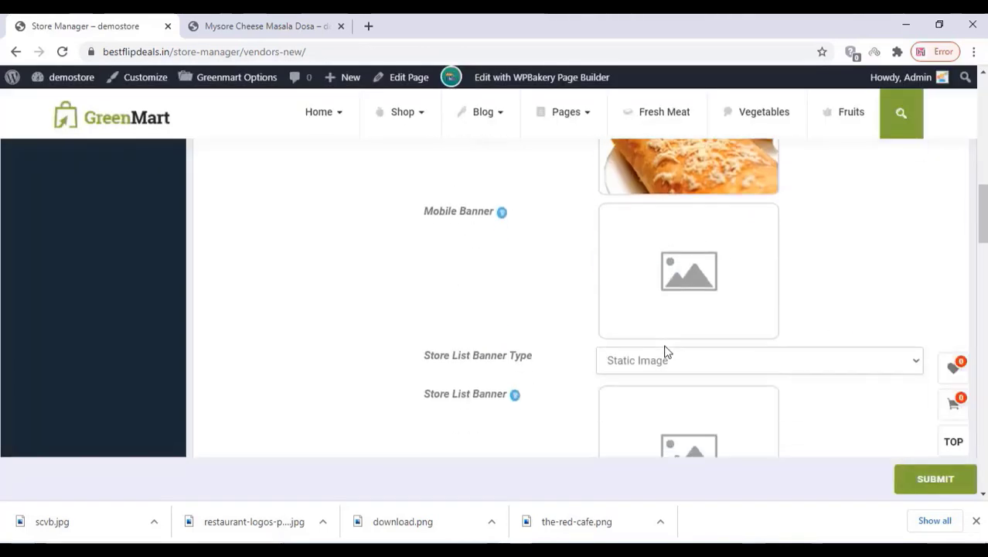
pyautogui.click(689, 267)
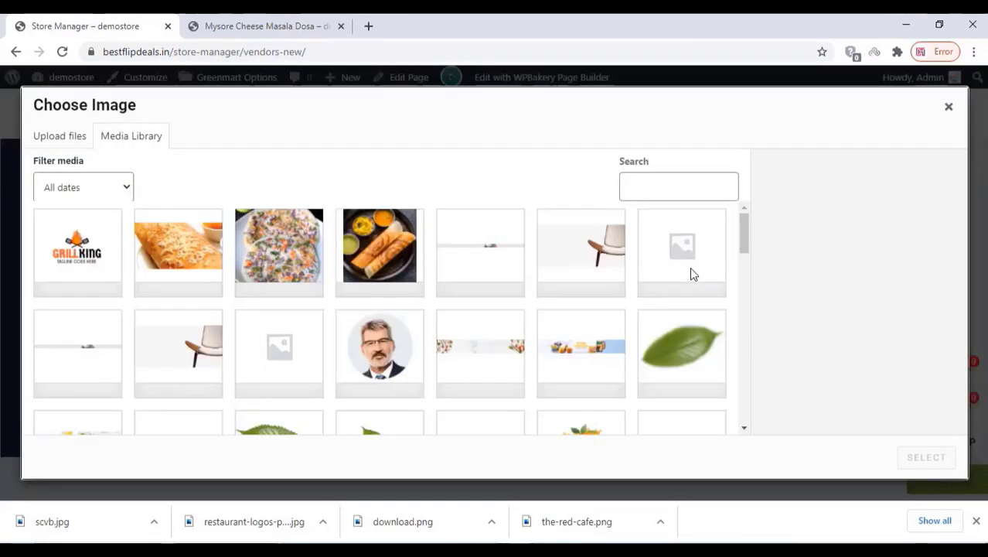
pyautogui.click(192, 250)
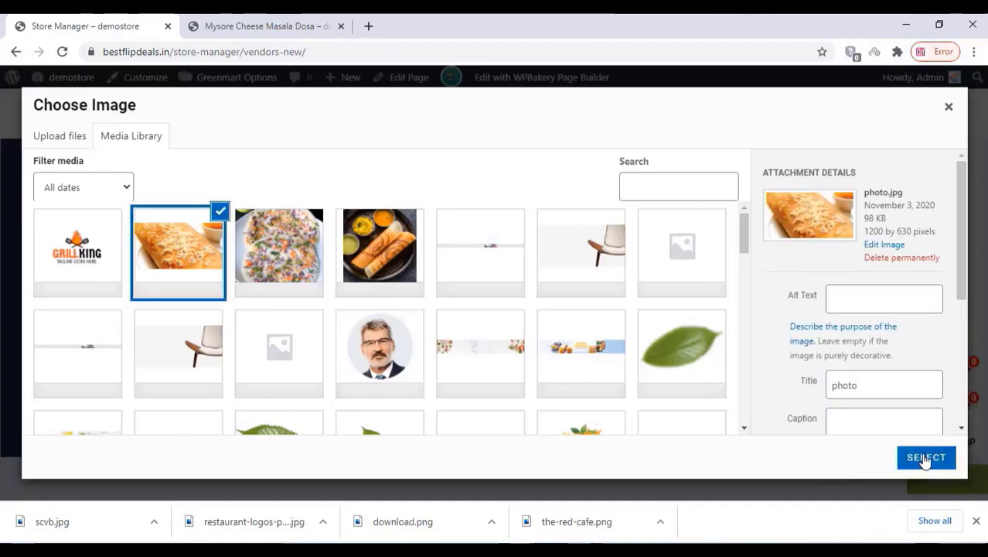
pyautogui.click(927, 461)
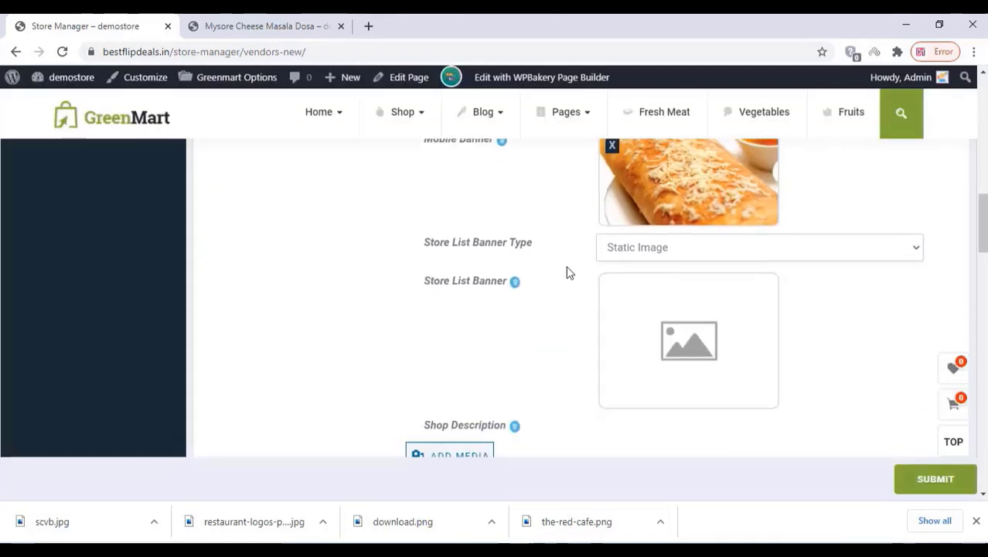
# - In the Store Address section, set the country to India and the state to Maharashtra
pyautogui.scroll(-2, 568, 273)
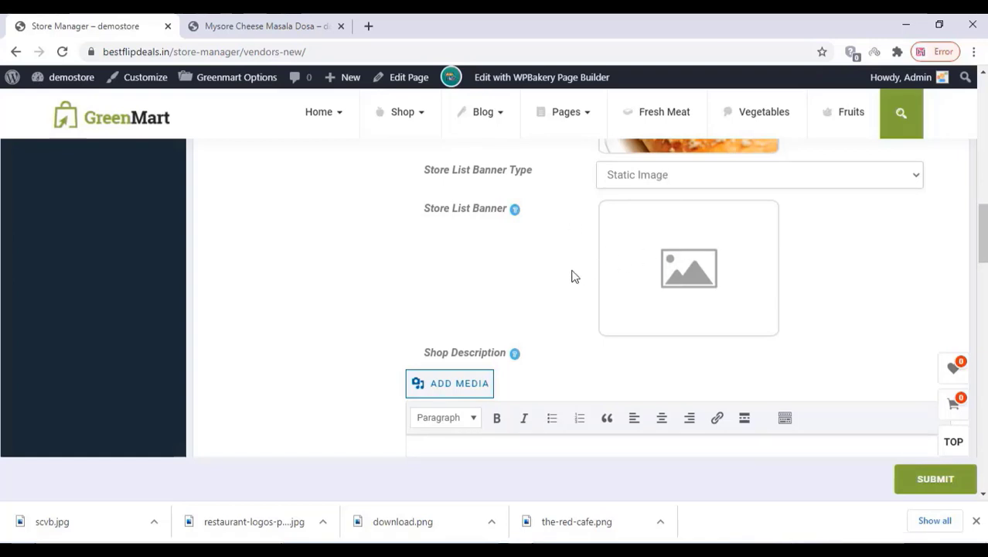
pyautogui.scroll(-1, 574, 277)
pyautogui.scroll(1, 575, 277)
pyautogui.scroll(-2, 576, 276)
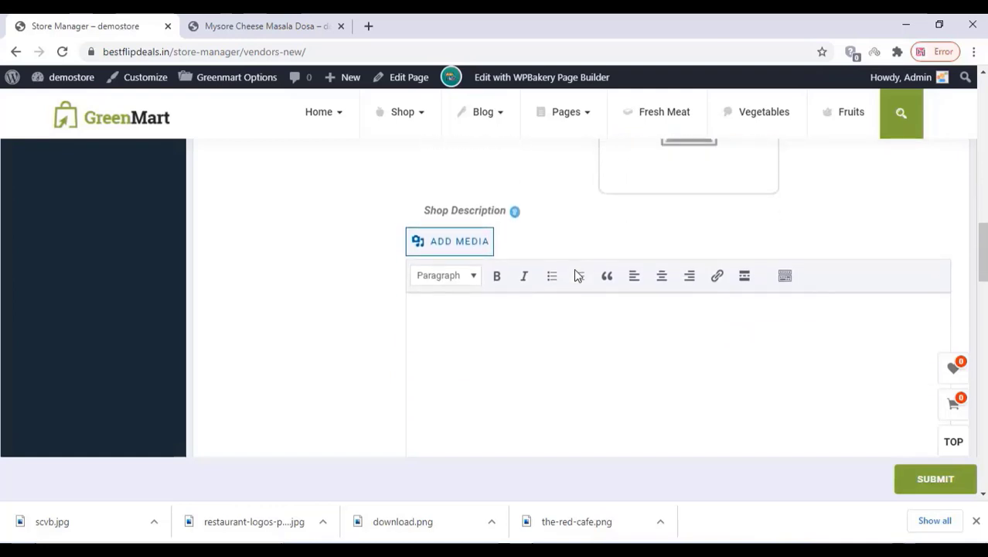
pyautogui.scroll(-4, 577, 276)
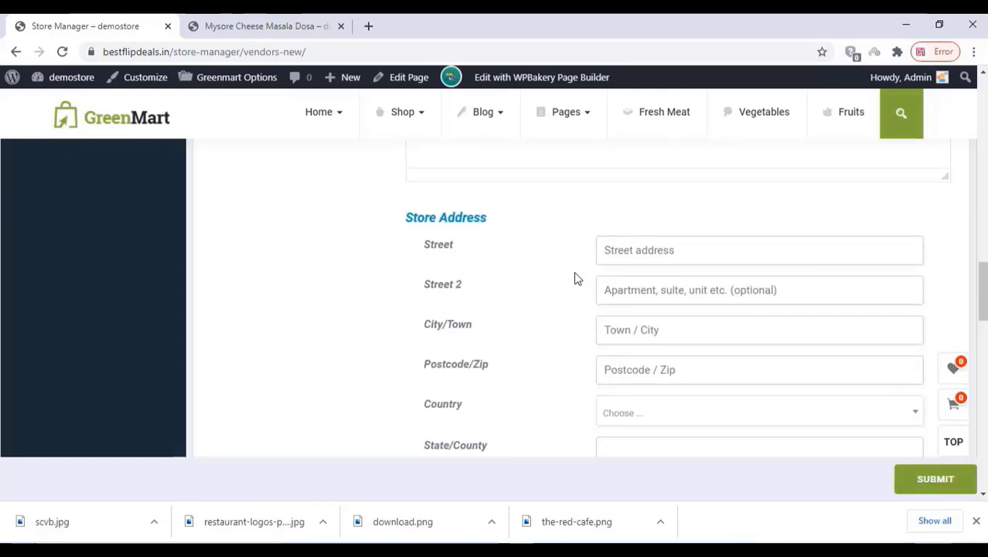
pyautogui.scroll(-1, 575, 278)
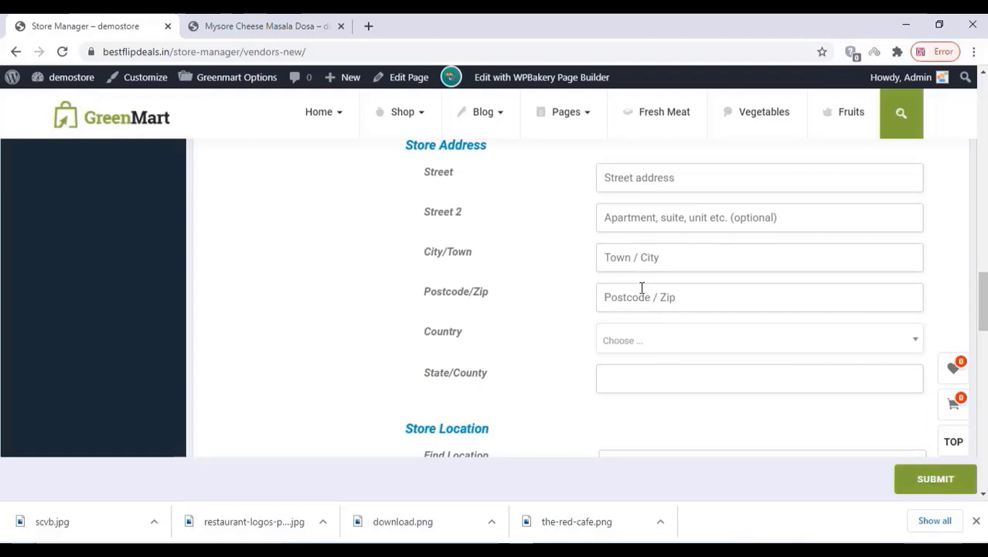
pyautogui.click(639, 347)
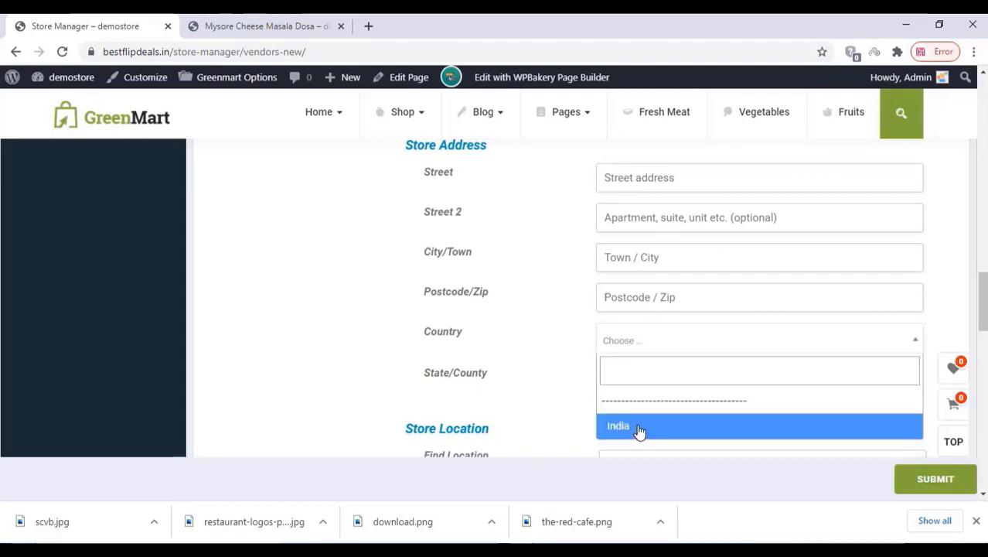
pyautogui.click(640, 427)
pyautogui.click(638, 379)
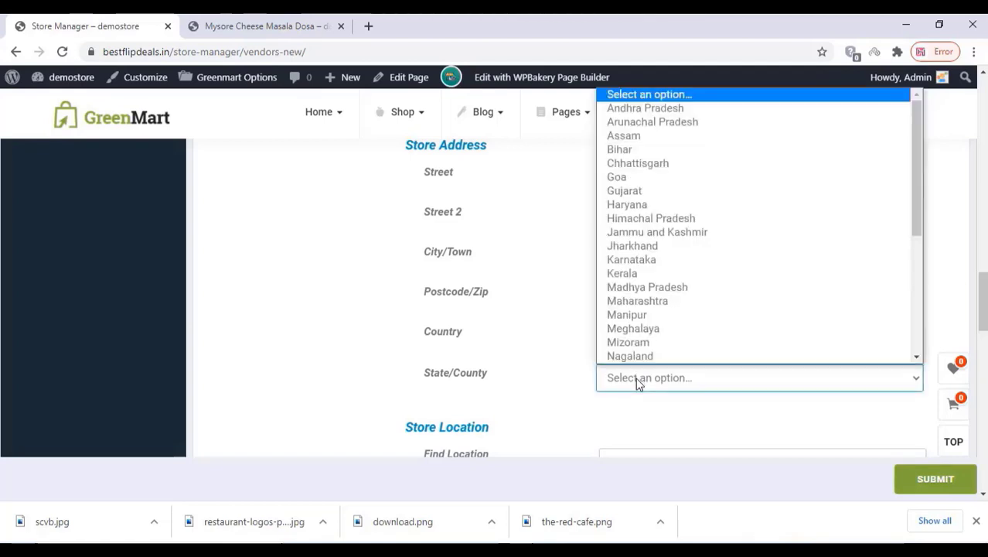
pyautogui.press('m')
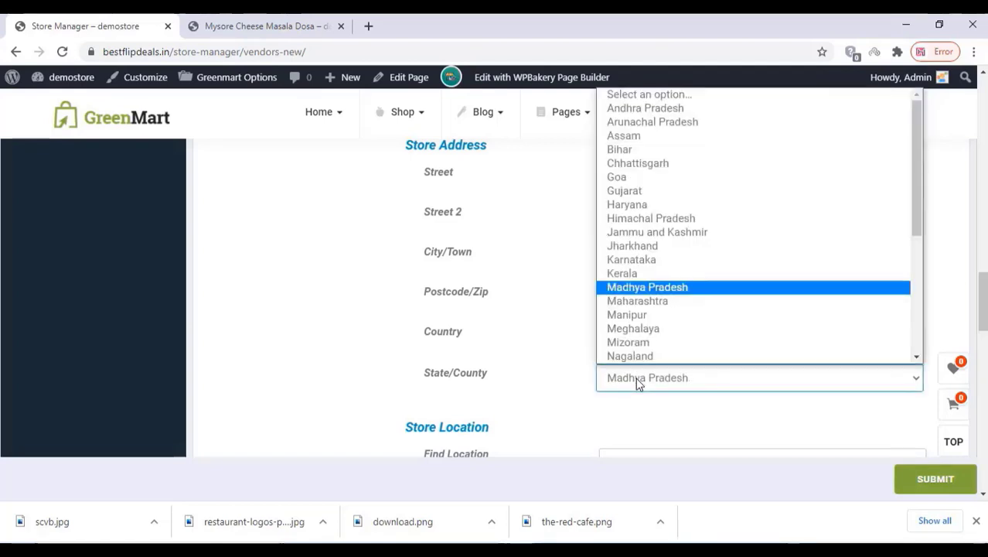
pyautogui.click(660, 306)
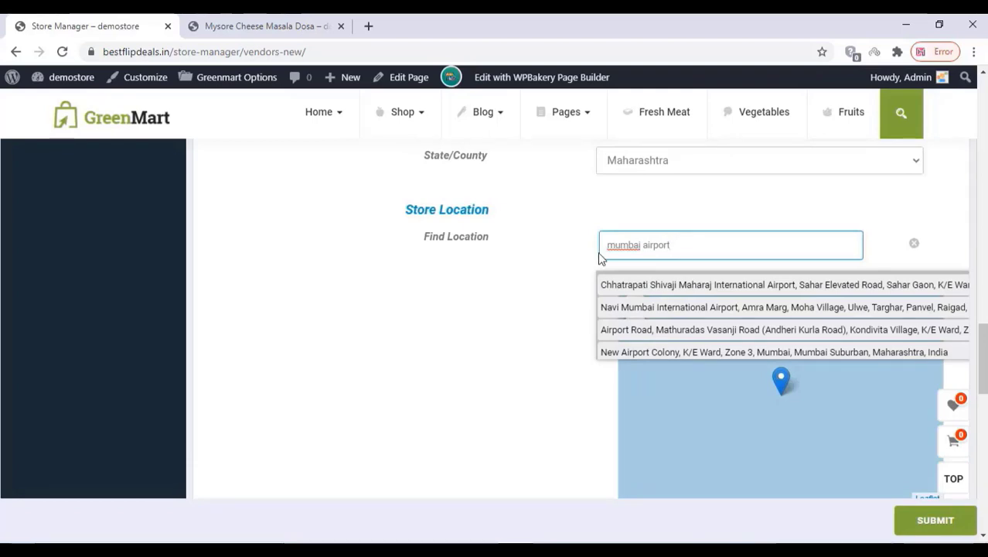
# - Choose Chhatrapati Shivaji Maharaj International Airport for the "mumbai airport" location search, and move the map marker to Vile Parle East
pyautogui.click(642, 291)
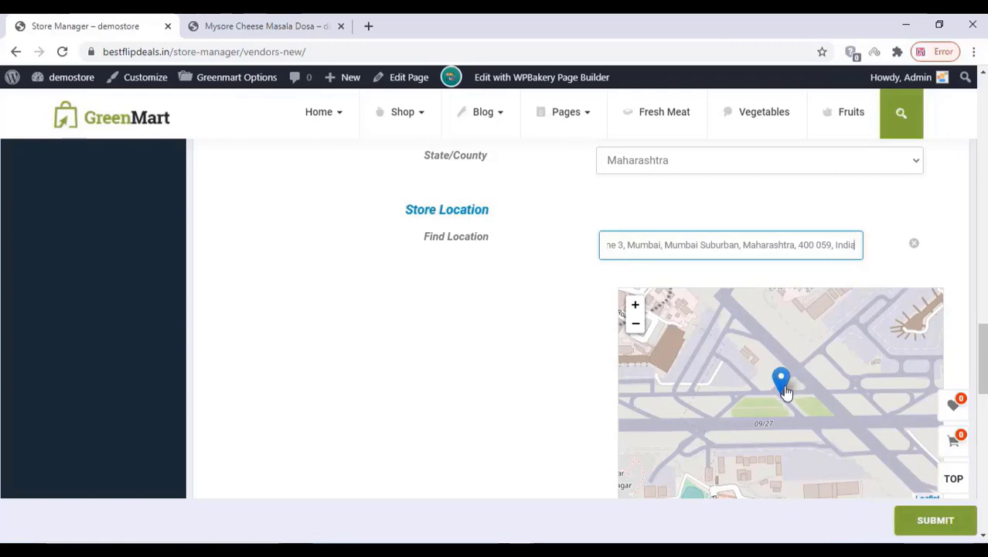
pyautogui.moveTo(781, 385); pyautogui.dragTo(672, 316)
pyautogui.scroll(-3, 781, 407)
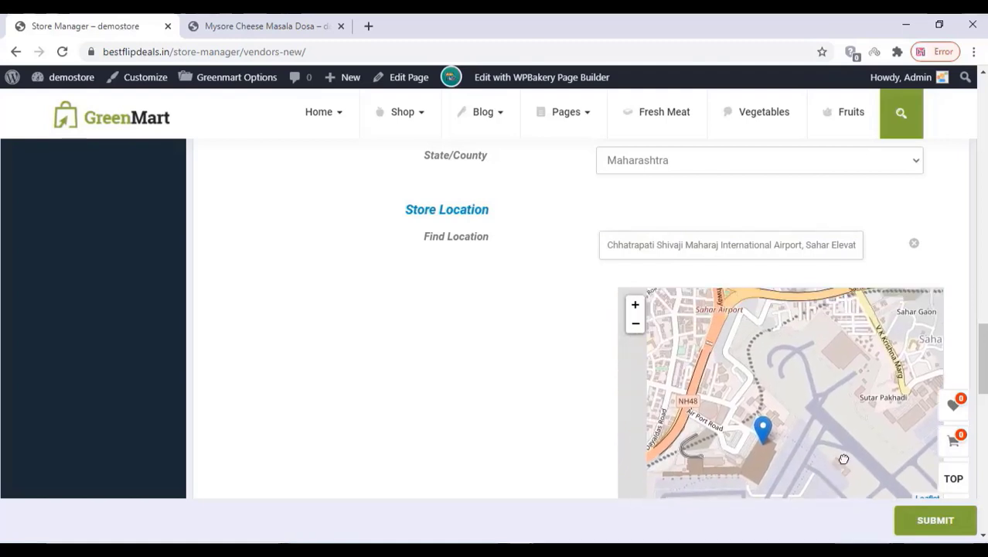
pyautogui.moveTo(829, 451)
pyautogui.mouseDown()
pyautogui.moveTo(695, 396)
pyautogui.moveTo(708, 399)
pyautogui.mouseUp()
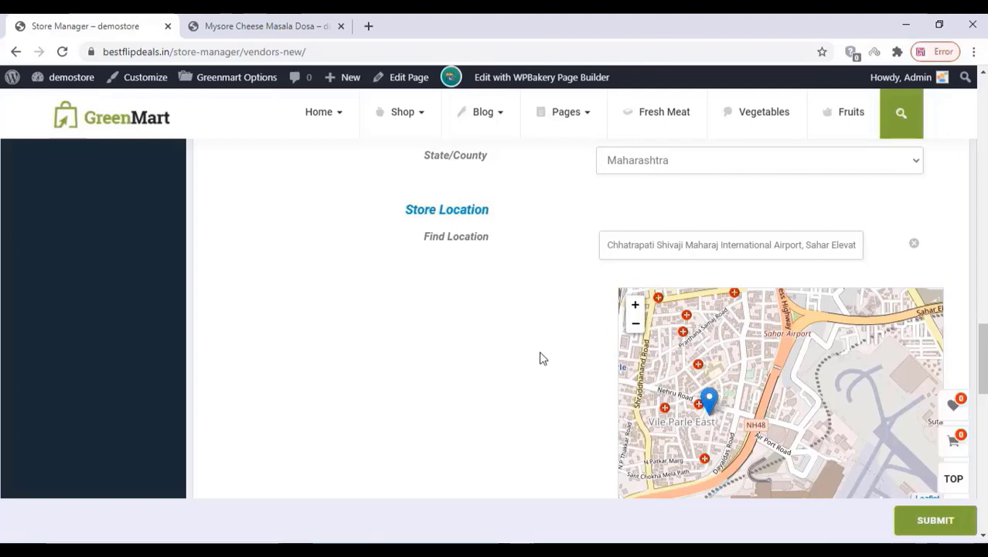
# - Check the Visibility Setup options, submit the new cafe1 vendor, and review its saved vendor page
pyautogui.scroll(-4, 543, 348)
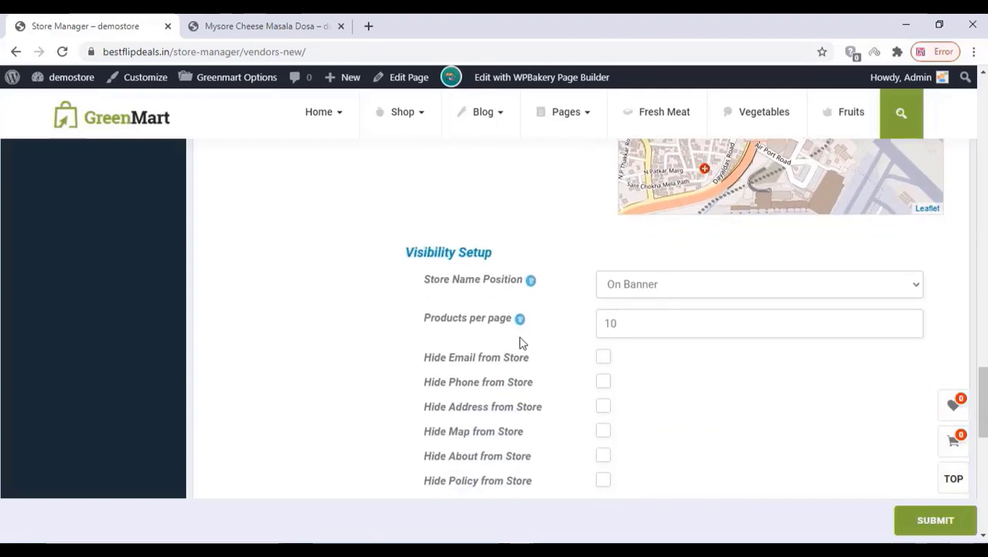
pyautogui.scroll(-1, 523, 344)
pyautogui.scroll(-2, 527, 347)
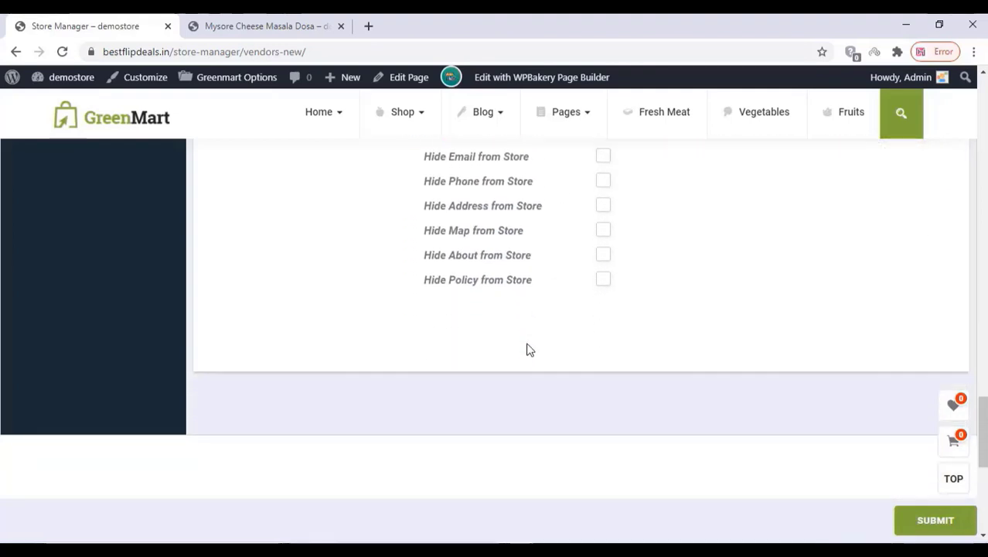
pyautogui.scroll(1, 568, 294)
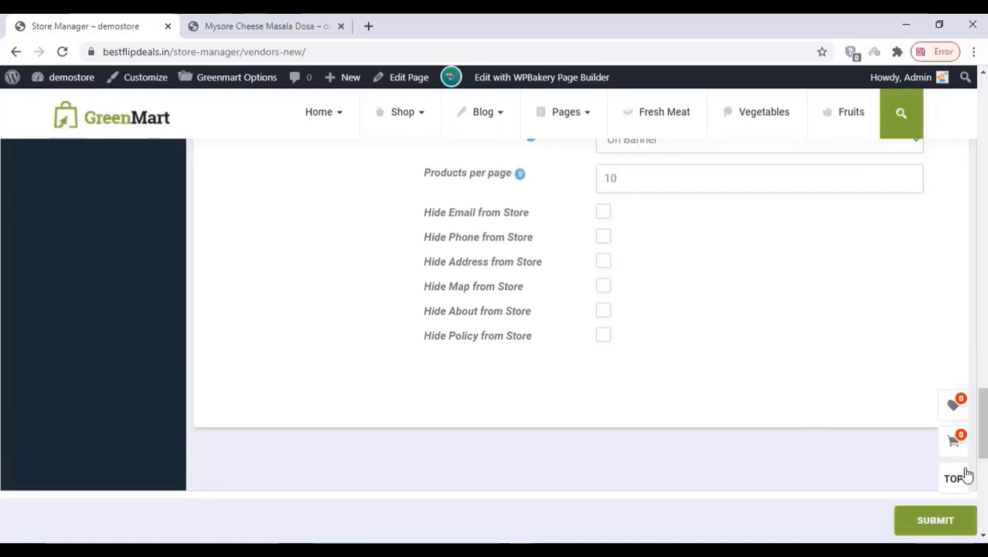
pyautogui.click(944, 523)
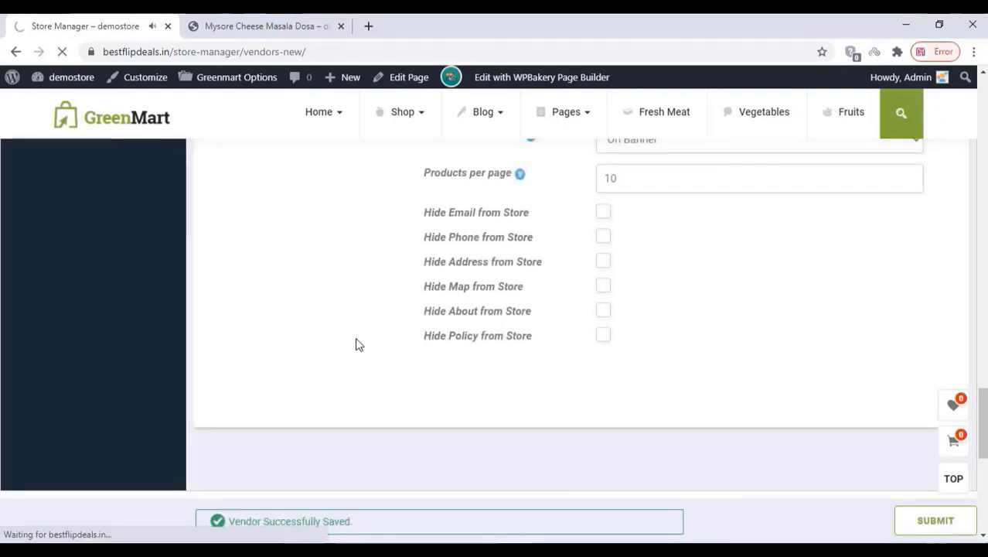
pyautogui.scroll(10, 355, 337)
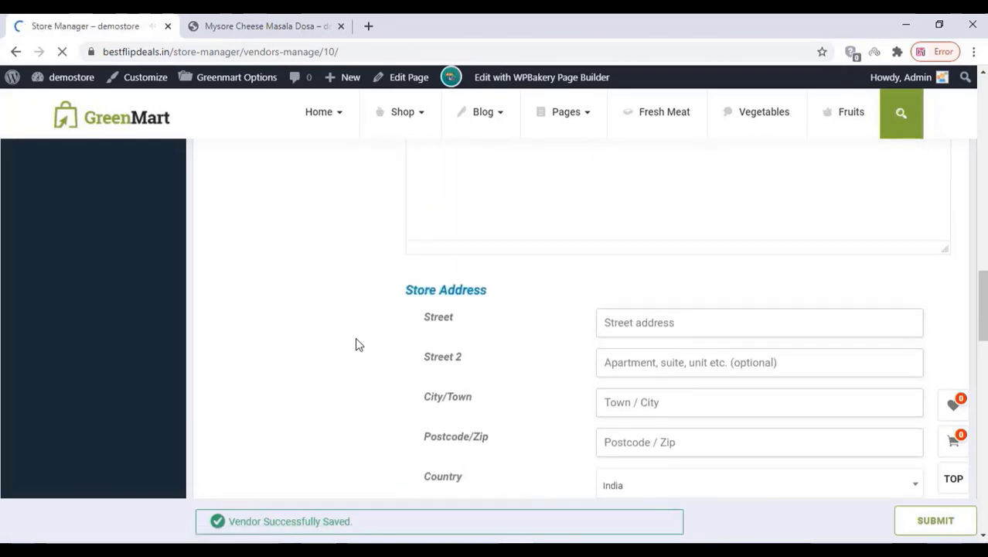
pyautogui.scroll(-1, 387, 294)
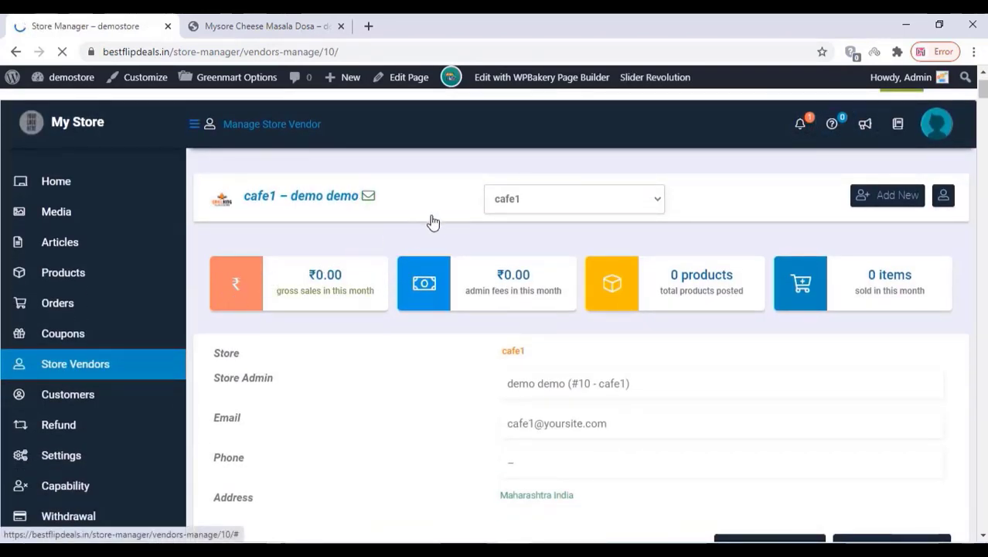
pyautogui.scroll(-3, 380, 309)
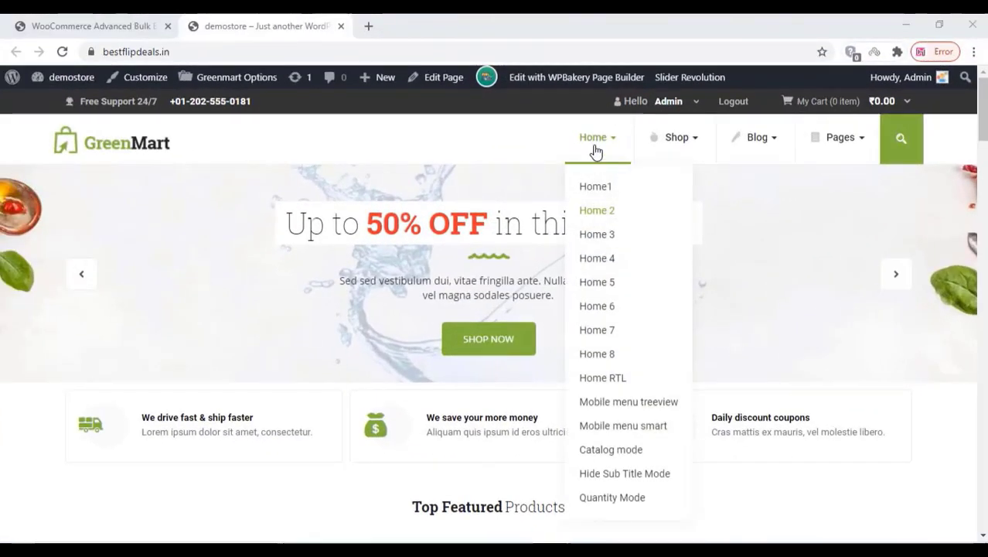
# - Open the home page in the WPBakery front-end editor and edit the Products Categories Tabs element under Top Featured Products
pyautogui.click(554, 80)
pyautogui.scroll(-5, 441, 165)
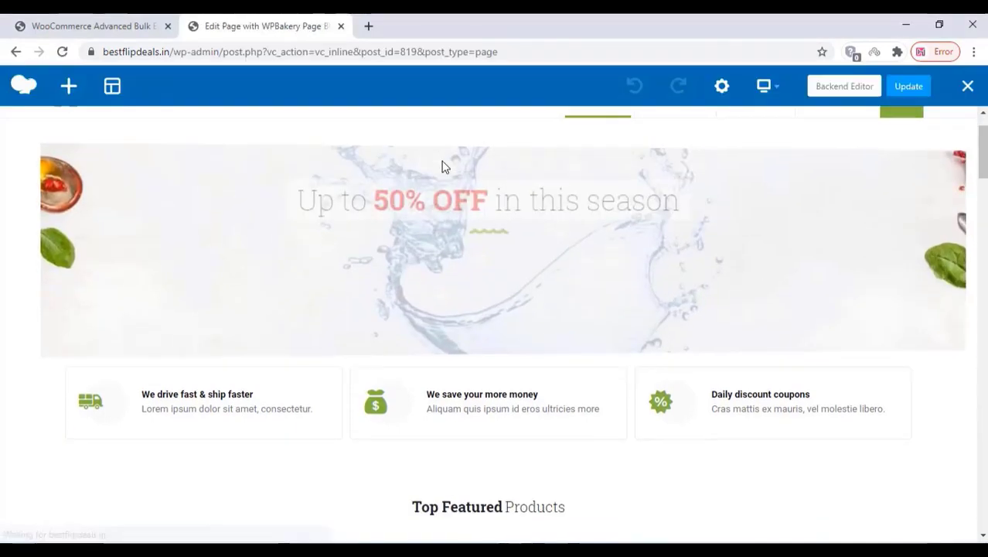
pyautogui.scroll(-2, 376, 255)
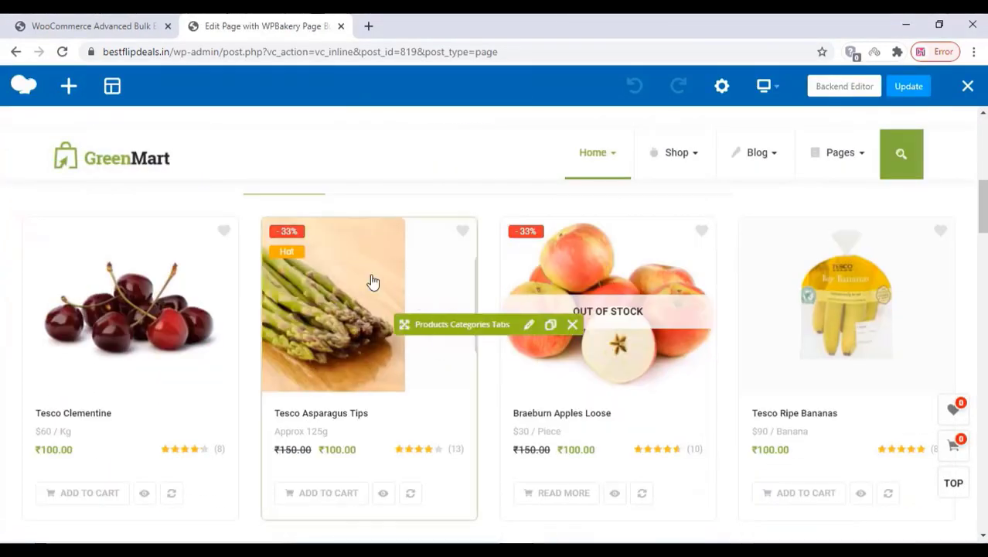
pyautogui.scroll(2, 498, 303)
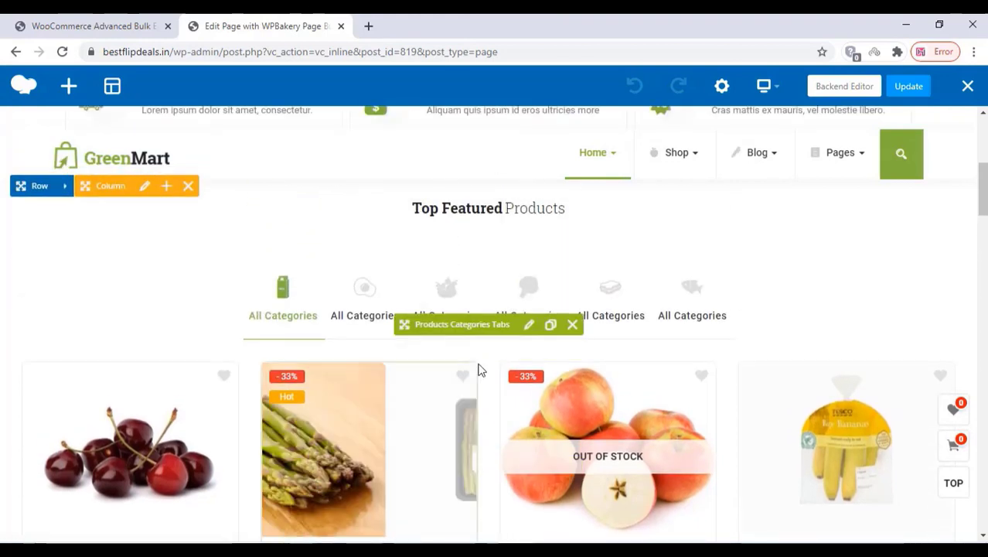
pyautogui.click(531, 326)
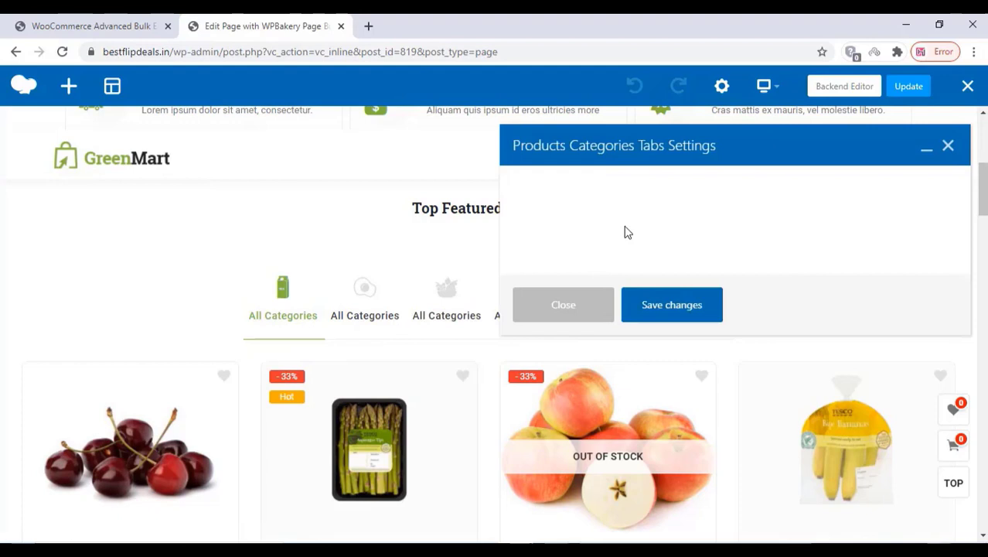
# - Set the first product tab's category to Chinese and save the element's changes
pyautogui.scroll(-1, 625, 228)
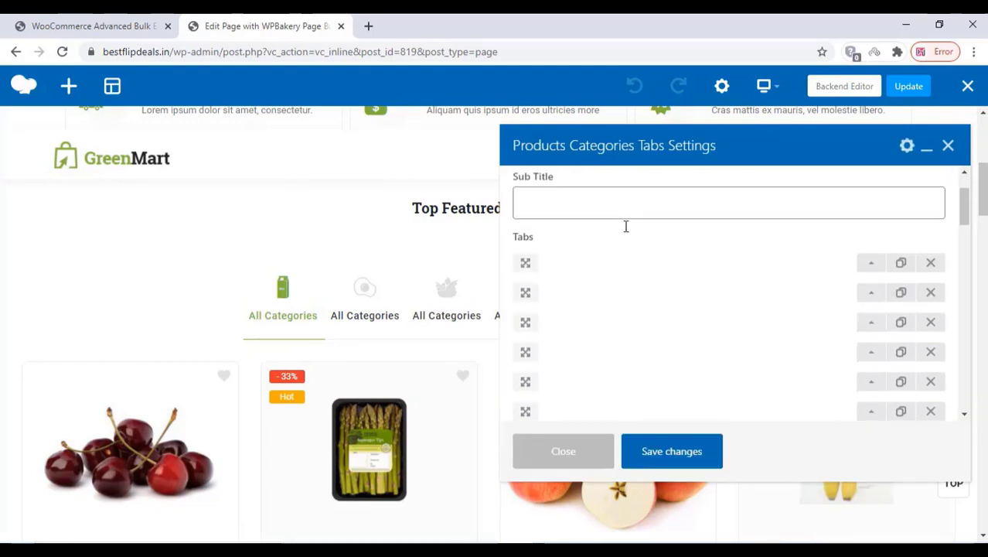
pyautogui.click(867, 266)
pyautogui.scroll(-2, 655, 262)
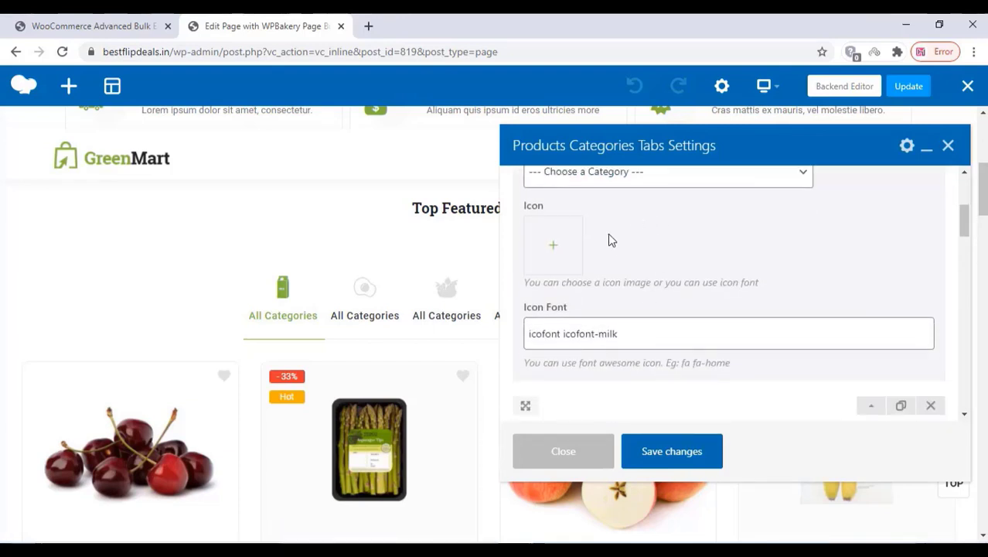
pyautogui.scroll(1, 608, 256)
pyautogui.click(635, 246)
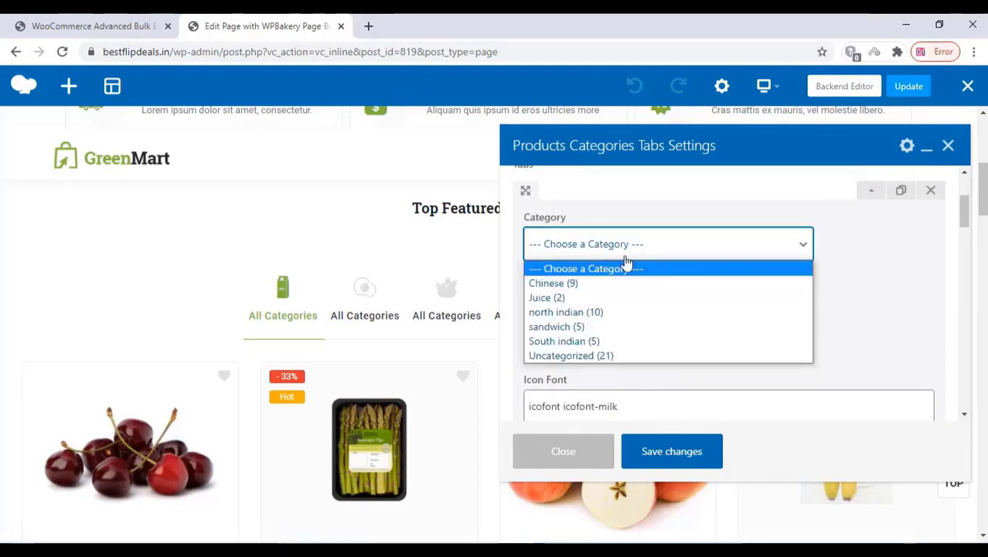
pyautogui.click(598, 285)
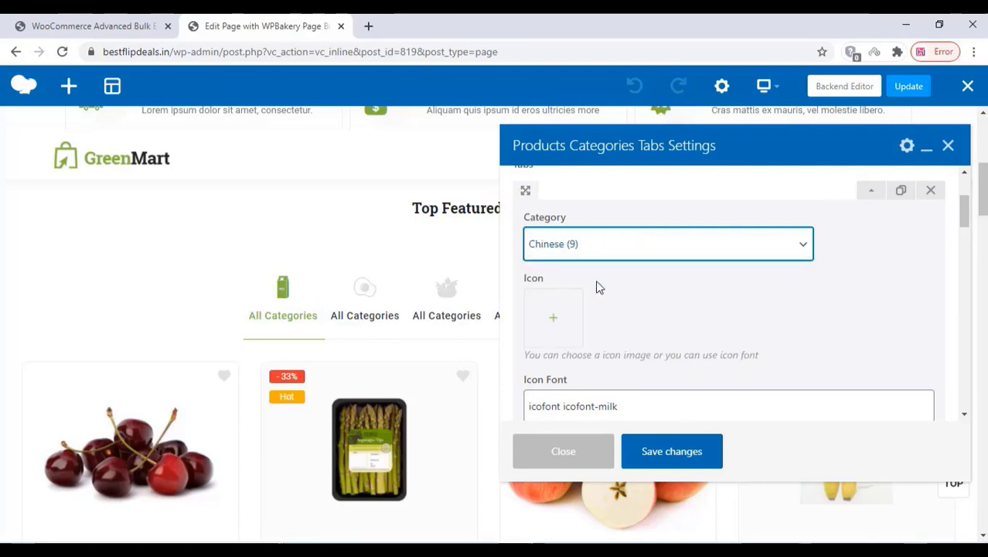
pyautogui.click(679, 458)
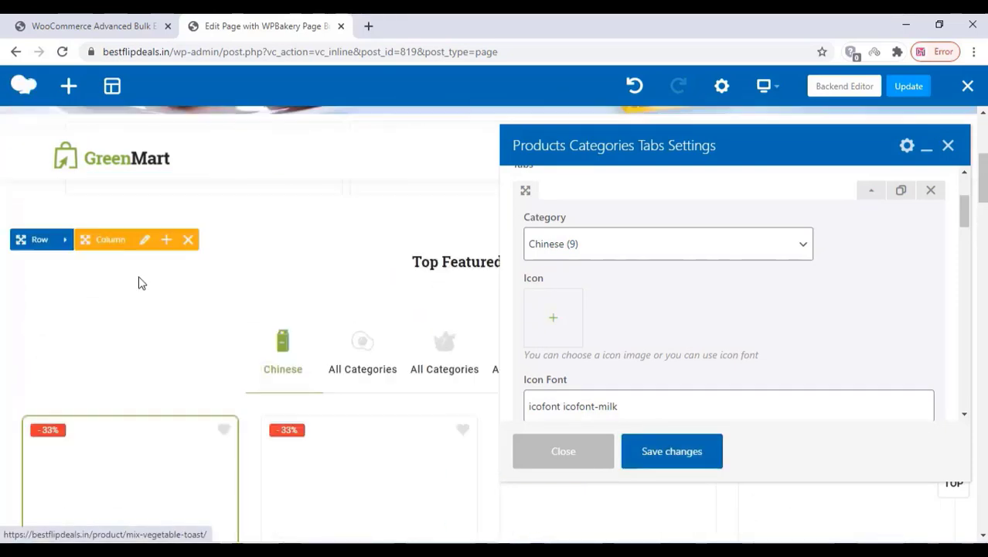
# - Set the second product tab's category to north indian and save the changes
pyautogui.scroll(-2, 735, 302)
pyautogui.scroll(1, 668, 260)
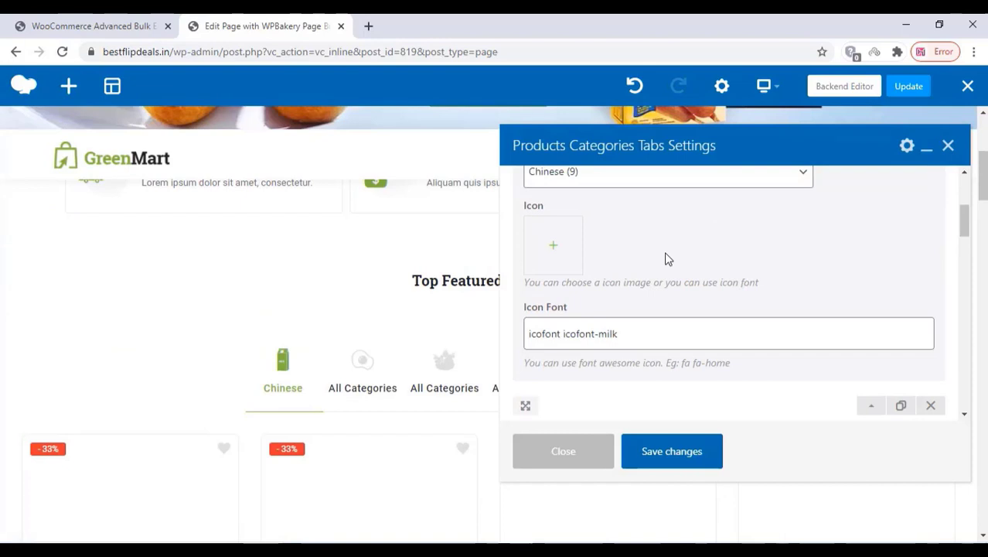
pyautogui.scroll(5, 668, 259)
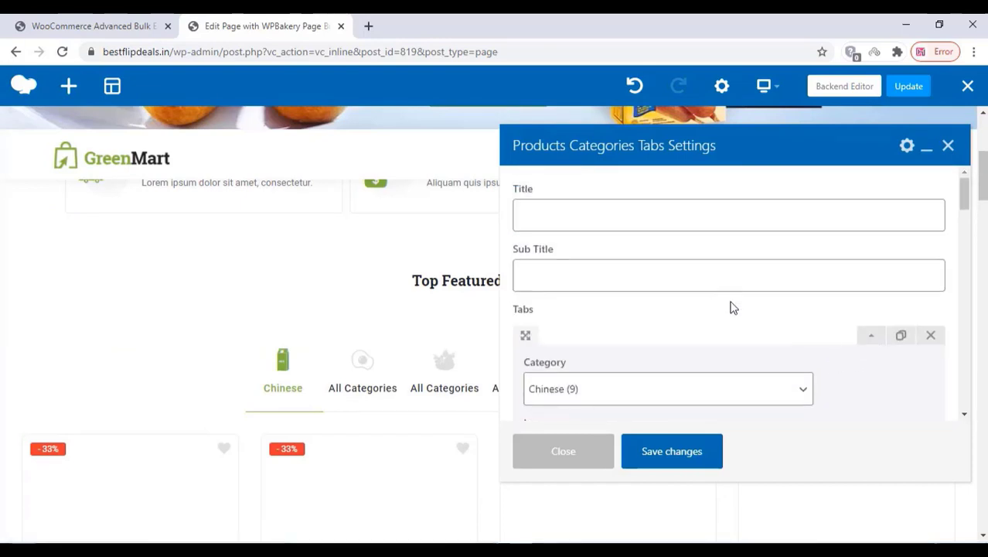
pyautogui.click(870, 338)
pyautogui.scroll(-3, 691, 309)
pyautogui.click(691, 276)
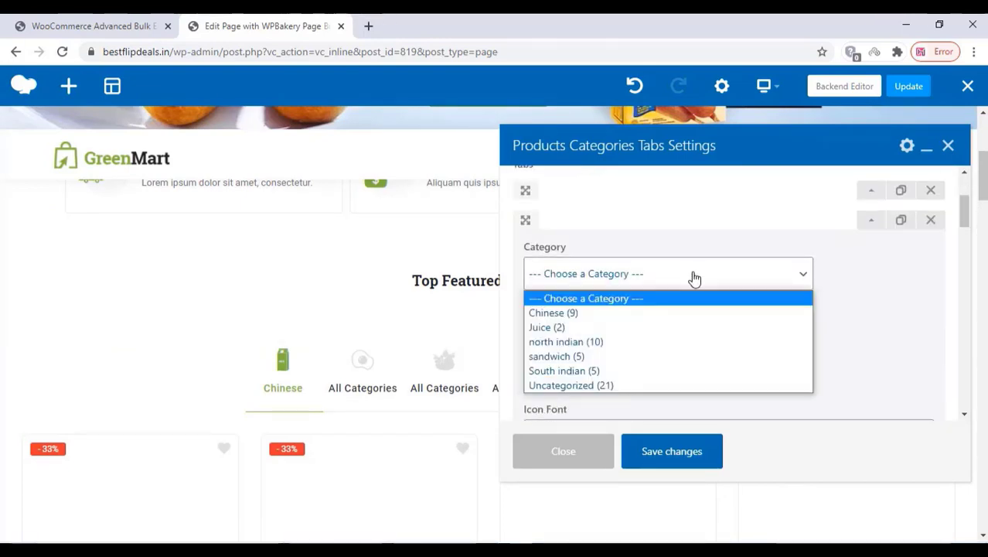
pyautogui.click(625, 345)
pyautogui.click(658, 451)
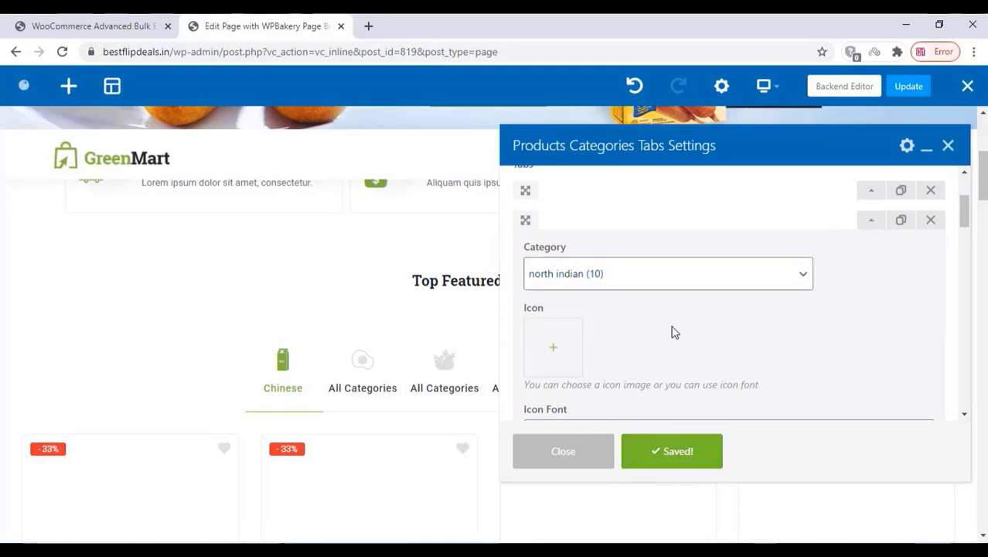
# - Set the third product tab's category to Juice and save the changes
pyautogui.click(872, 225)
pyautogui.click(871, 252)
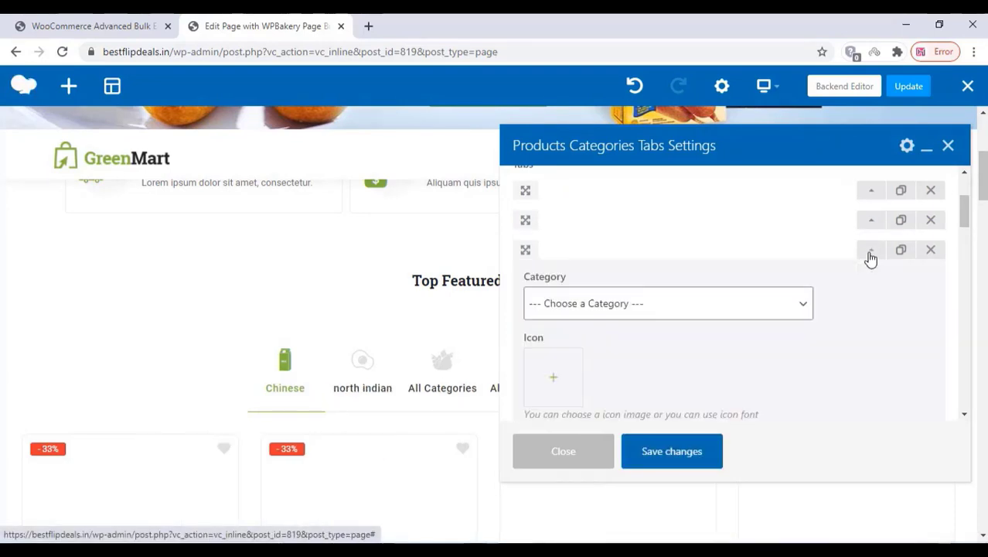
pyautogui.click(675, 310)
pyautogui.click(609, 356)
pyautogui.click(686, 453)
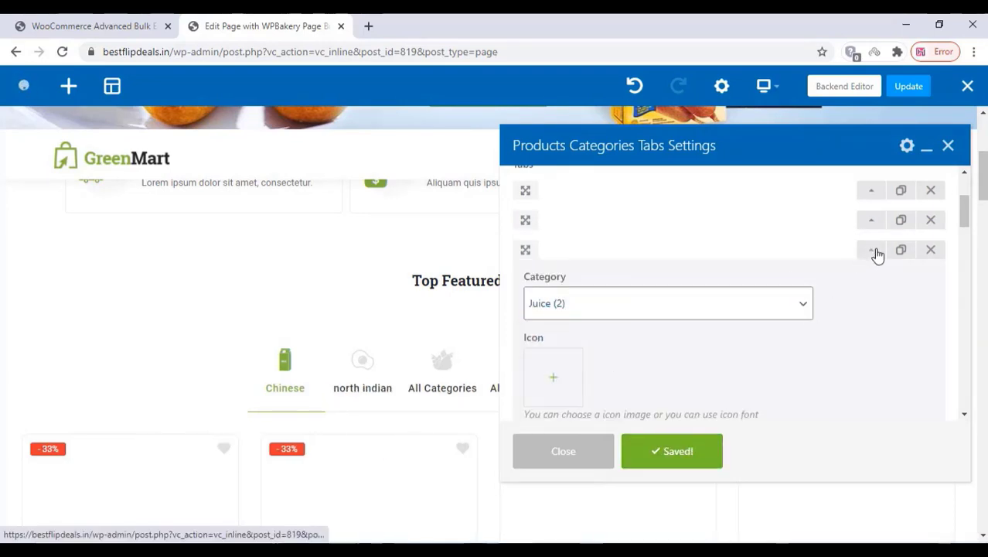
# - Set the fourth product tab's category to sandwich and save the changes
pyautogui.click(871, 250)
pyautogui.click(872, 279)
pyautogui.click(668, 333)
pyautogui.click(588, 415)
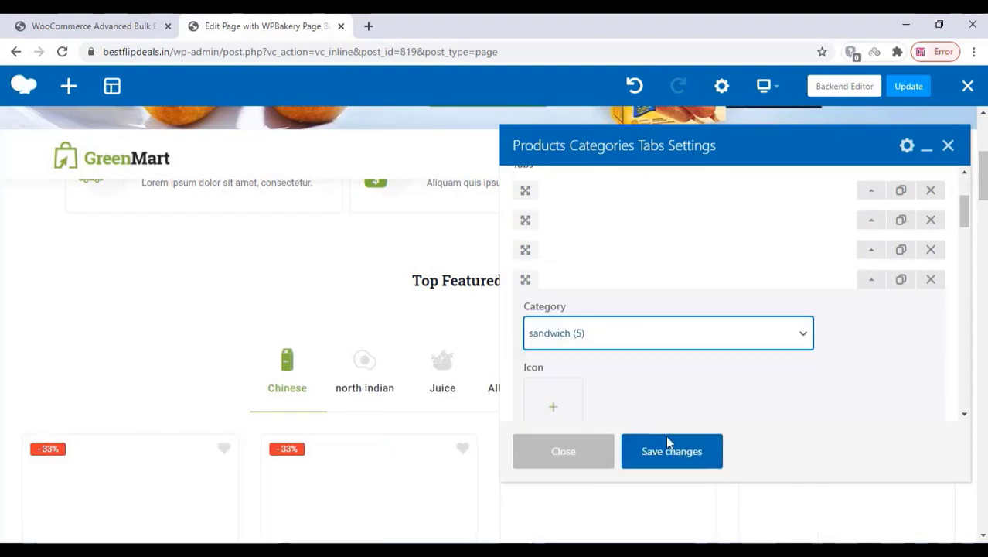
pyautogui.click(666, 451)
# - Set the fifth product tab's category to South indian and save the changes
pyautogui.click(871, 279)
pyautogui.click(871, 310)
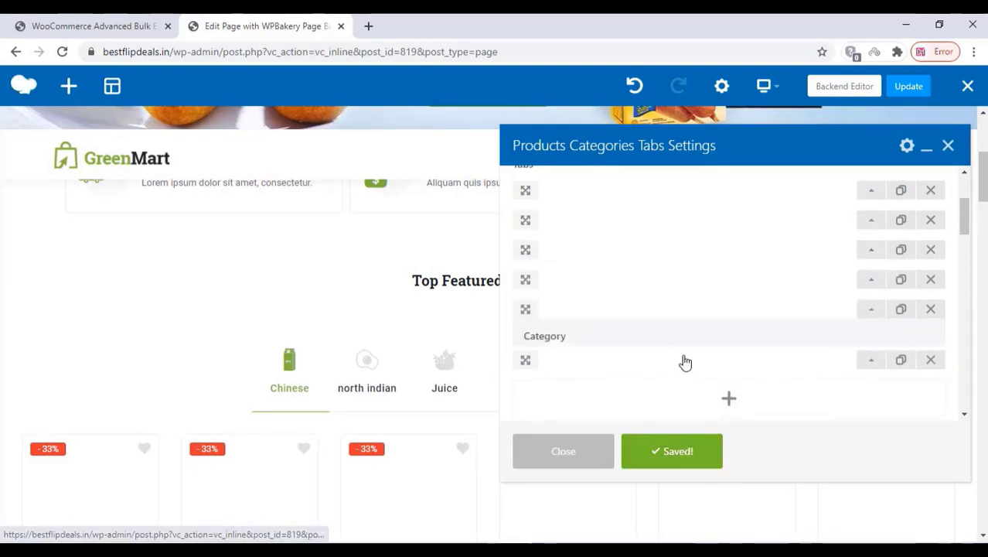
pyautogui.scroll(-2, 684, 360)
pyautogui.click(684, 224)
pyautogui.click(621, 315)
pyautogui.click(672, 451)
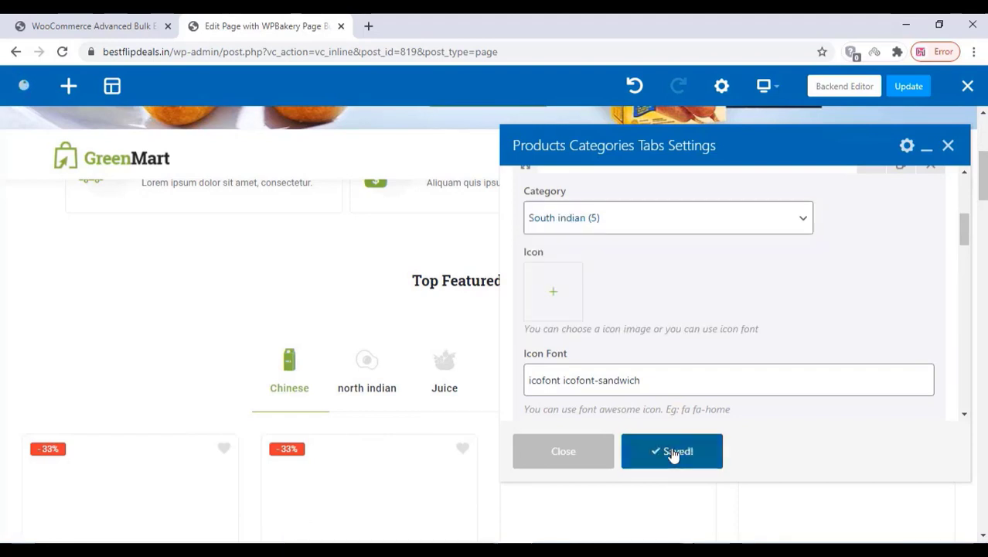
pyautogui.scroll(2, 864, 313)
pyautogui.click(870, 309)
pyautogui.click(743, 338)
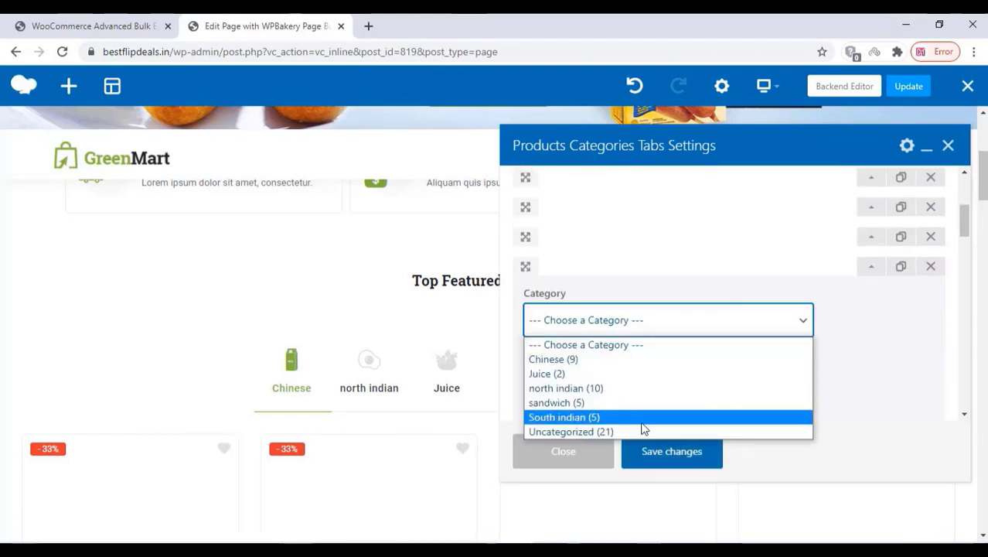
pyautogui.scroll(-1, 848, 397)
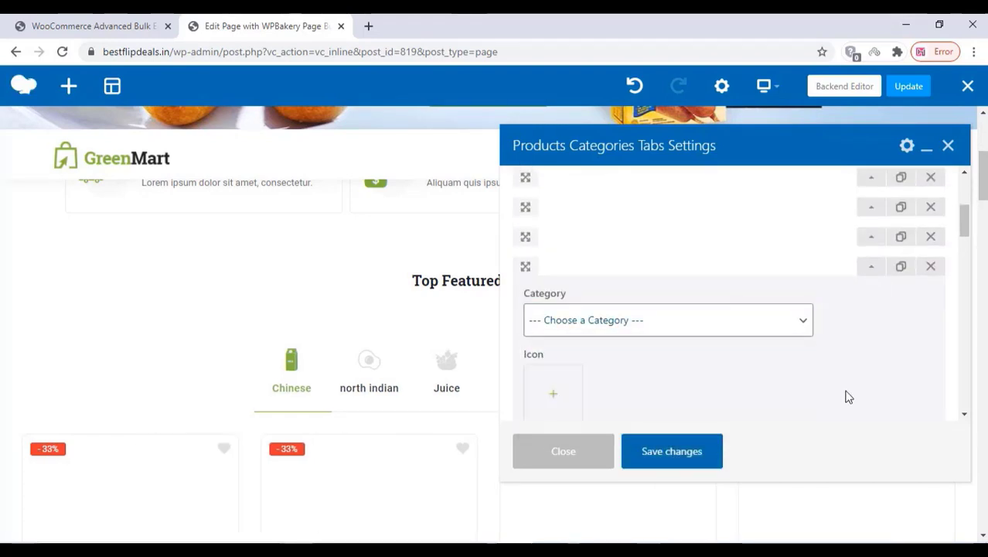
# - Close the Products Categories Tabs settings and update the home page
pyautogui.click(948, 148)
pyautogui.scroll(-5, 466, 470)
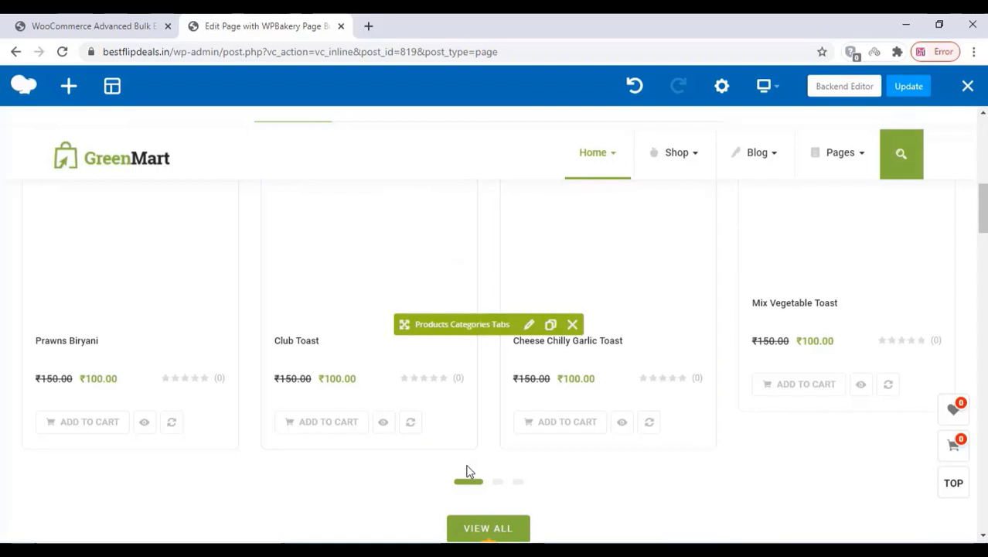
pyautogui.click(910, 87)
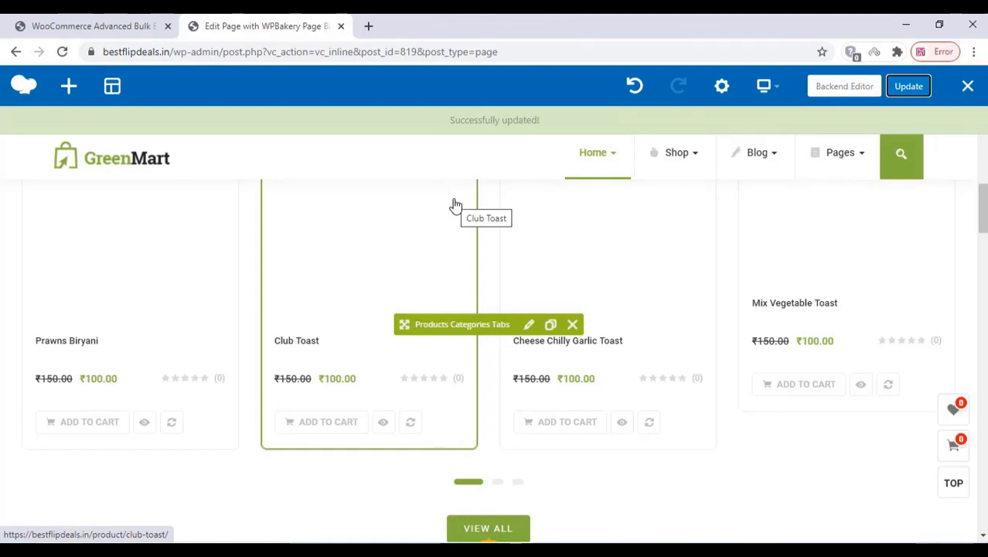
# - Open the Single Image settings of the "Sale 70% OFF in this week" banner
pyautogui.scroll(-4, 375, 307)
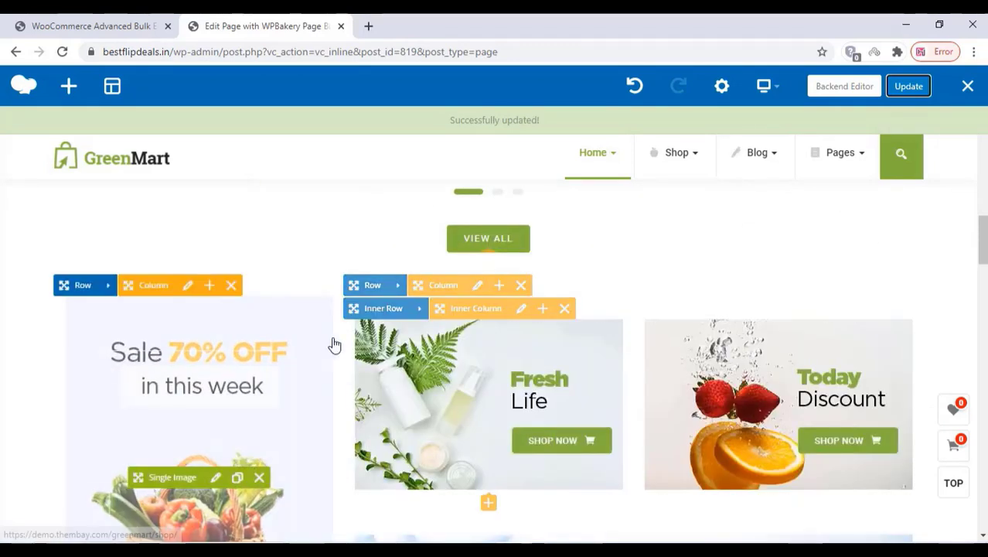
pyautogui.scroll(-3, 347, 324)
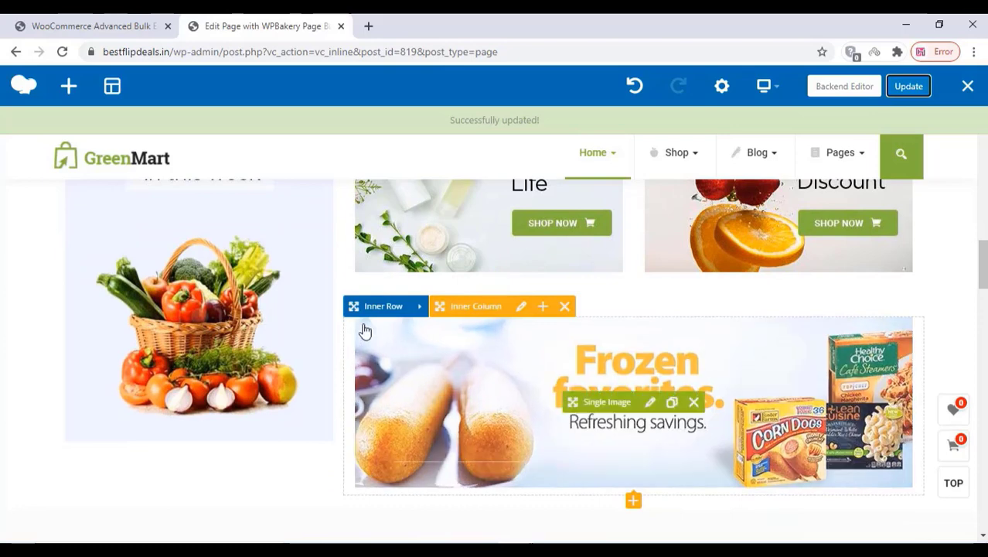
pyautogui.scroll(2, 216, 330)
pyautogui.click(215, 407)
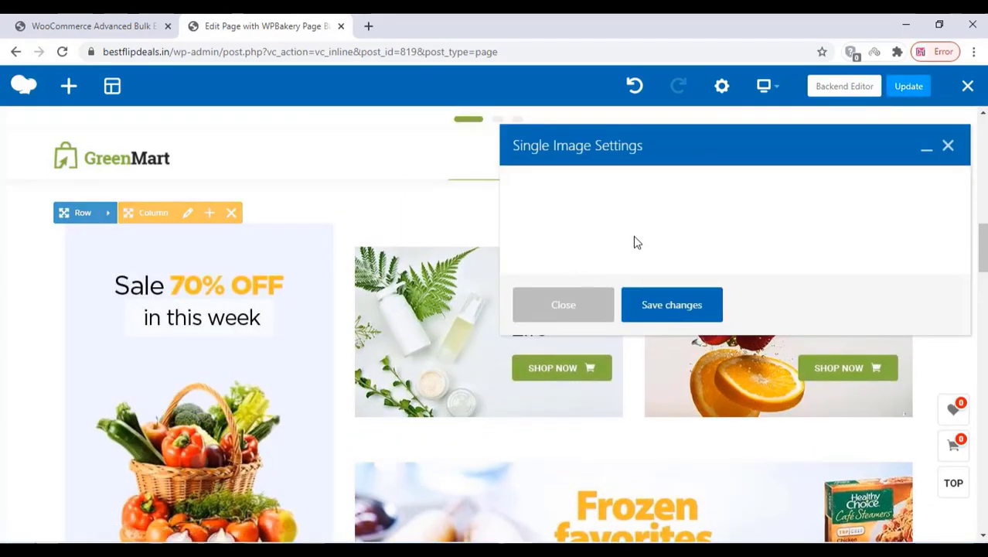
# - Upload rsz_po from the Downloads folder as the banner's image, save the image settings and update the page
pyautogui.scroll(-2, 634, 236)
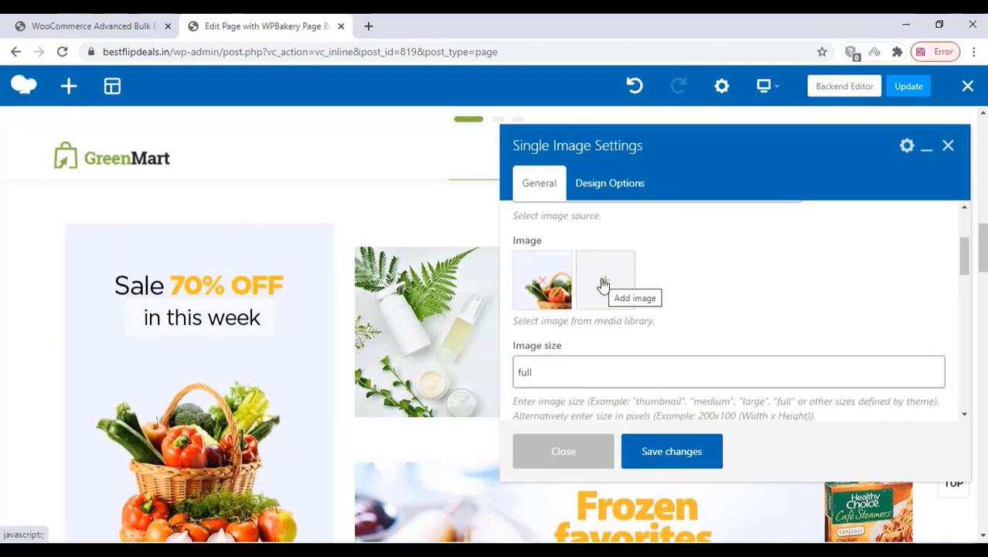
pyautogui.click(603, 284)
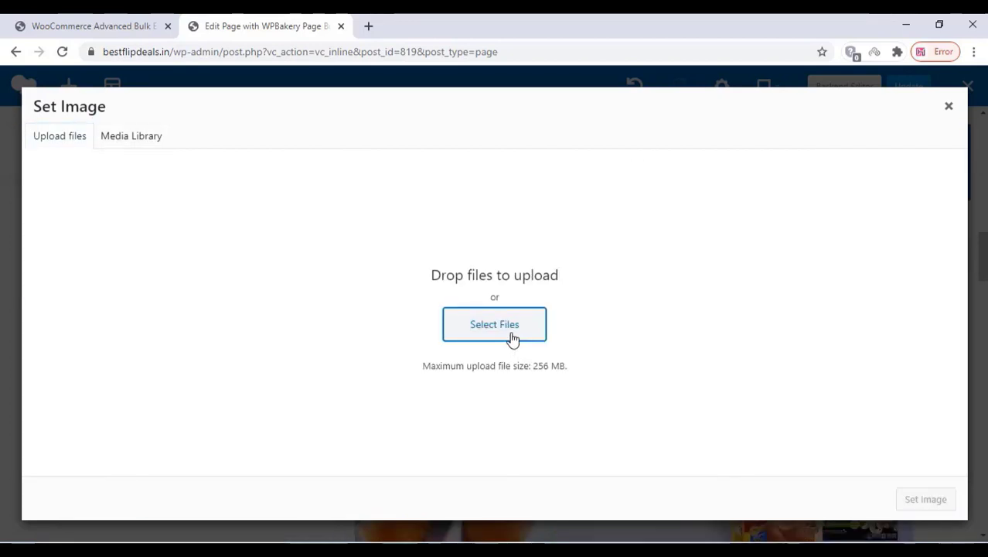
pyautogui.click(494, 324)
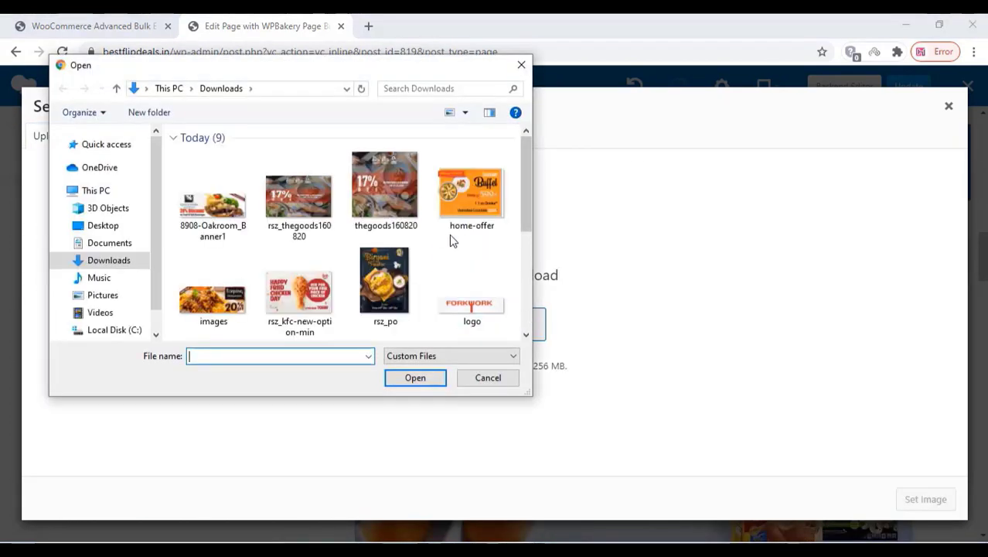
pyautogui.click(394, 285)
pyautogui.click(415, 377)
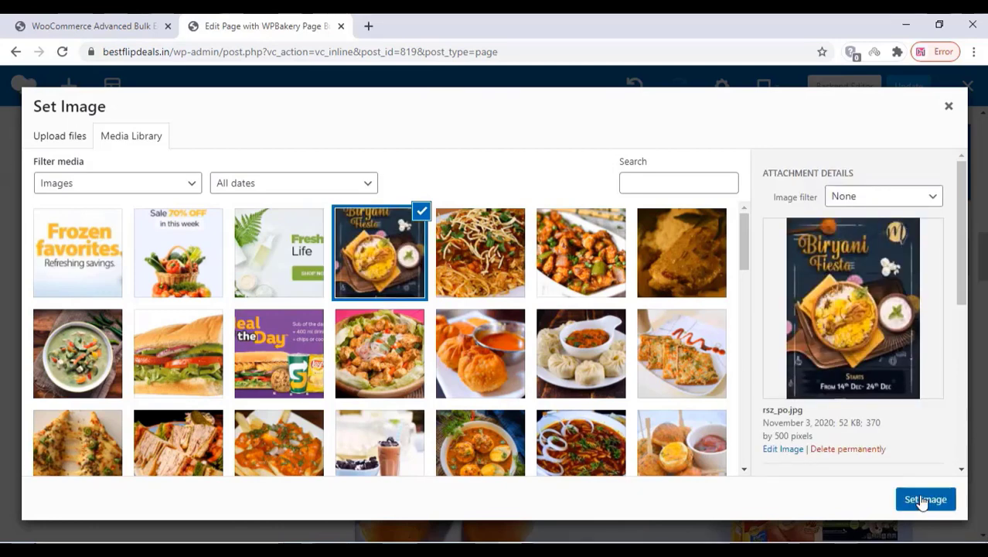
pyautogui.click(923, 501)
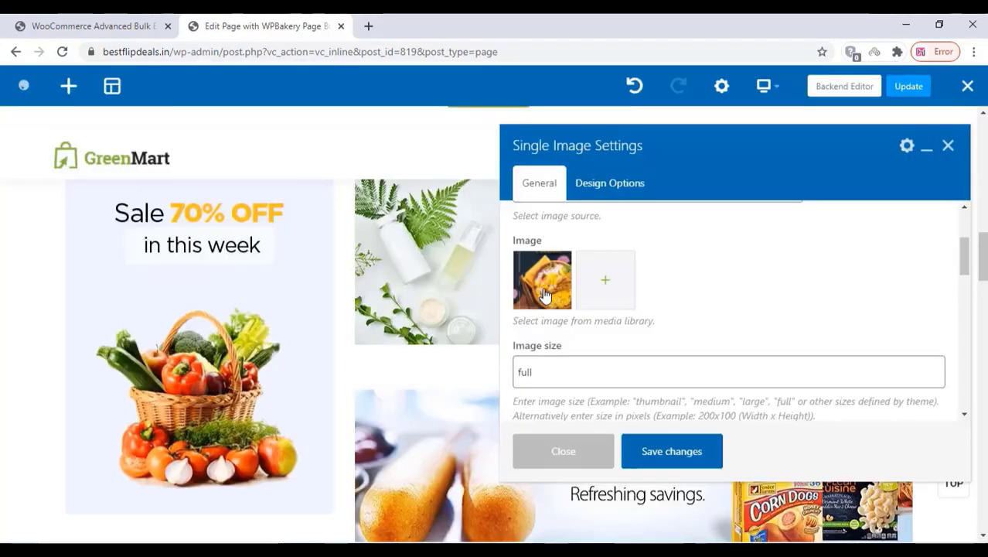
pyautogui.click(673, 460)
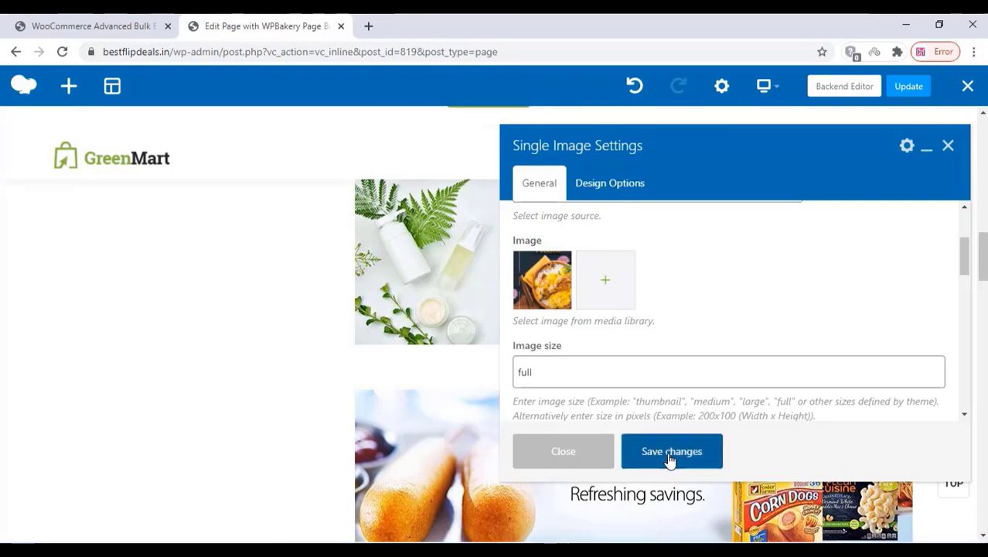
pyautogui.click(948, 147)
# - Open the Tbay Product CountDown settings of the Deals of The Day block and review its category, item count and layout options
pyautogui.moveTo(505, 261)
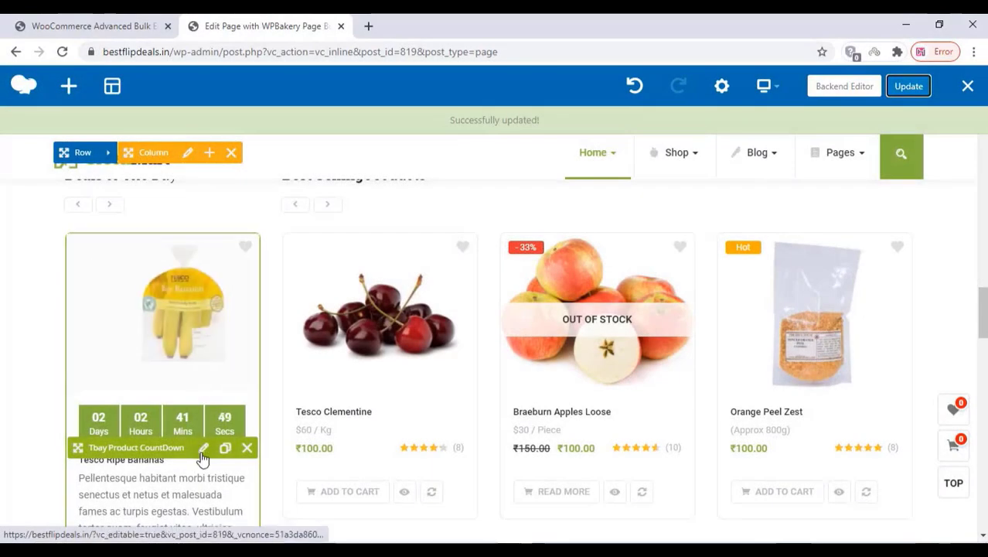
pyautogui.click(207, 450)
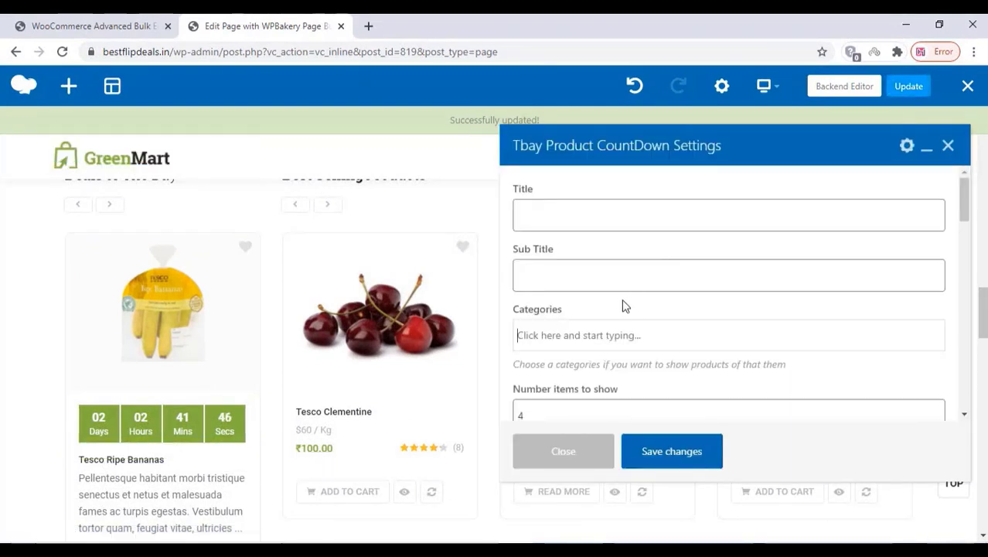
pyautogui.scroll(-1, 626, 307)
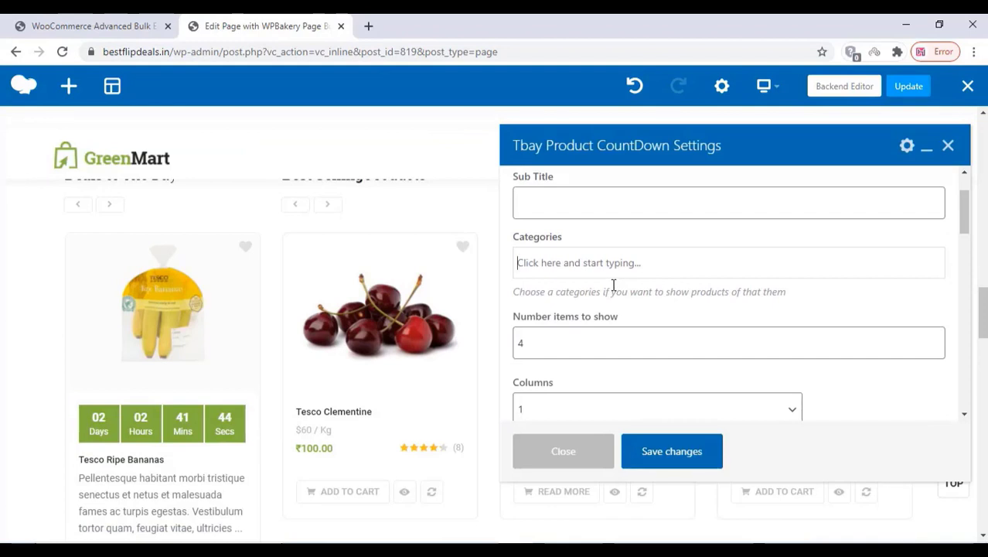
pyautogui.scroll(-3, 611, 286)
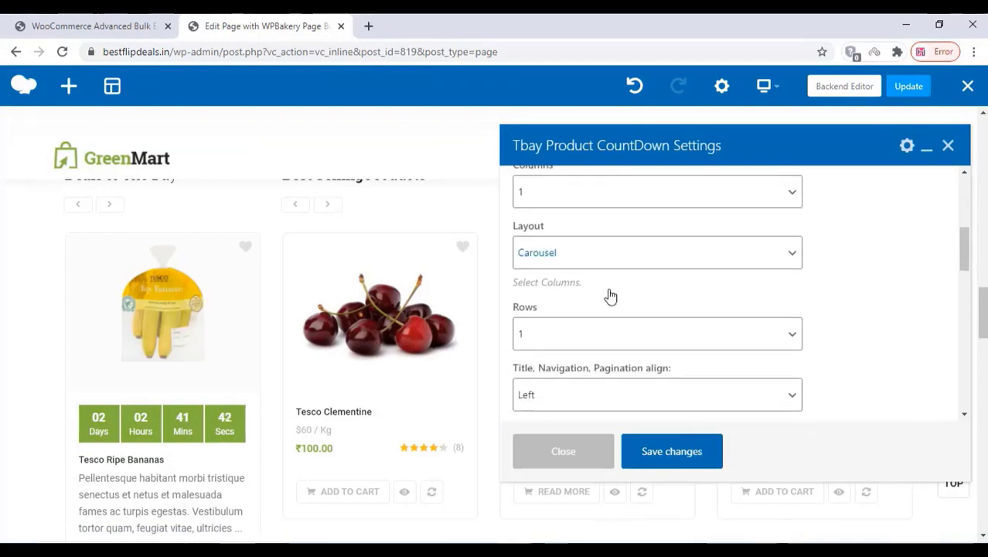
pyautogui.scroll(4, 611, 297)
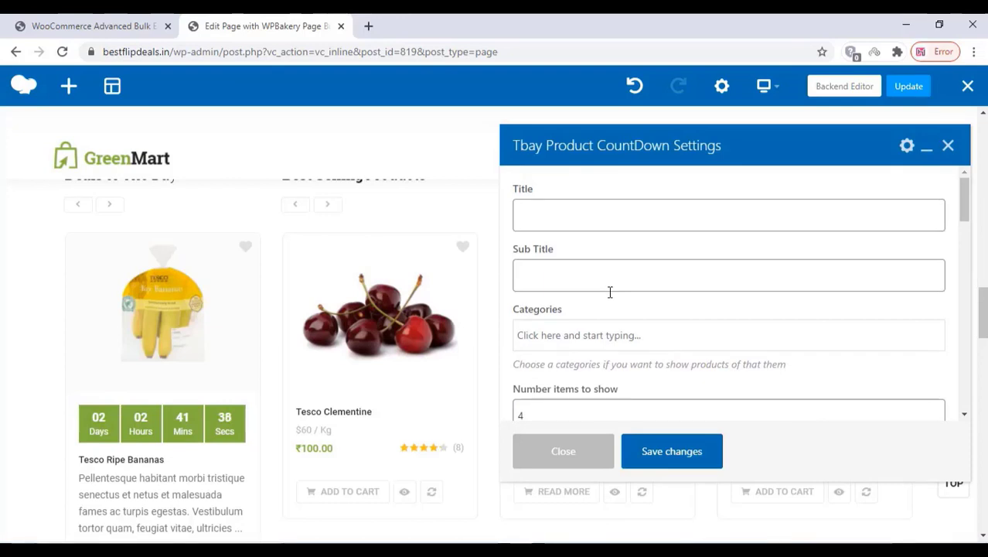
# - Review the published home page's product tabs, promotional banners, Deals of The Day and Best Selling Products sections
pyautogui.moveTo(748, 117)
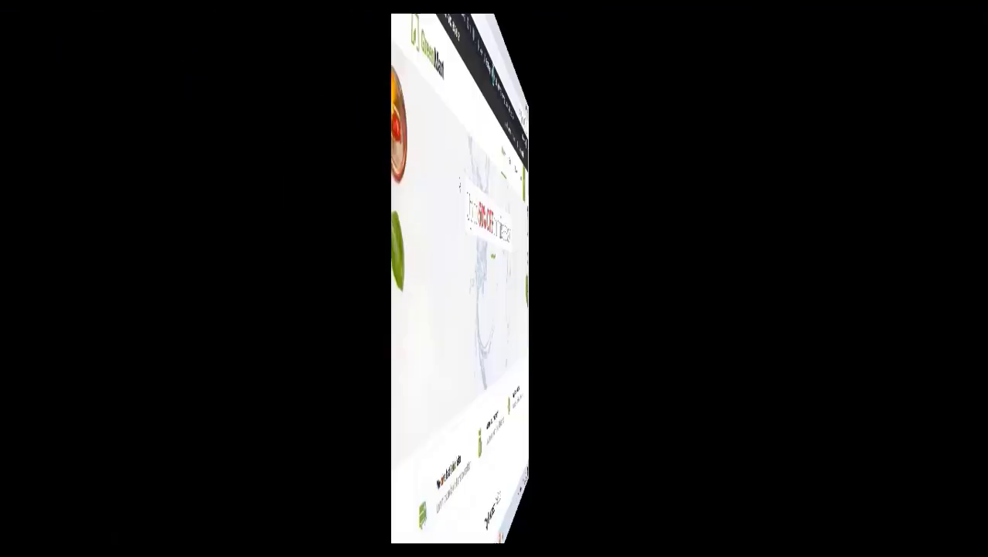
pyautogui.scroll(-5, 244, 209)
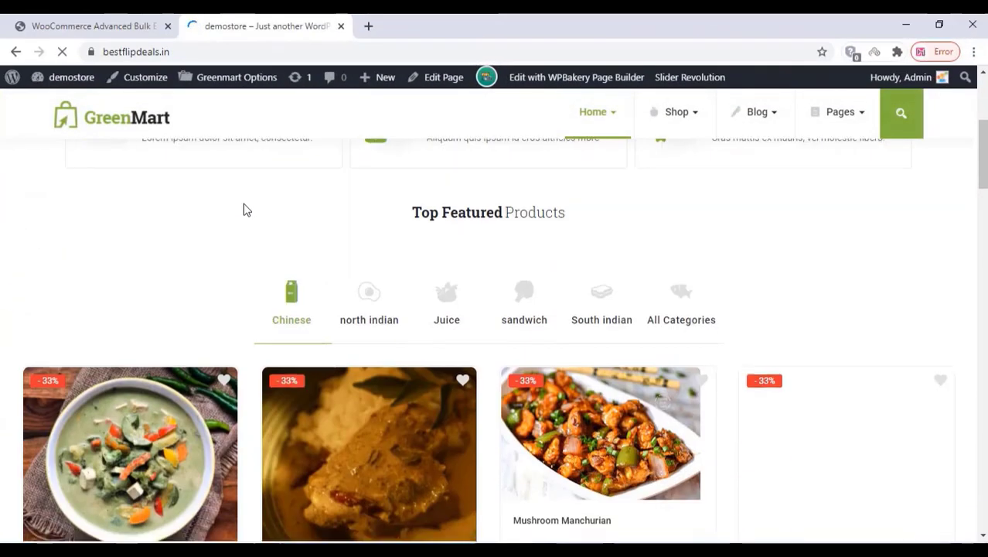
pyautogui.scroll(-3, 243, 209)
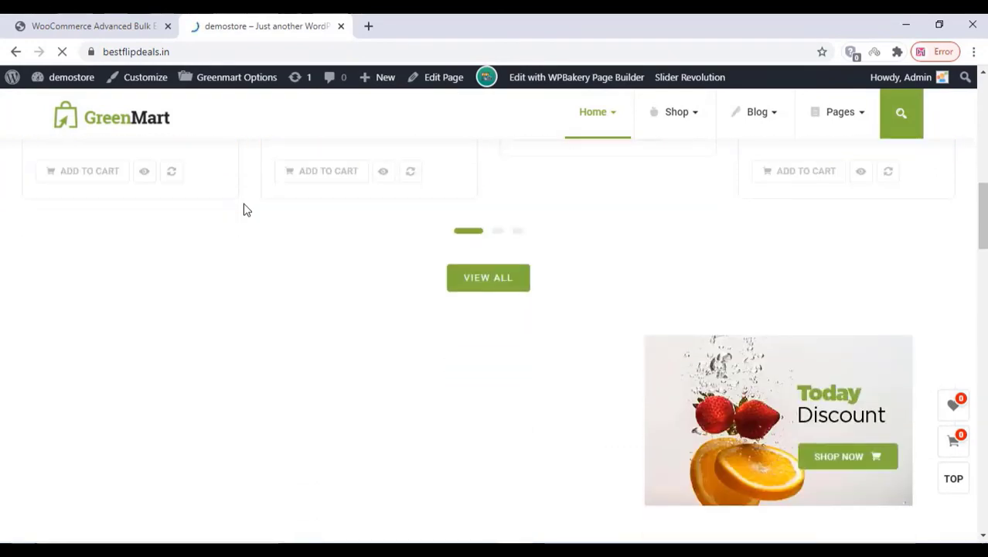
pyautogui.scroll(-2, 243, 209)
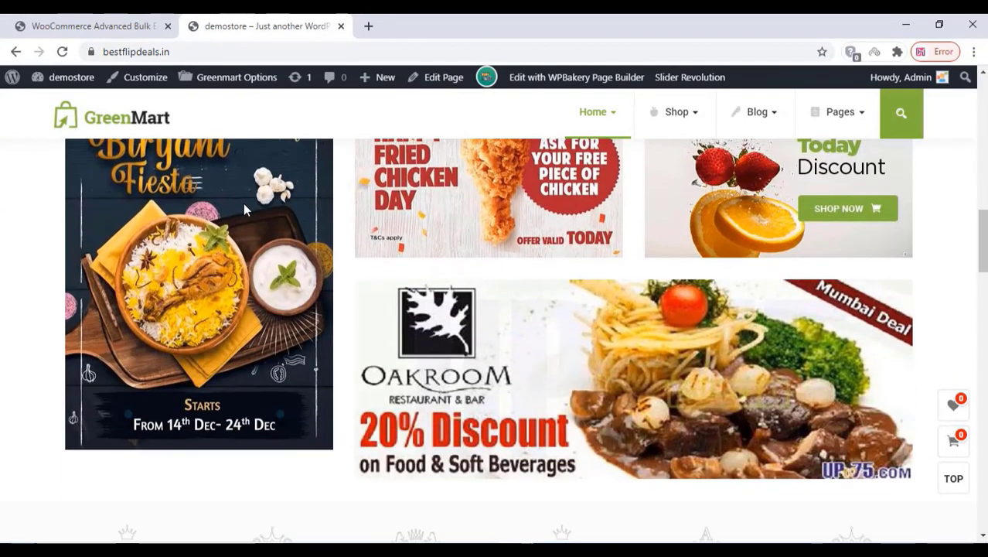
pyautogui.scroll(-3, 244, 207)
pyautogui.scroll(-3, 244, 209)
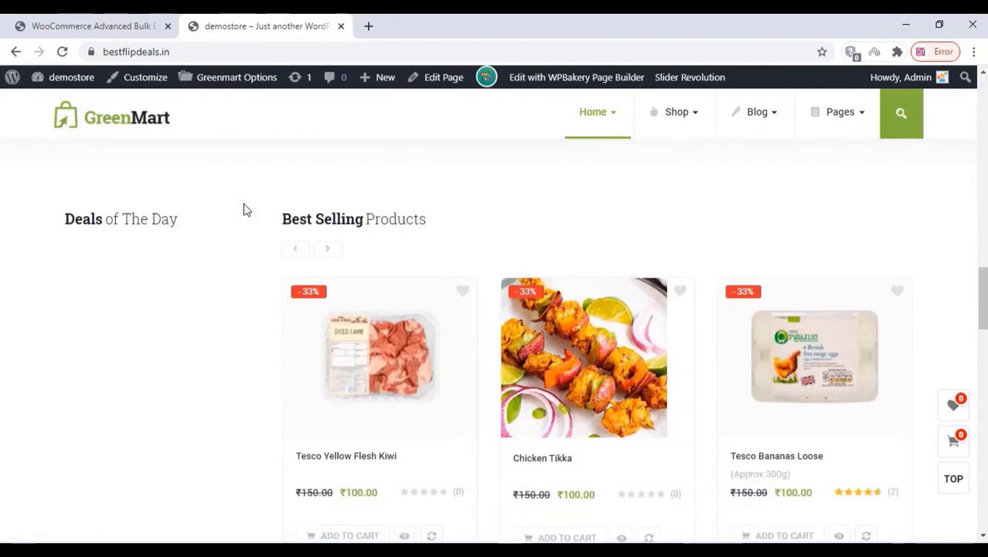
pyautogui.scroll(-4, 244, 209)
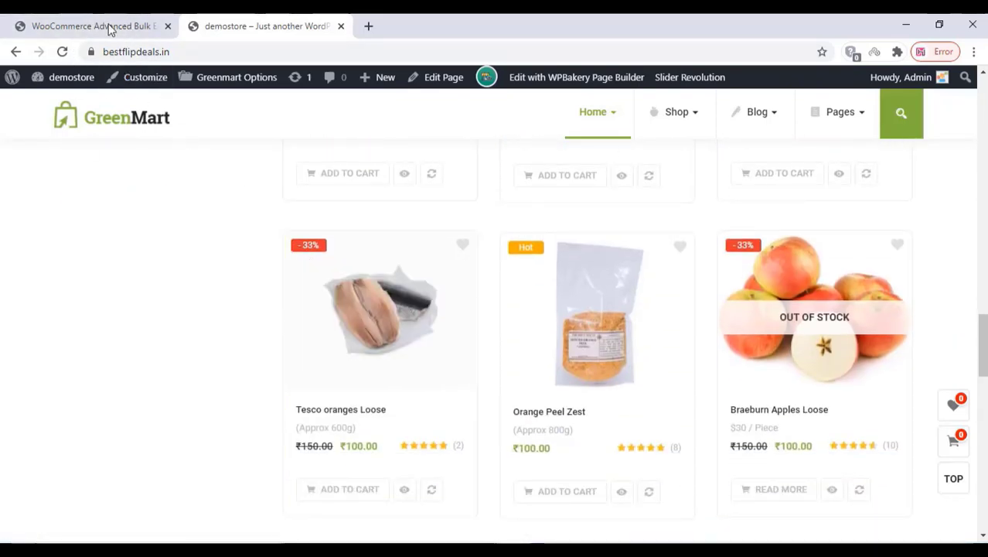
pyautogui.scroll(10, 77, 243)
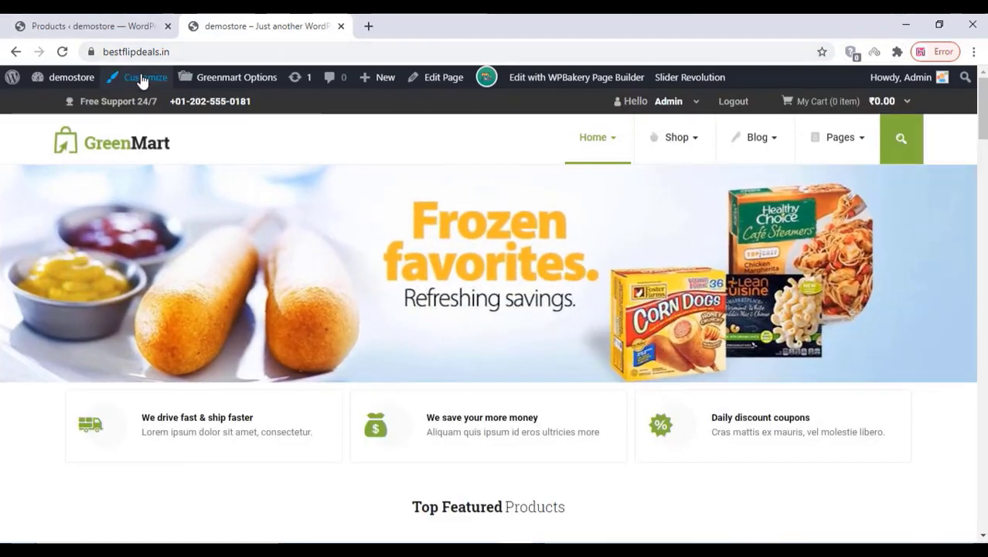
# - Open the Header Config settings in the site's theme customizer
pyautogui.click(143, 79)
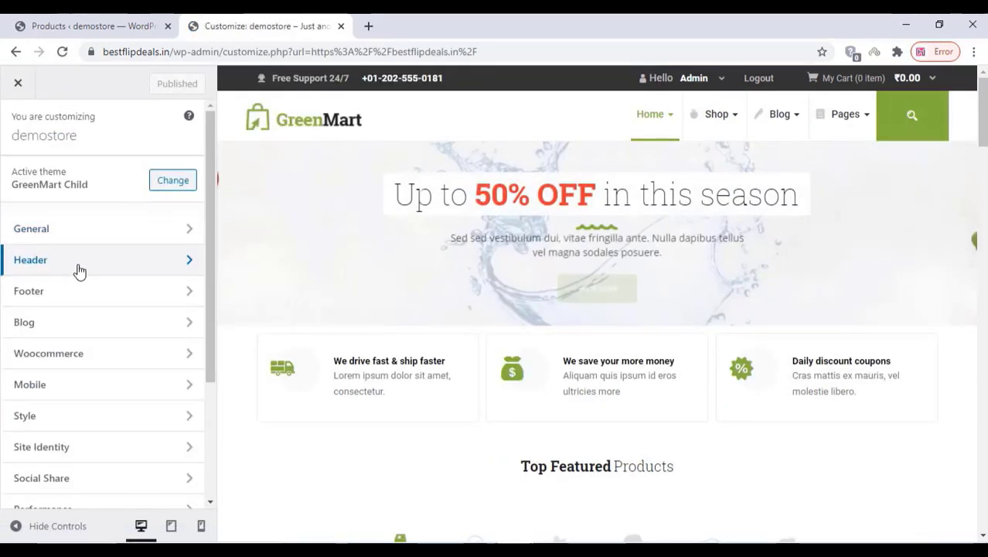
pyautogui.click(77, 271)
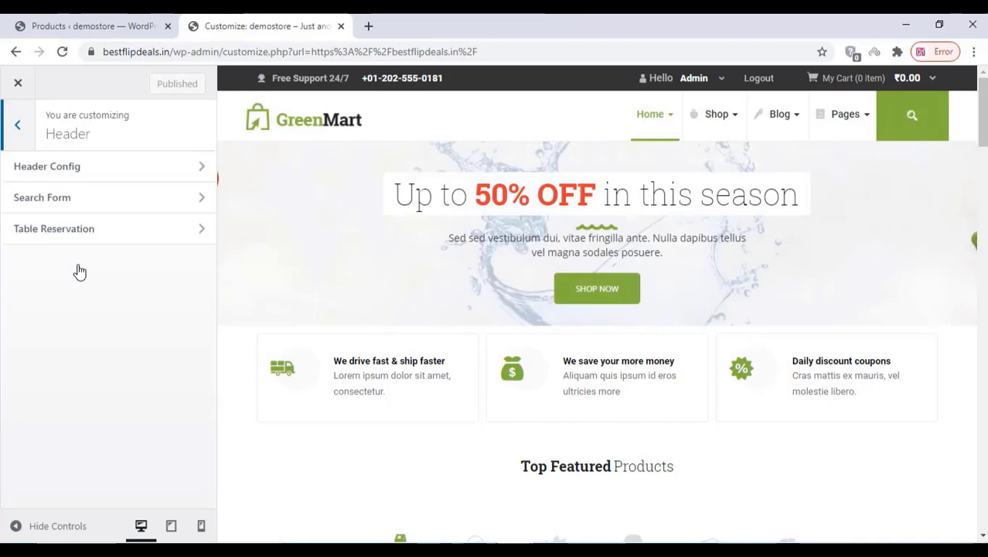
pyautogui.click(85, 171)
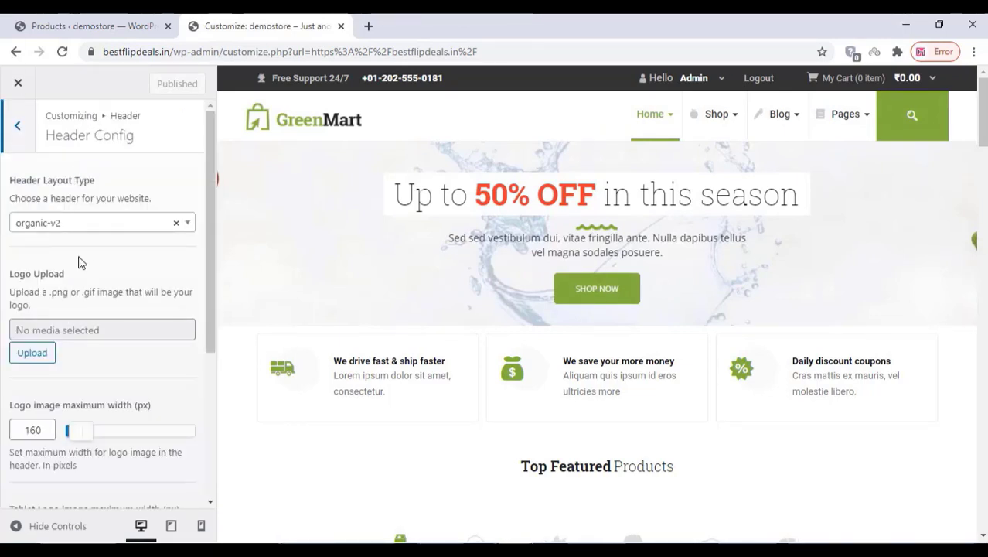
# - Upload the logo file from the Downloads folder as the site's header logo and return to the Header section
pyautogui.scroll(-3, 78, 260)
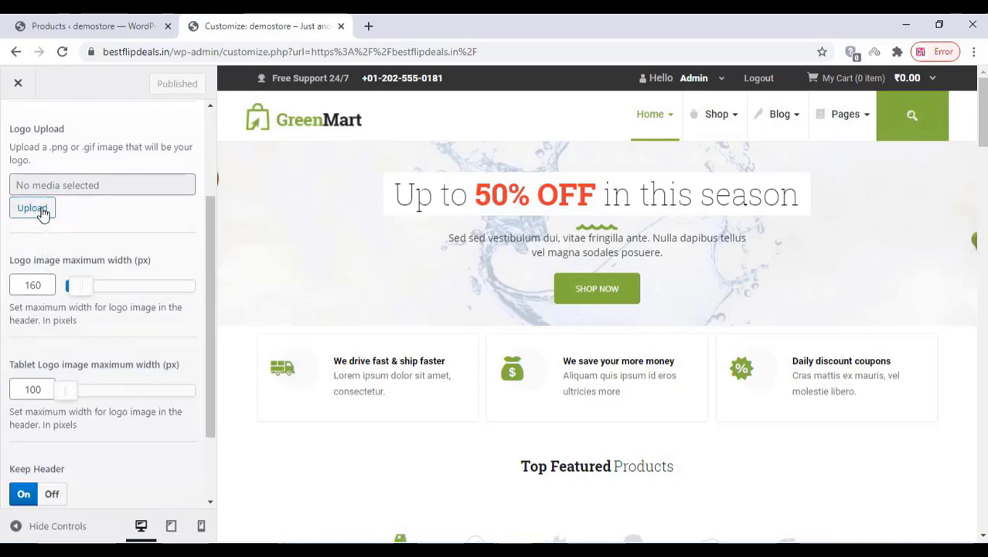
pyautogui.click(42, 211)
pyautogui.click(57, 136)
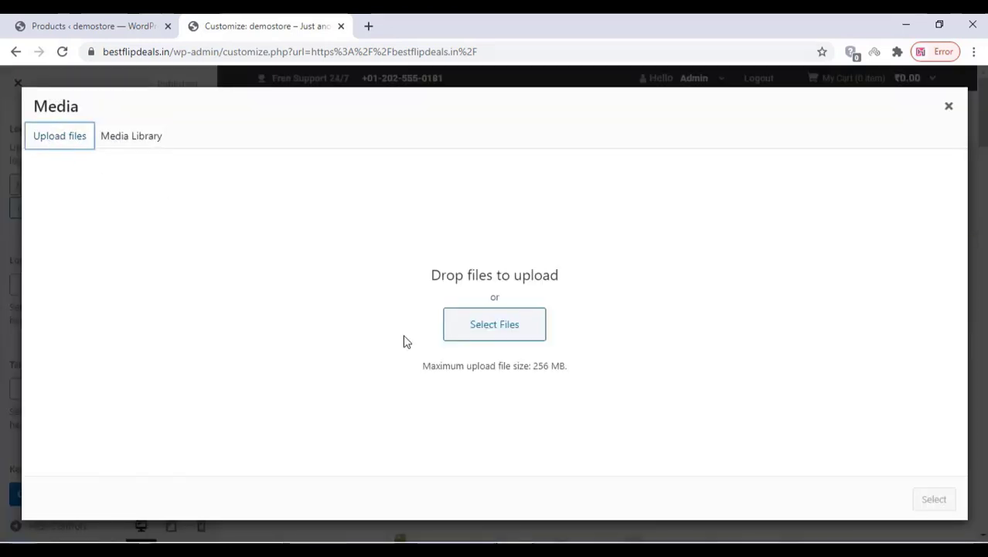
pyautogui.click(481, 327)
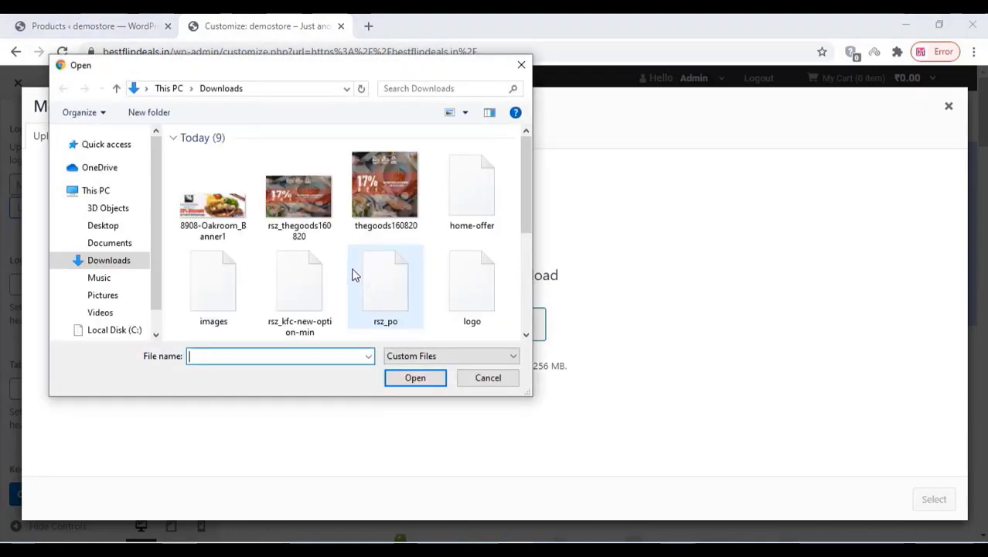
pyautogui.click(469, 303)
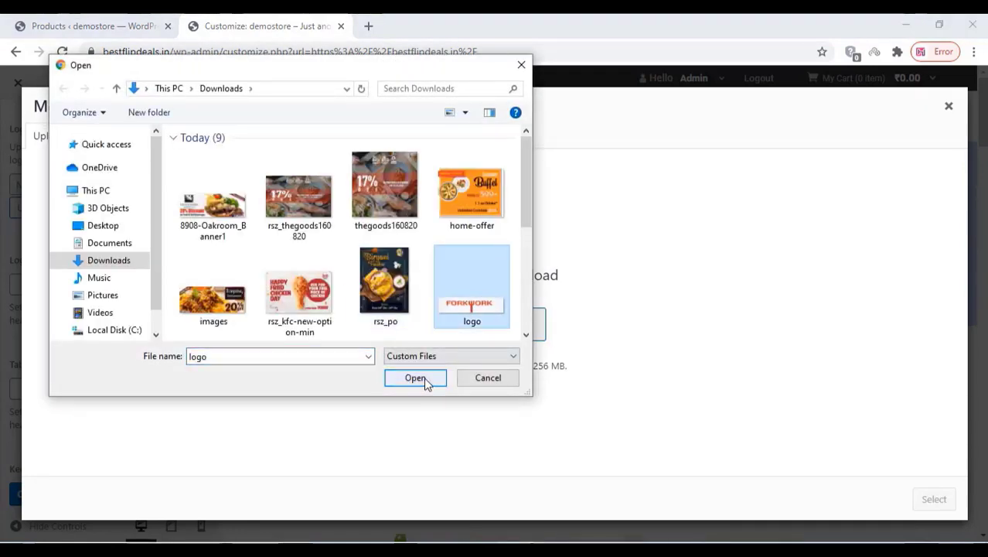
pyautogui.click(426, 381)
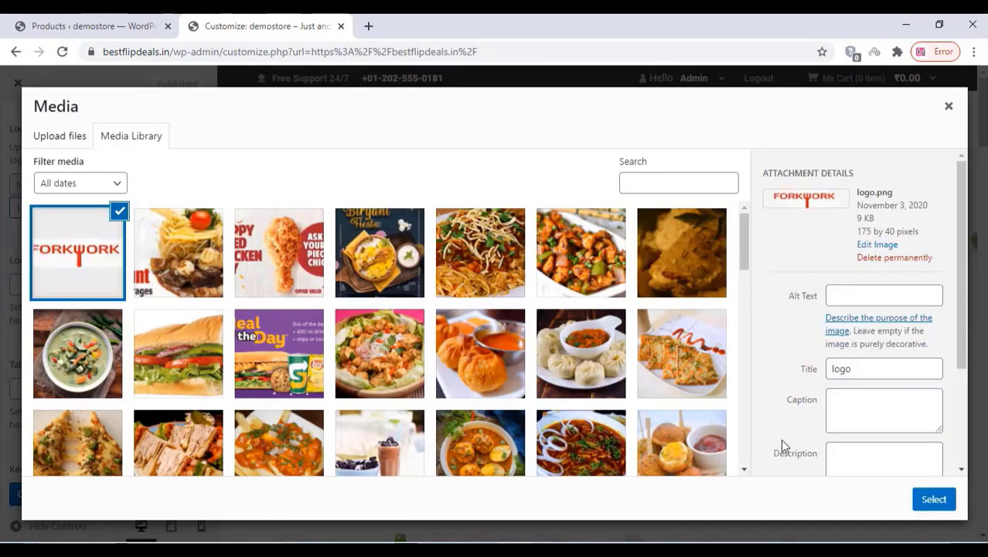
pyautogui.click(933, 499)
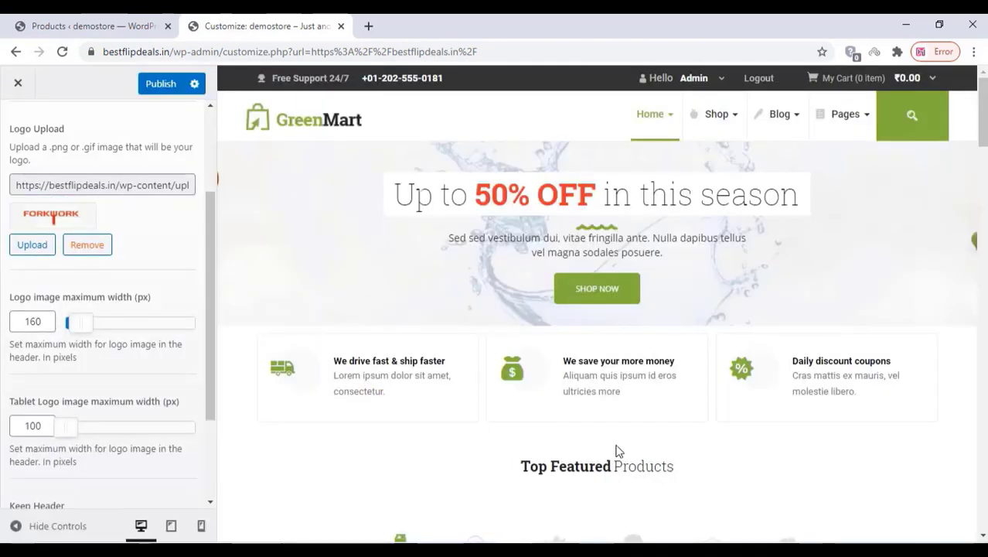
pyautogui.press('Escape')
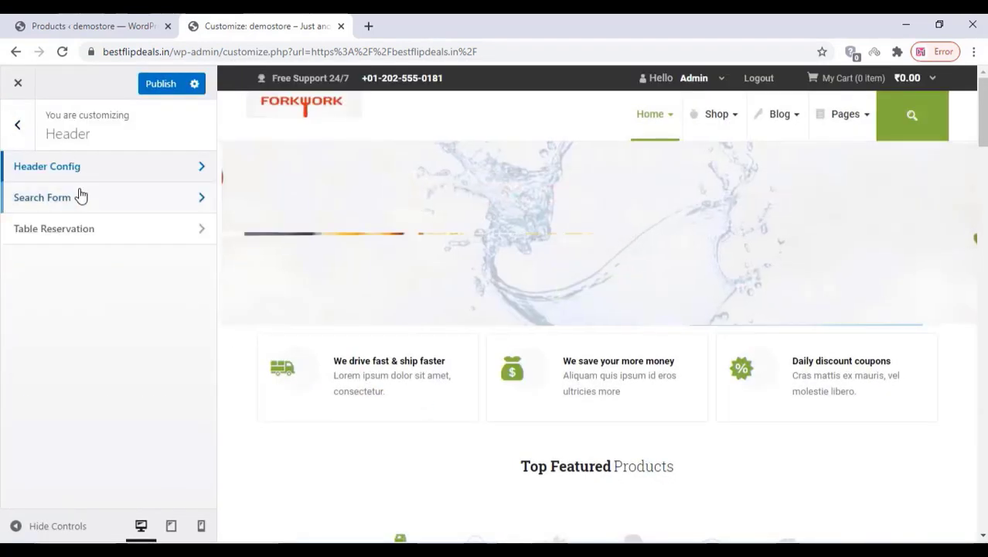
pyautogui.click(26, 128)
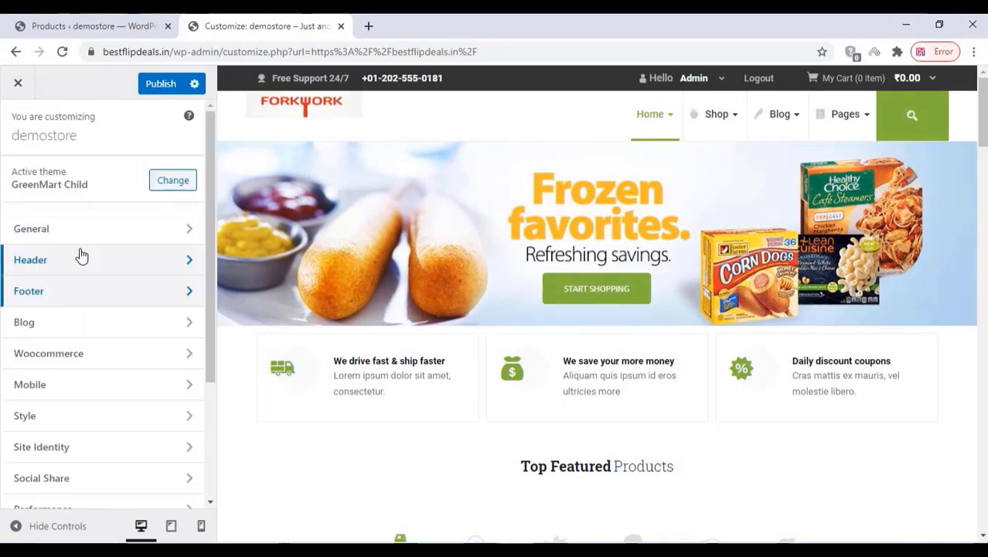
pyautogui.click(87, 245)
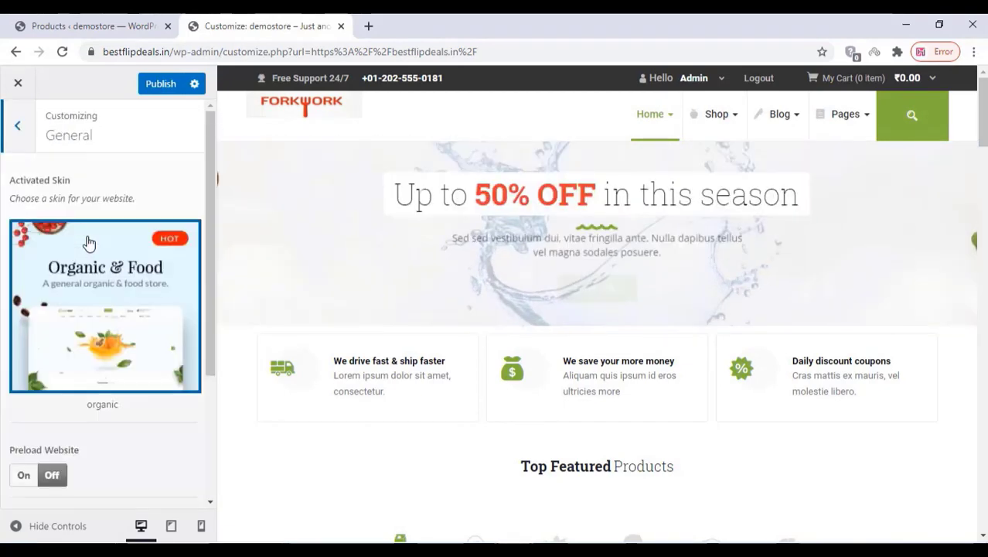
pyautogui.scroll(-3, 95, 288)
pyautogui.scroll(3, 95, 288)
# - Change the site title in the Site Identity settings to "foodstore"
pyautogui.click(18, 128)
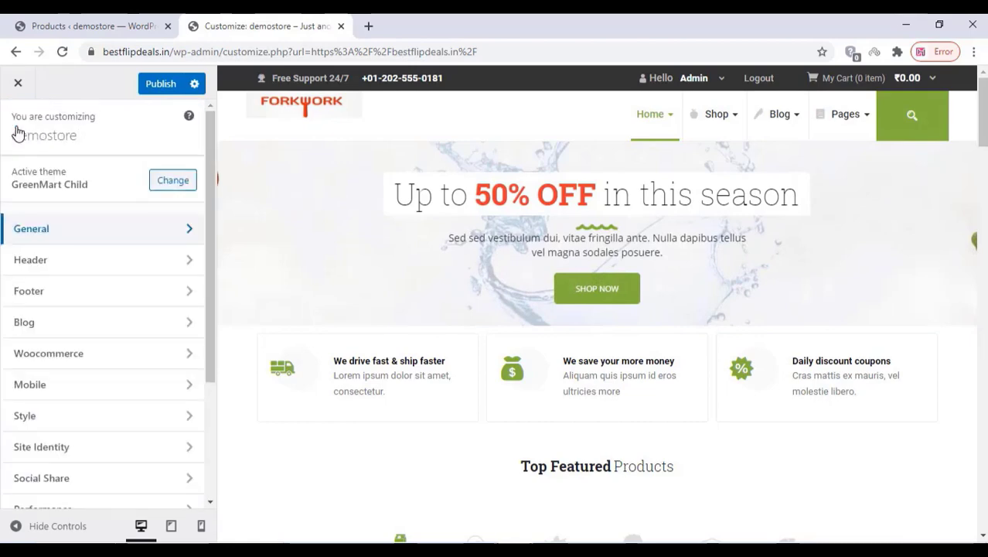
pyautogui.scroll(-3, 99, 335)
pyautogui.click(73, 306)
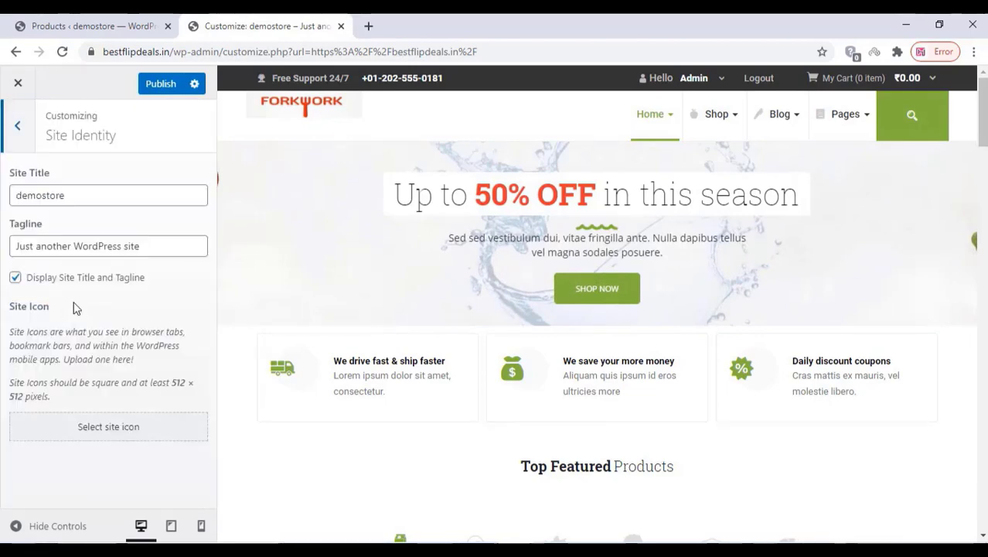
pyautogui.moveTo(82, 195); pyautogui.dragTo(15, 203)
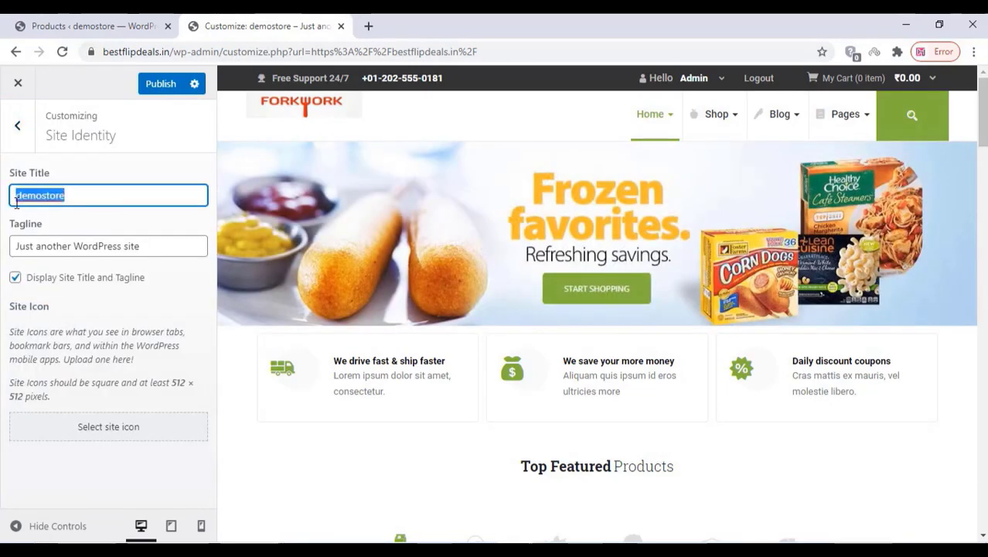
pyautogui.write('Foodsto')
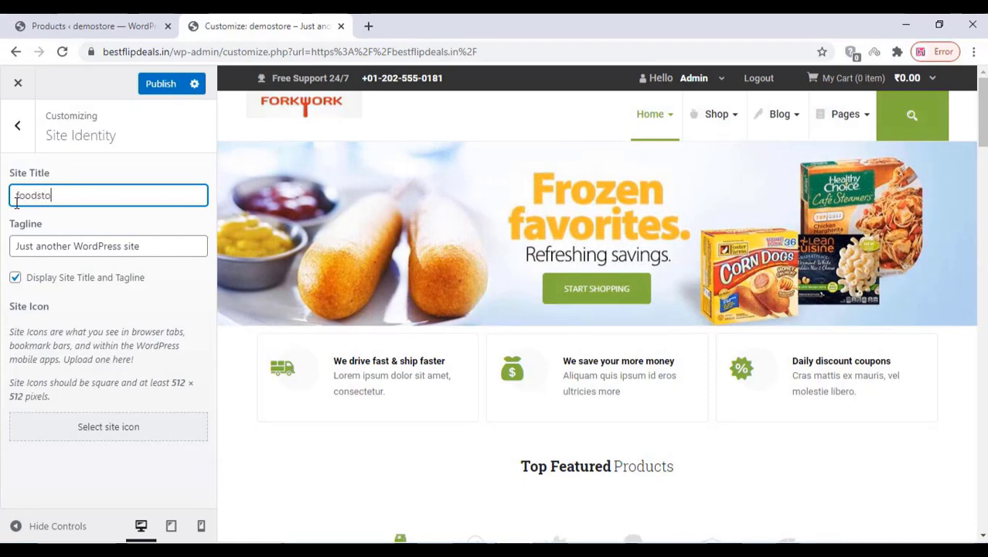
pyautogui.write('re')
# - Replace the site tagline with "delivering tasty foods"
pyautogui.moveTo(138, 246); pyautogui.dragTo(4, 265)
pyautogui.write('de')
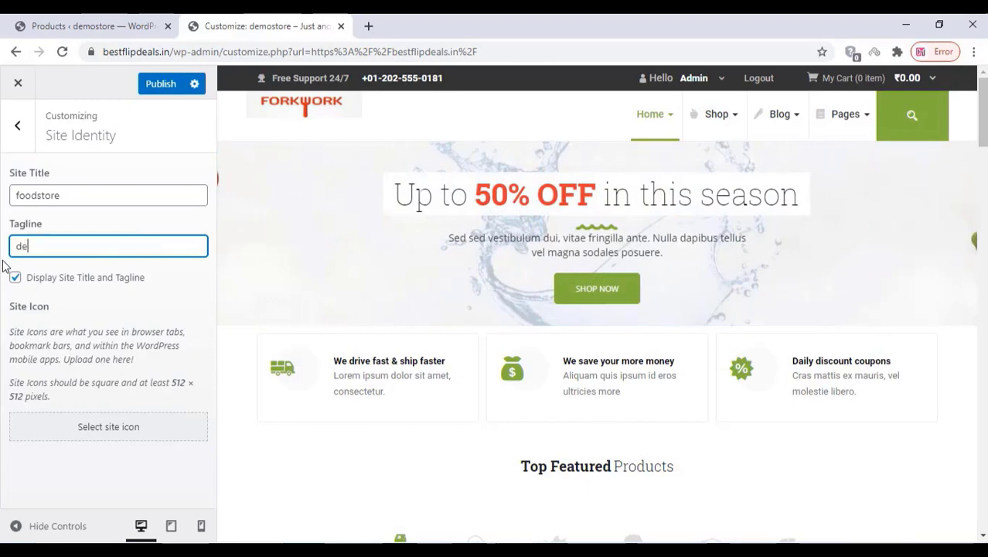
pyautogui.write('livering t')
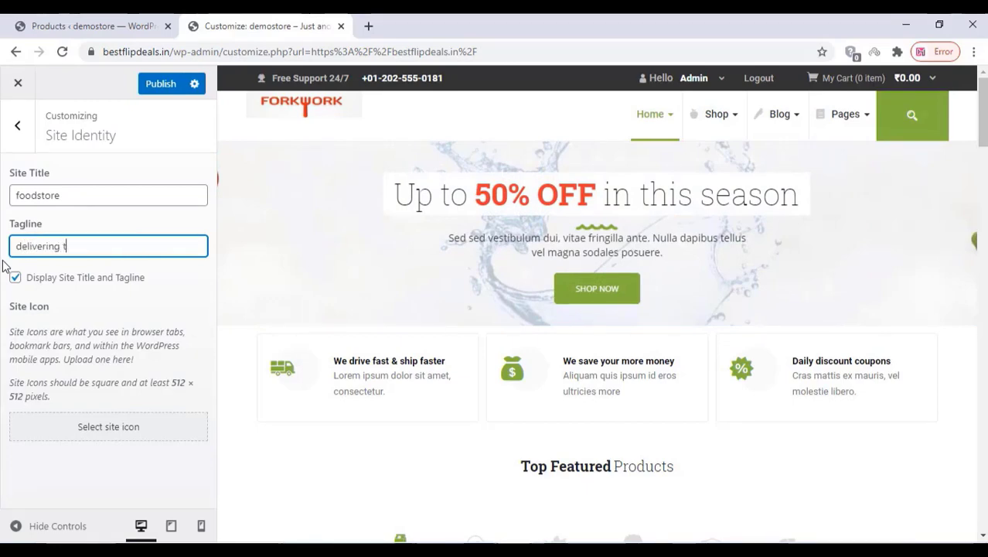
pyautogui.write('asty foods')
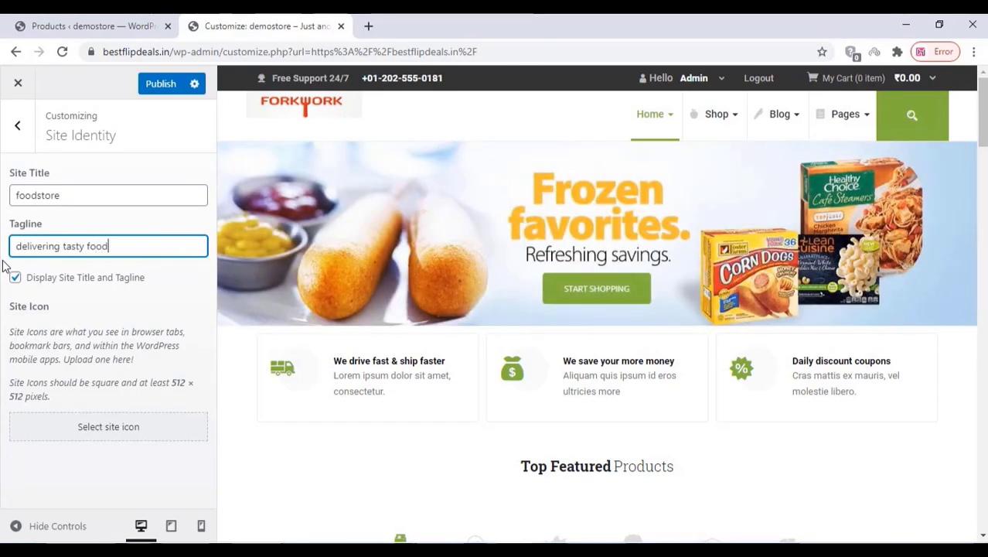
# - Upload the orange restaurant logo image "download" from New folder in Downloads for the site icon
pyautogui.click(106, 433)
pyautogui.click(64, 133)
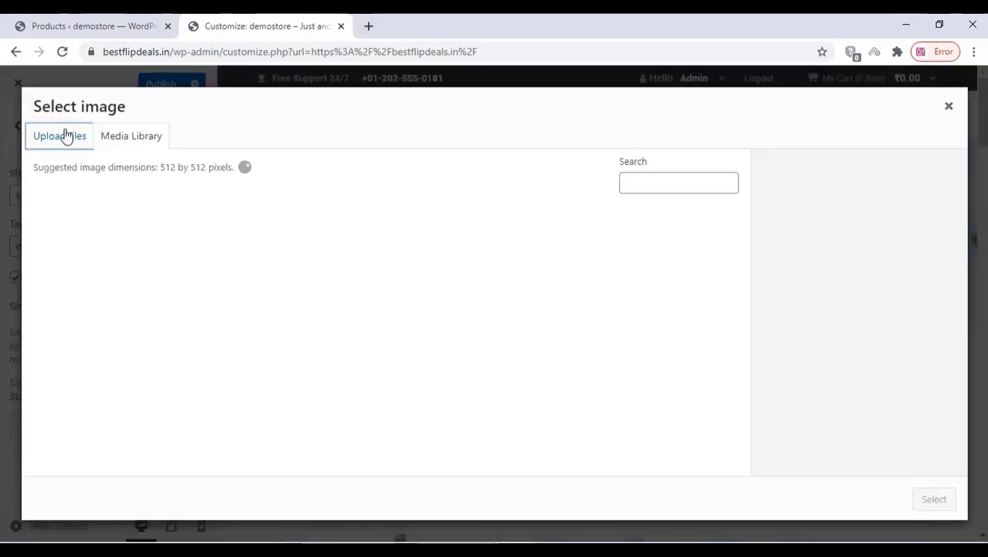
pyautogui.click(474, 334)
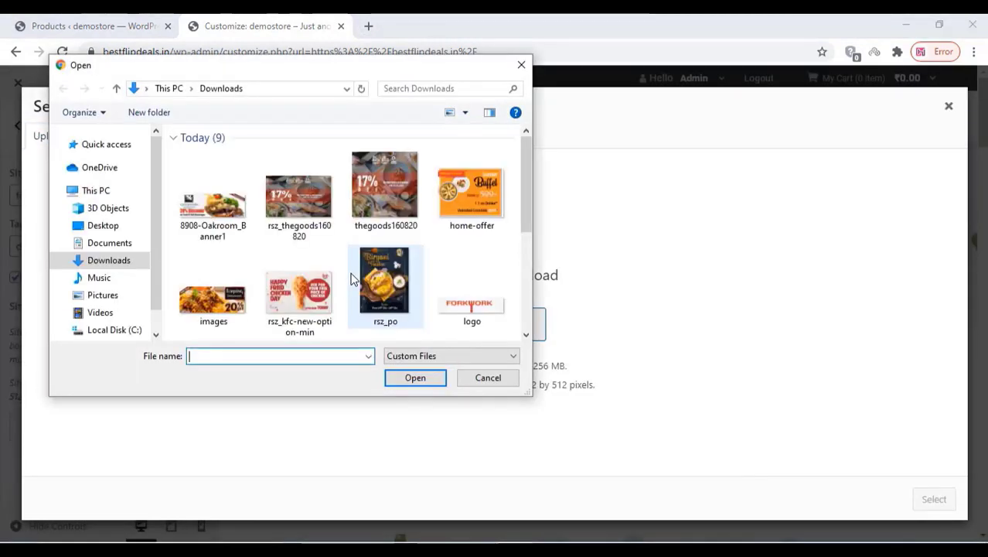
pyautogui.scroll(-3, 352, 271)
pyautogui.scroll(4, 318, 268)
pyautogui.scroll(-2, 318, 268)
pyautogui.doubleClick(209, 264)
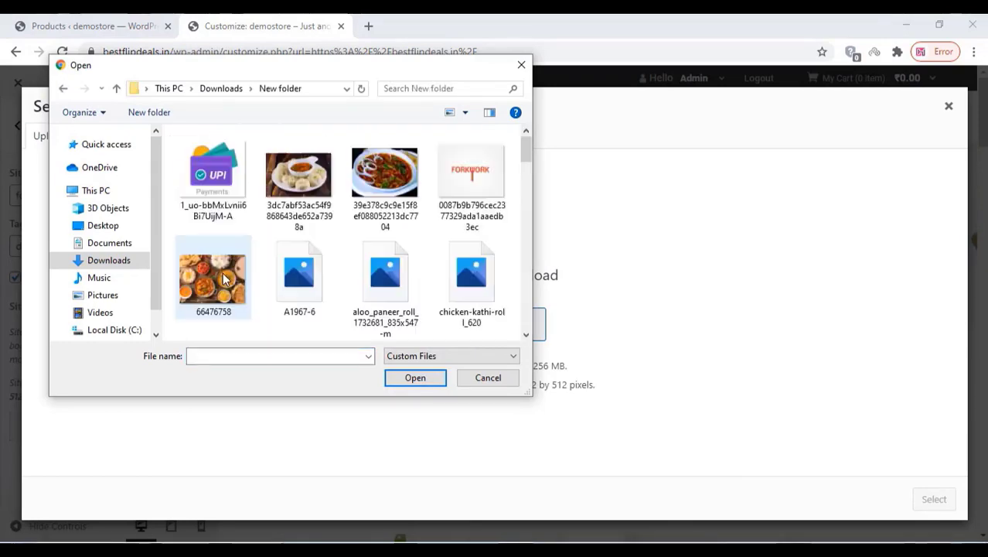
pyautogui.scroll(-3, 338, 245)
pyautogui.scroll(-4, 336, 246)
pyautogui.scroll(1, 226, 246)
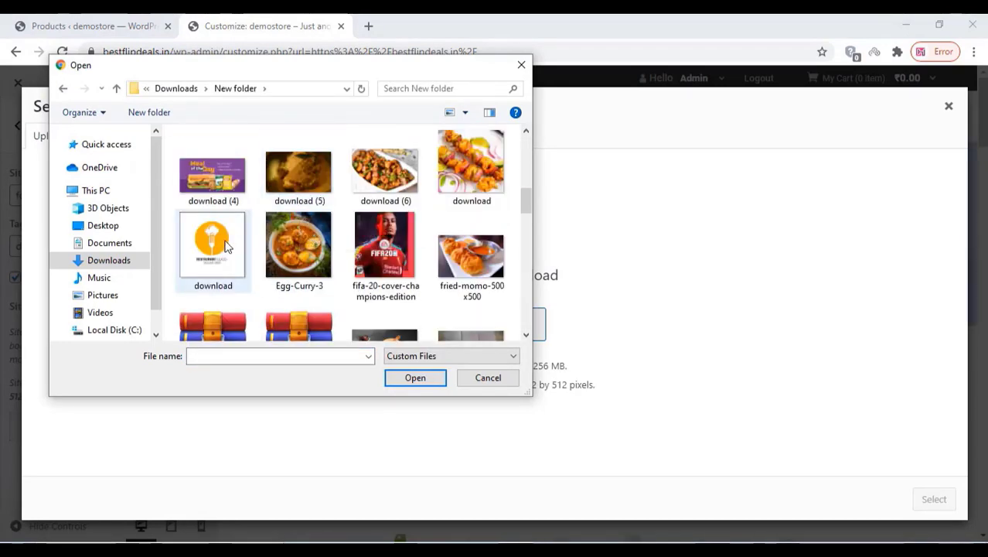
pyautogui.click(227, 246)
pyautogui.click(414, 378)
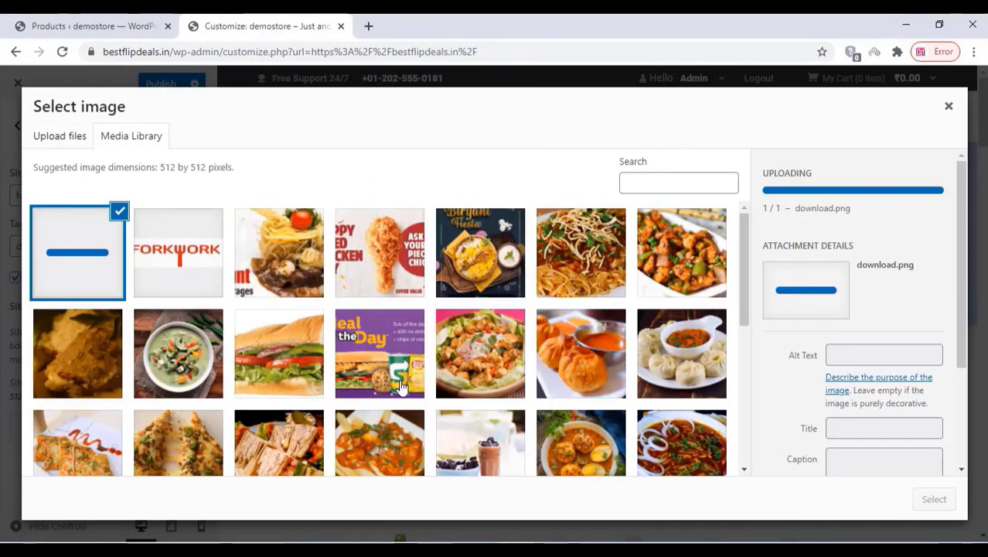
# - Apply the uploaded download.png as the site icon and publish the customizer changes
pyautogui.click(934, 499)
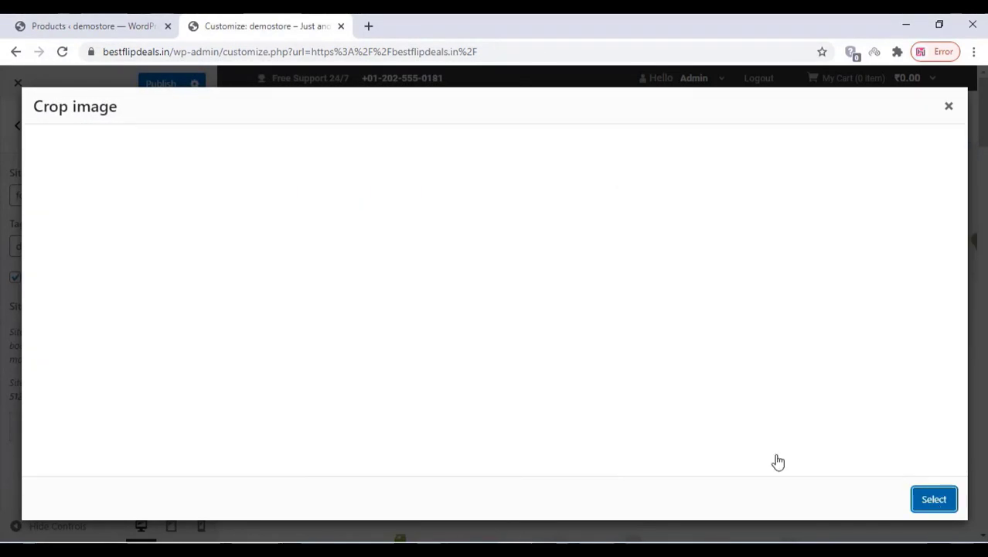
pyautogui.click(926, 505)
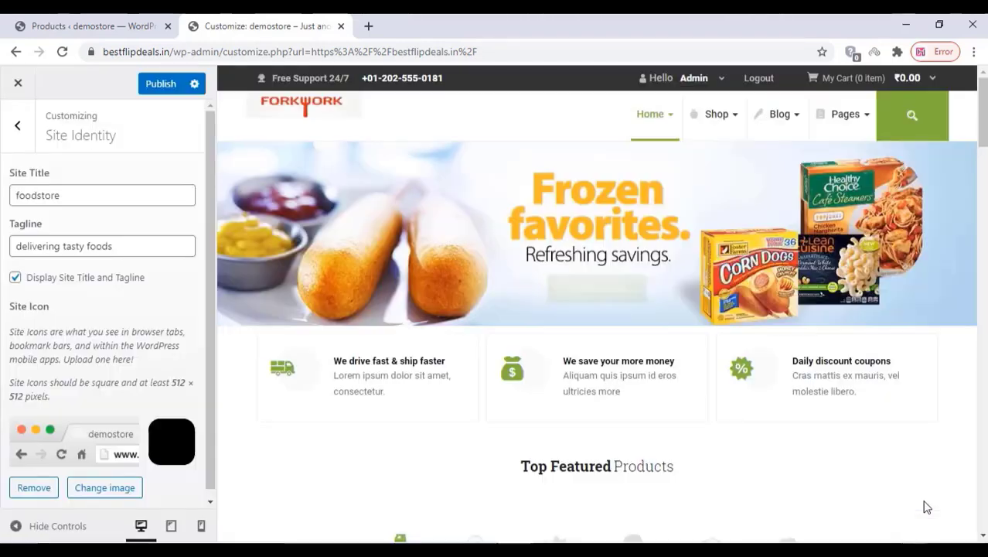
pyautogui.click(161, 85)
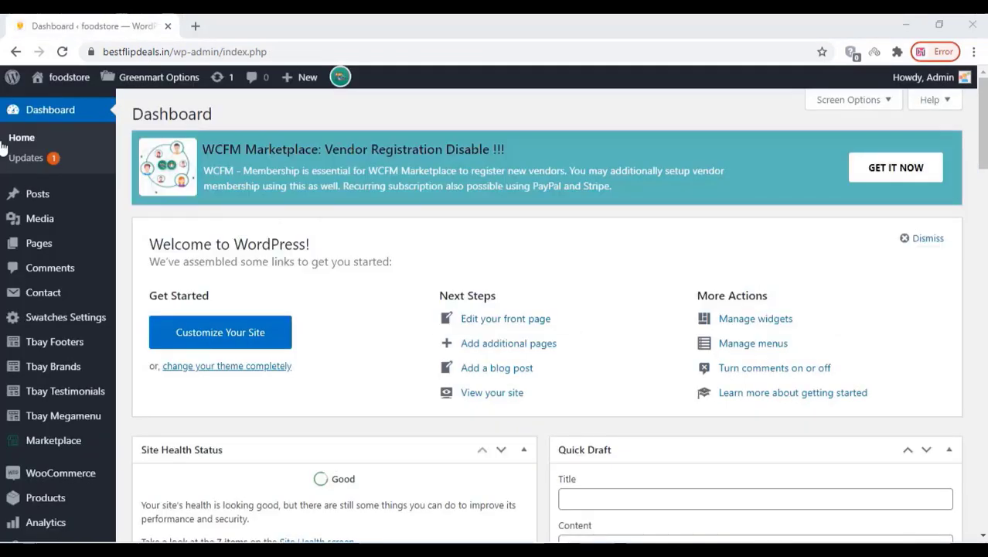
# - Open Footer 1 from Tbay Footers for editing with WPBakery Page Builder and close the storefront tab
pyautogui.moveTo(43, 199)
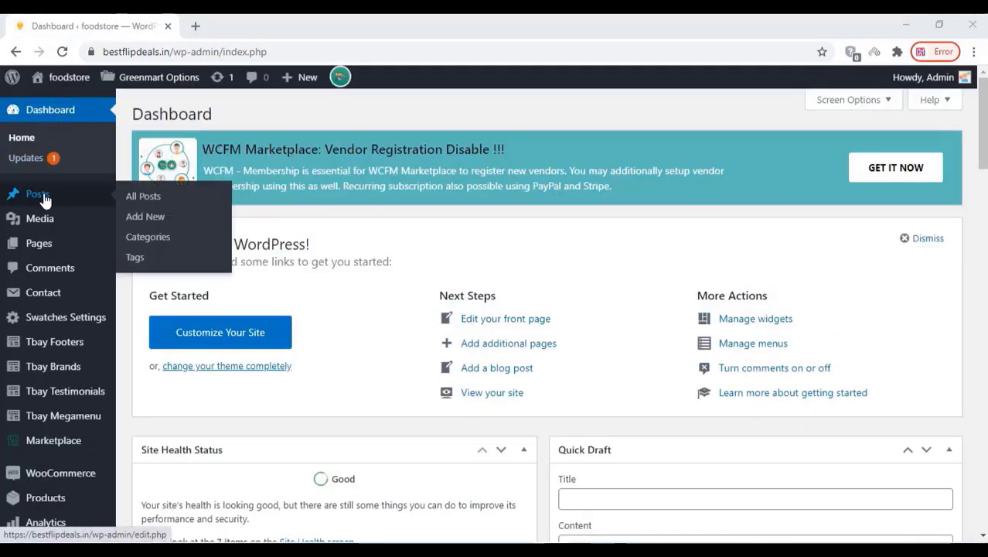
pyautogui.click(145, 194)
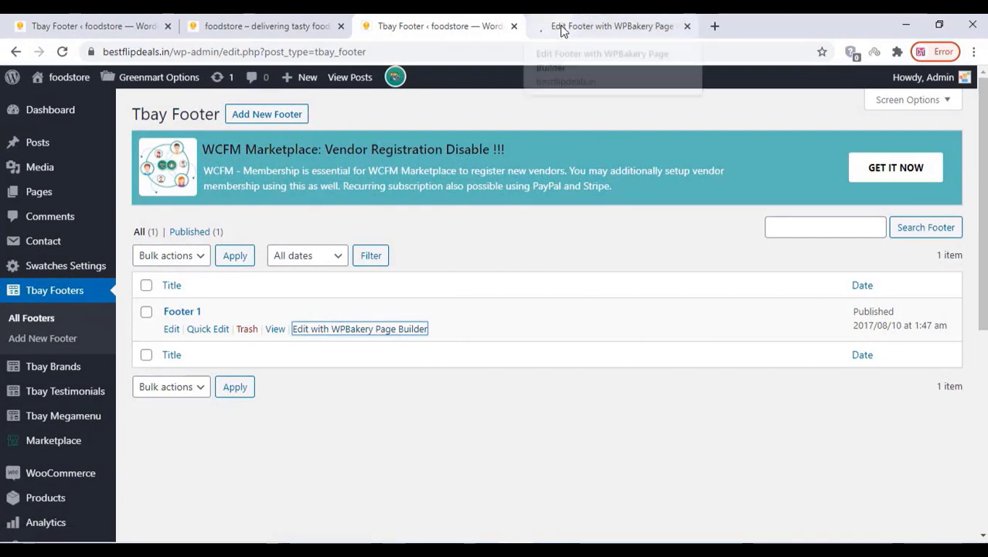
pyautogui.click(562, 31)
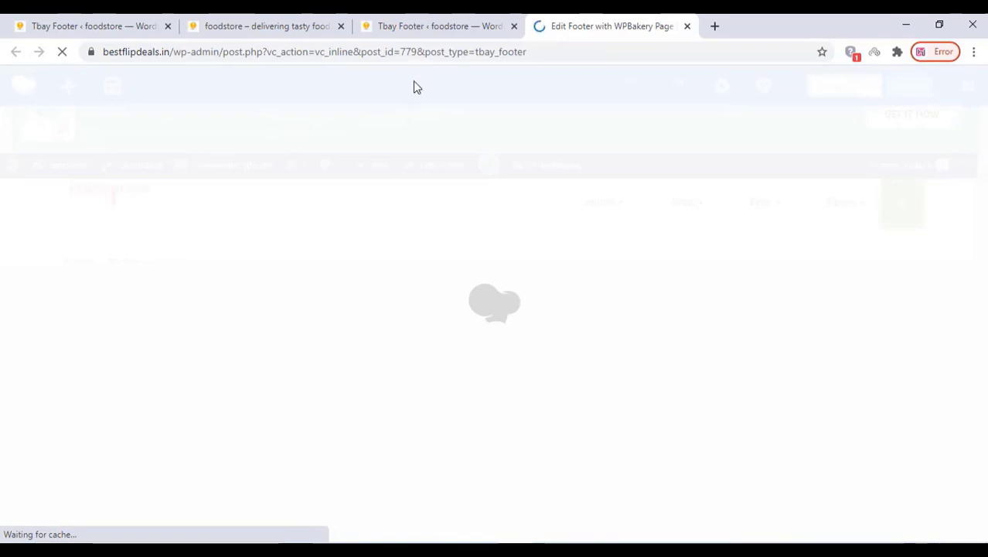
pyautogui.click(341, 27)
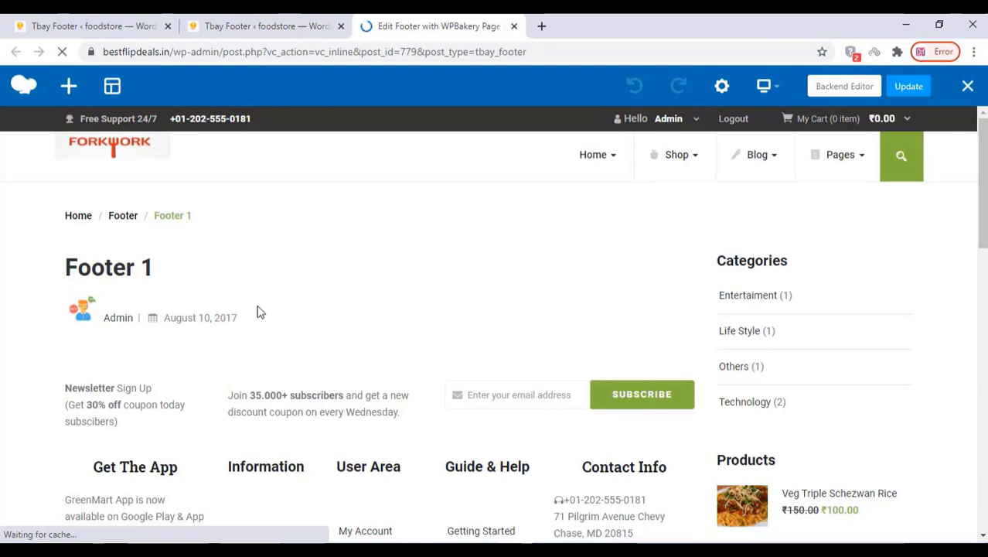
# - Replace "Green" with "Food" in the footer's app availability text so it begins "FoodMart App", and save the text block
pyautogui.scroll(-1, 253, 309)
pyautogui.scroll(-1, 254, 309)
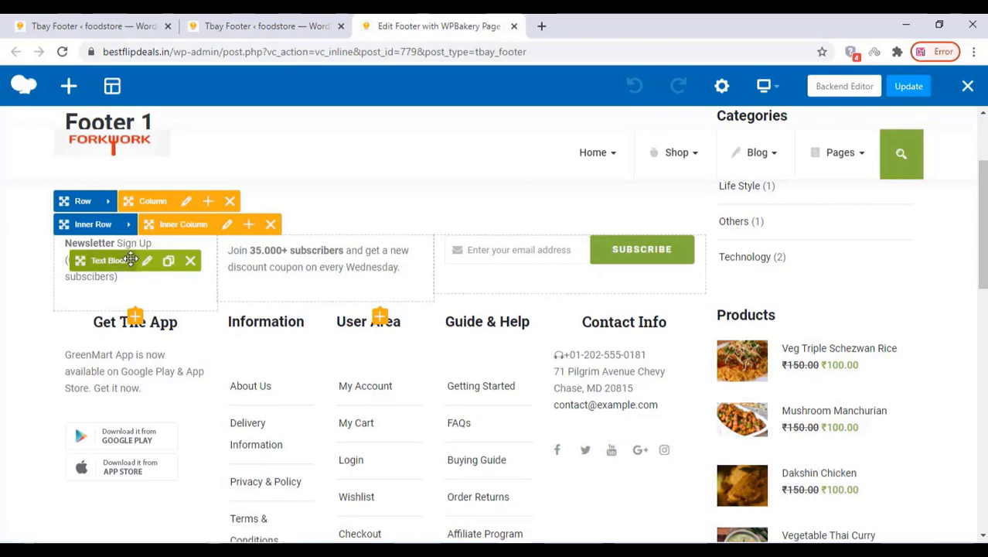
pyautogui.scroll(-1, 130, 260)
pyautogui.scroll(-1, 130, 259)
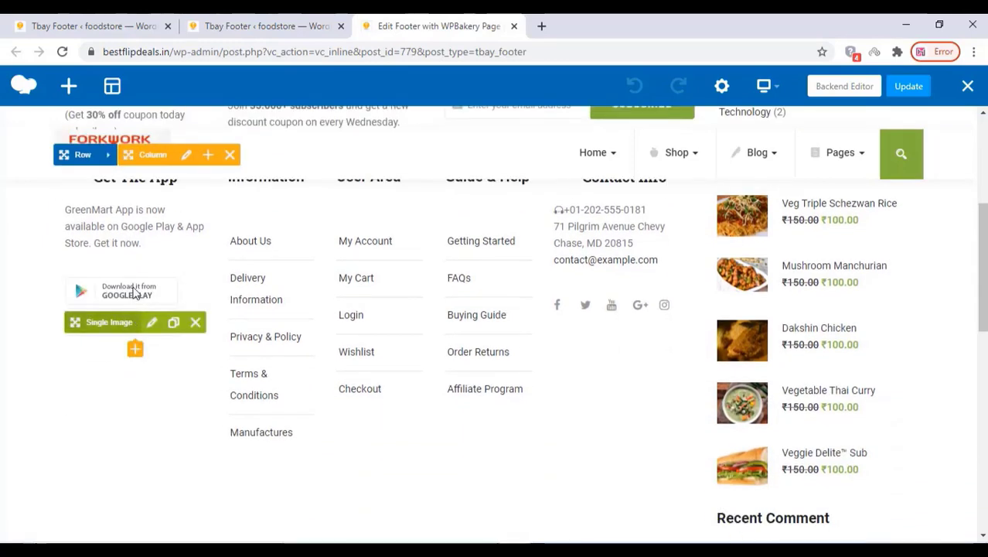
pyautogui.click(148, 228)
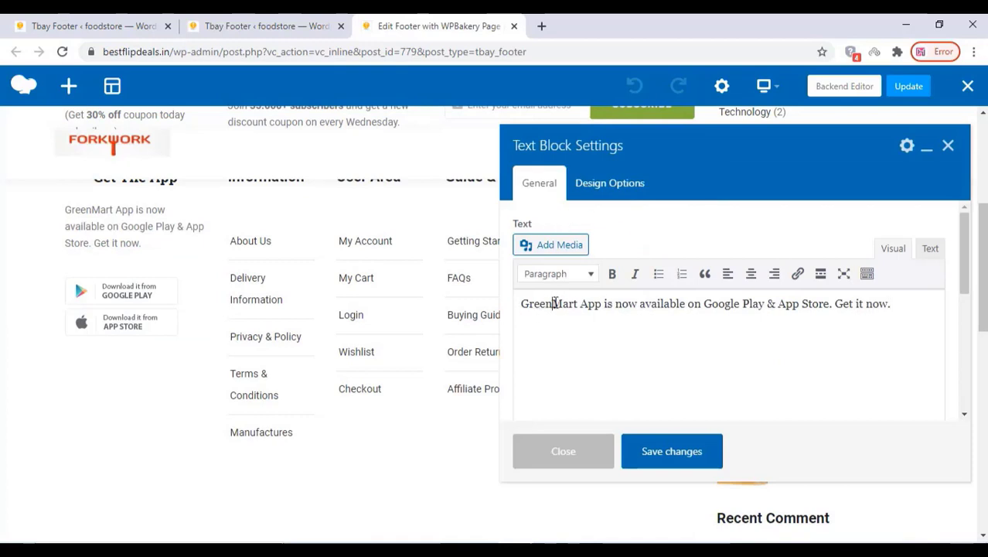
pyautogui.moveTo(554, 303); pyautogui.dragTo(520, 304)
pyautogui.write('Food')
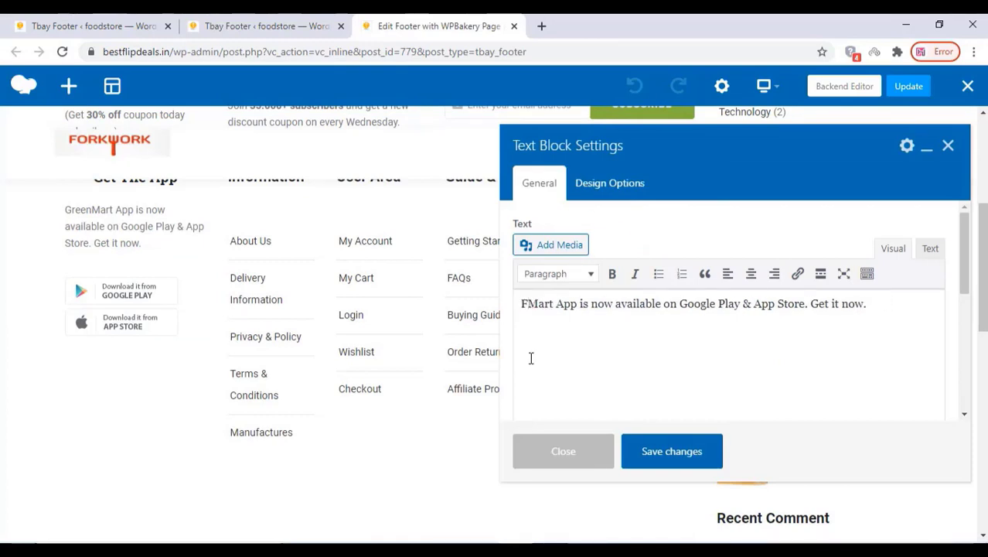
pyautogui.click(685, 460)
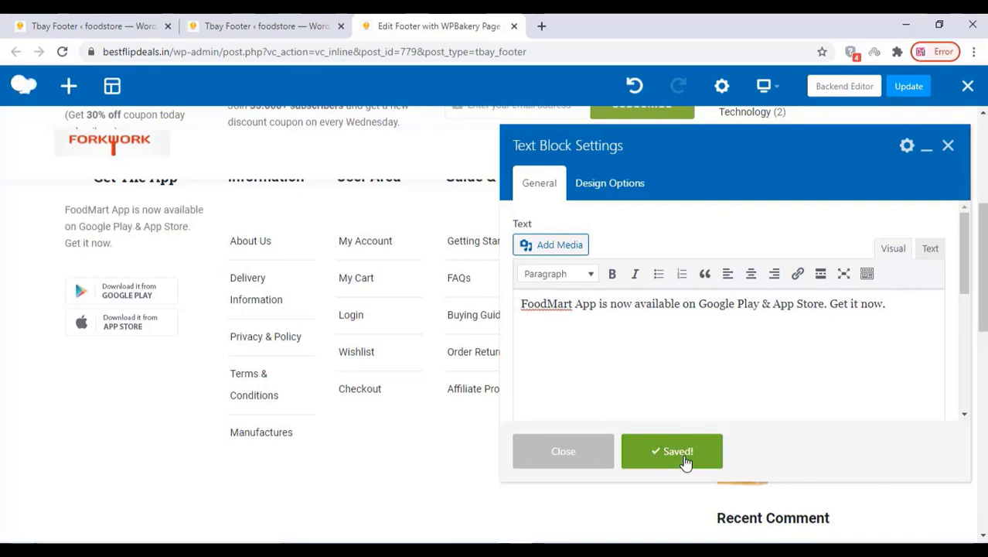
pyautogui.click(949, 147)
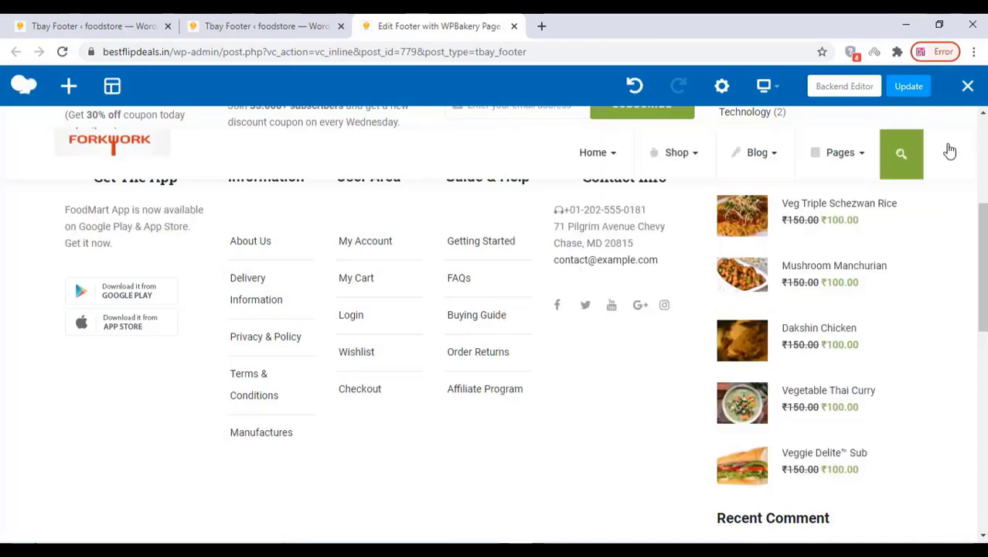
# - Replace the GreenMart logo in the footer's single image element with logo.png from the media library and save it
pyautogui.scroll(-3, 403, 372)
pyautogui.click(396, 335)
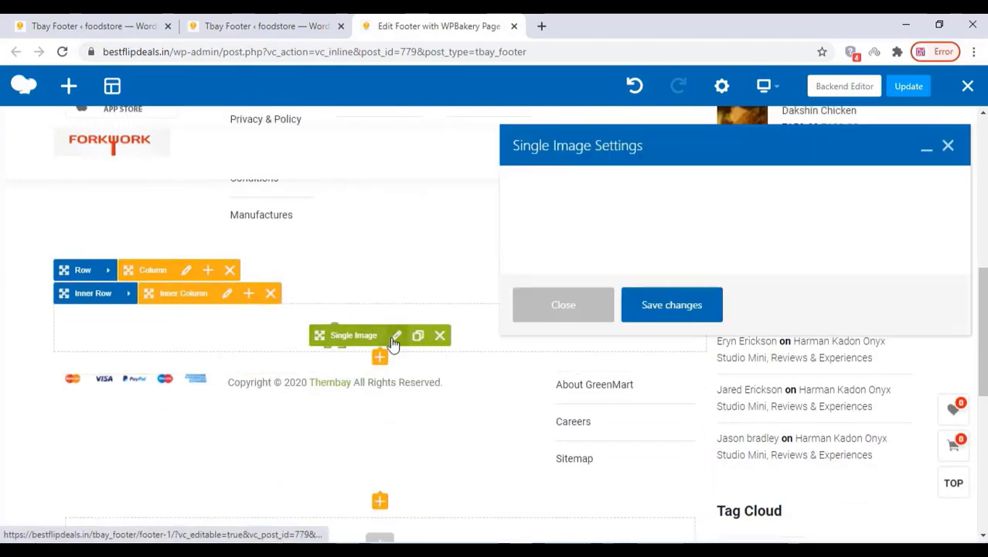
pyautogui.scroll(-2, 612, 322)
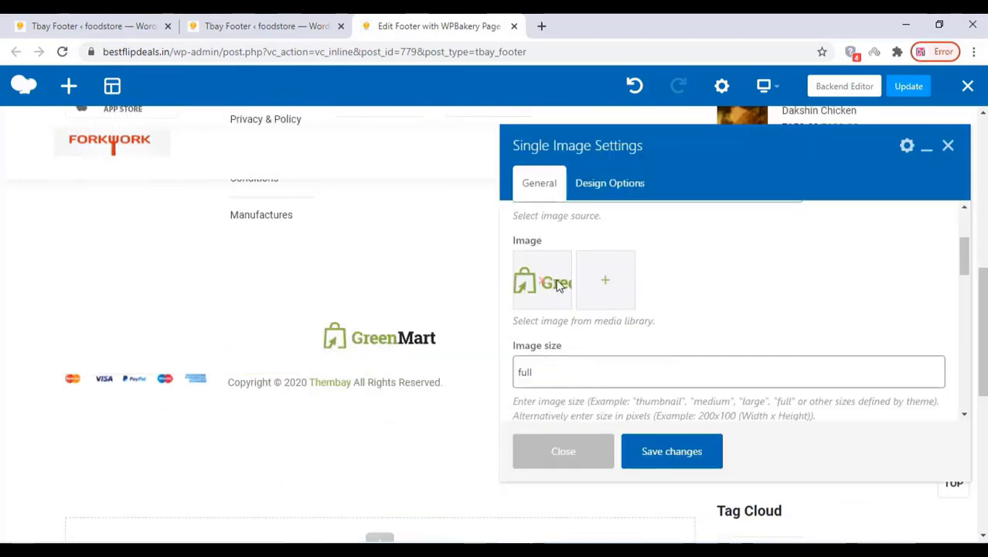
pyautogui.click(544, 287)
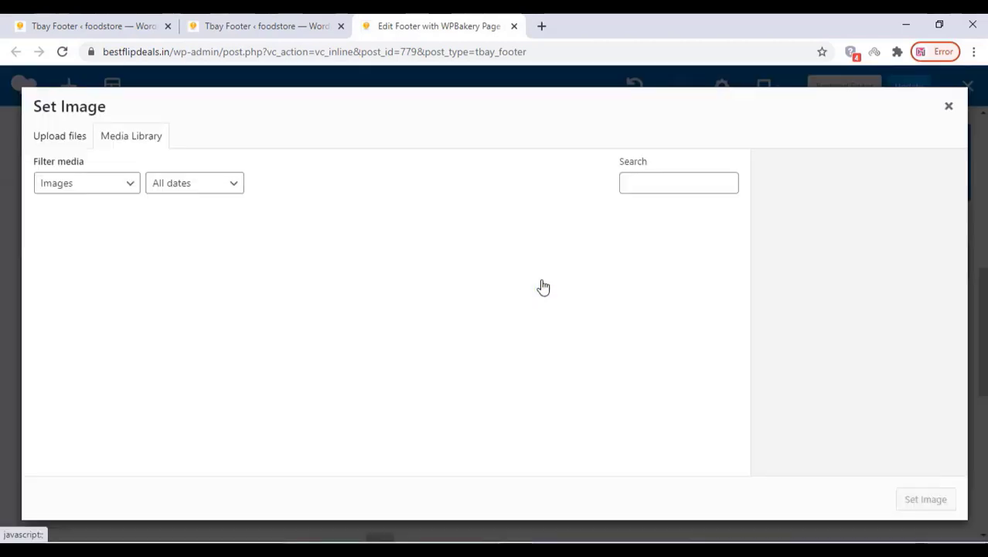
pyautogui.click(198, 241)
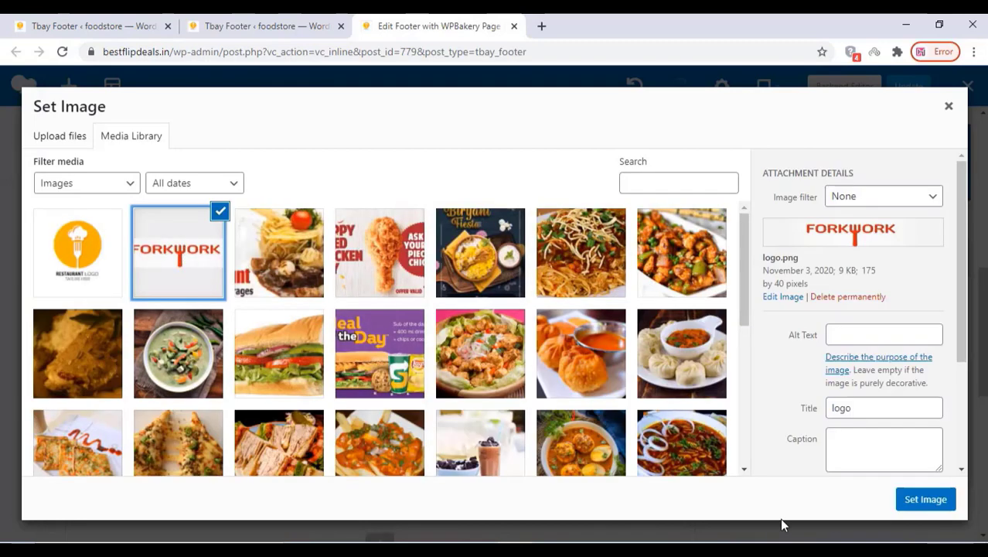
pyautogui.click(924, 500)
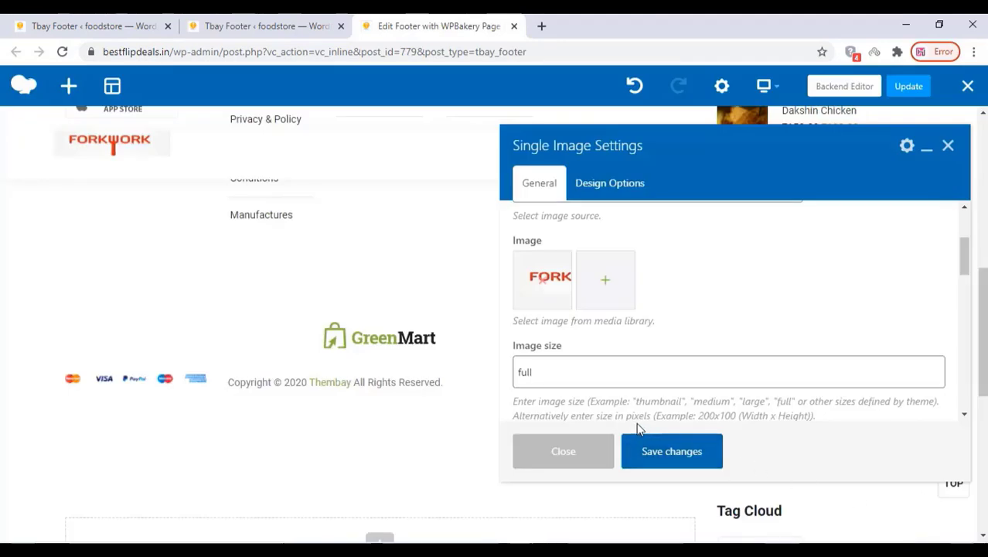
pyautogui.click(673, 462)
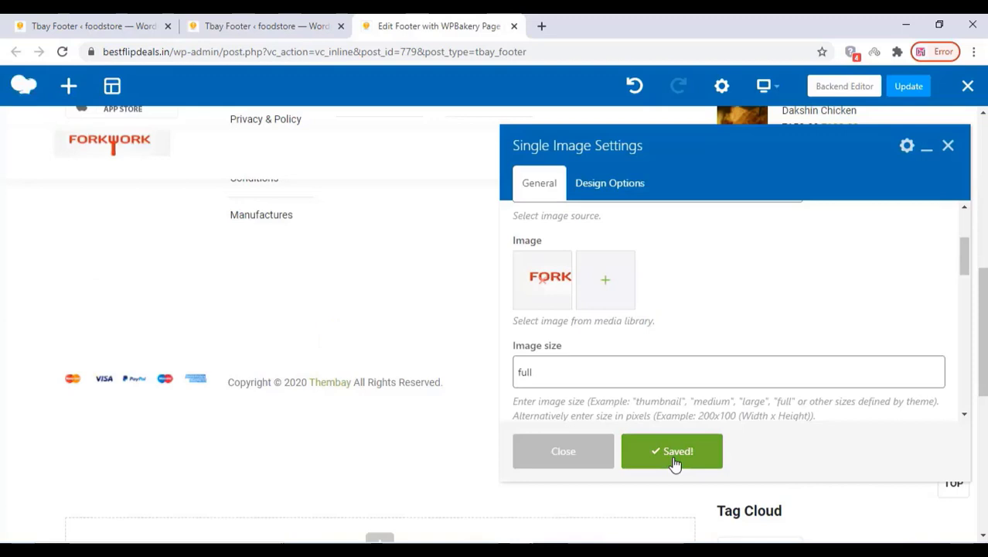
pyautogui.click(948, 147)
# - Replace "Thembay" with "Foodmart." in the footer's copyright text block, save the change and close its settings
pyautogui.click(391, 384)
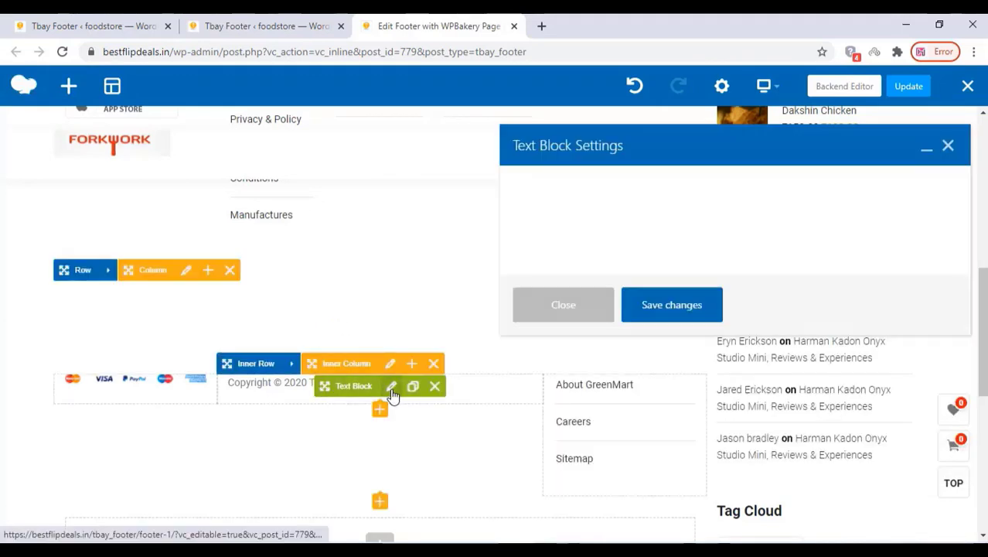
pyautogui.moveTo(617, 303); pyautogui.dragTo(668, 303)
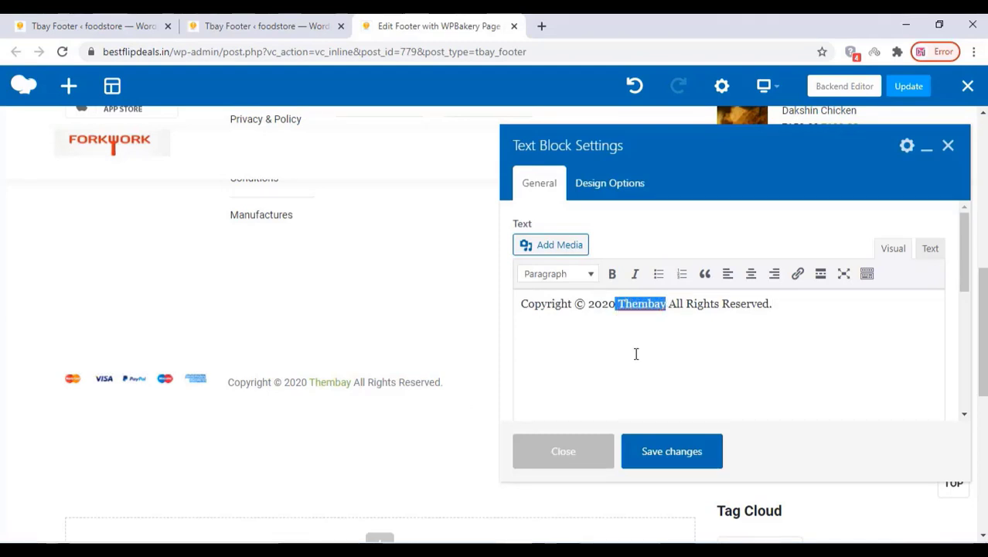
pyautogui.write('Foodmart')
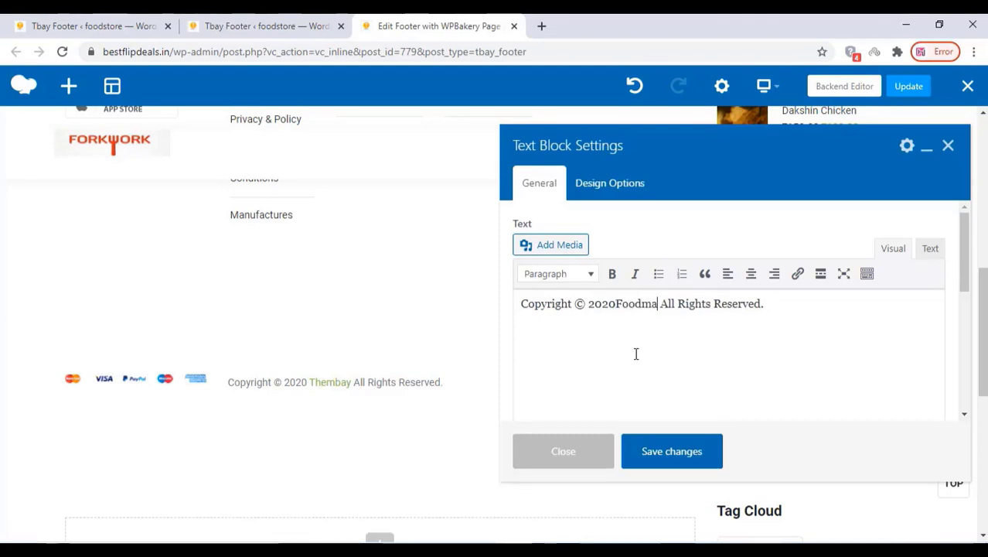
pyautogui.click(615, 352)
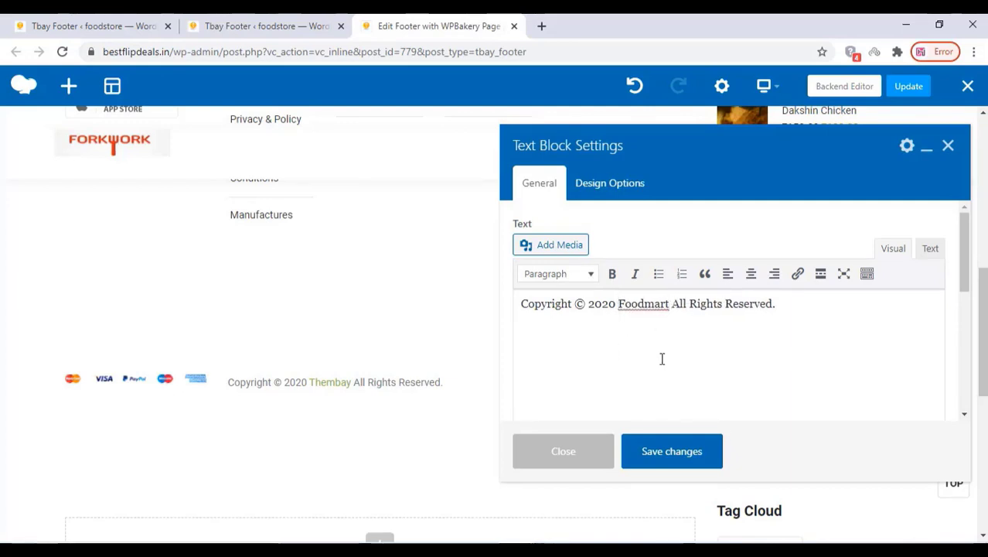
pyautogui.write('.')
pyautogui.click(688, 462)
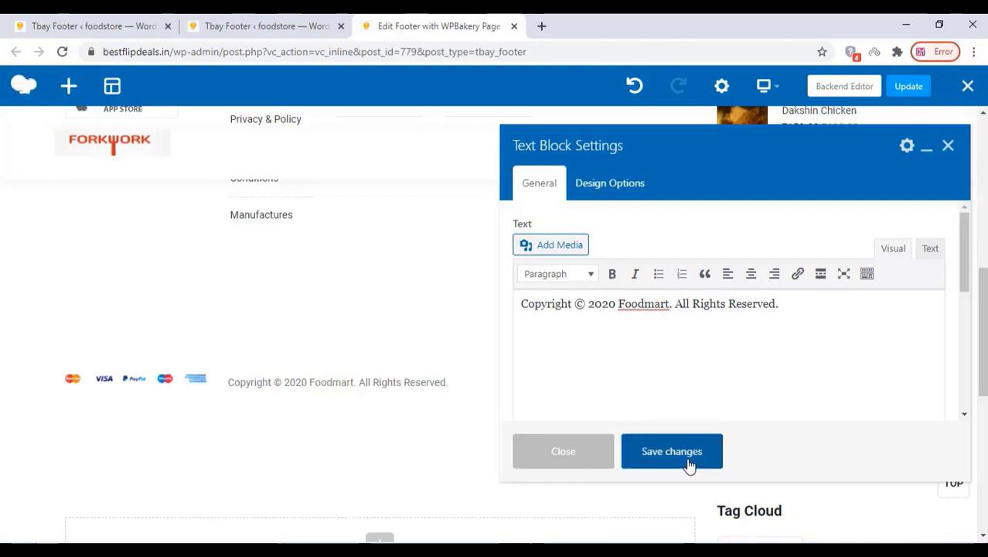
pyautogui.click(948, 146)
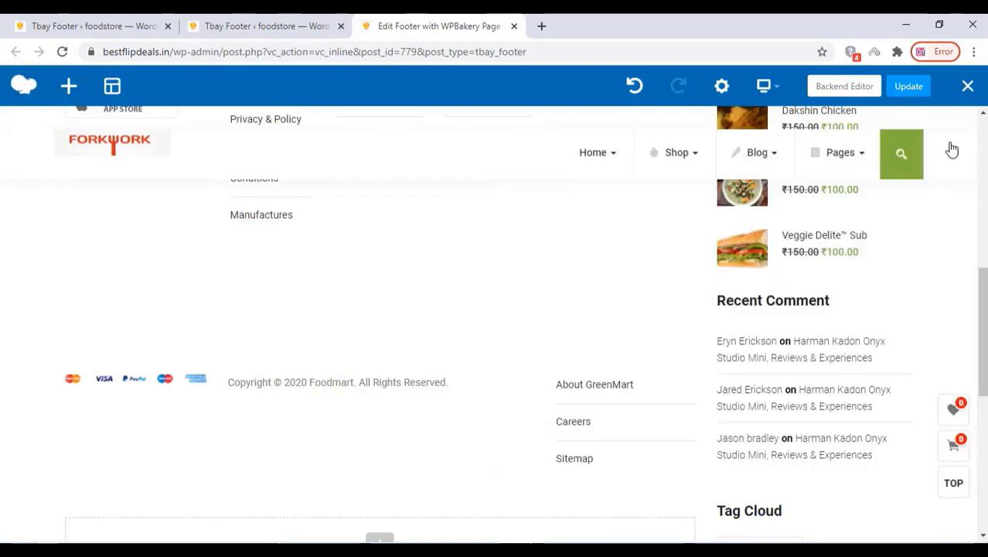
# - Update the footer, exit the page builder and review the footer on the storefront home page
pyautogui.click(910, 88)
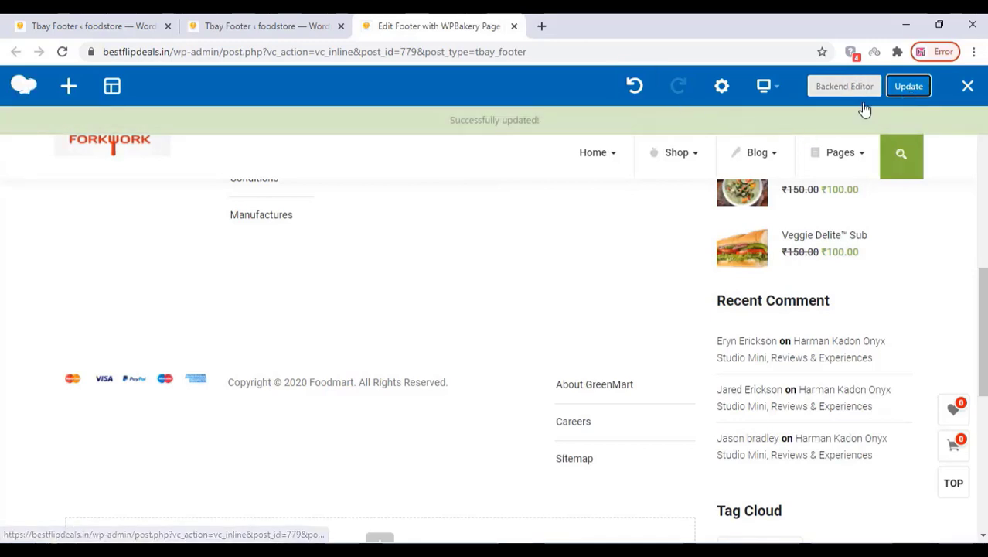
pyautogui.click(968, 87)
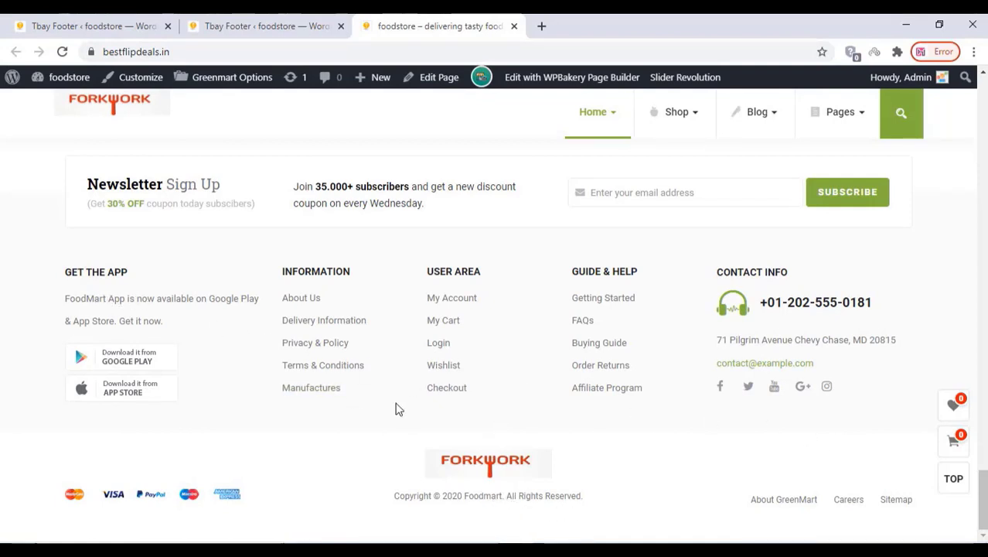
pyautogui.scroll(10, 342, 343)
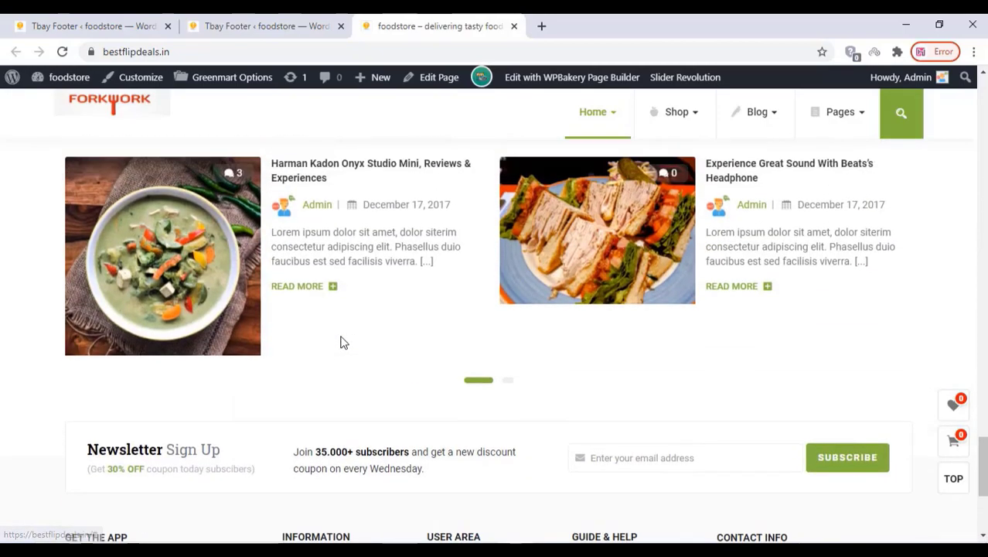
pyautogui.scroll(3, 342, 343)
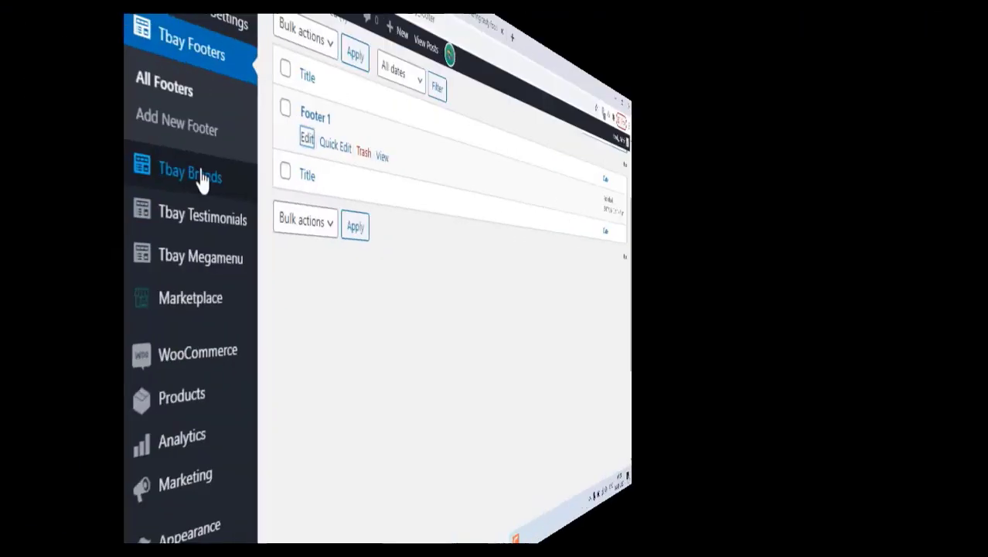
# - Start a new store product, dismiss the page builder welcome hint and name the product "Grilled Chicken"
pyautogui.moveTo(63, 223)
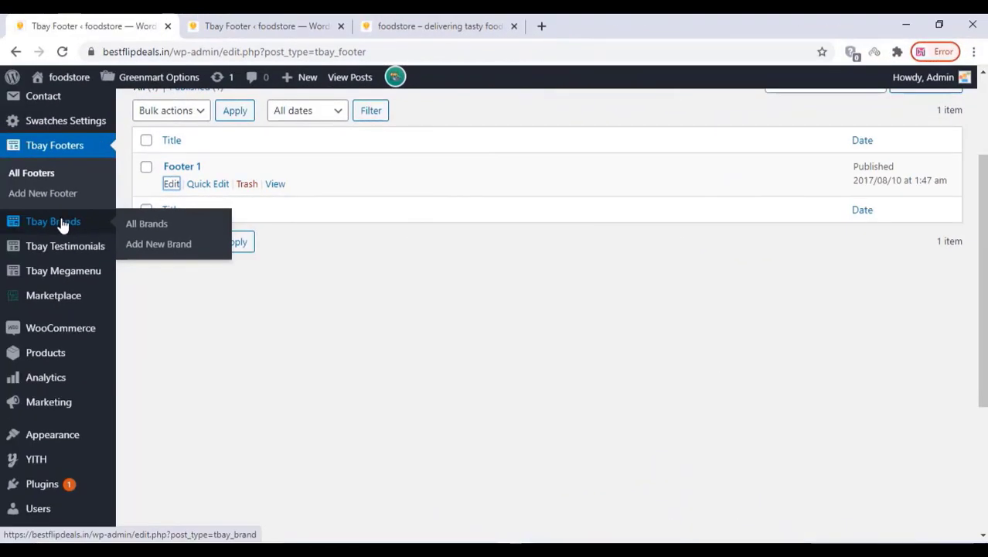
pyautogui.moveTo(59, 256)
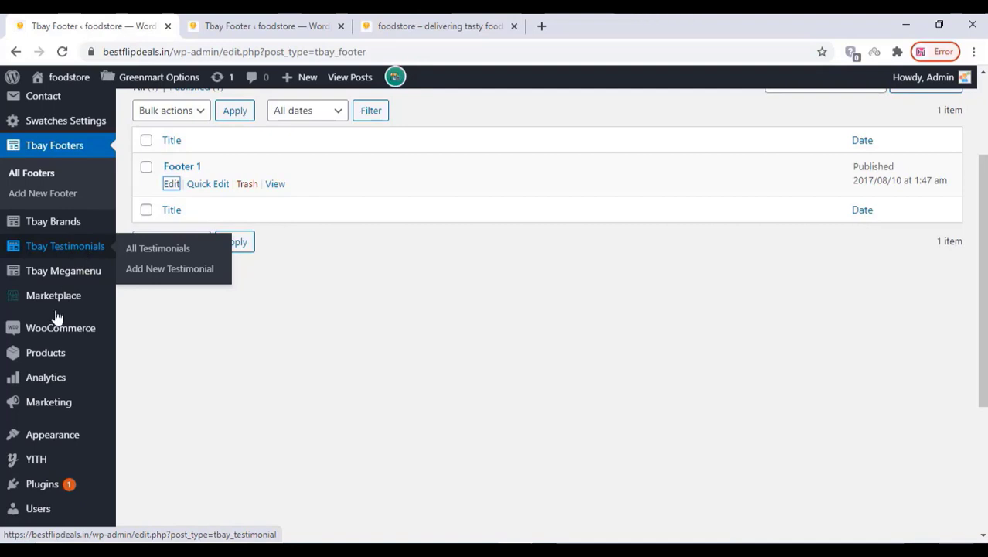
pyautogui.moveTo(50, 350)
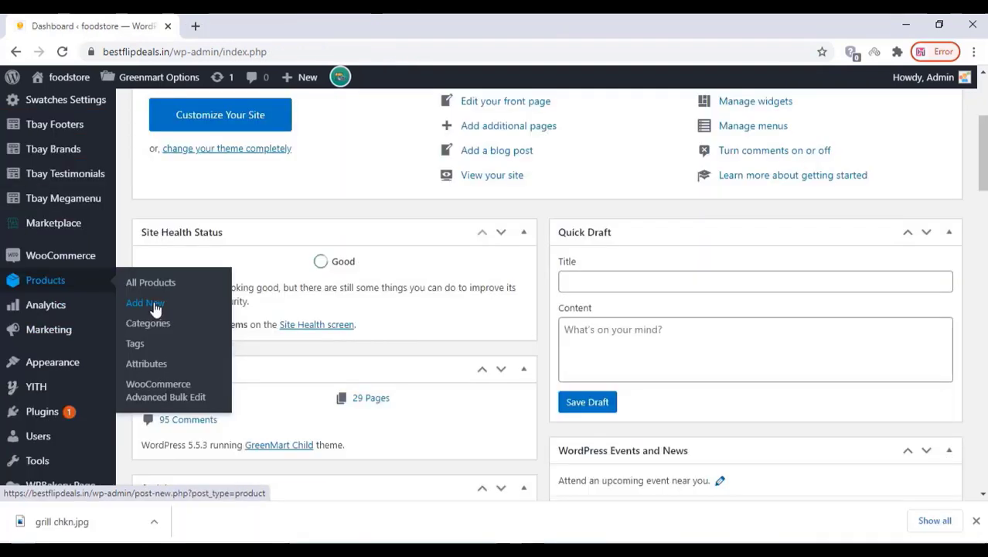
pyautogui.click(156, 308)
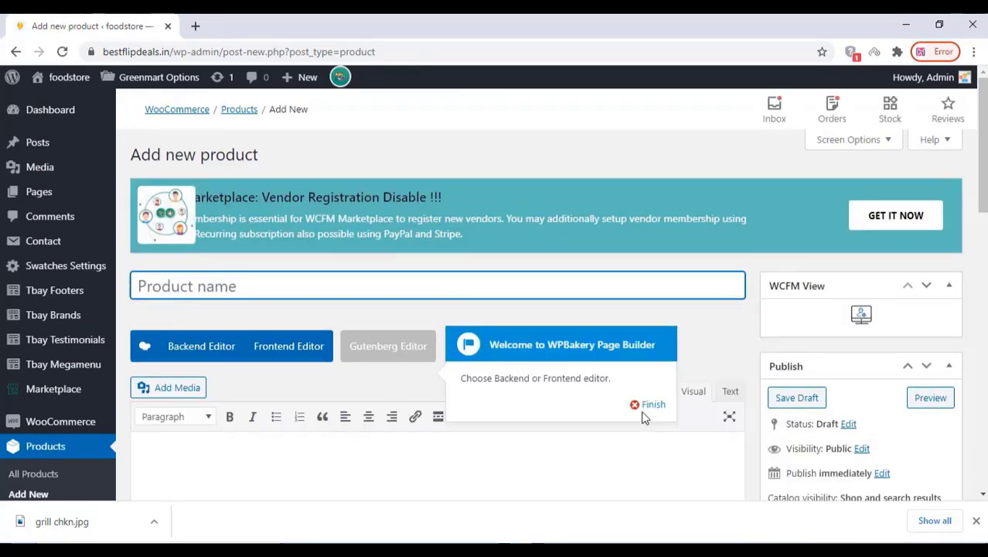
pyautogui.click(634, 407)
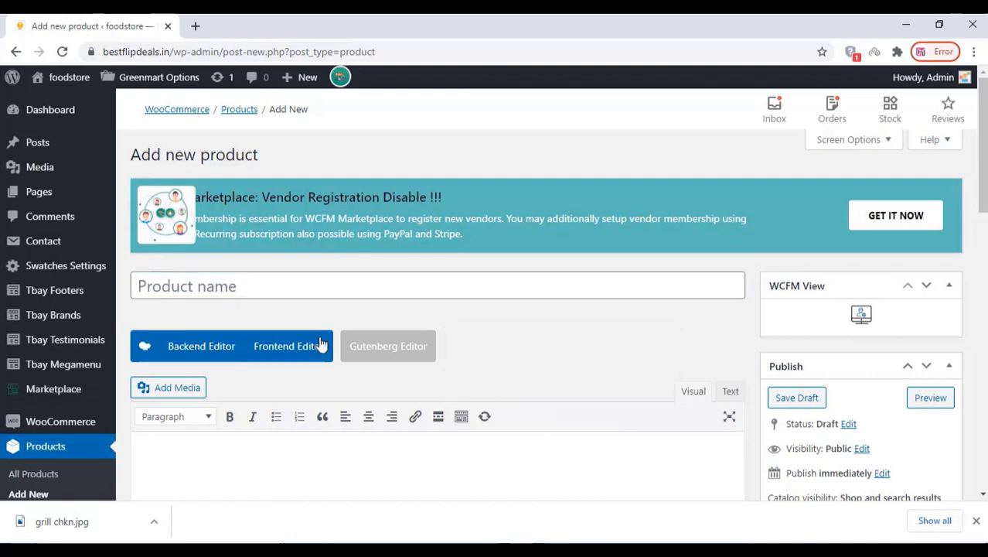
pyautogui.click(177, 287)
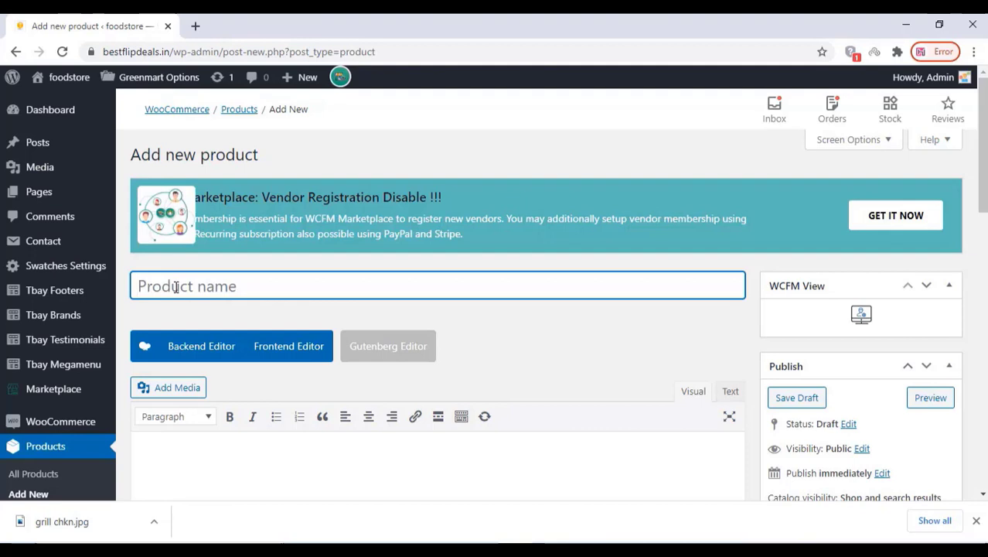
pyautogui.write('Gri')
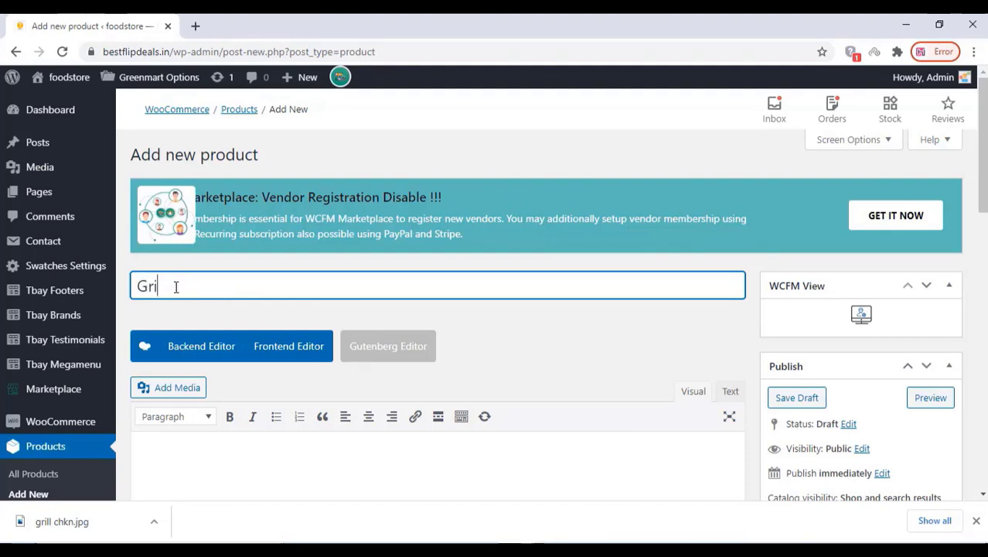
pyautogui.write('lled Chicken')
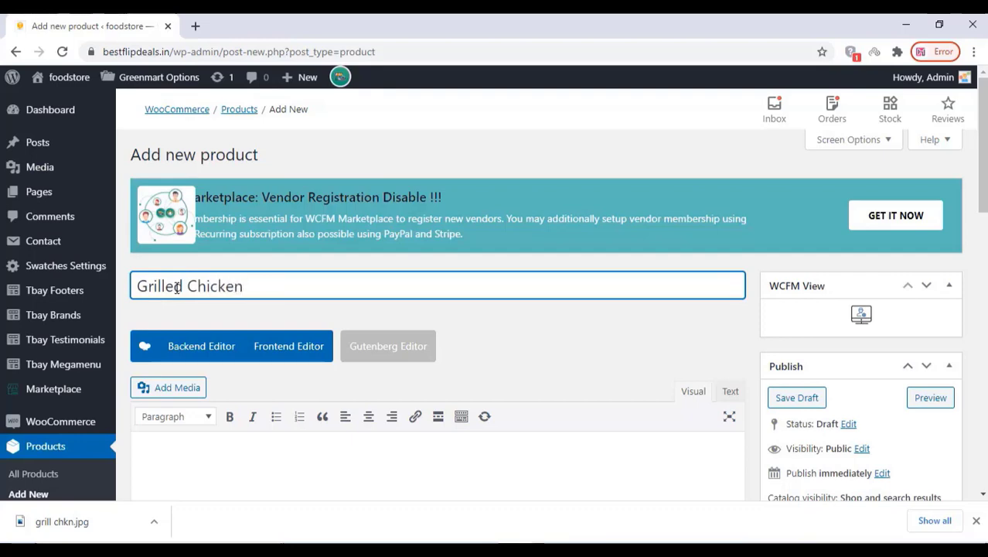
# - Set the product type of Grilled Chicken to Variable product in its product data
pyautogui.scroll(-3, 177, 288)
pyautogui.scroll(-3, 208, 220)
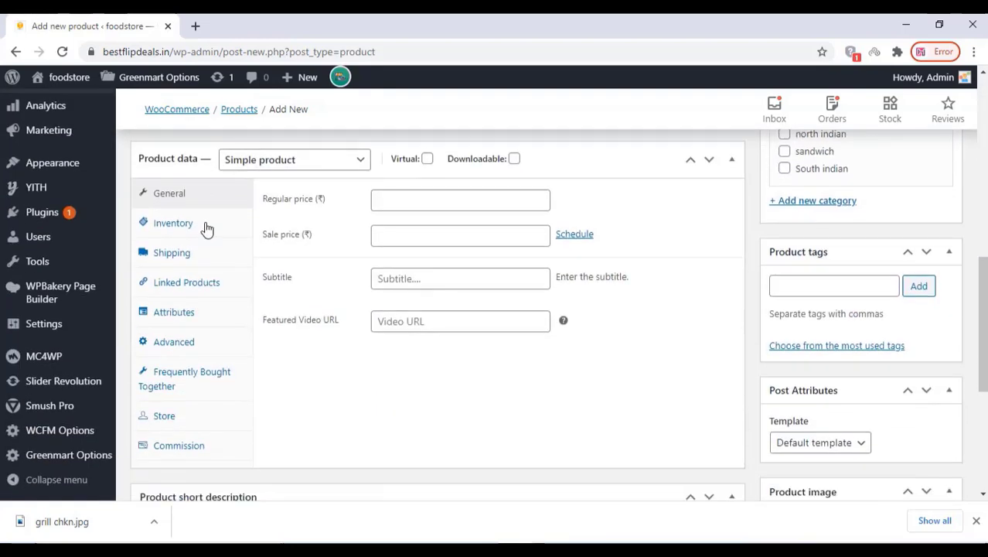
pyautogui.click(309, 163)
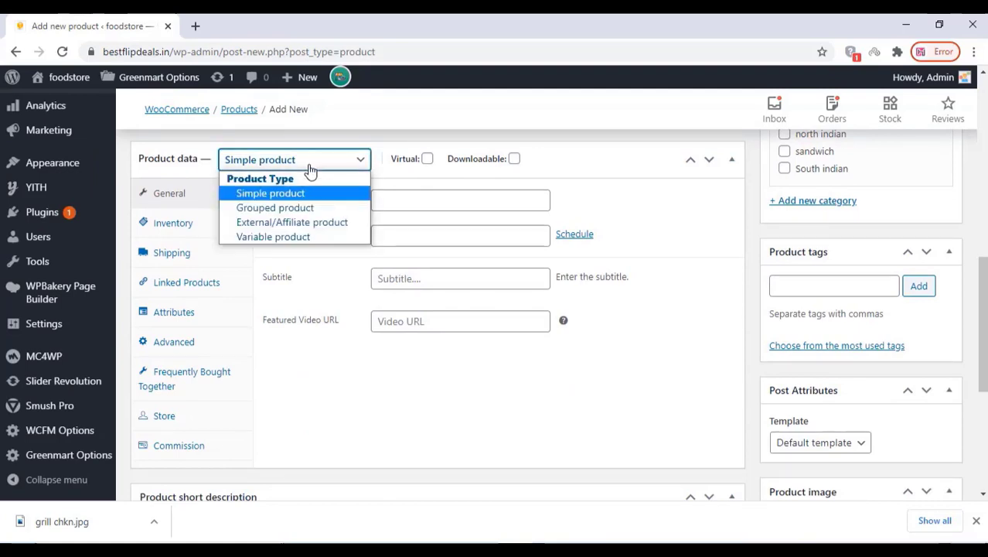
pyautogui.click(264, 237)
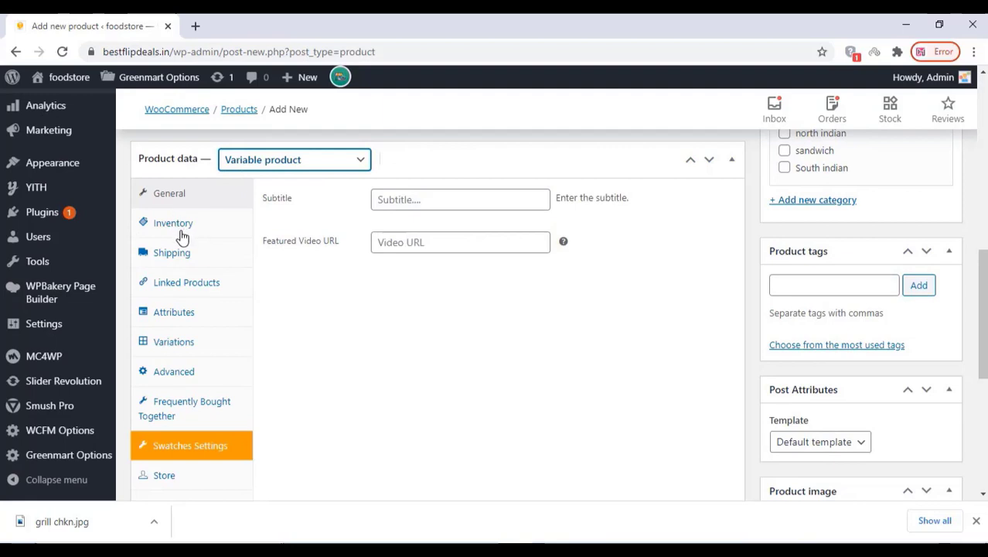
# - Add a custom product attribute named Size with values Half|Full, enable it for variations and save the attributes
pyautogui.click(172, 313)
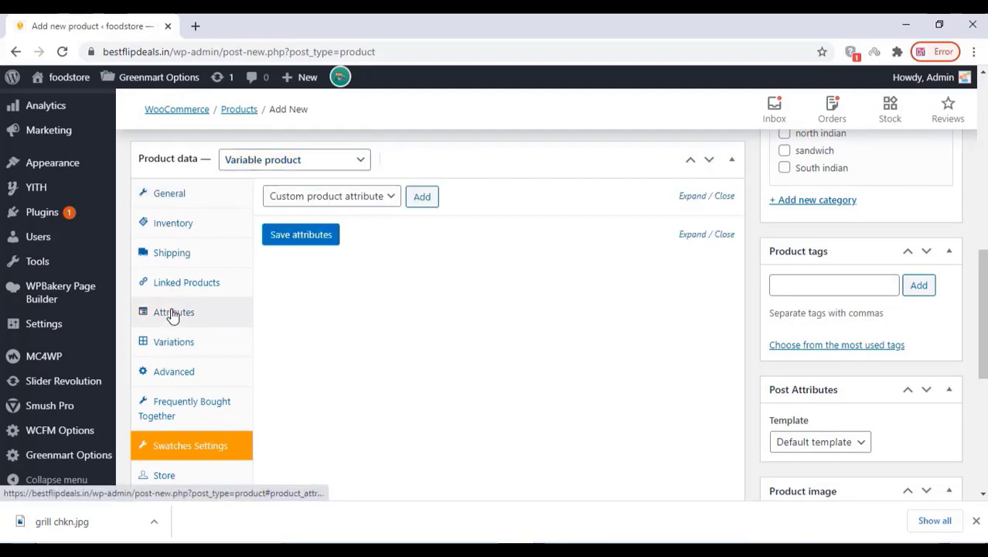
pyautogui.click(417, 206)
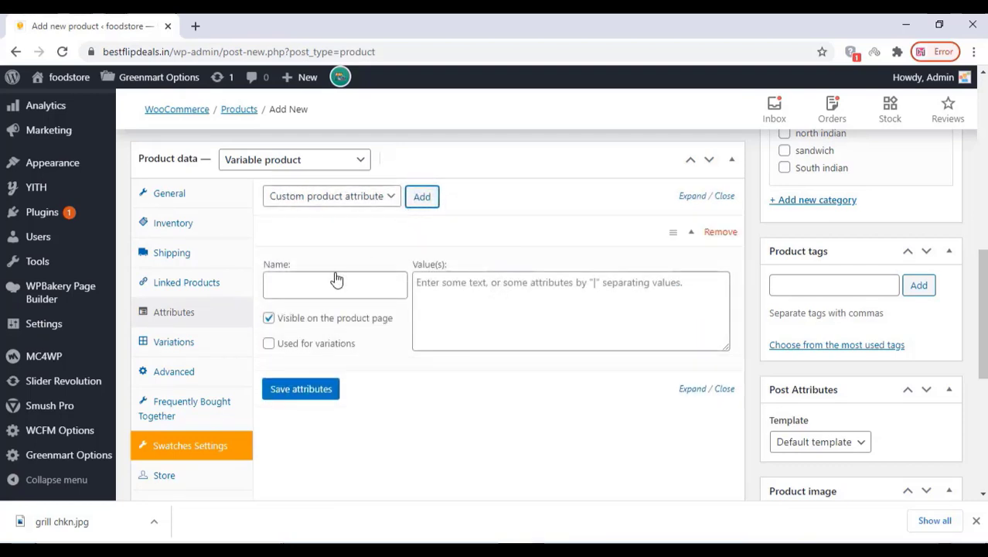
pyautogui.click(494, 286)
pyautogui.write('Half|Full')
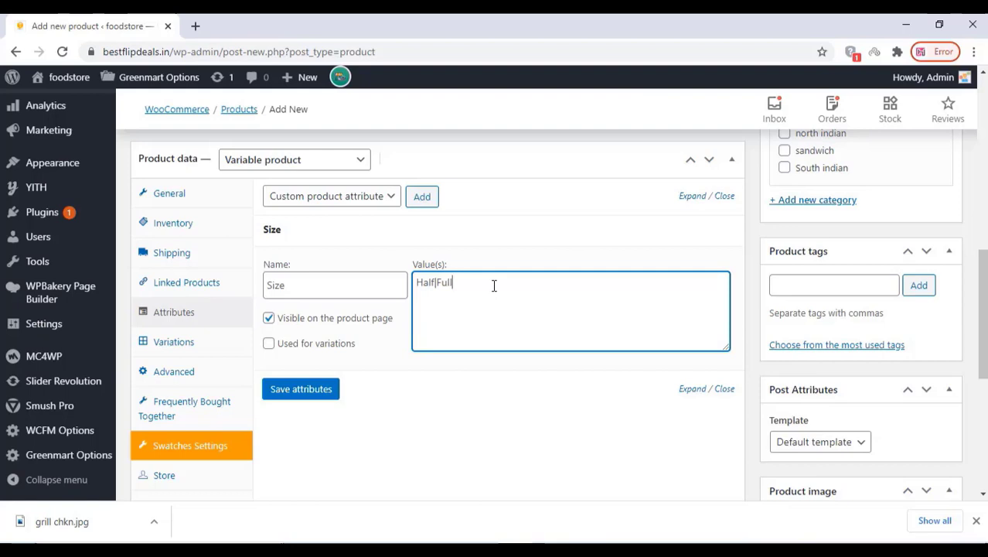
pyautogui.click(269, 343)
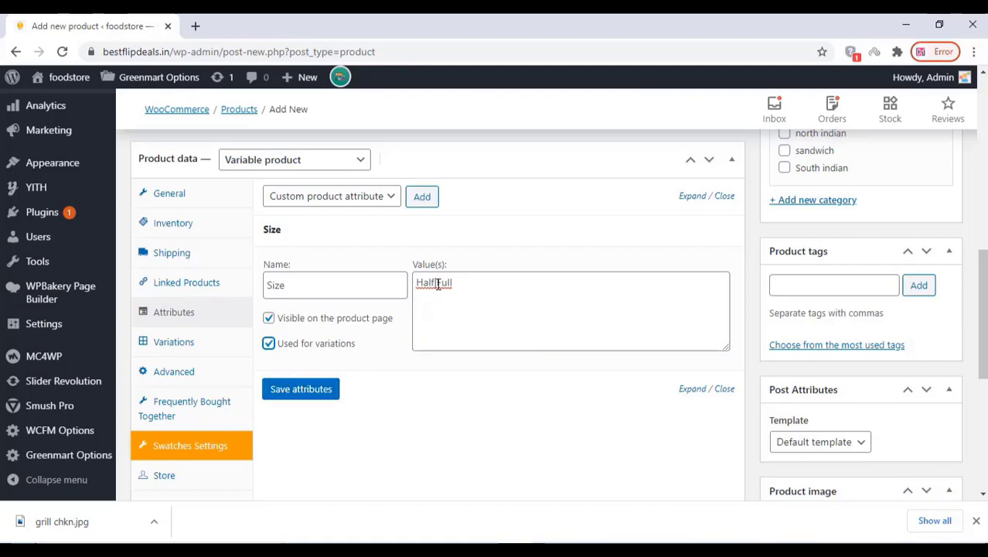
pyautogui.click(311, 394)
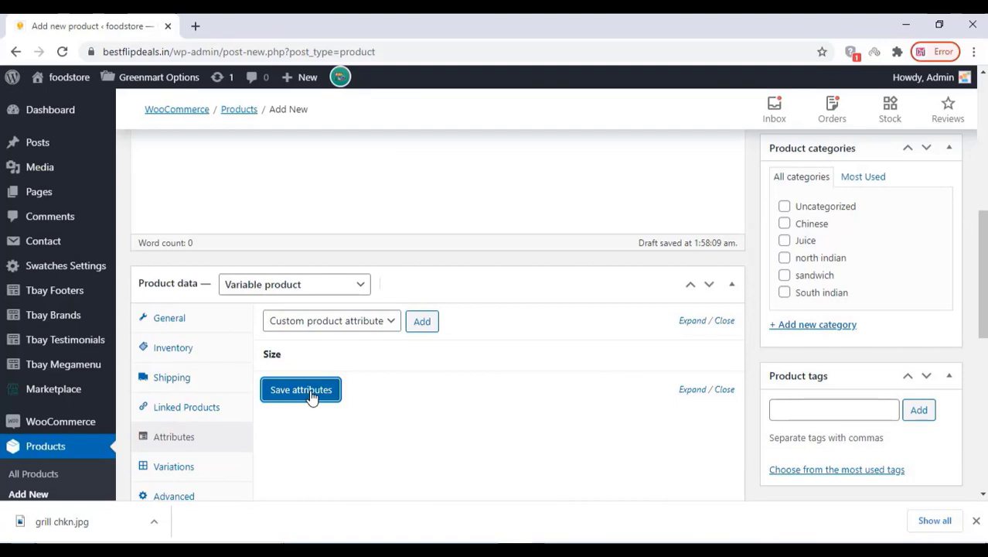
# - Create variations from all attributes for the product, accept the confirmations and look over the Half and Full variations
pyautogui.scroll(-2, 311, 396)
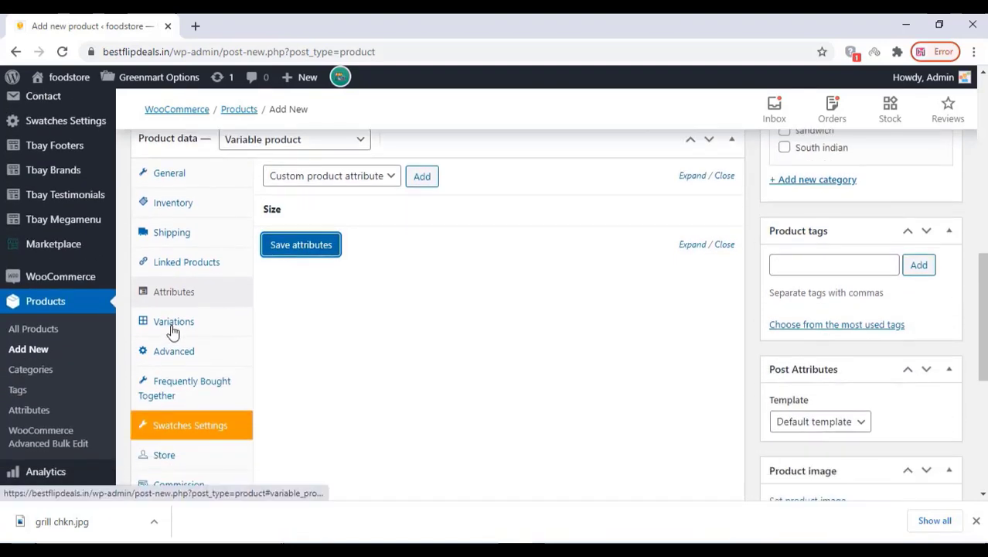
pyautogui.click(172, 331)
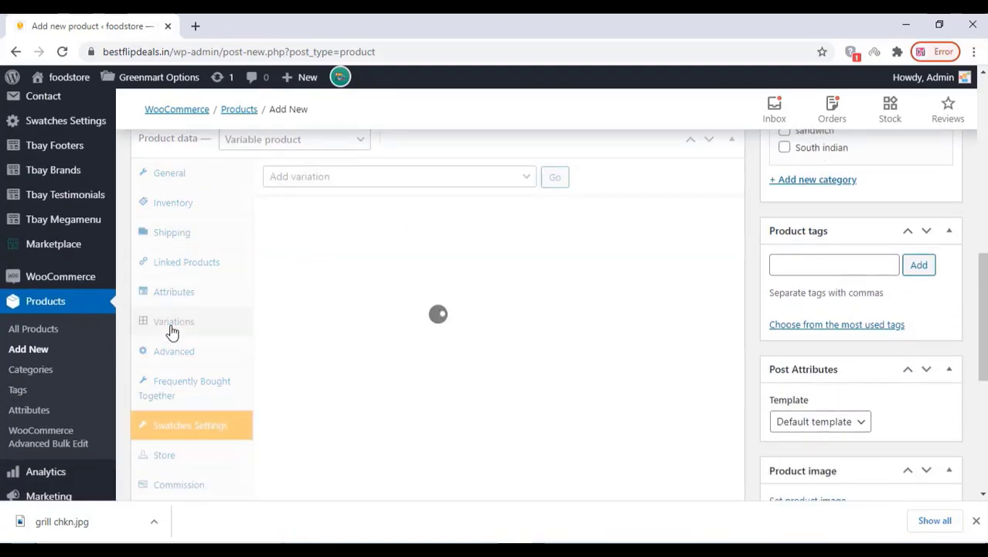
pyautogui.click(504, 178)
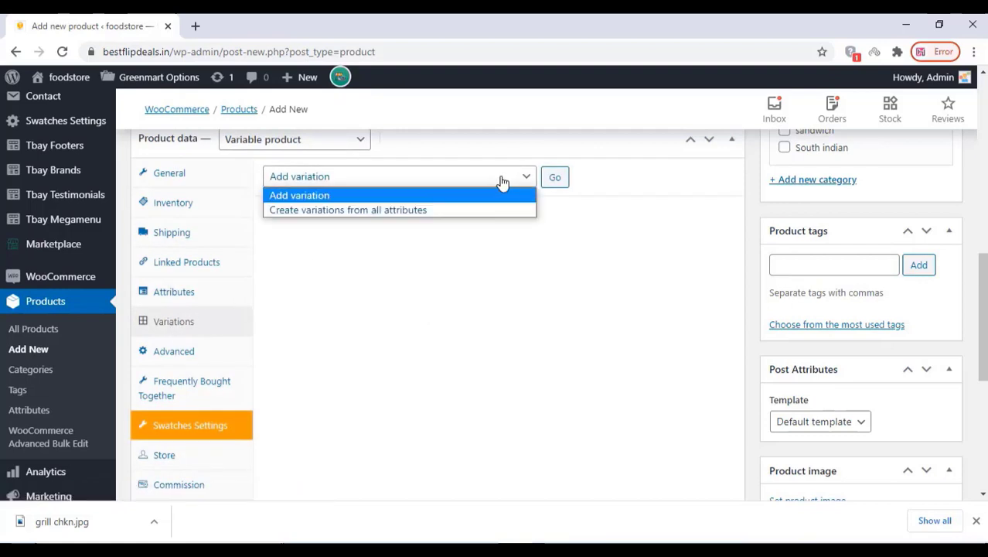
pyautogui.click(447, 219)
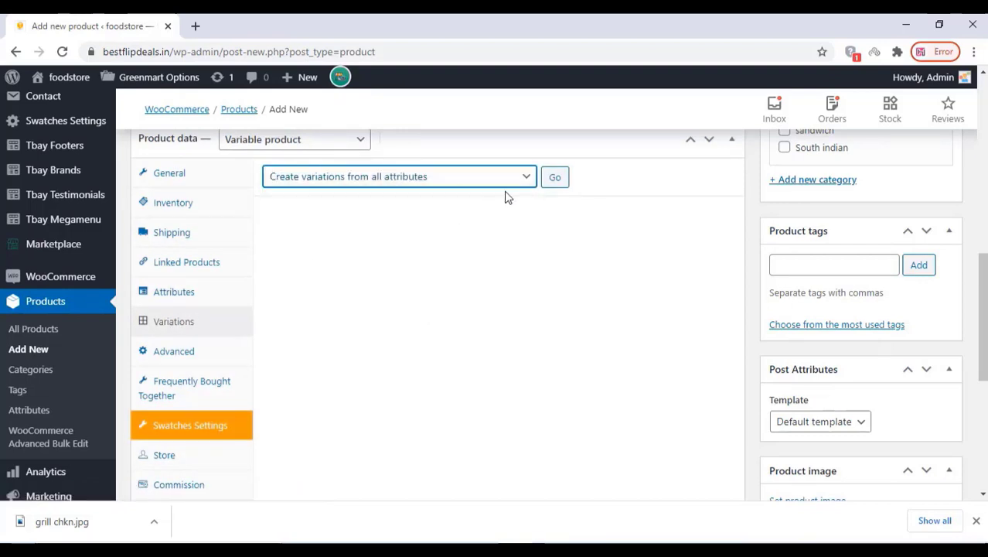
pyautogui.click(555, 179)
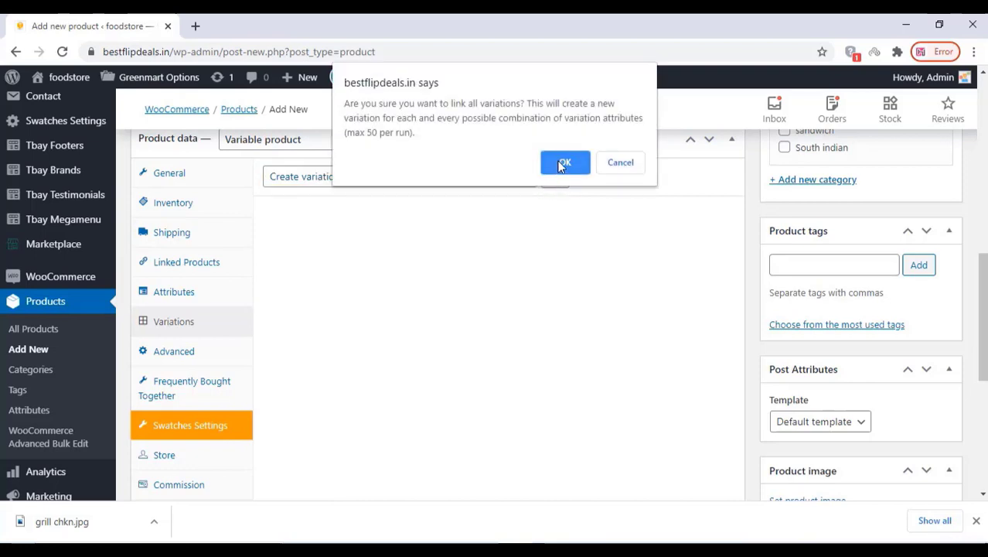
pyautogui.click(563, 164)
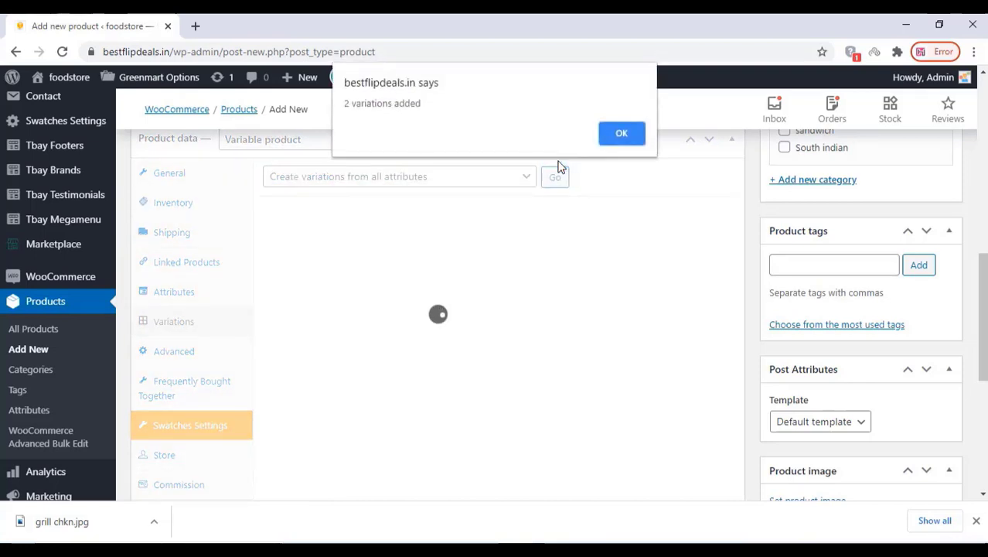
pyautogui.click(622, 133)
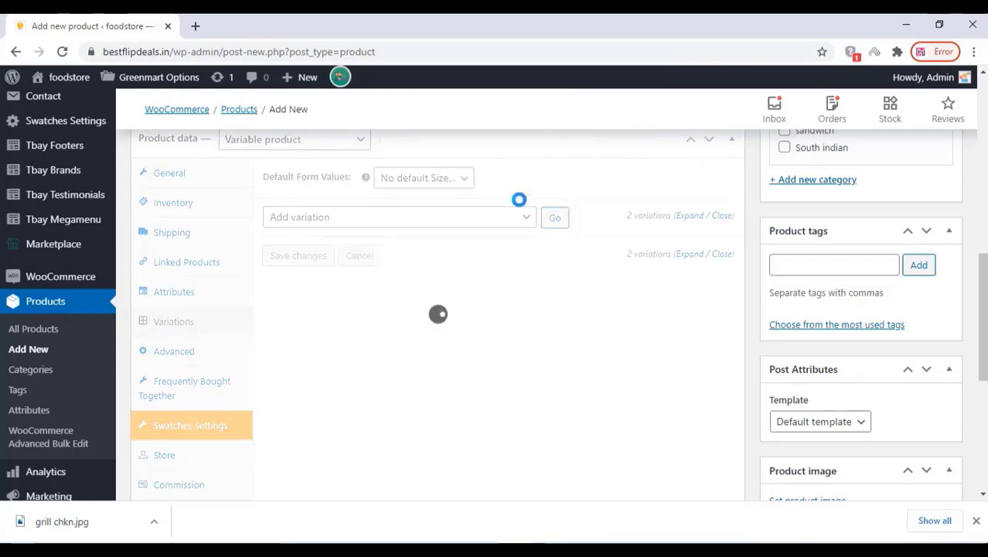
pyautogui.scroll(-2, 415, 296)
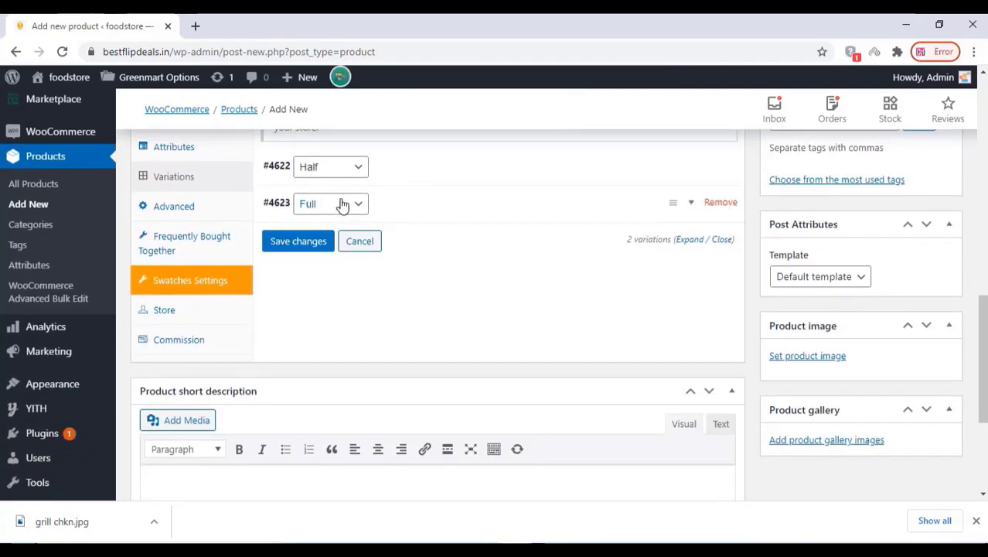
pyautogui.scroll(2, 401, 185)
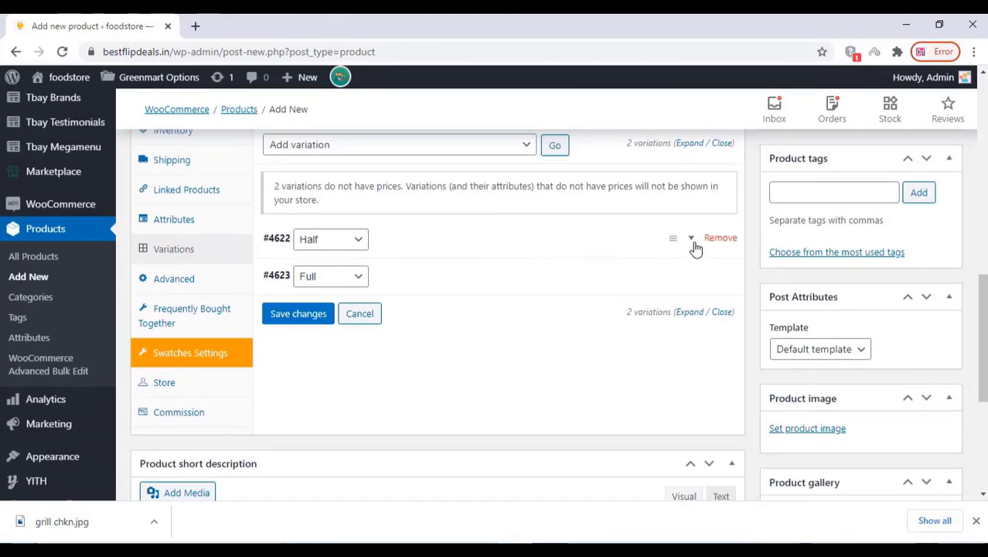
# - Expand the Half variation and set its regular price to 100, leaving the sale price empty
pyautogui.click(692, 241)
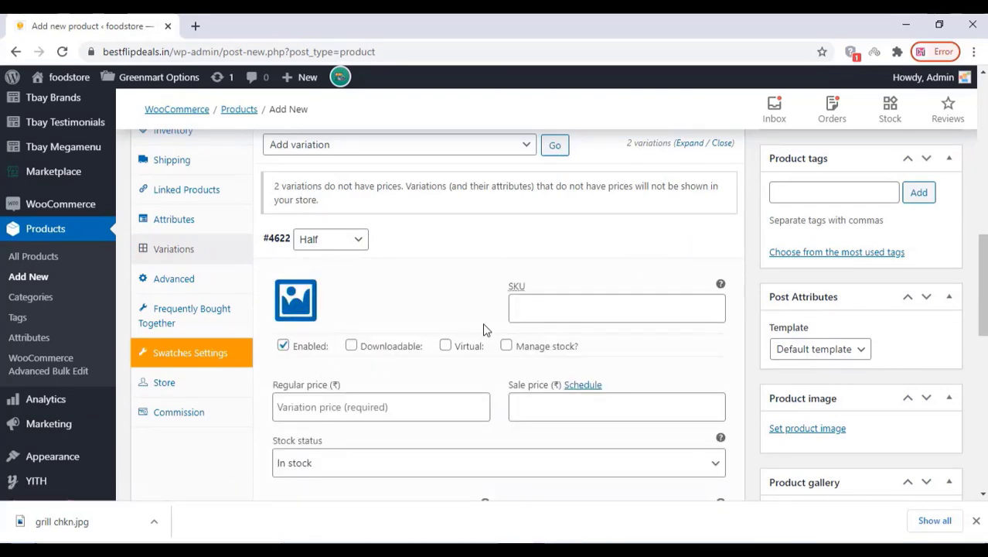
pyautogui.scroll(-2, 483, 323)
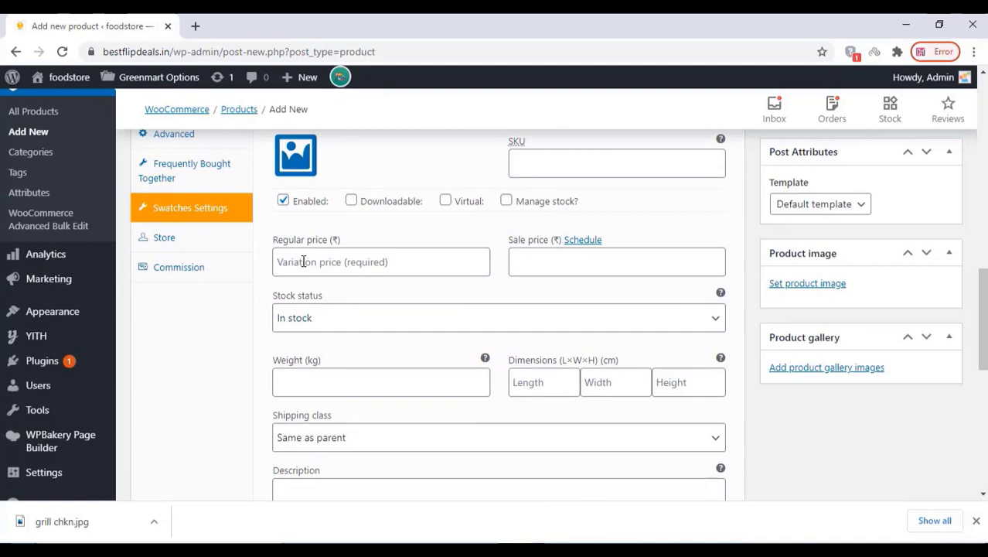
pyautogui.scroll(2, 303, 262)
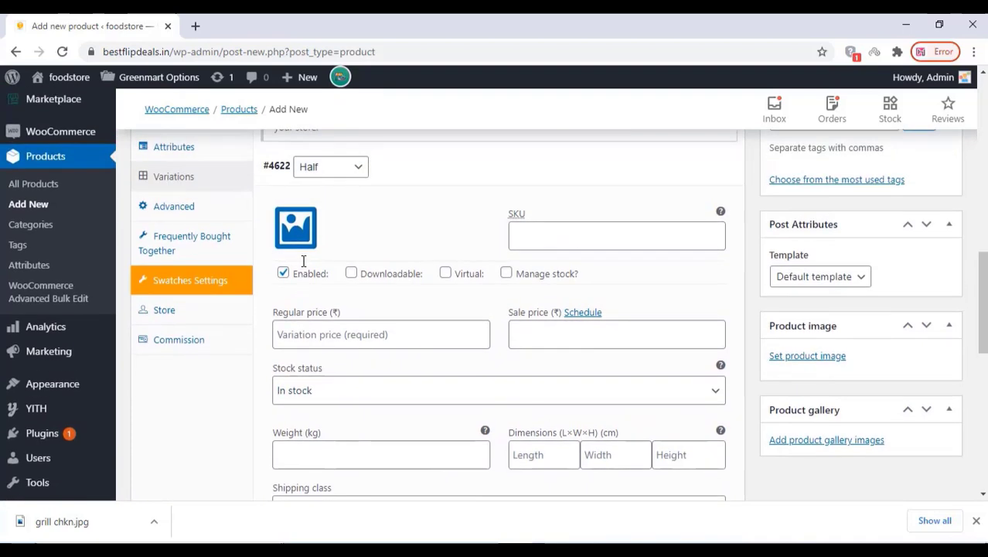
pyautogui.click(290, 338)
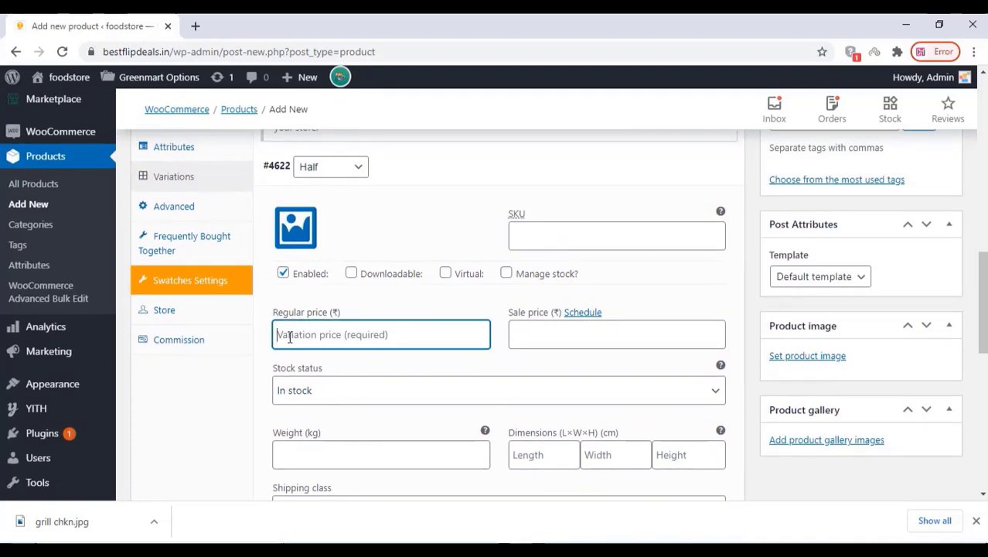
pyautogui.write('100')
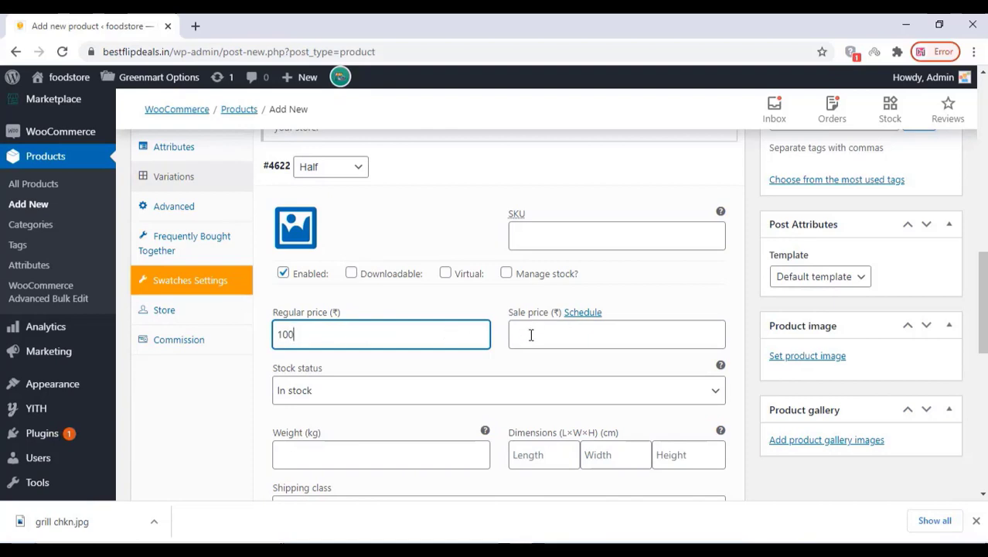
pyautogui.click(533, 335)
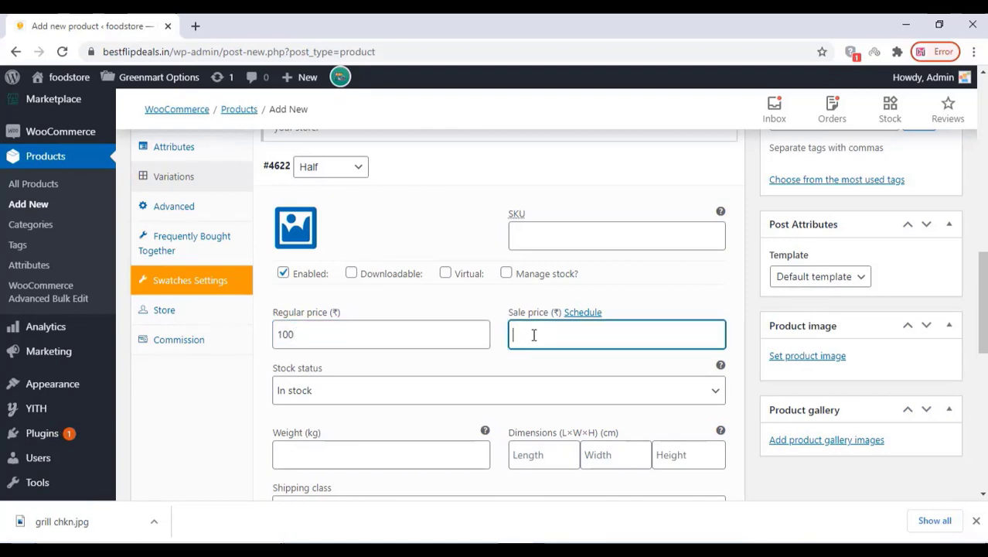
# - Set the Full variation's regular price to 200 and save the variation changes
pyautogui.scroll(-2, 328, 393)
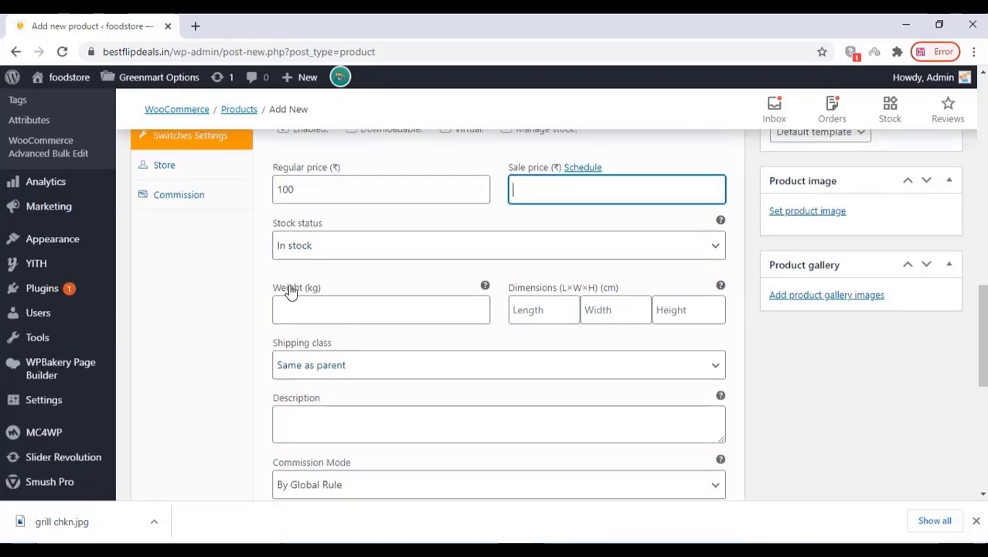
pyautogui.scroll(-3, 367, 384)
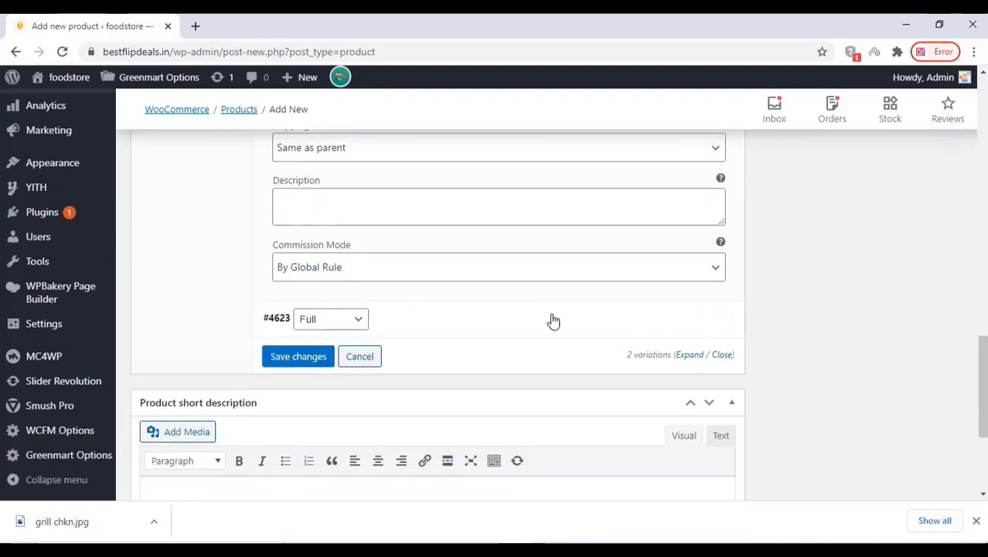
pyautogui.click(692, 321)
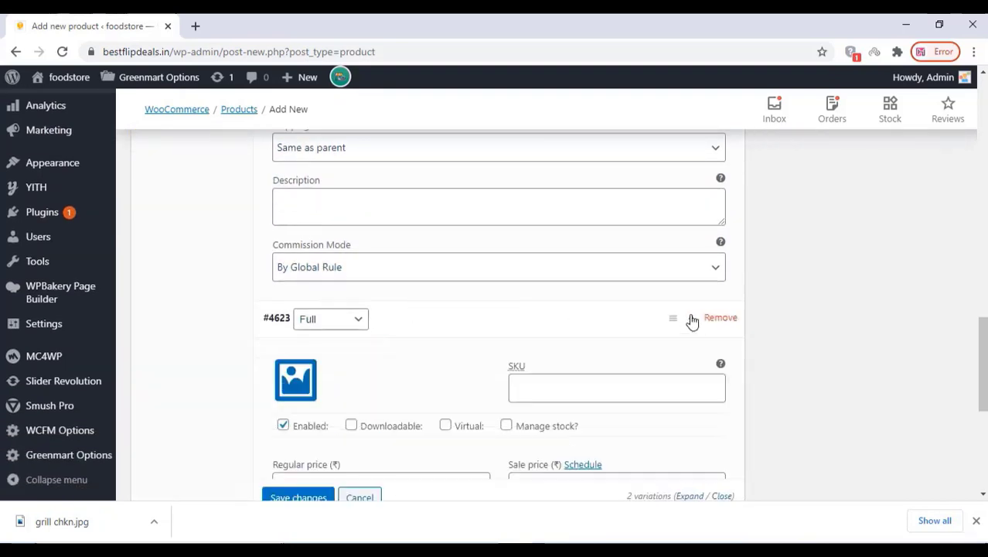
pyautogui.scroll(-3, 386, 328)
pyautogui.scroll(-2, 317, 278)
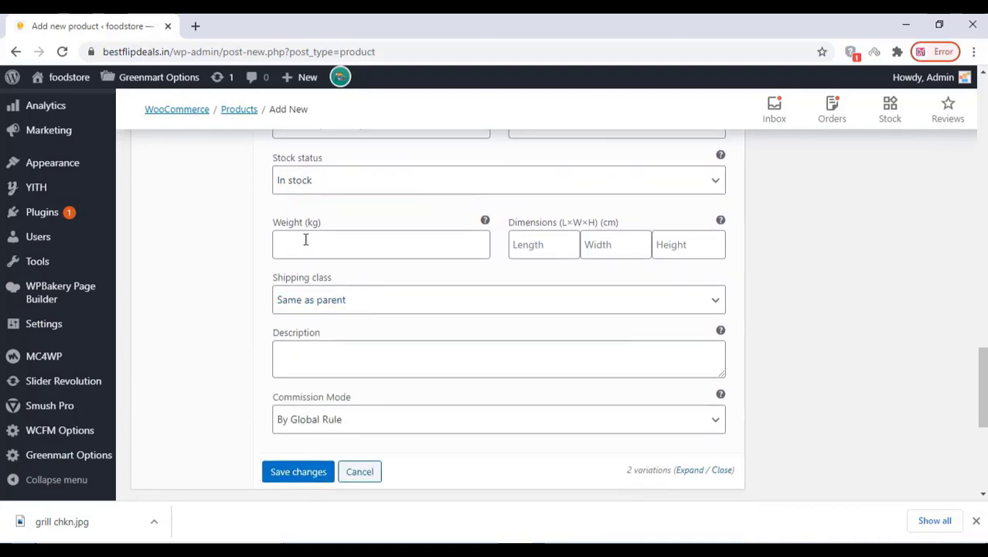
pyautogui.scroll(1, 306, 240)
pyautogui.click(297, 204)
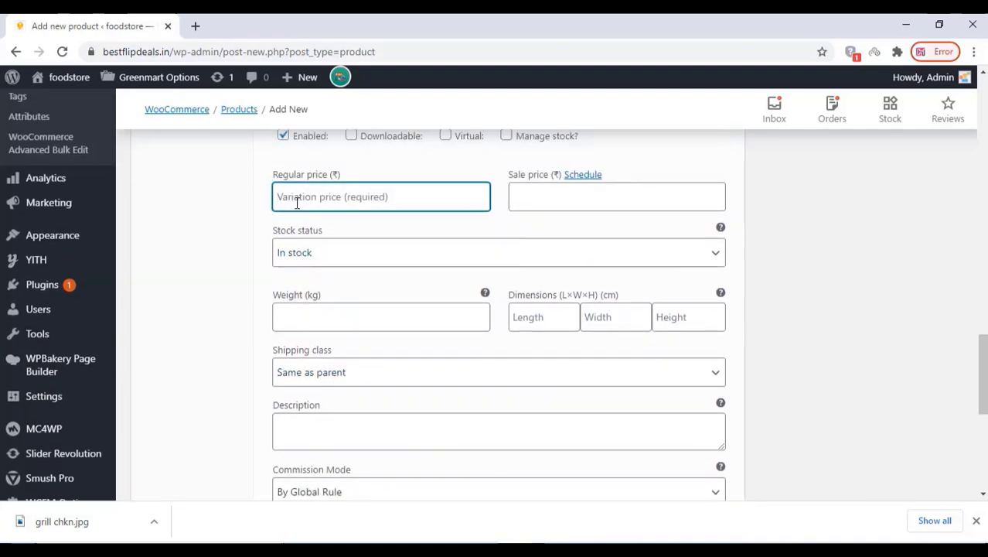
pyautogui.write('200')
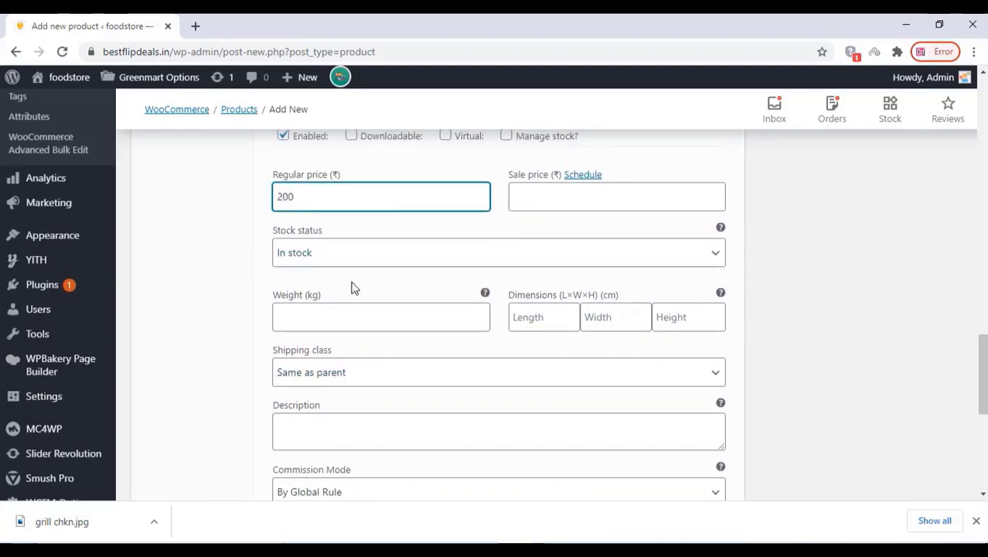
pyautogui.scroll(-2, 375, 282)
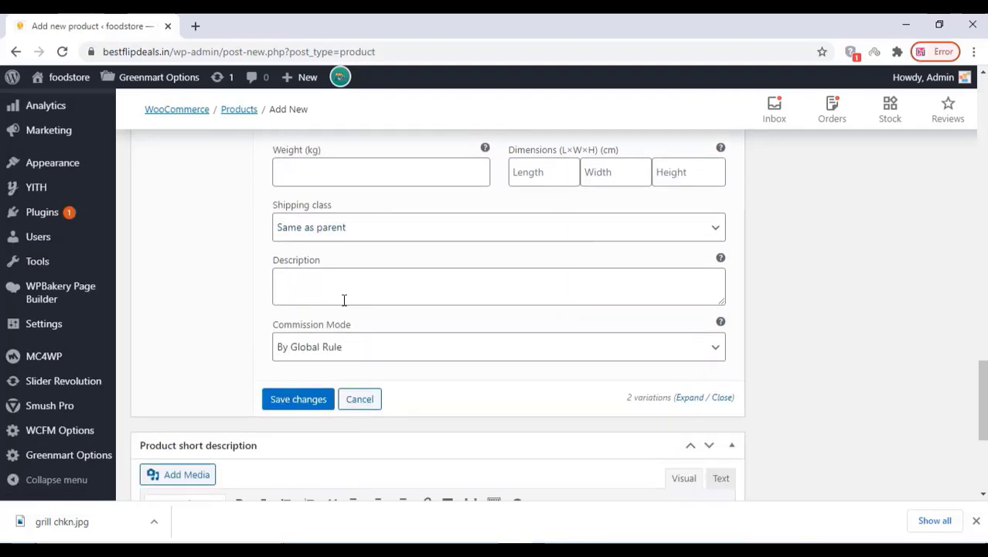
pyautogui.click(303, 404)
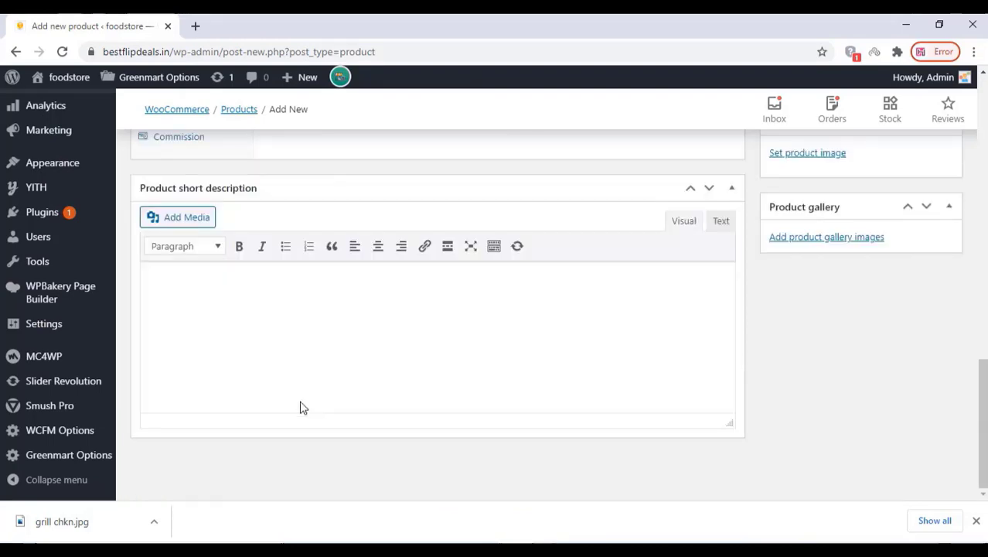
# - Enter "This is a tasty Food" as the product short description
pyautogui.scroll(5, 302, 407)
pyautogui.scroll(2, 567, 397)
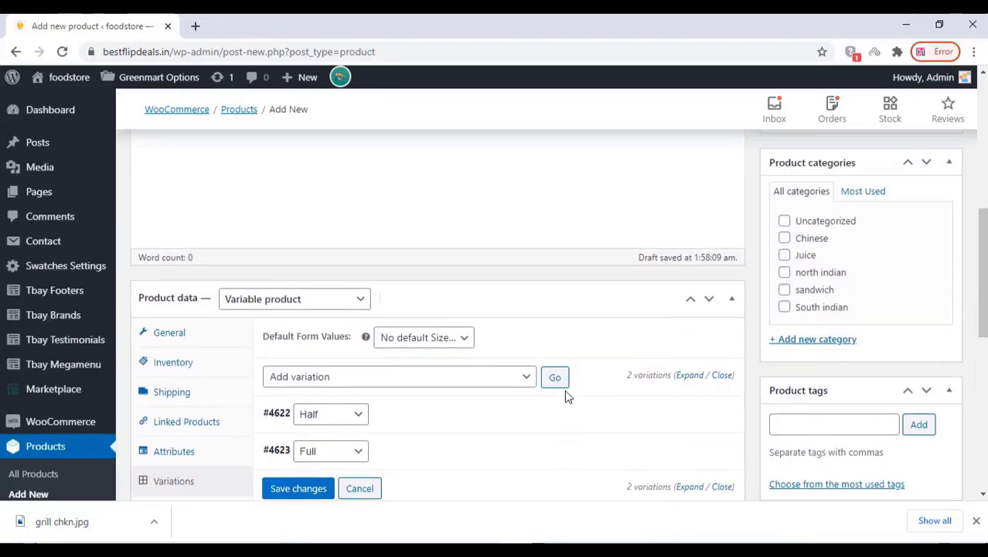
pyautogui.scroll(-6, 567, 396)
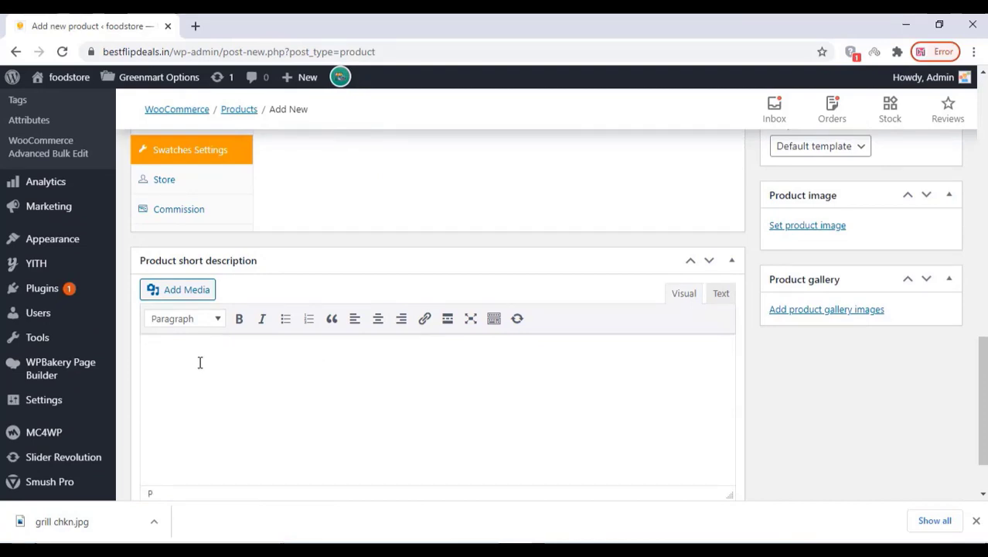
pyautogui.write('This is a tasty Food')
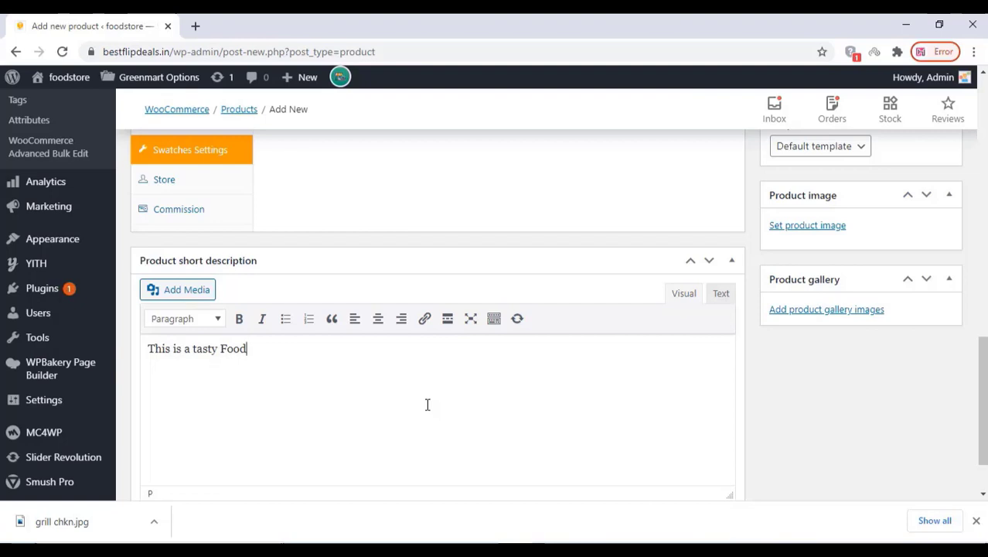
# - Upload the grill chkn picture from the Downloads folder and set it as the product image
pyautogui.scroll(1, 494, 392)
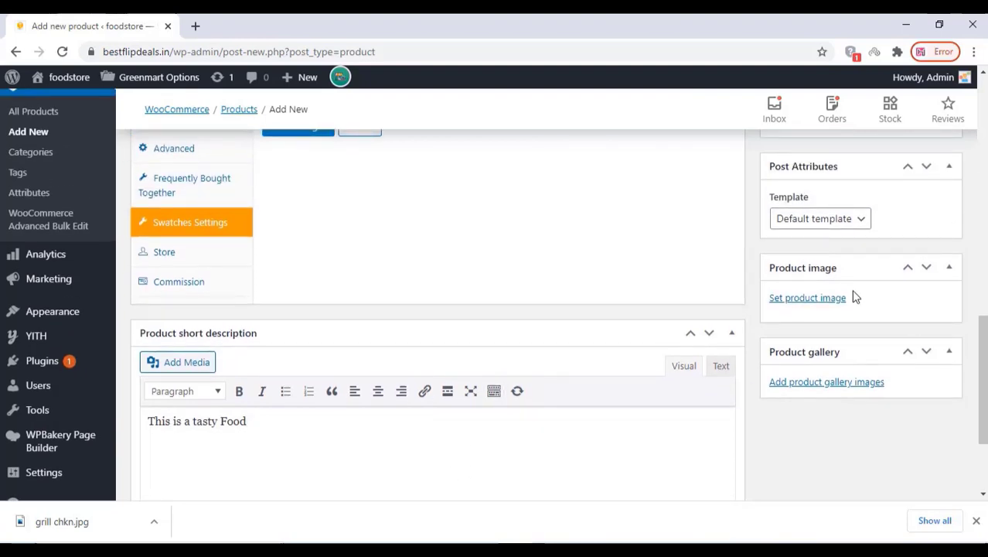
pyautogui.click(829, 307)
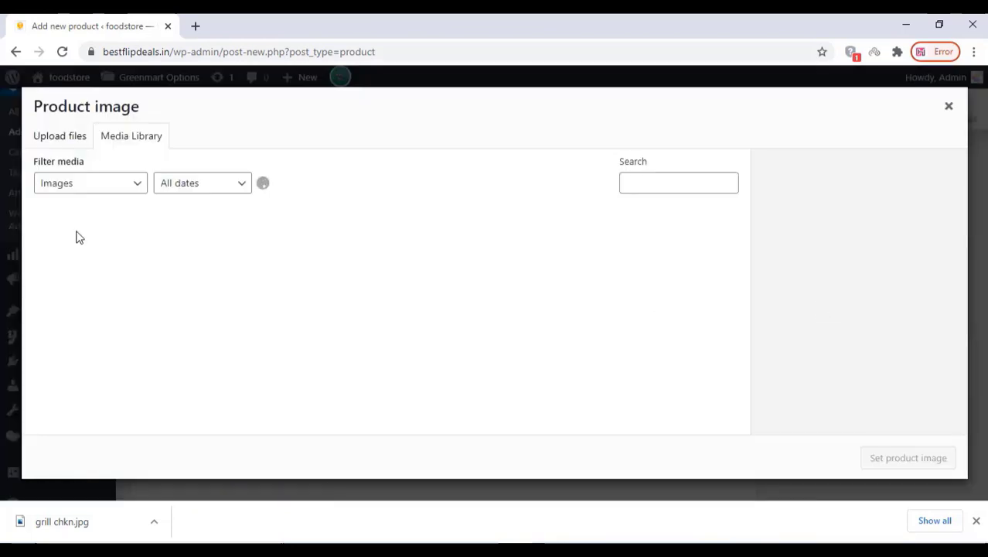
pyautogui.click(56, 133)
pyautogui.click(494, 323)
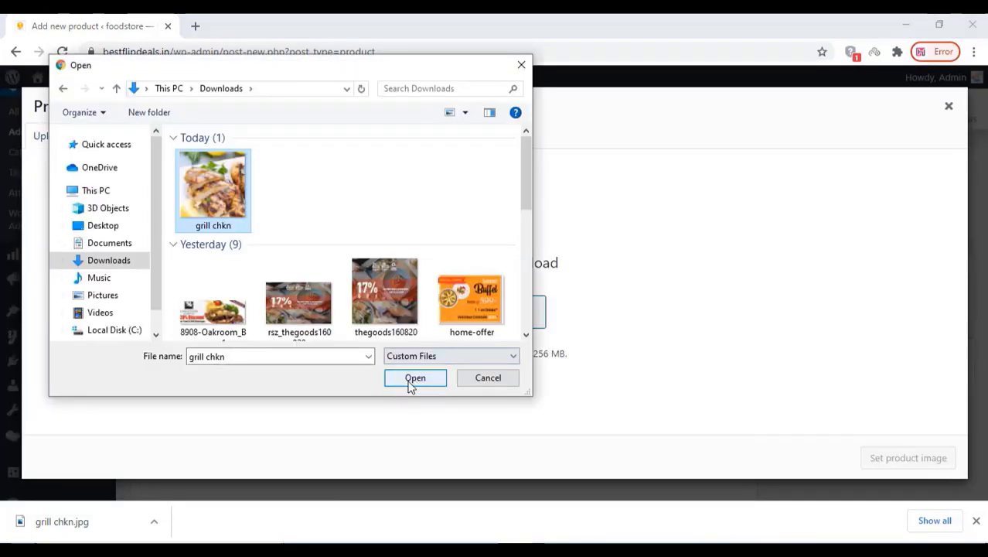
pyautogui.click(410, 380)
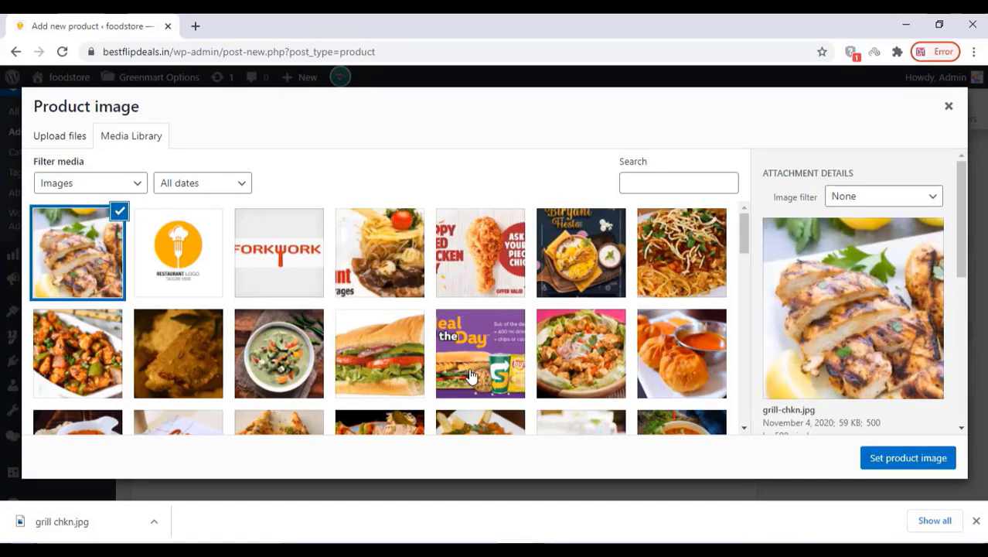
pyautogui.click(908, 458)
# - Add a new product category named Grilled without a parent category
pyautogui.scroll(4, 803, 363)
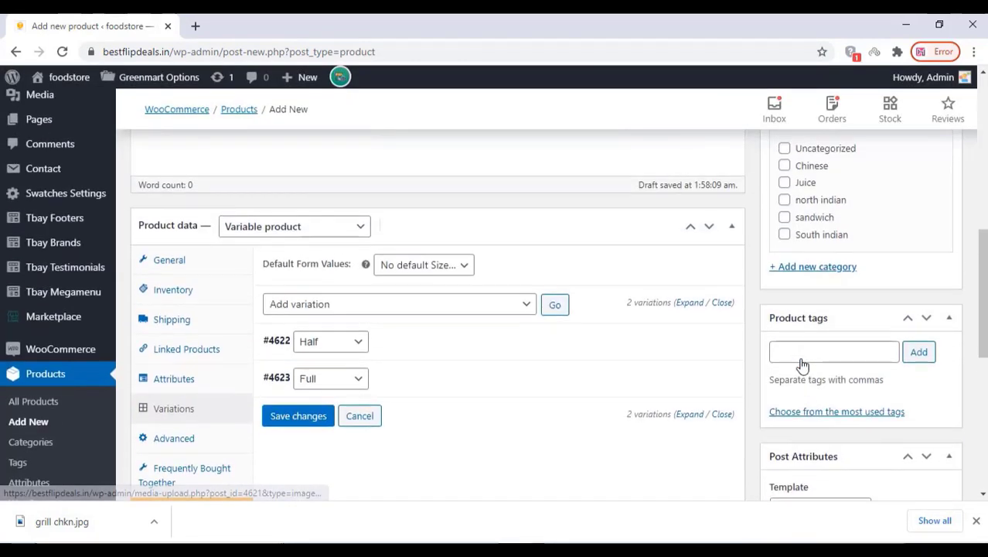
pyautogui.click(814, 269)
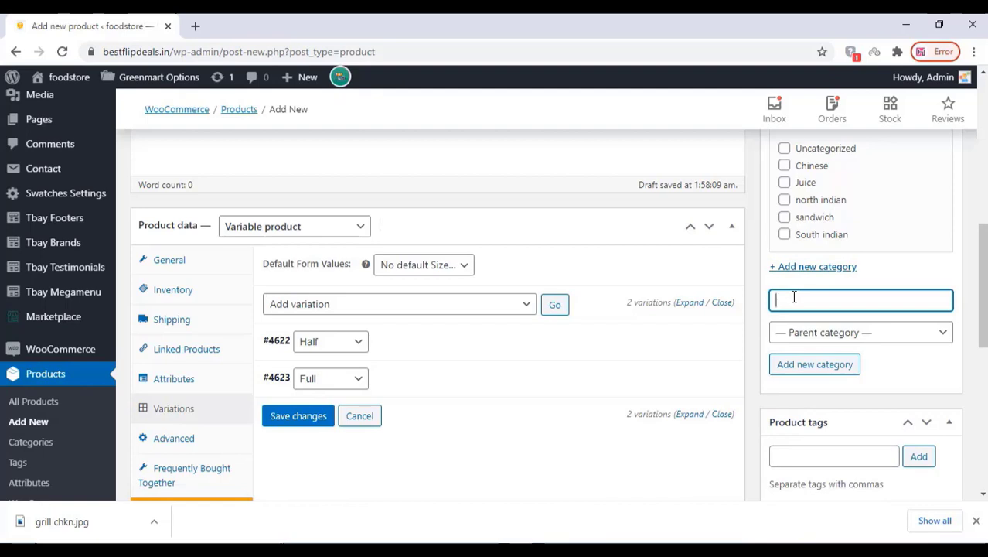
pyautogui.write('Grilled')
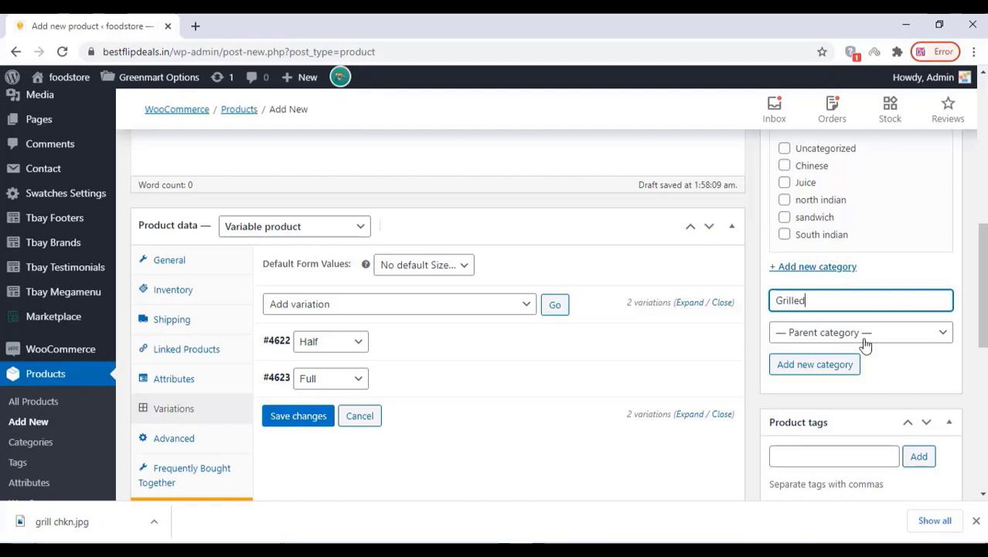
pyautogui.click(835, 366)
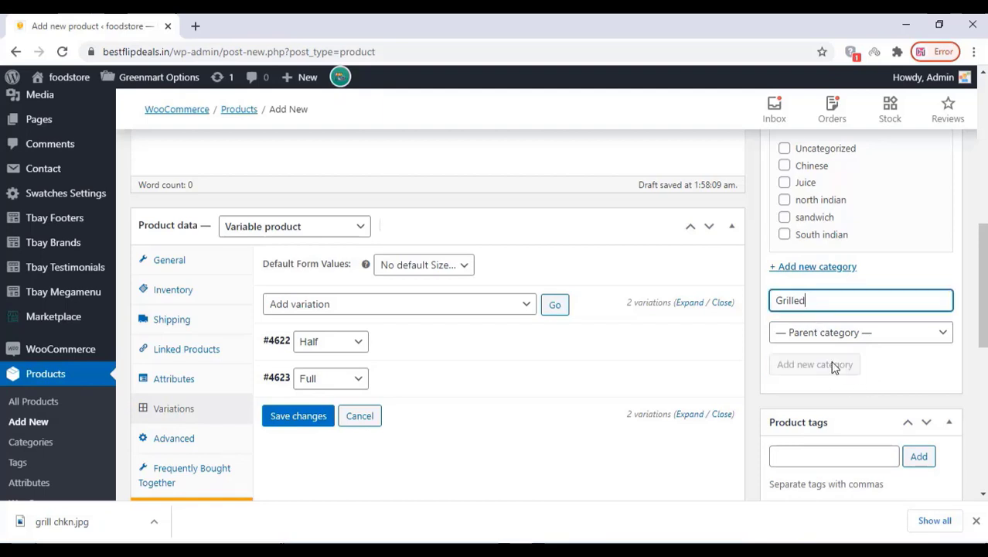
# - Add the product tag Chicken to the Grilled Chicken product
pyautogui.scroll(-2, 828, 384)
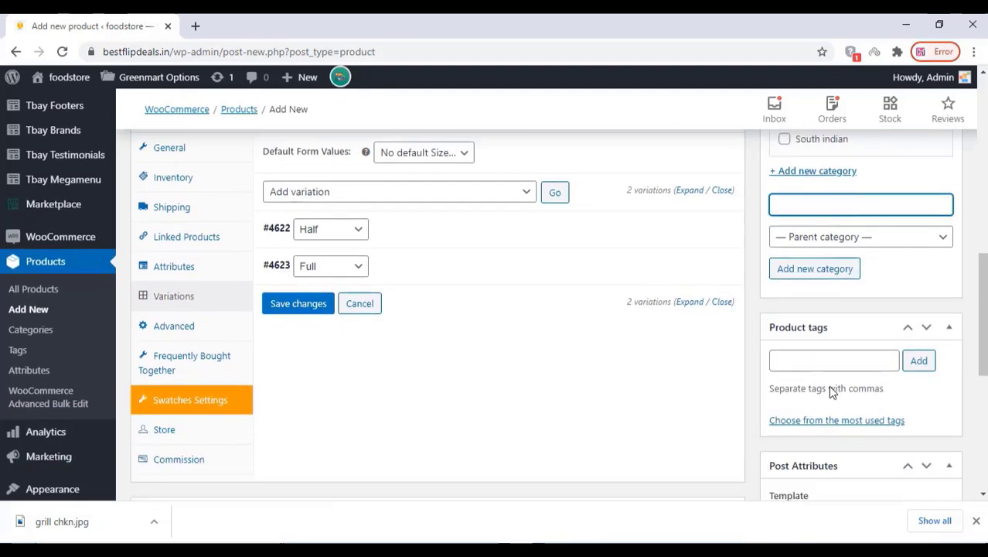
pyautogui.click(802, 313)
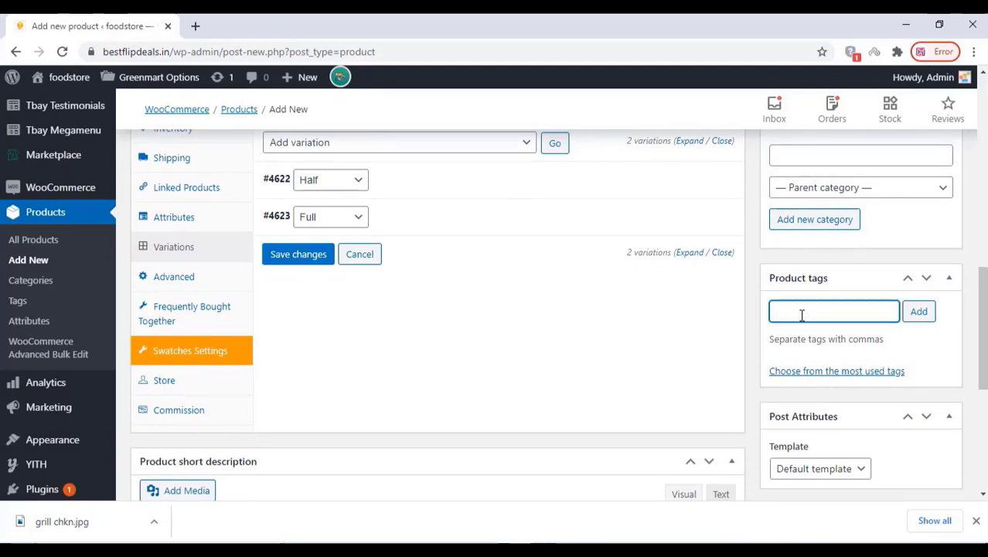
pyautogui.write('Chicken')
pyautogui.click(919, 312)
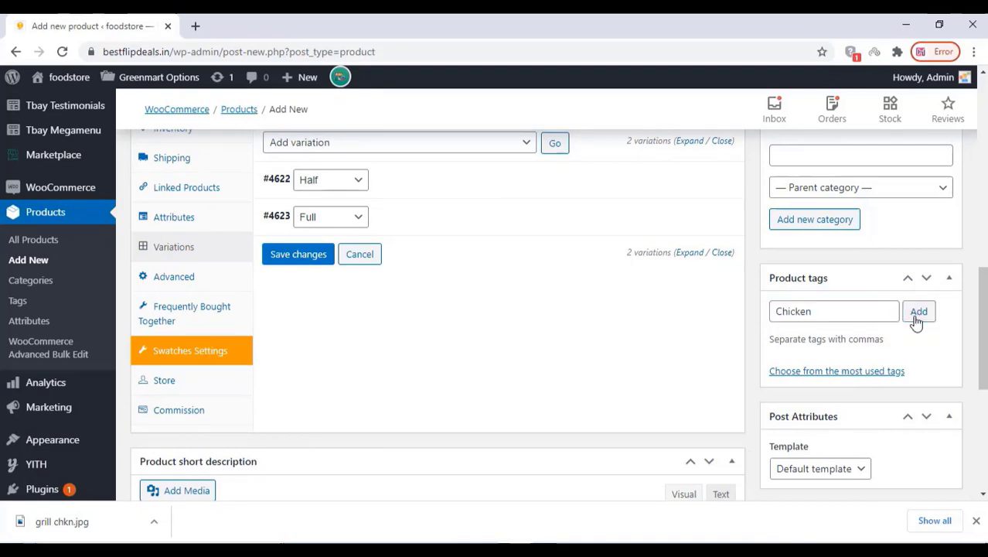
# - Look over the completed product details and publish the Grilled Chicken product
pyautogui.scroll(-3, 726, 361)
pyautogui.scroll(6, 726, 361)
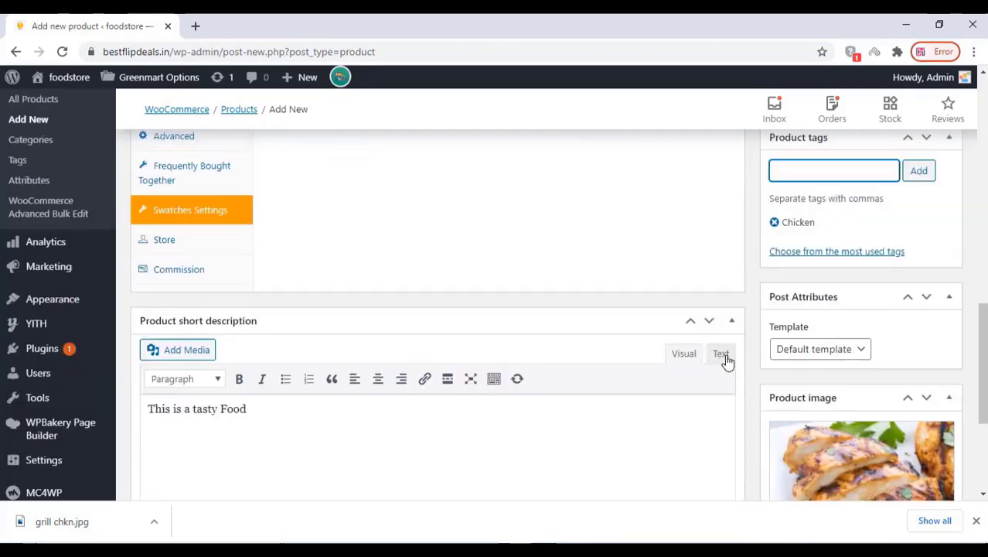
pyautogui.scroll(5, 727, 360)
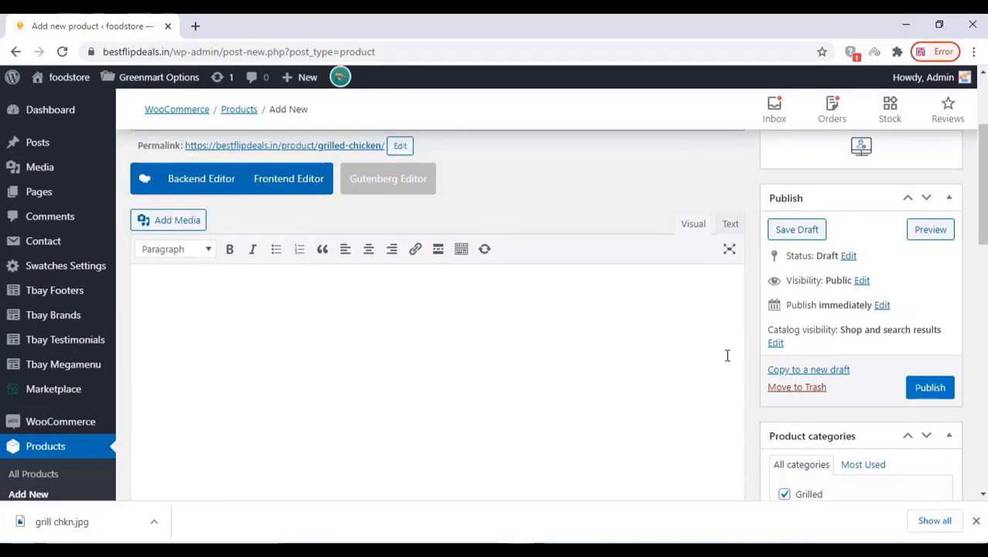
pyautogui.click(921, 395)
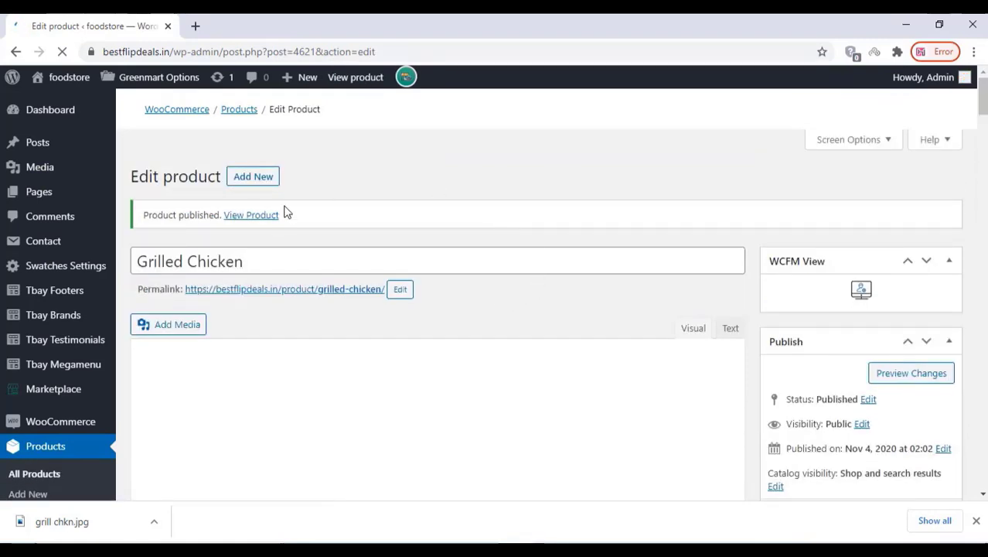
# - Open the published Grilled Chicken product page in a new browser tab and check its image, price range and size options
pyautogui.rightClick(257, 217)
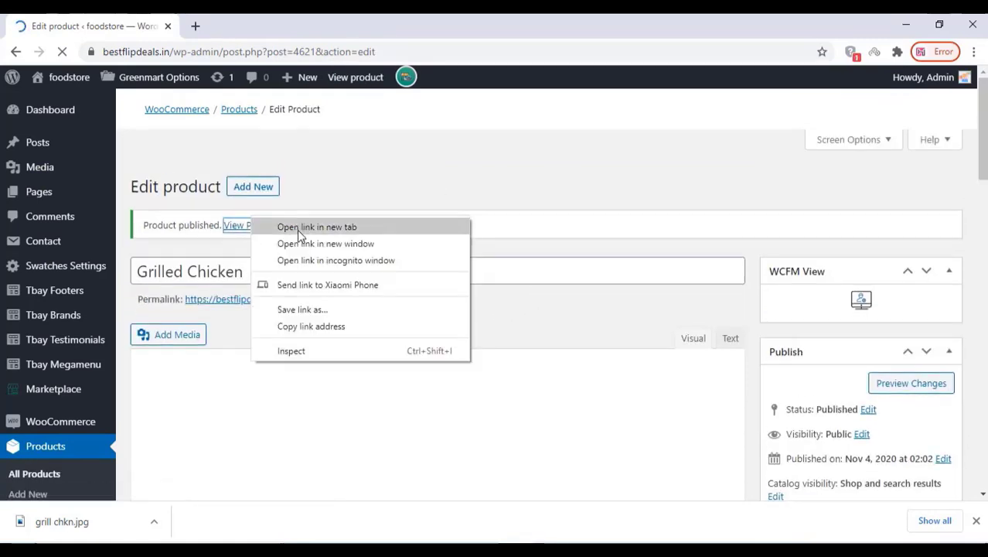
pyautogui.click(297, 227)
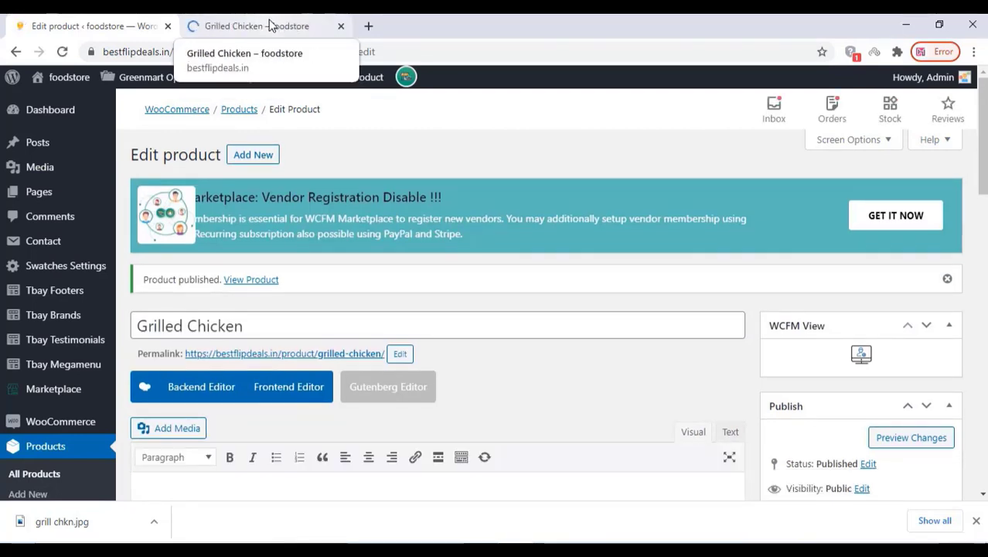
pyautogui.click(271, 25)
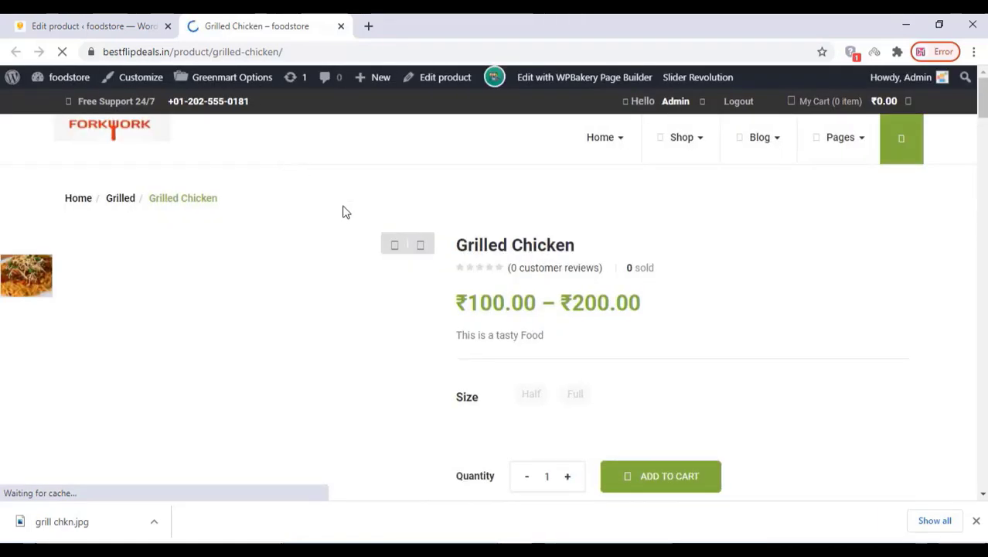
pyautogui.scroll(-2, 481, 227)
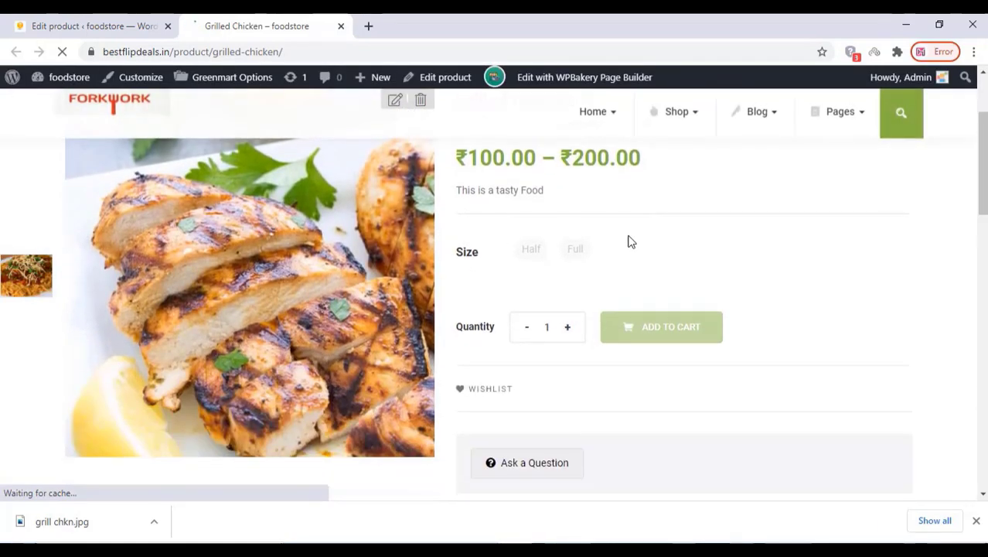
# - Compare the Half and Full size prices on the Grilled Chicken page and review its category, tag and customer review sections
pyautogui.click(576, 255)
pyautogui.click(534, 252)
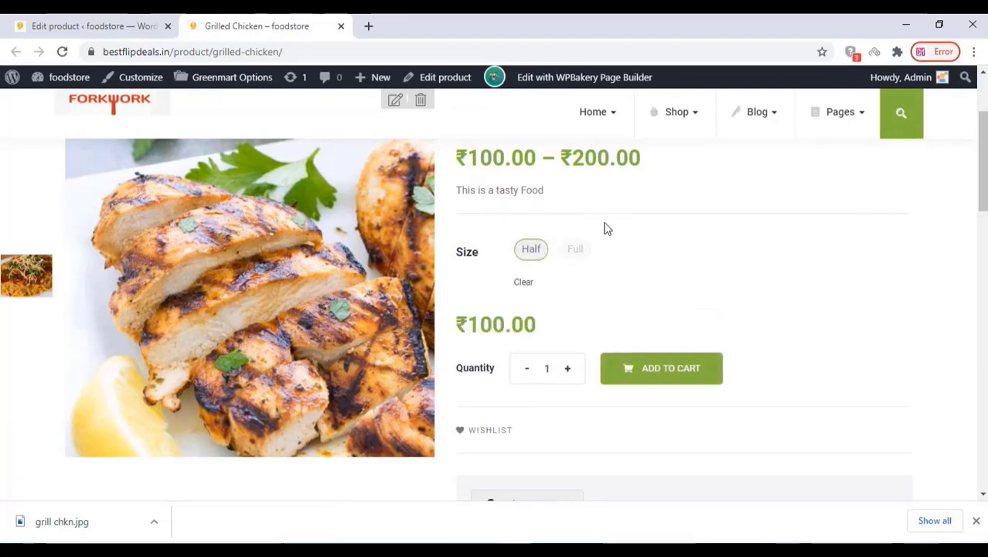
pyautogui.click(578, 251)
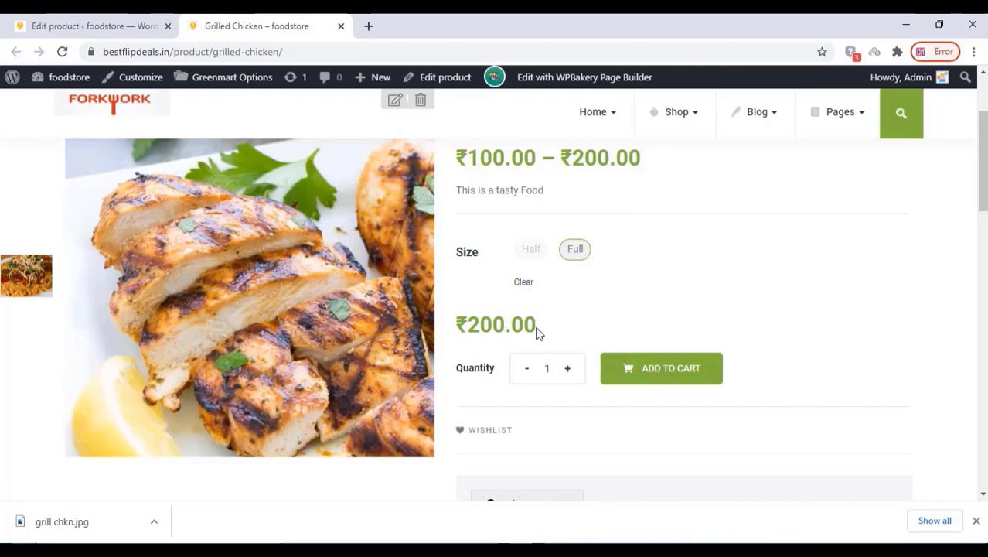
pyautogui.scroll(2, 489, 331)
pyautogui.scroll(-4, 489, 333)
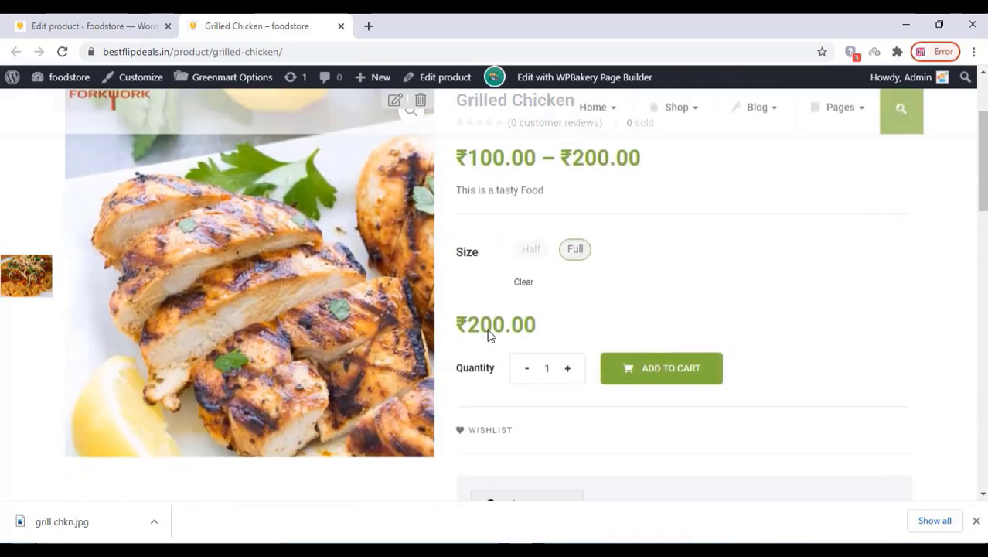
pyautogui.scroll(3, 489, 335)
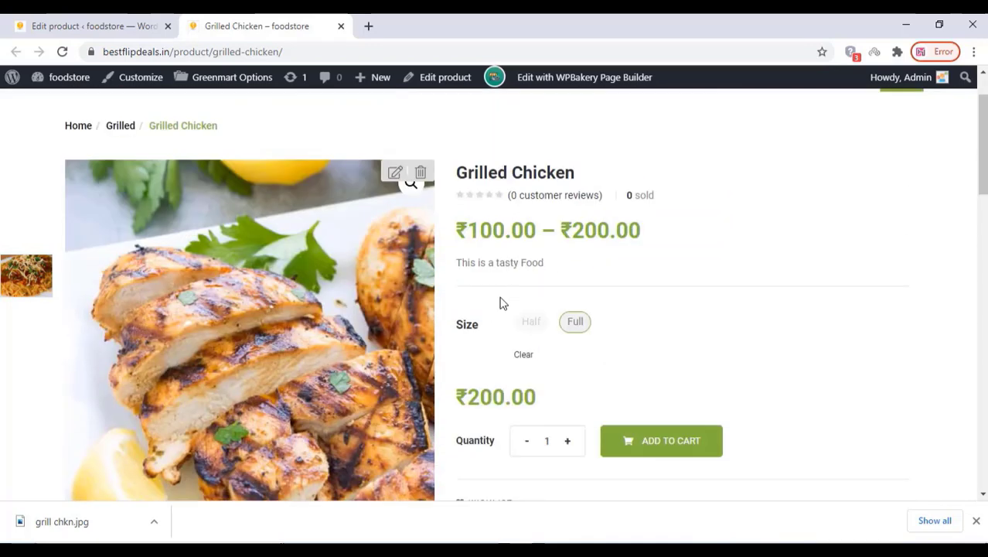
pyautogui.scroll(-4, 499, 302)
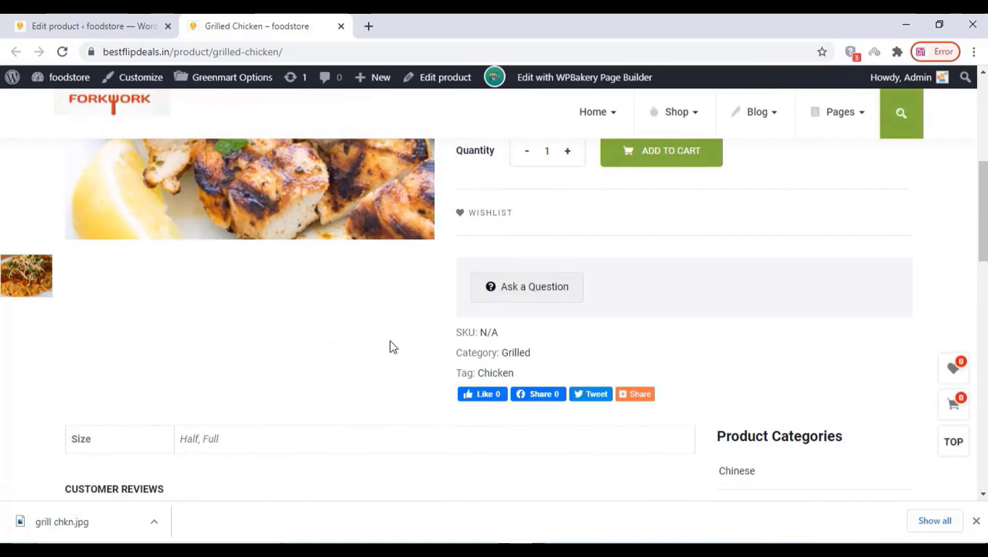
pyautogui.scroll(-2, 390, 347)
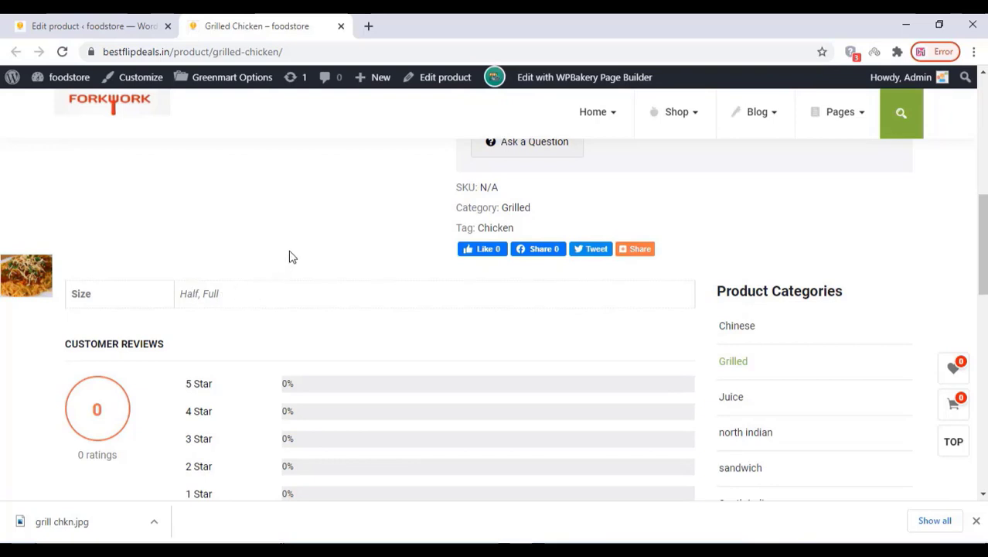
# - Close the Grilled Chicken store page and start a new product named Apple Shake
pyautogui.click(340, 26)
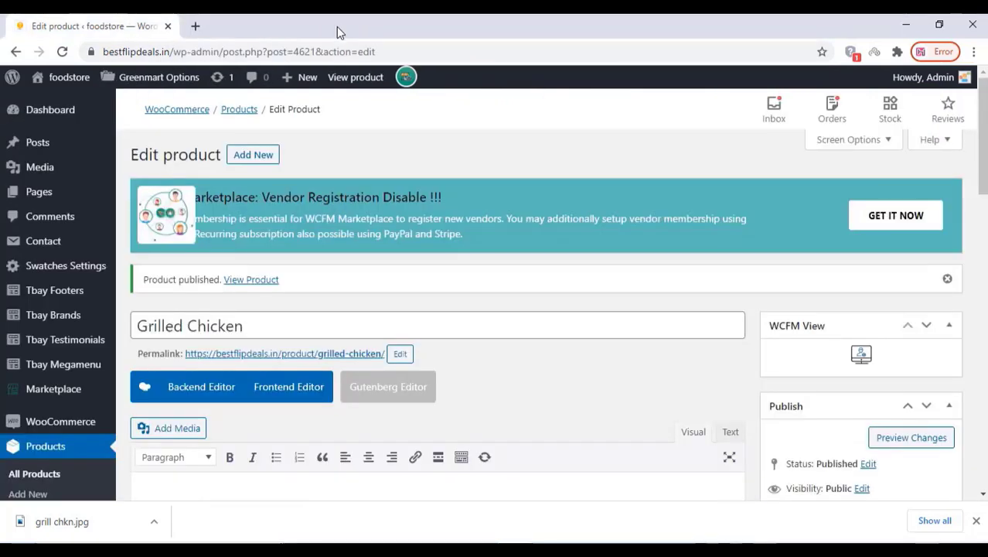
pyautogui.scroll(-2, 85, 334)
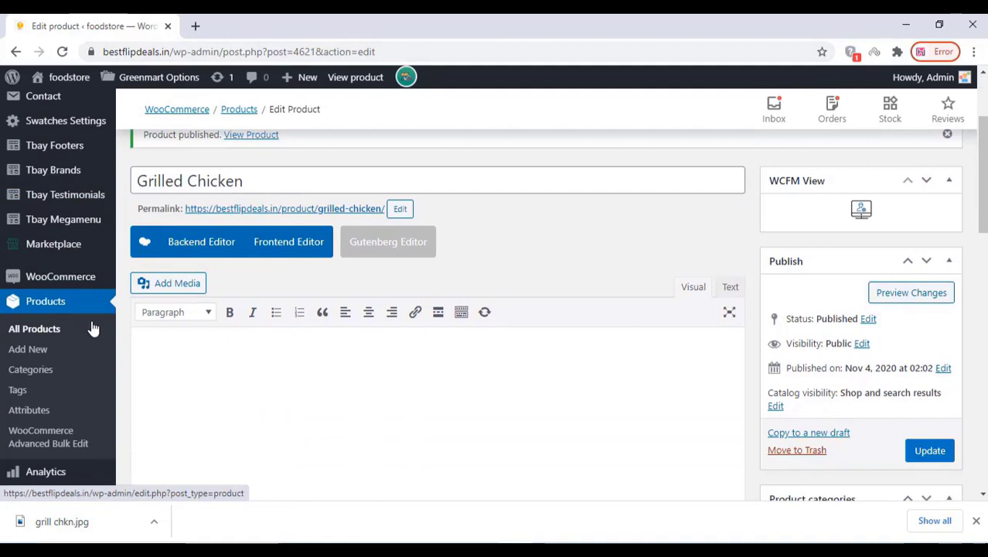
pyautogui.click(36, 356)
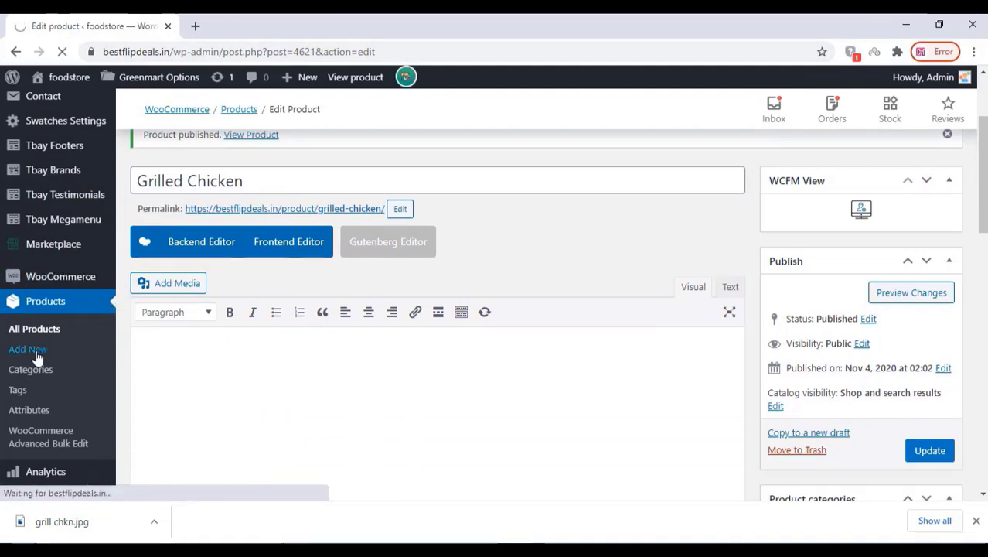
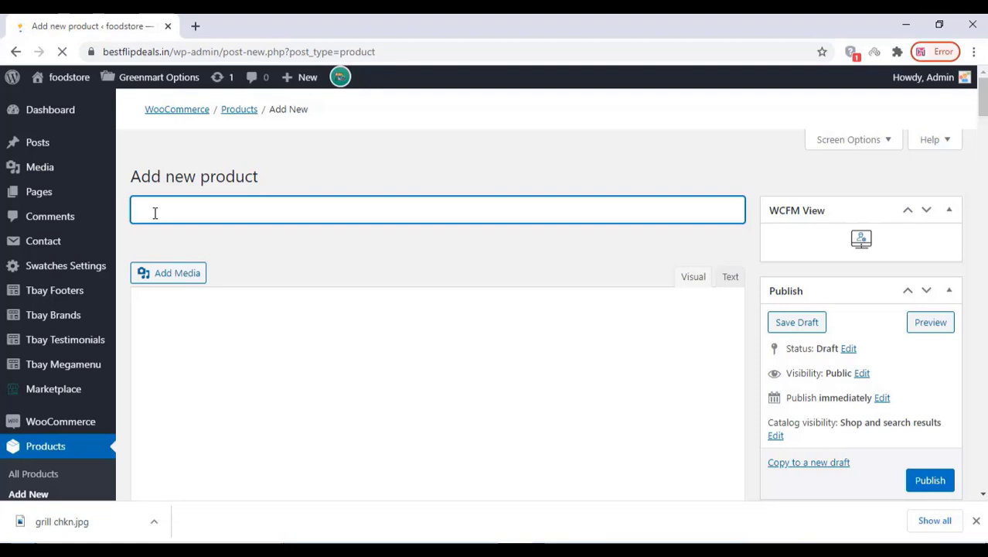
pyautogui.write('e Shake')
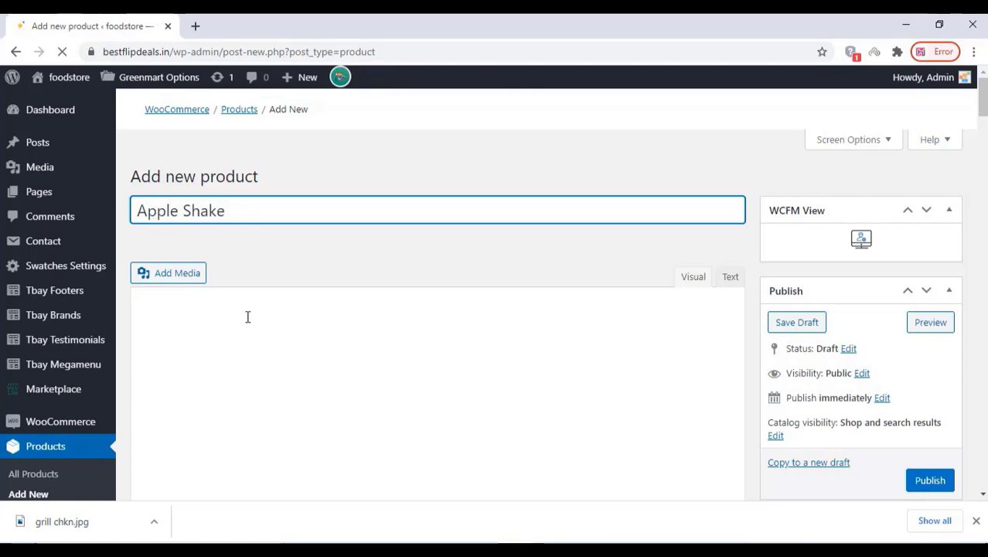
# - Try to assign the Juice category to the new Apple Shake product
pyautogui.scroll(-5, 283, 301)
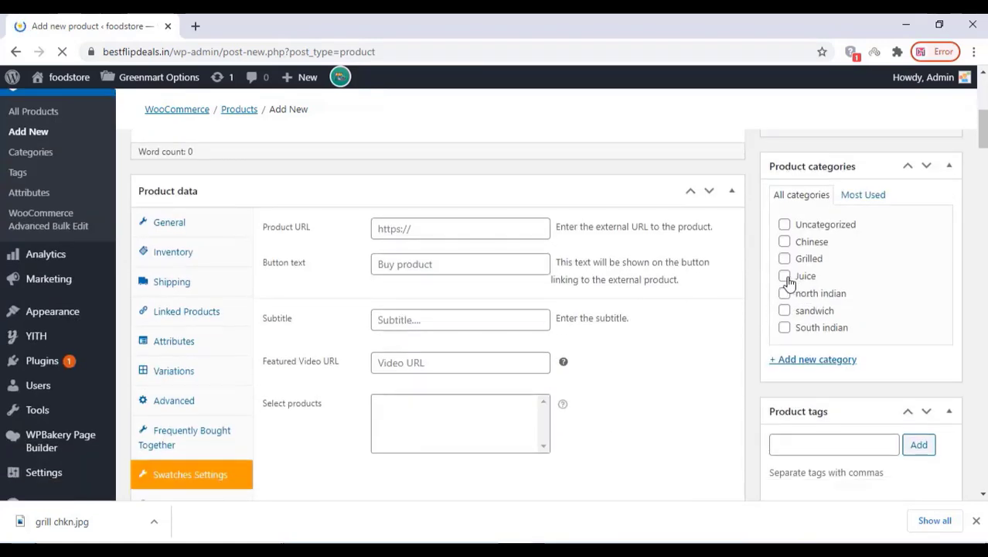
pyautogui.click(784, 276)
pyautogui.scroll(2, 224, 247)
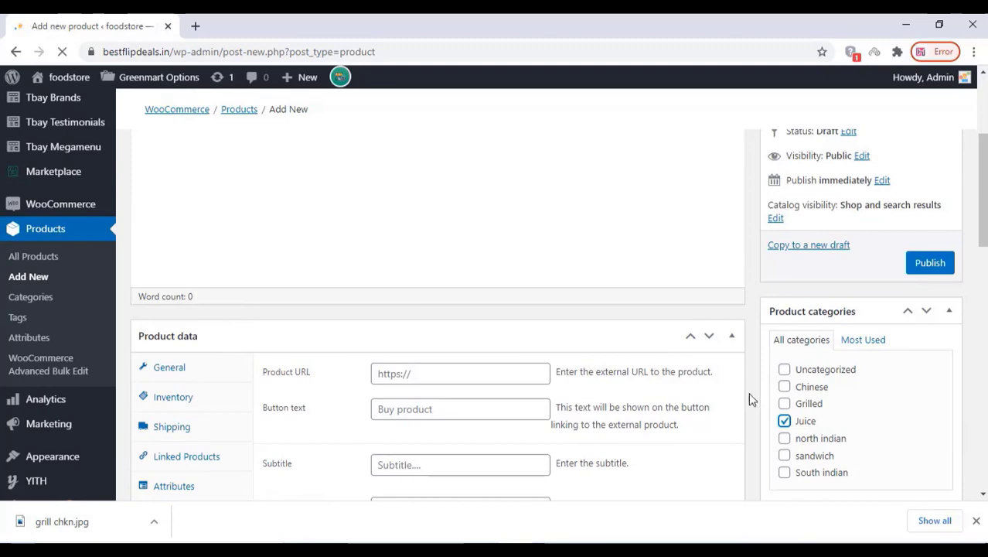
pyautogui.scroll(3, 357, 272)
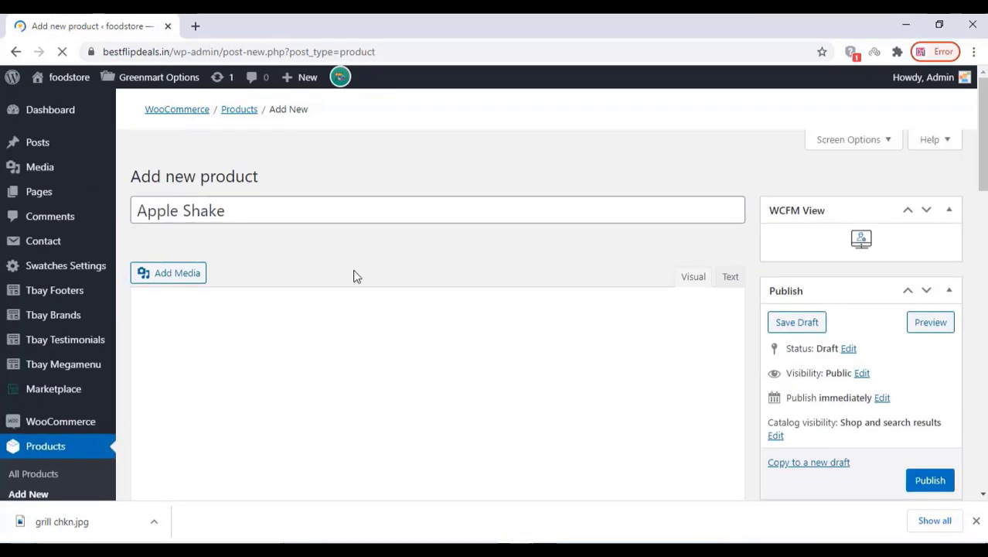
# - Cut the product name Apple Shake and paste it back into the same name field
pyautogui.moveTo(235, 222); pyautogui.dragTo(162, 231)
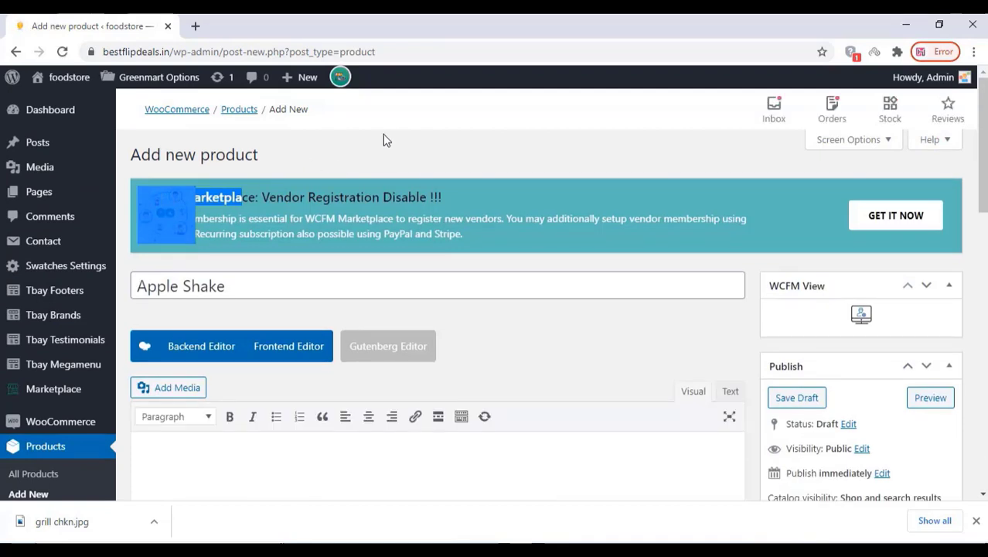
pyautogui.click(335, 178)
pyautogui.moveTo(244, 285); pyautogui.dragTo(133, 302)
pyautogui.rightClick(156, 291)
pyautogui.click(190, 329)
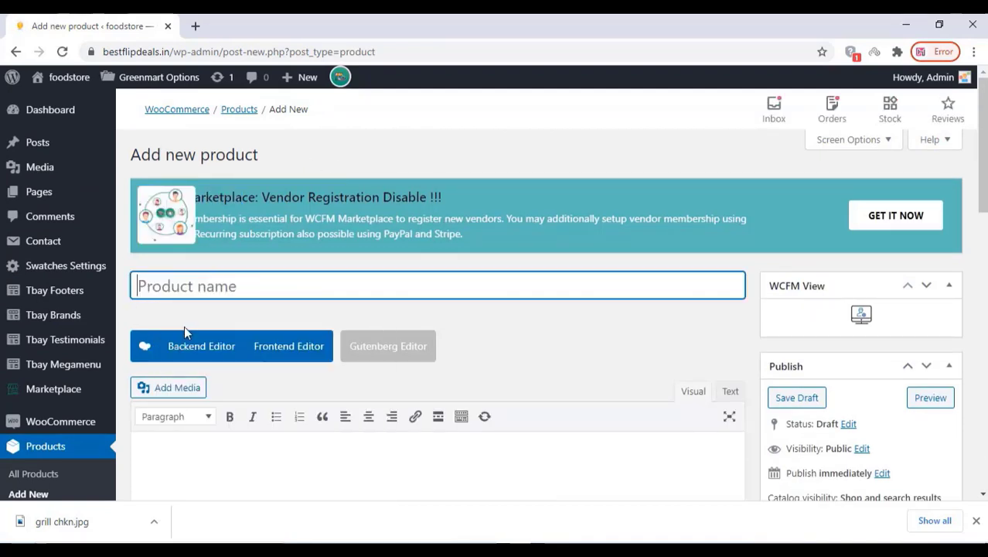
pyautogui.rightClick(156, 292)
pyautogui.click(193, 403)
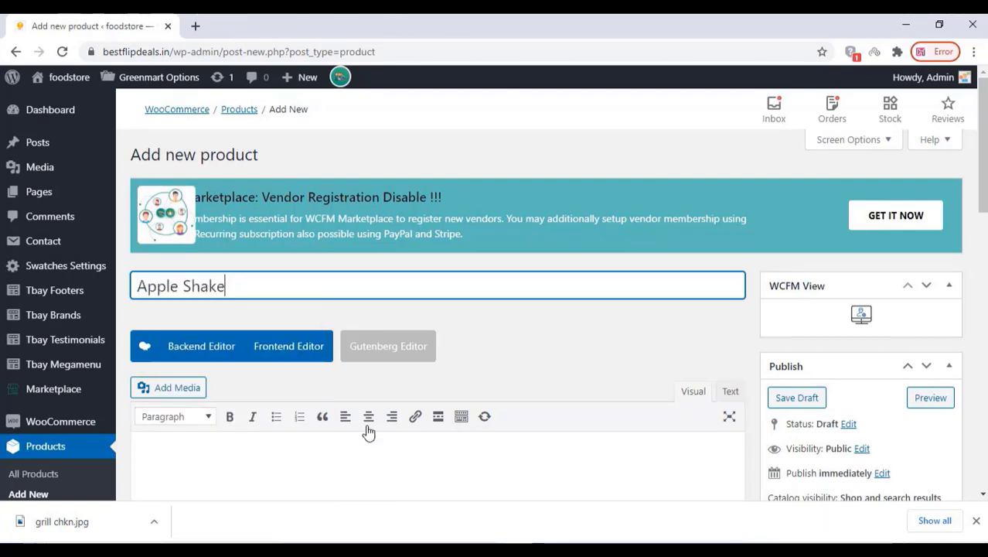
# - Set the Apple Shake product's regular price to 120 and its sale price to 80
pyautogui.scroll(-1, 406, 445)
pyautogui.scroll(-5, 327, 304)
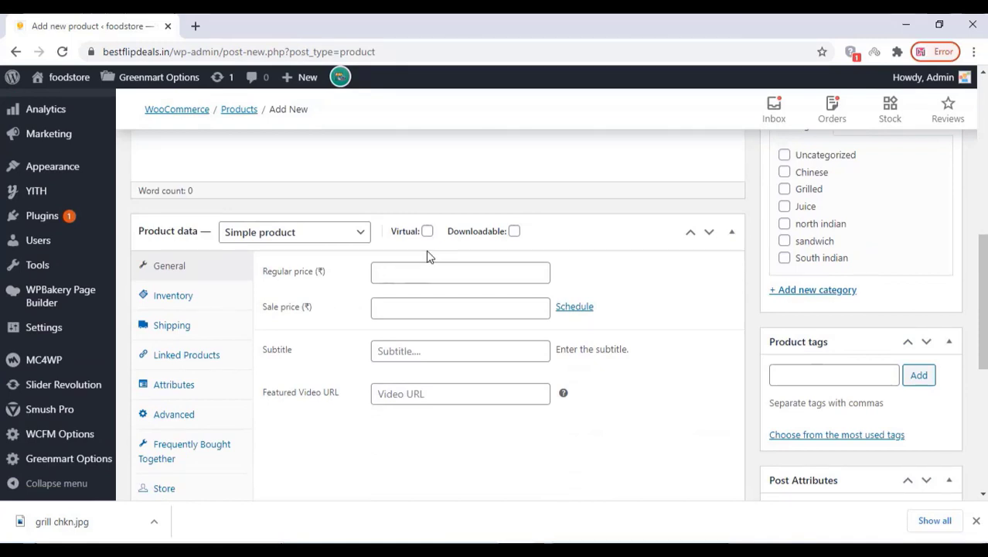
pyautogui.click(393, 272)
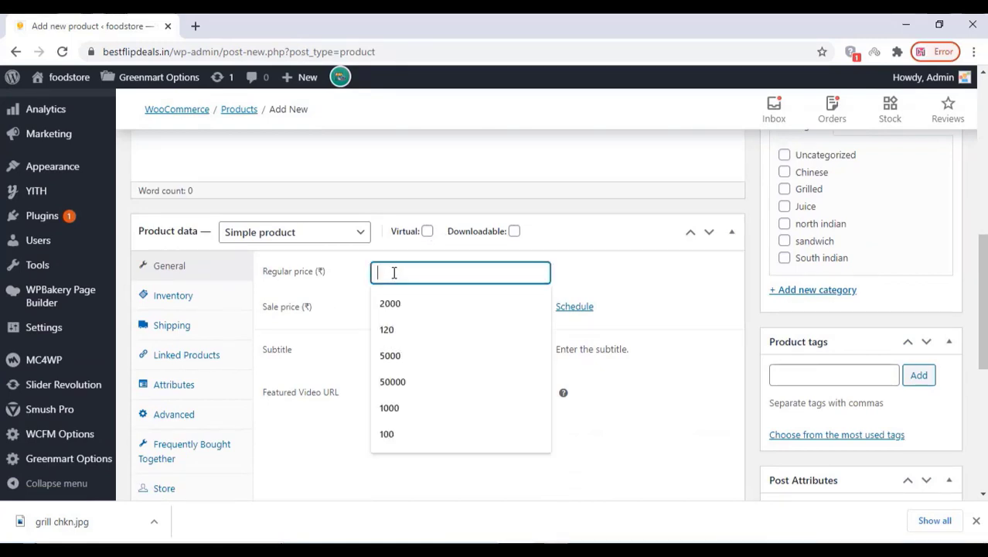
pyautogui.click(399, 332)
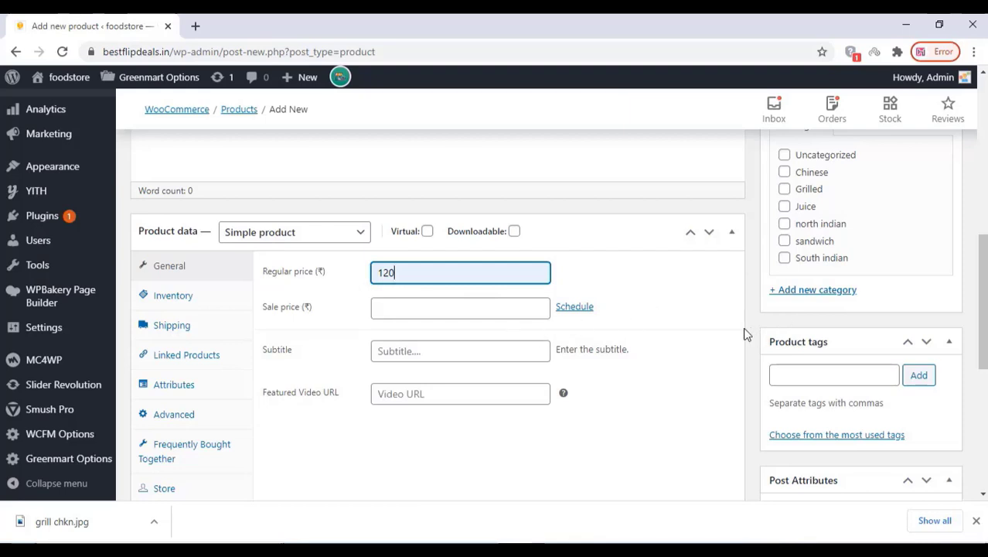
pyautogui.click(398, 313)
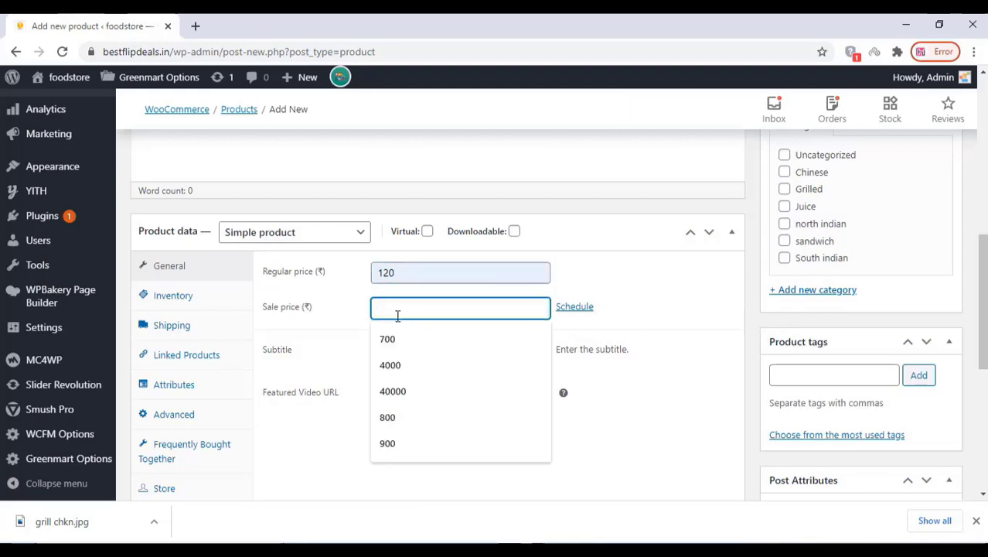
pyautogui.write('1')
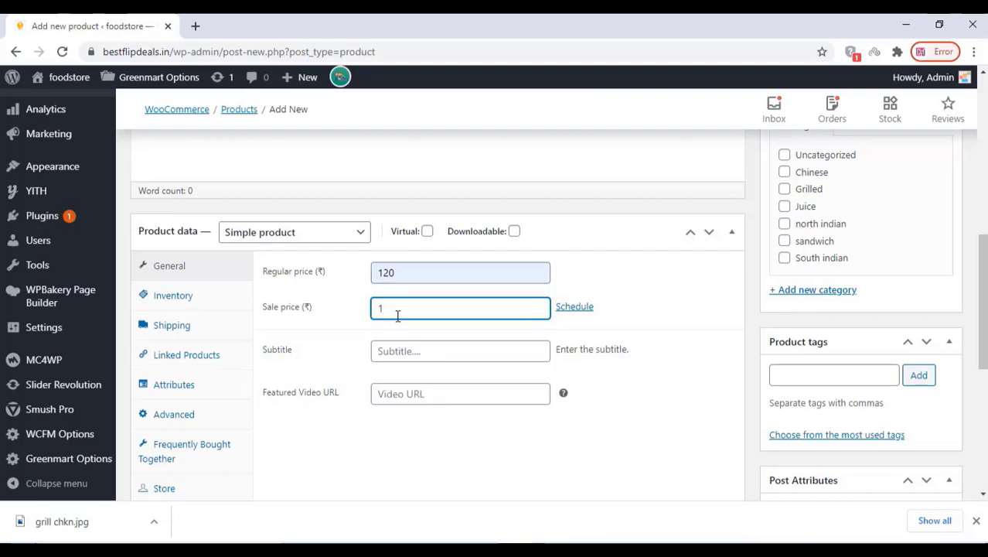
pyautogui.write('8')
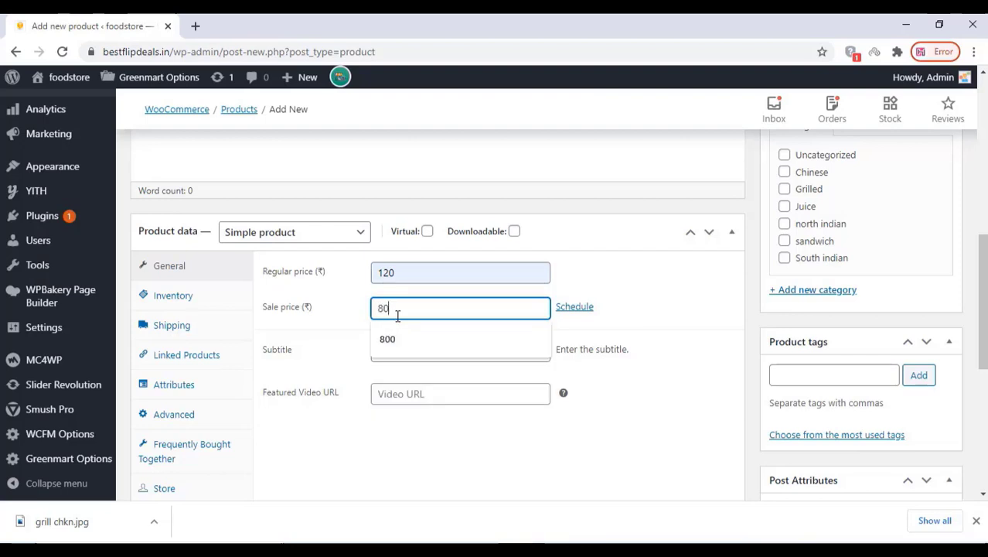
pyautogui.write('0')
pyautogui.click(646, 290)
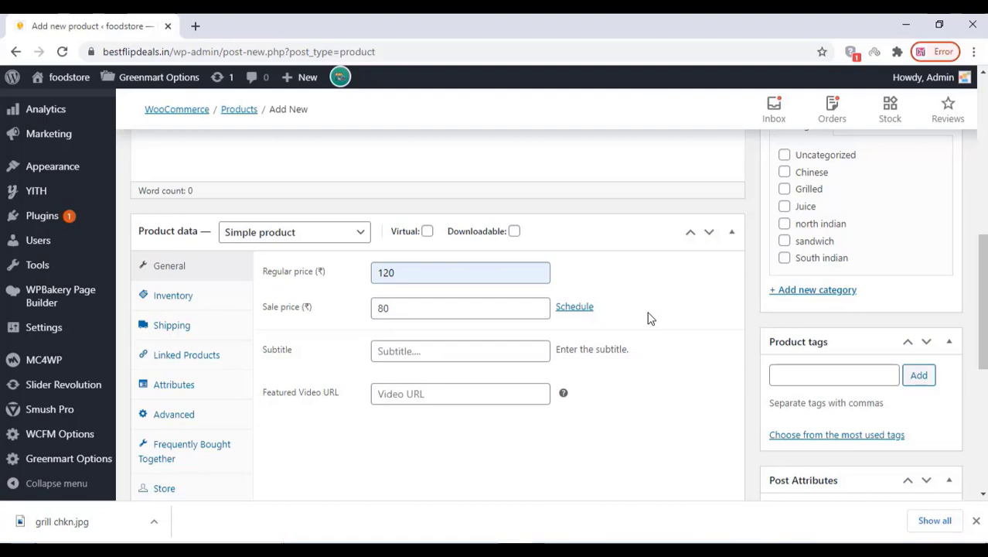
# - Schedule the sale price to run from 2020-11-04 to 2020-11-30
pyautogui.click(566, 307)
pyautogui.click(420, 345)
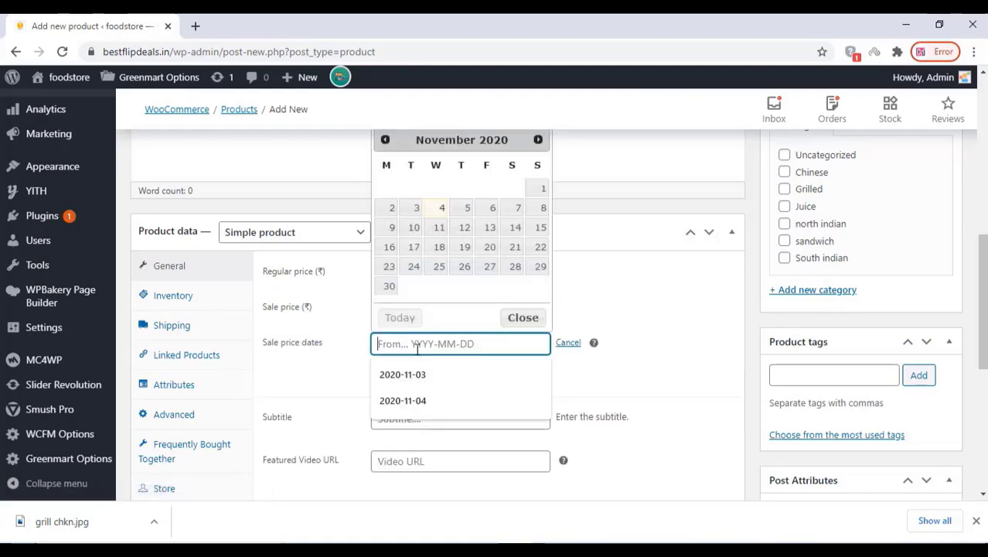
pyautogui.click(442, 208)
pyautogui.click(408, 376)
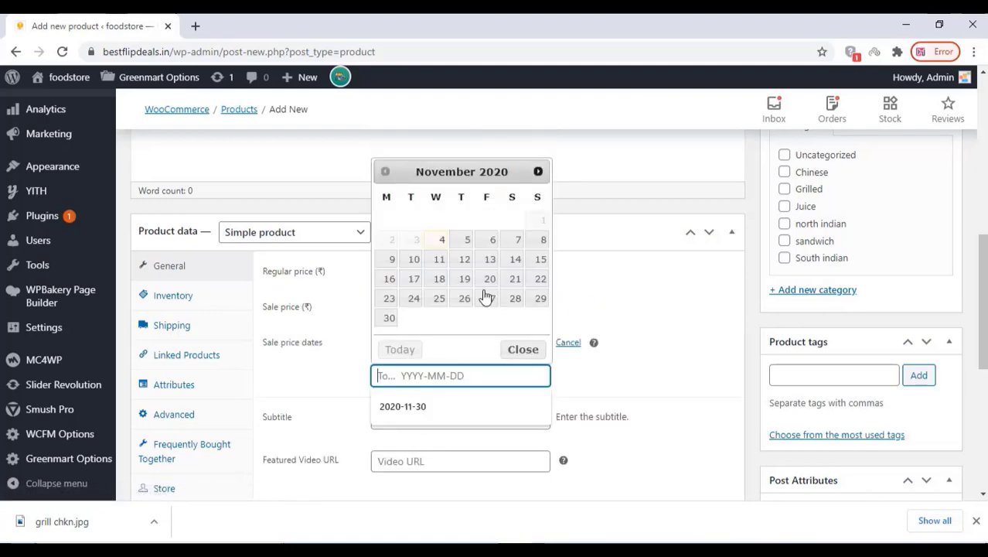
pyautogui.click(389, 318)
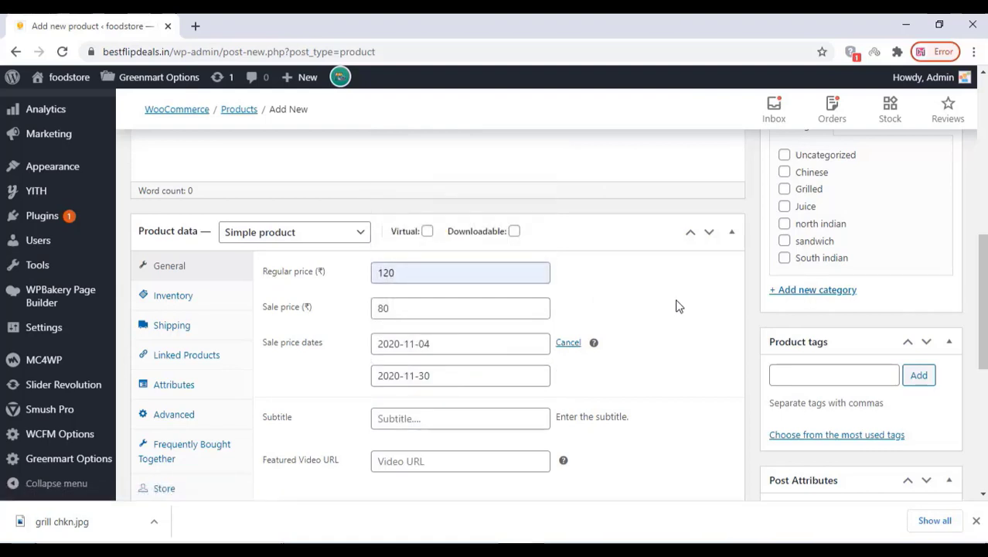
# - Assign the Juice category to the Apple Shake product and add the tag shake
pyautogui.click(785, 206)
pyautogui.click(799, 373)
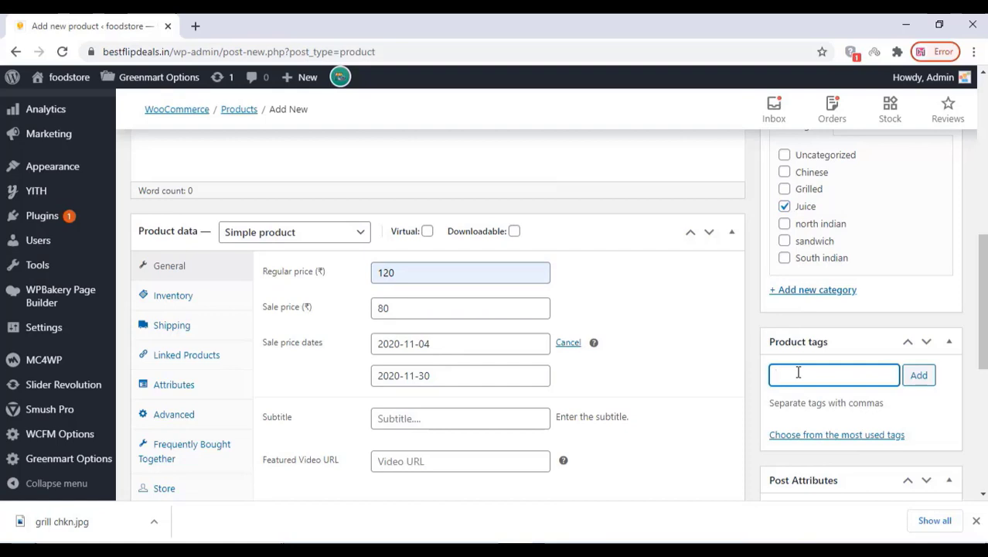
pyautogui.write('shake')
pyautogui.click(921, 375)
# - Fill the product short description with placeholder text of repeated a and s letters
pyautogui.scroll(-5, 801, 385)
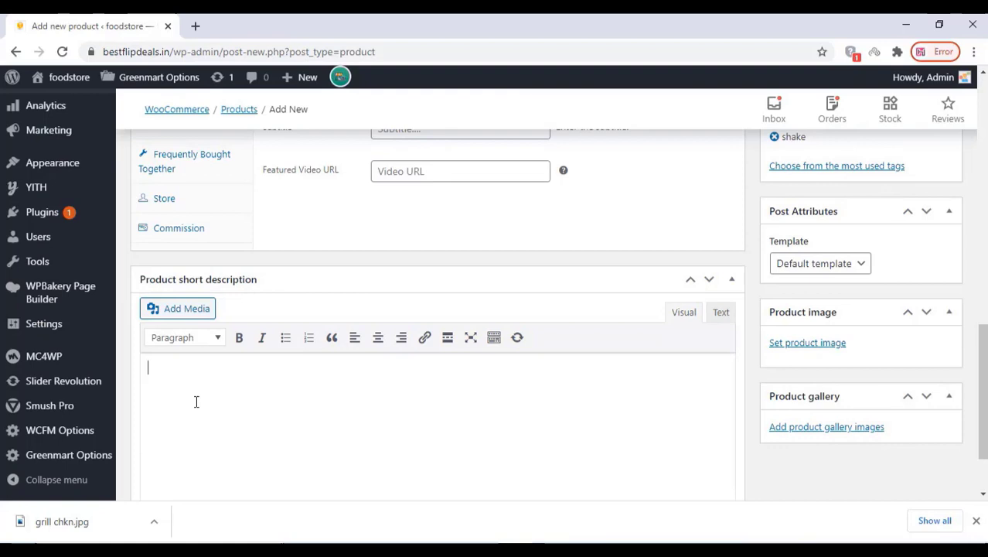
pyautogui.write('aaaaaaaaaassssss')
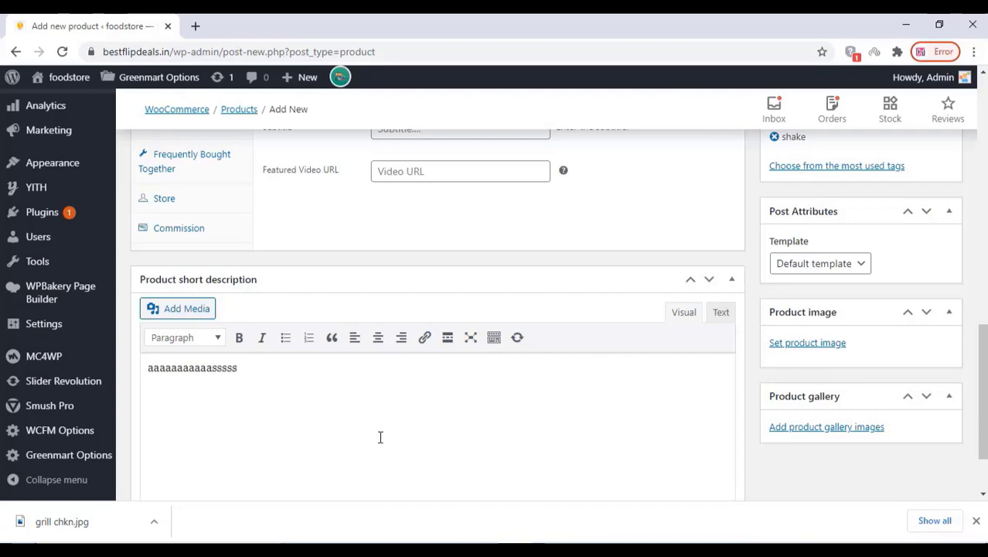
pyautogui.scroll(3, 380, 437)
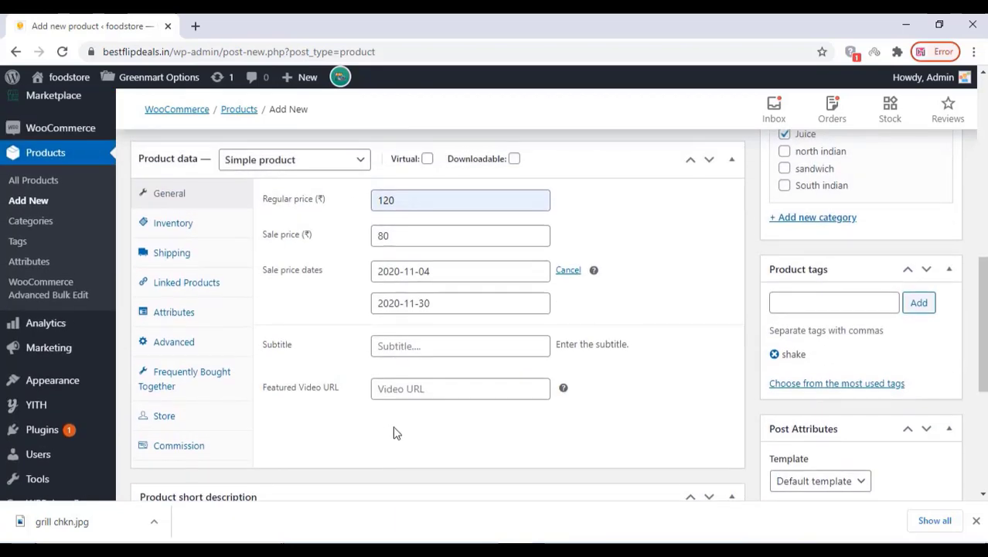
# - Upload object-apple-juice-vector-1858955.jpg from the Downloads folder and set it as the product image of Apple Shake
pyautogui.scroll(-3, 513, 388)
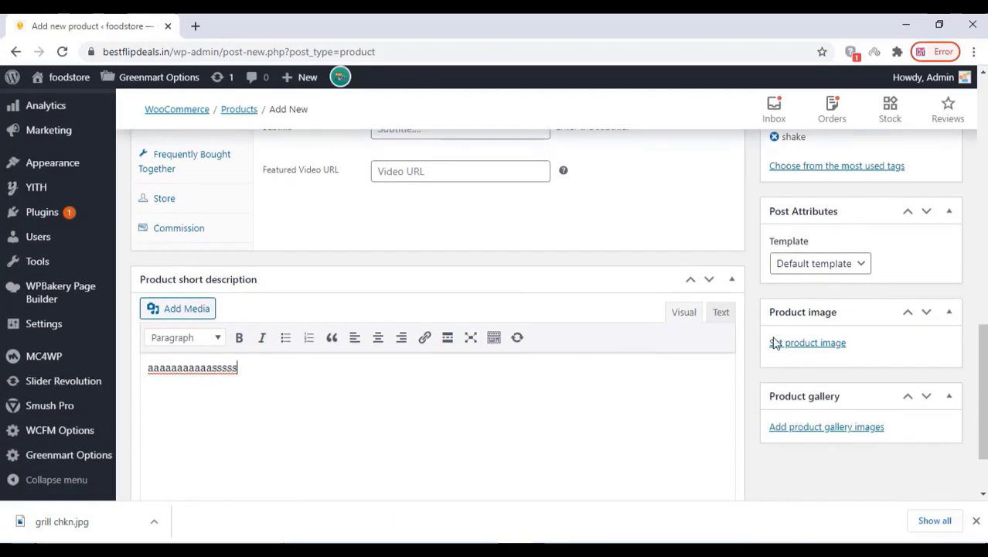
pyautogui.click(832, 345)
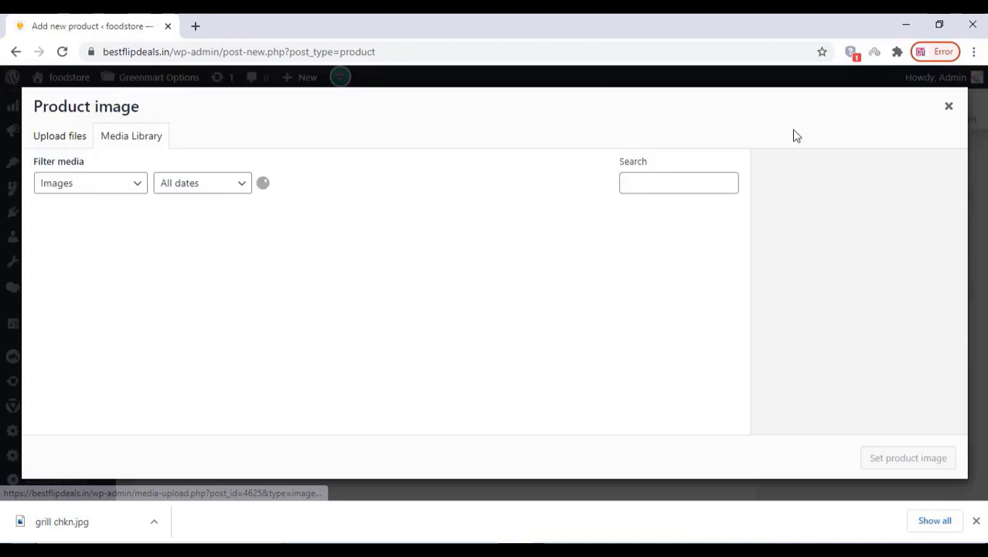
pyautogui.click(69, 143)
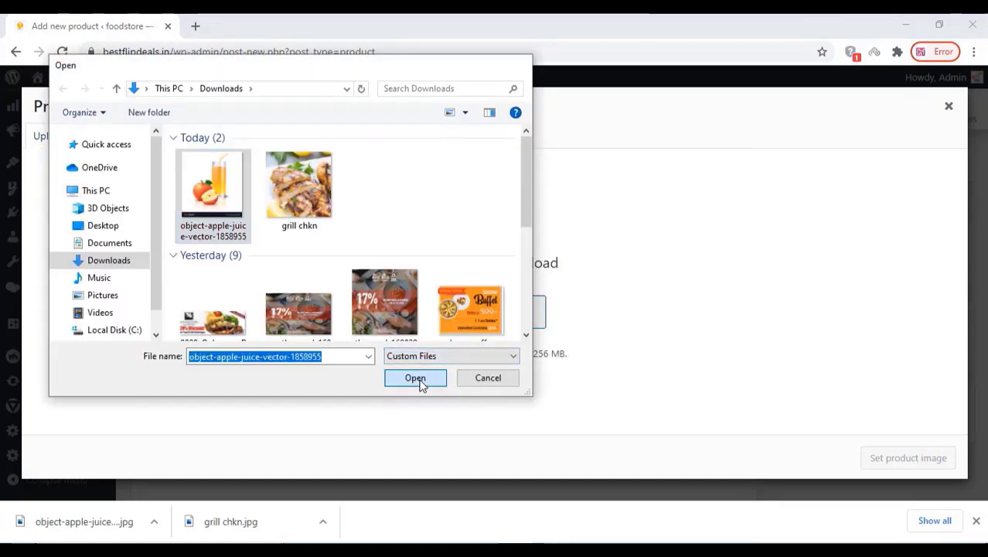
pyautogui.click(420, 378)
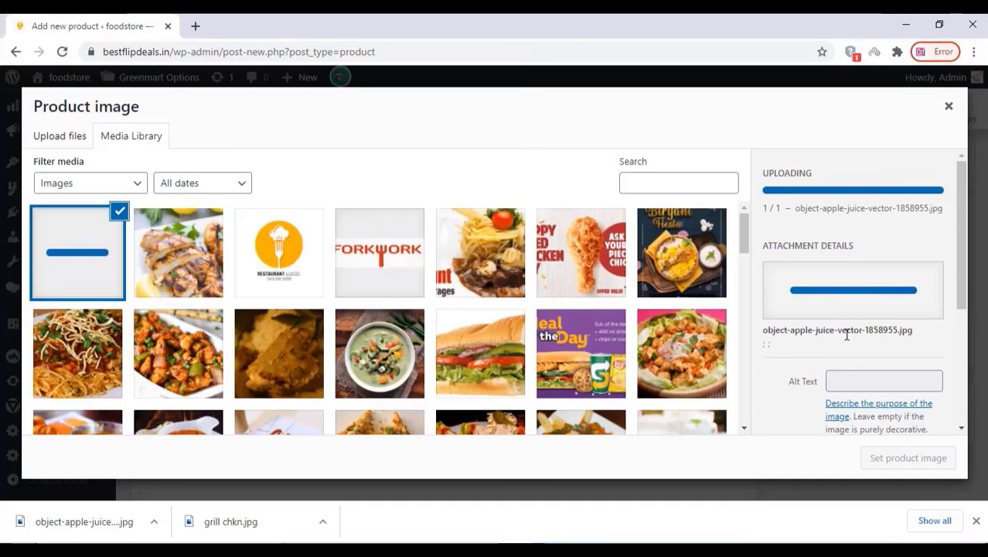
pyautogui.click(901, 458)
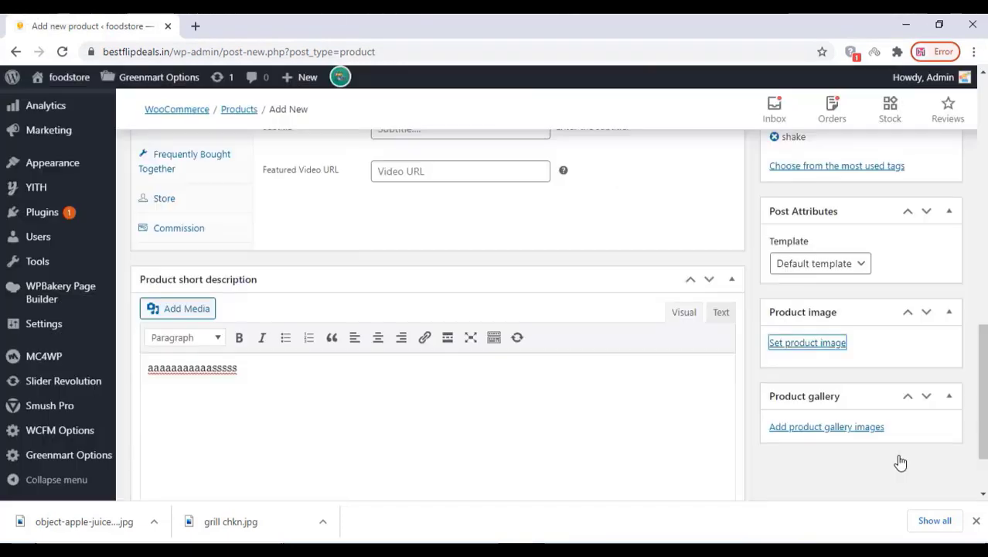
# - Publish the Apple Shake product
pyautogui.scroll(5, 589, 325)
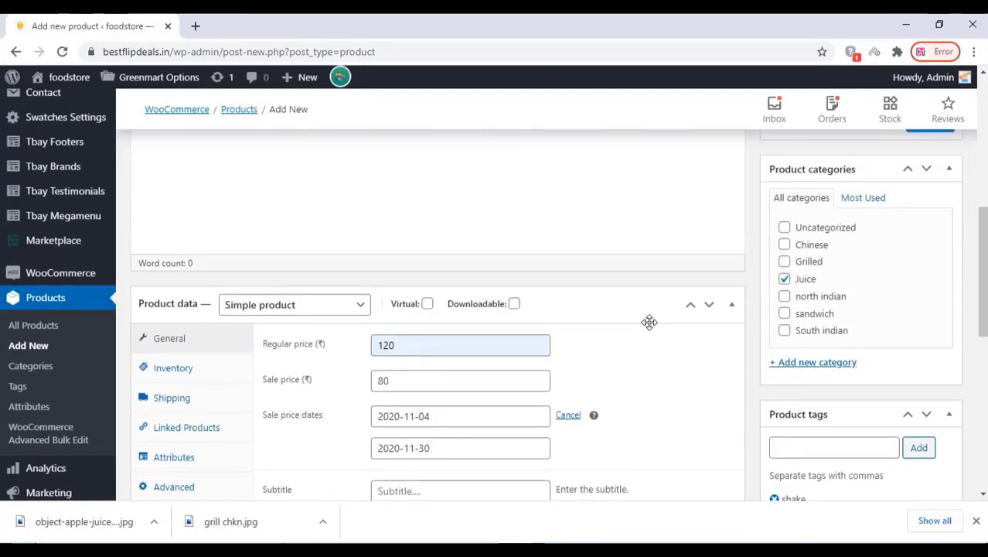
pyautogui.scroll(10, 650, 322)
pyautogui.click(922, 416)
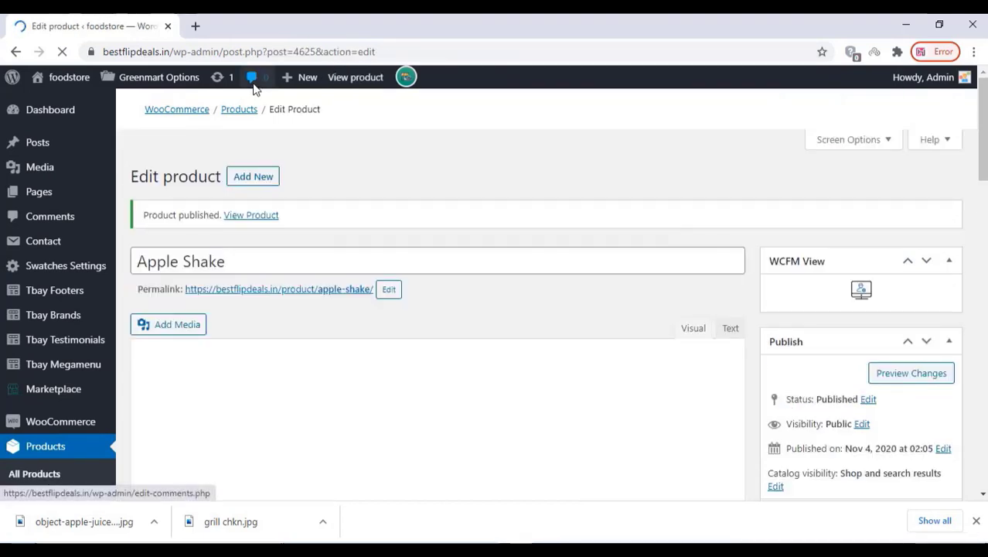
# - View the published Apple Shake page in a new tab, check its price, countdown, category and tag, and close it
pyautogui.rightClick(256, 222)
pyautogui.click(288, 225)
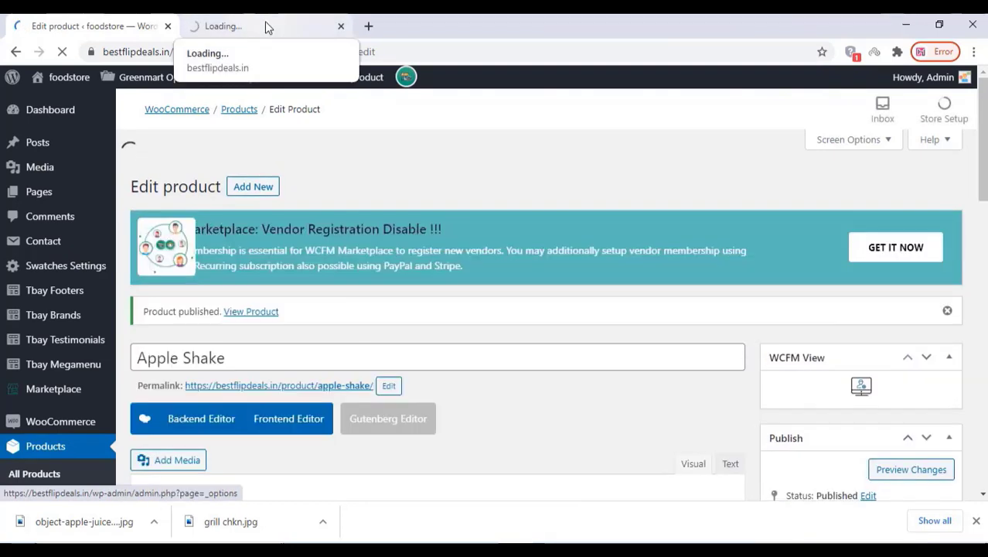
pyautogui.click(266, 26)
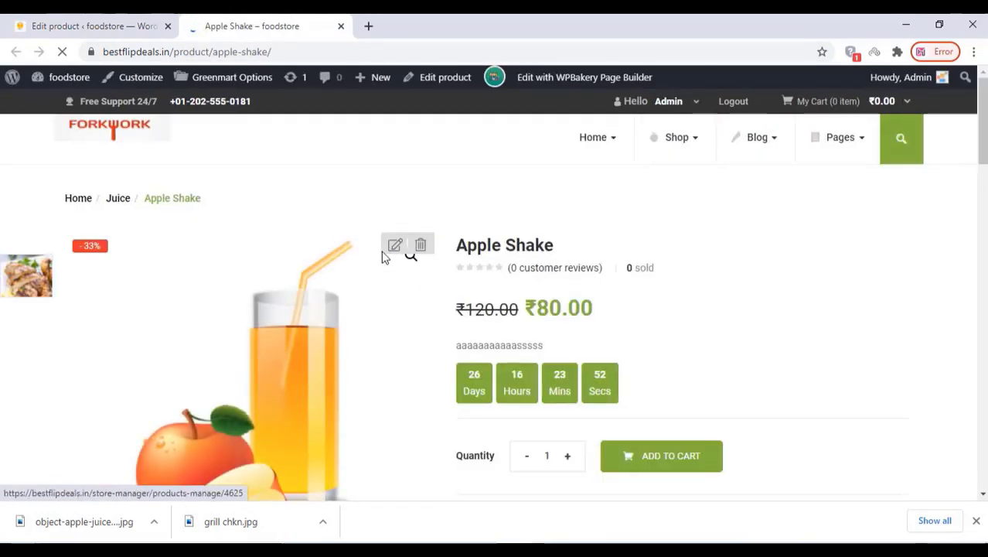
pyautogui.scroll(-4, 384, 256)
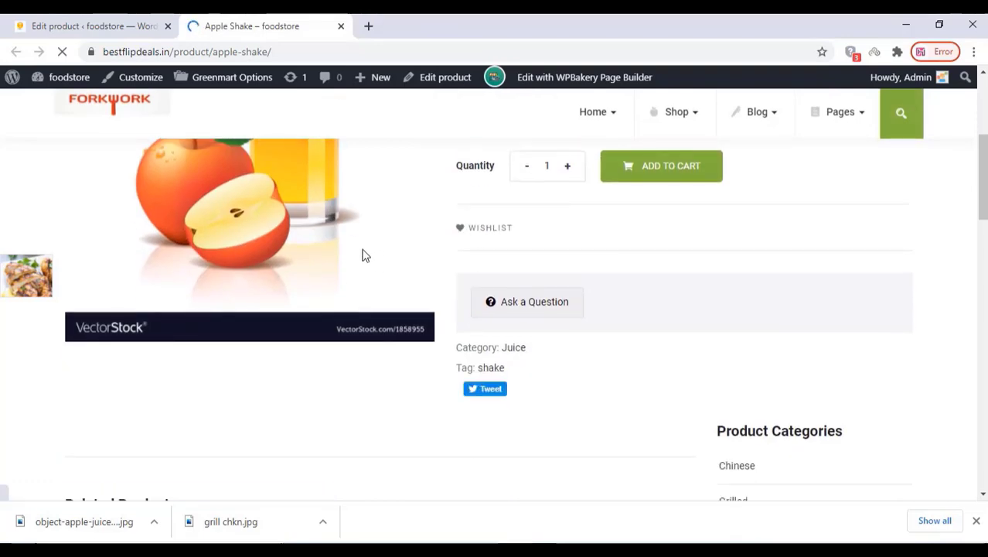
pyautogui.click(341, 26)
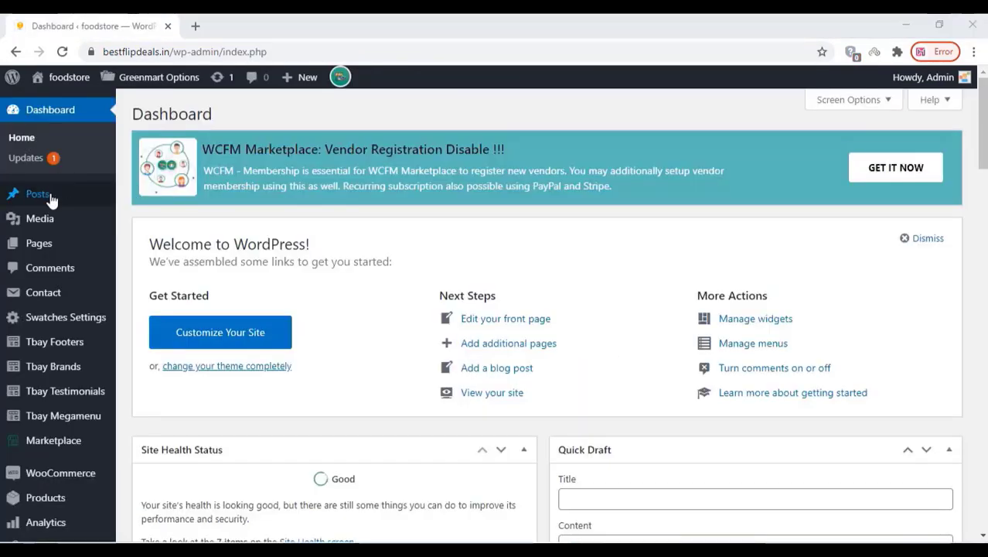
# - Open the cafe1 store vendor's profile for editing in a new tab from the list of all users
pyautogui.scroll(-3, 48, 288)
pyautogui.scroll(-4, 47, 294)
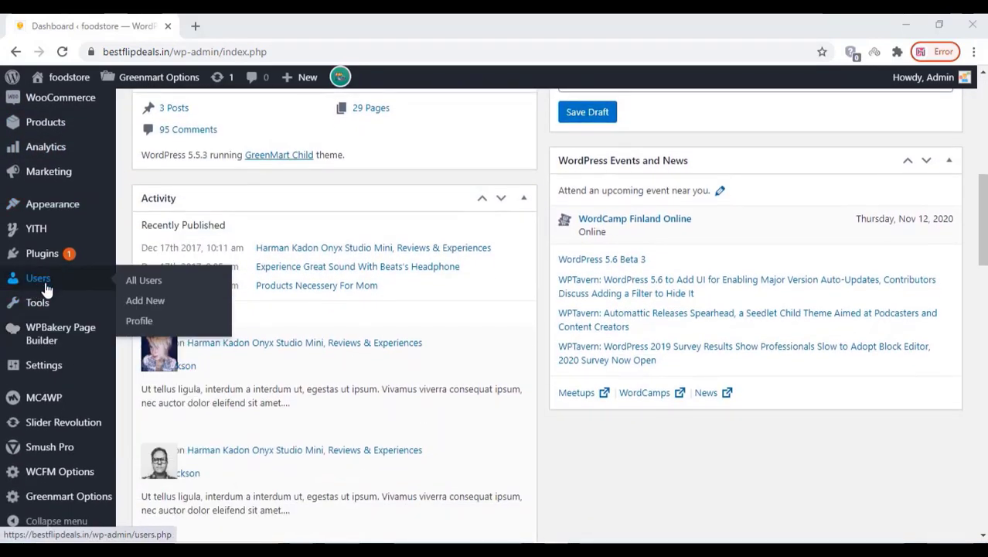
pyautogui.click(145, 282)
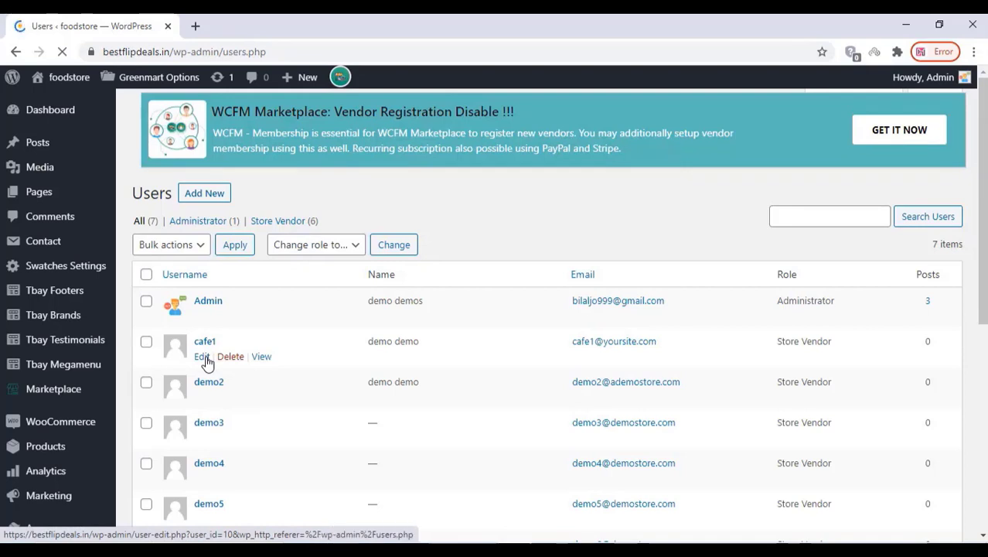
pyautogui.rightClick(203, 368)
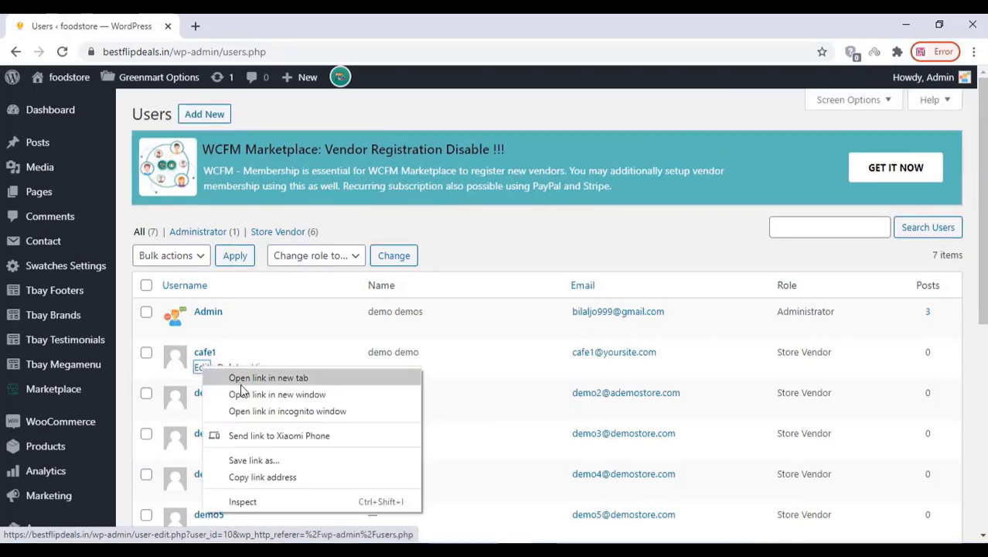
pyautogui.click(241, 379)
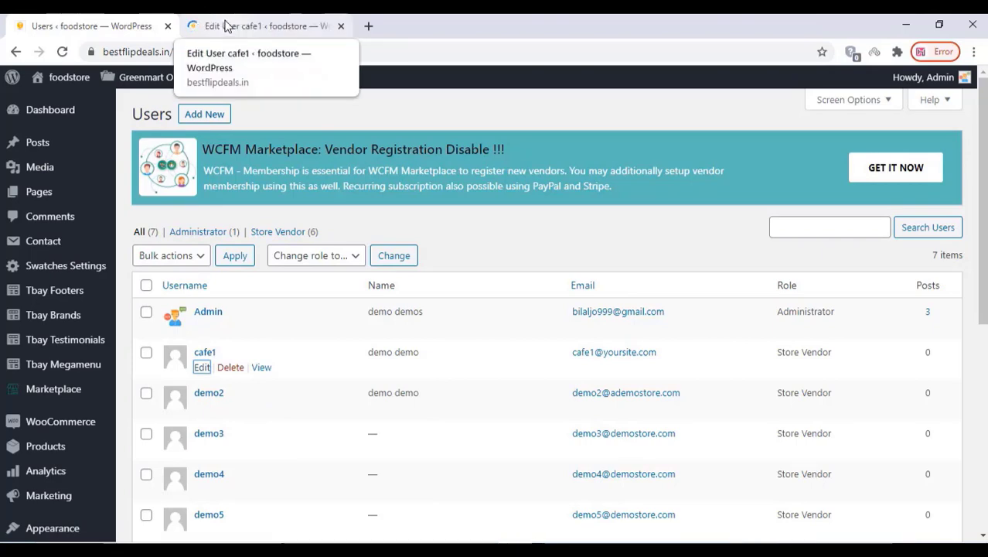
pyautogui.click(226, 26)
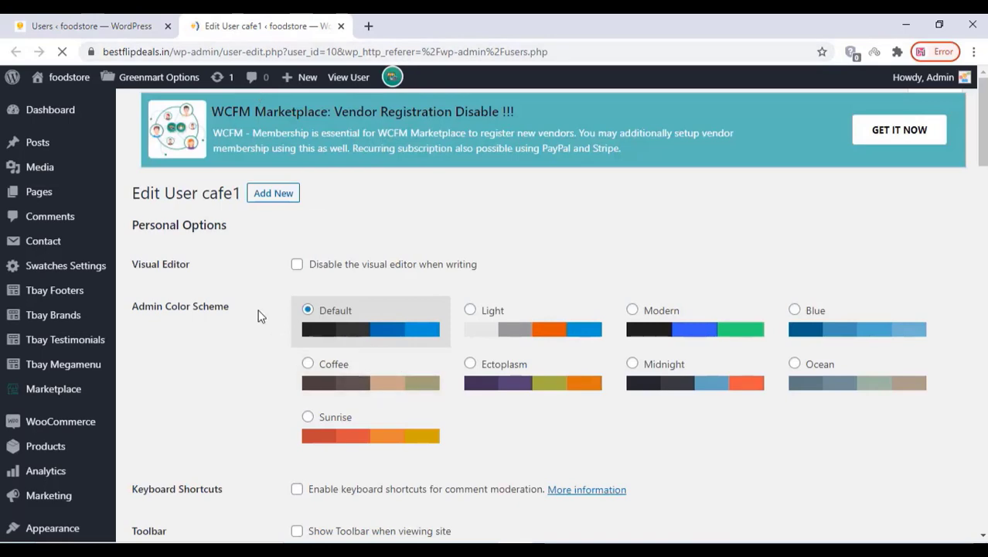
# - Examine the name and contact details in the cafe1 profile and the roles available for the account
pyautogui.scroll(-3, 259, 315)
pyautogui.scroll(-5, 260, 316)
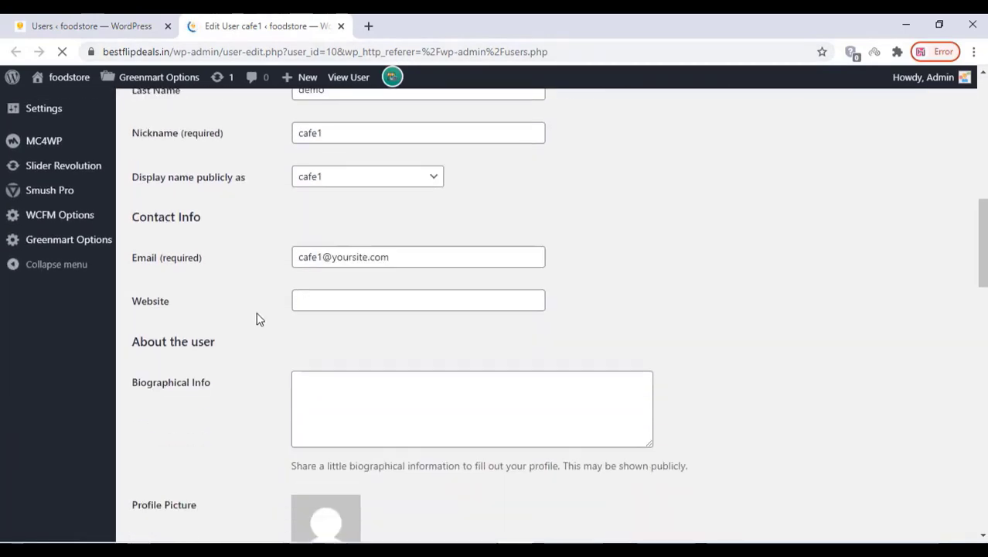
pyautogui.scroll(2, 260, 315)
pyautogui.click(375, 227)
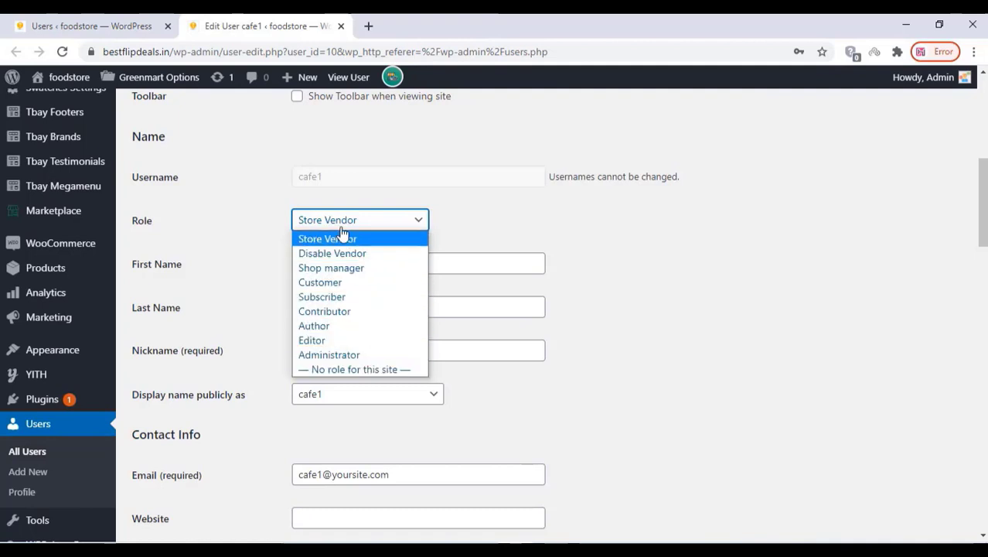
pyautogui.click(241, 226)
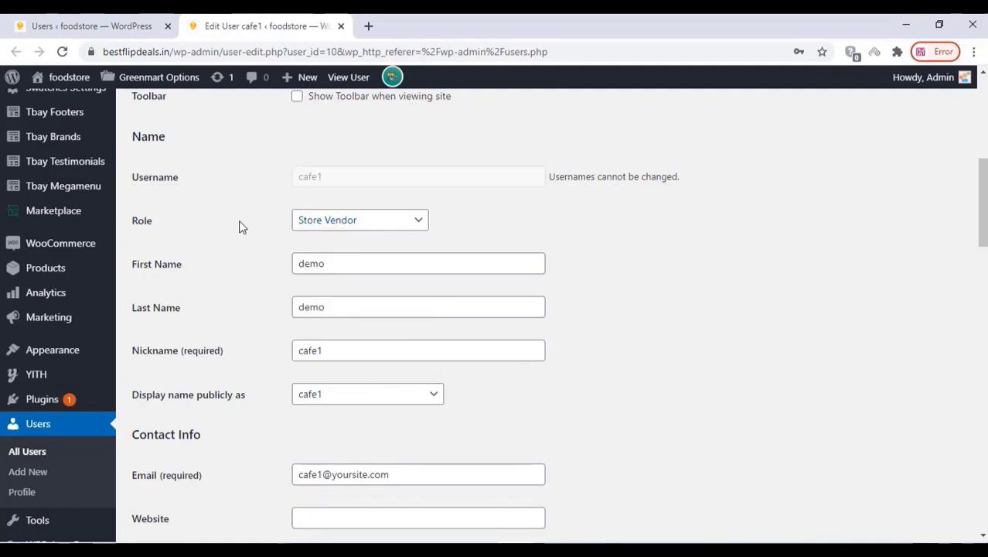
# - Generate a new password for the cafe1 account and go through the billing and shipping address fields
pyautogui.scroll(-6, 255, 267)
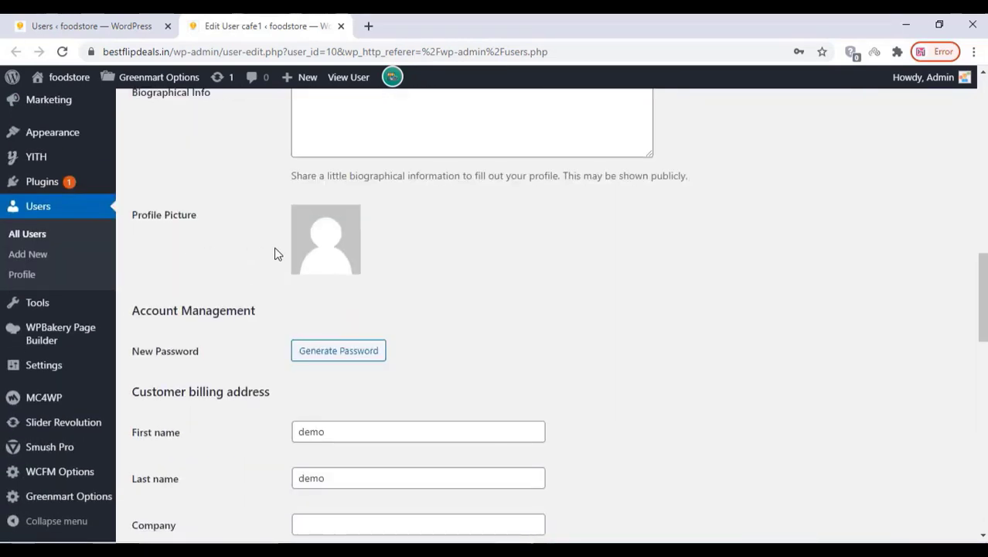
pyautogui.click(322, 360)
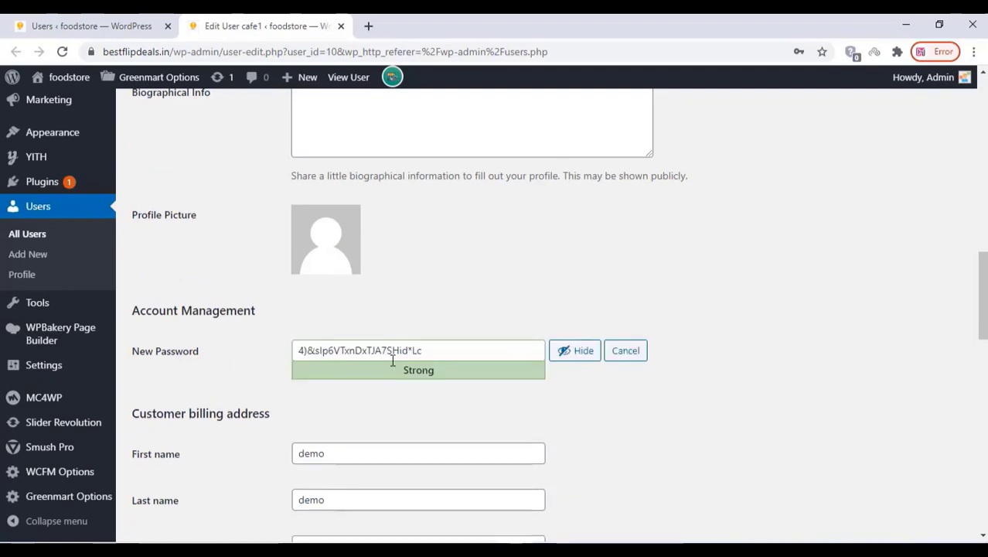
pyautogui.moveTo(437, 358); pyautogui.dragTo(302, 335)
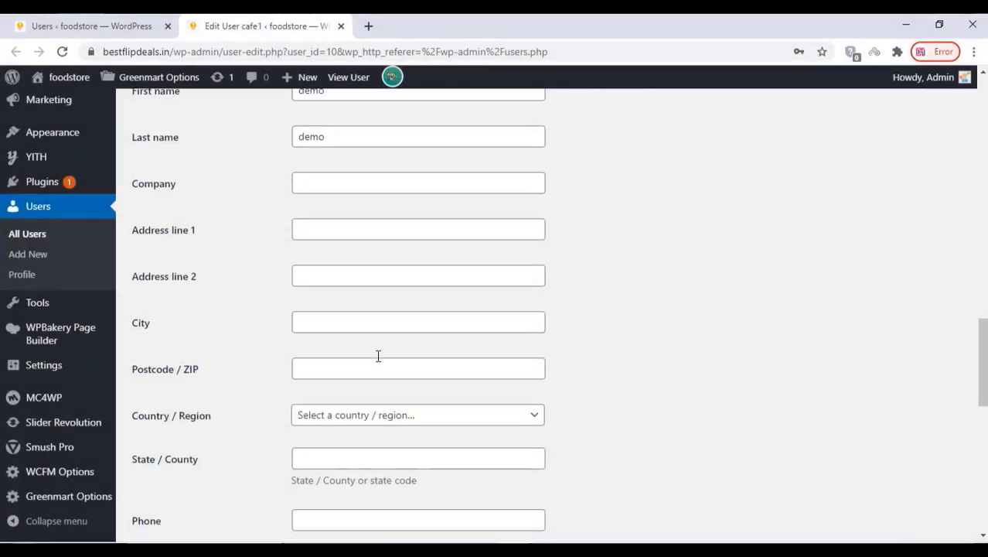
pyautogui.scroll(-8, 225, 358)
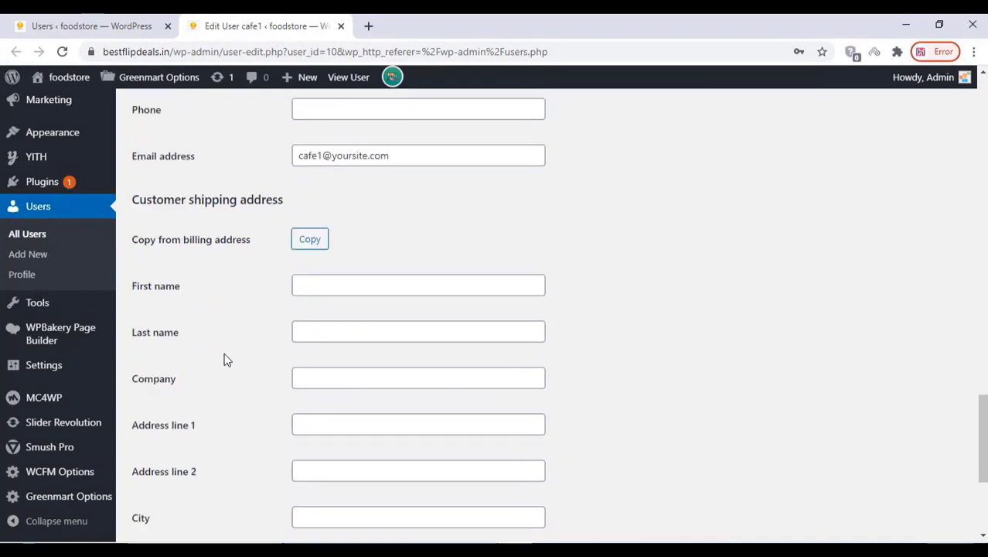
pyautogui.click(167, 479)
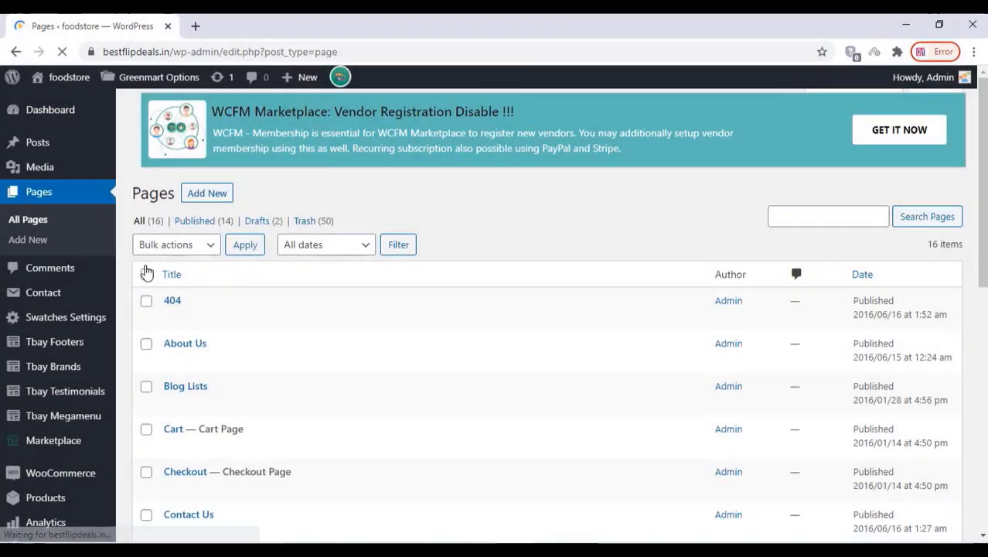
# - Create a new page titled "restaurant List", correcting the spelling of the first word
pyautogui.click(207, 194)
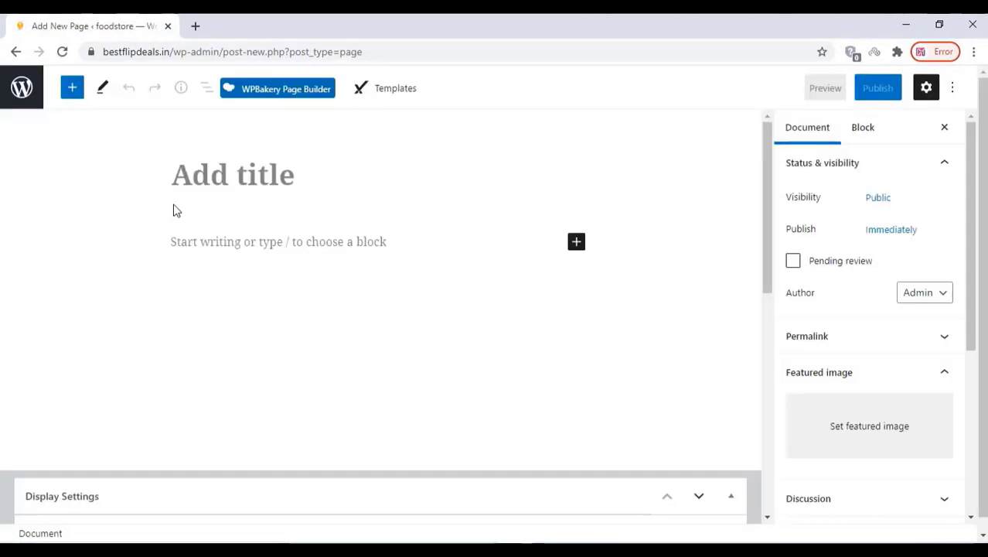
pyautogui.write('rest')
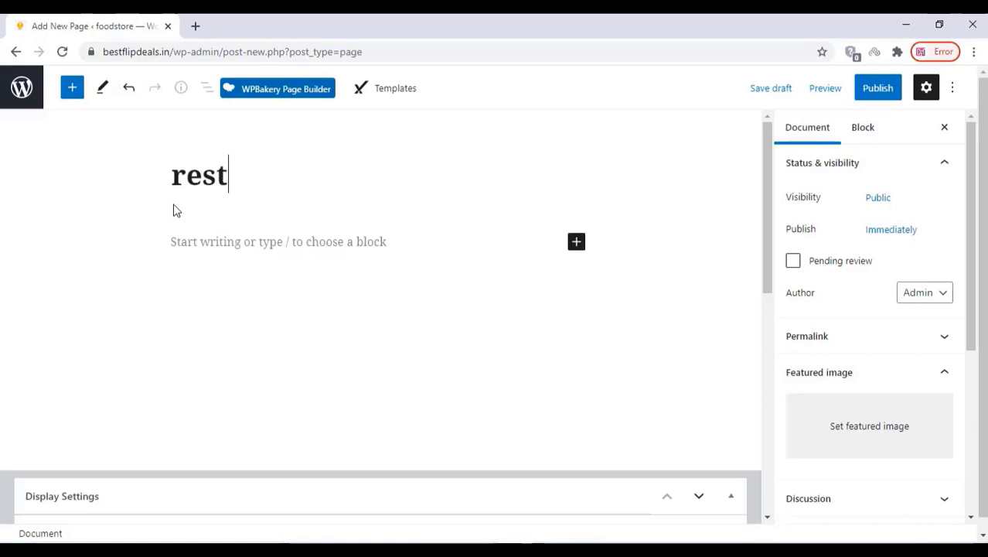
pyautogui.write('urant ')
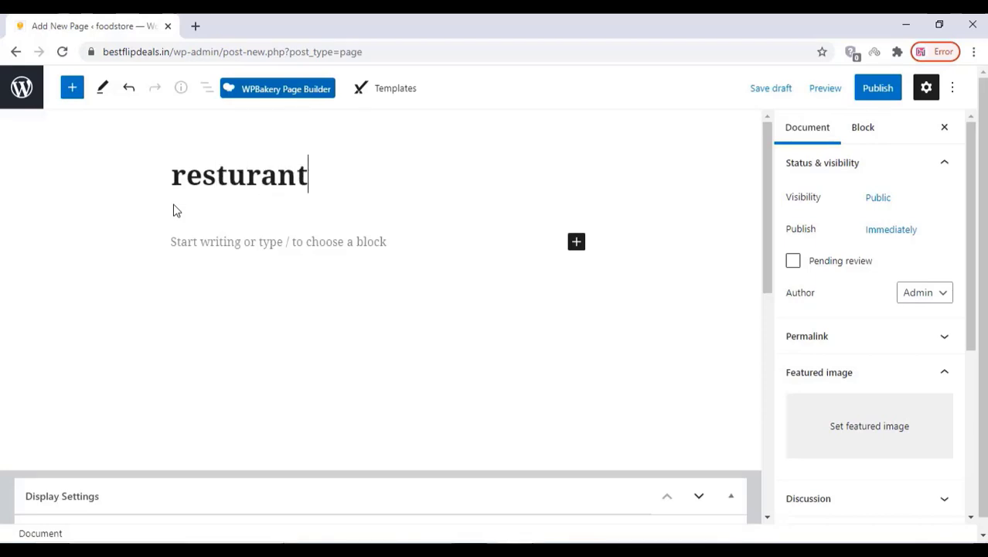
pyautogui.write('List')
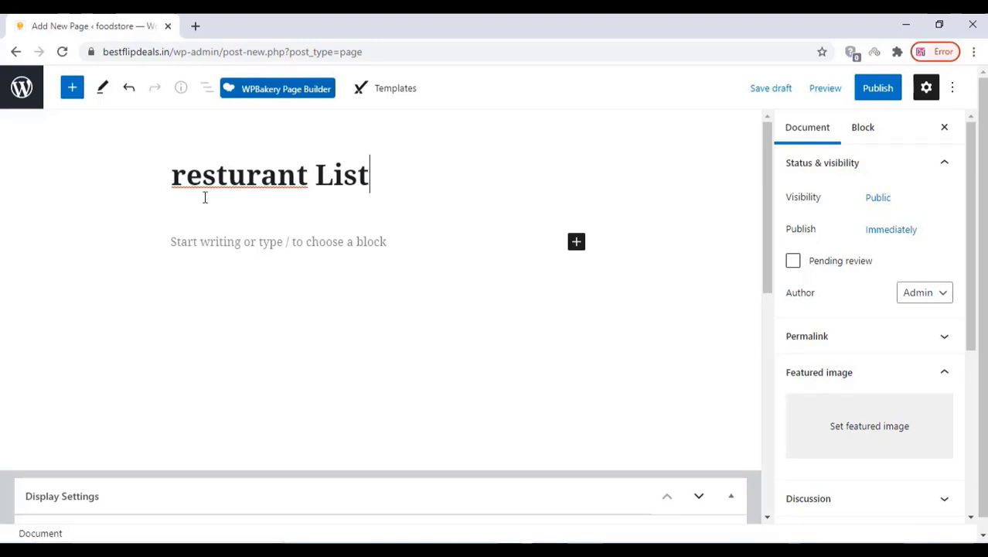
pyautogui.moveTo(309, 176); pyautogui.dragTo(171, 175)
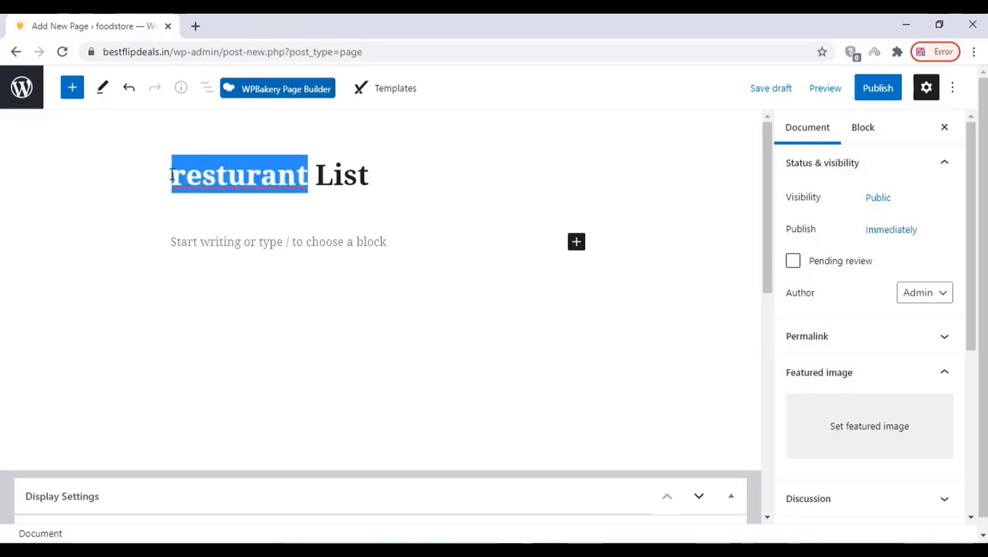
pyautogui.rightClick(193, 175)
pyautogui.click(259, 185)
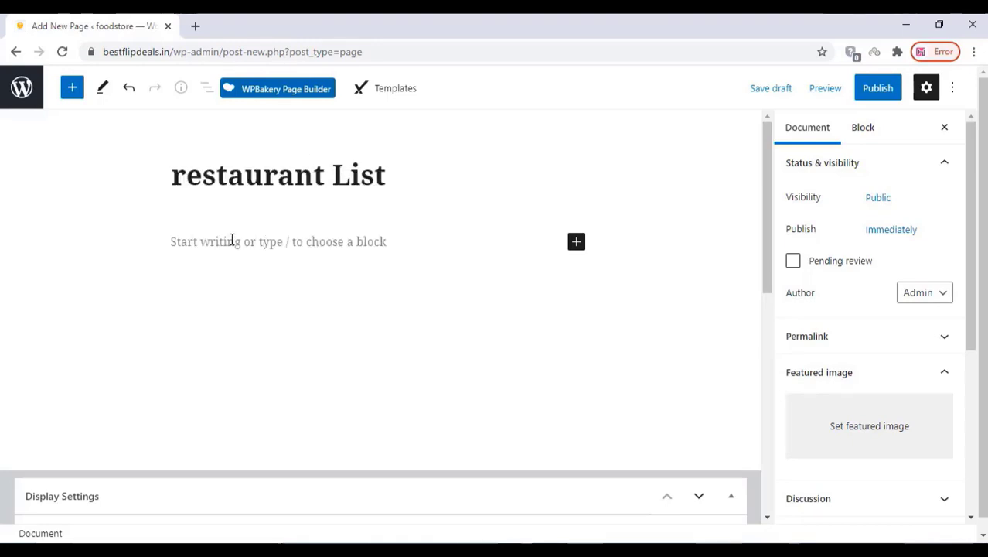
# - Insert a Shortcode block below the title of the restaurant List page
pyautogui.click(576, 242)
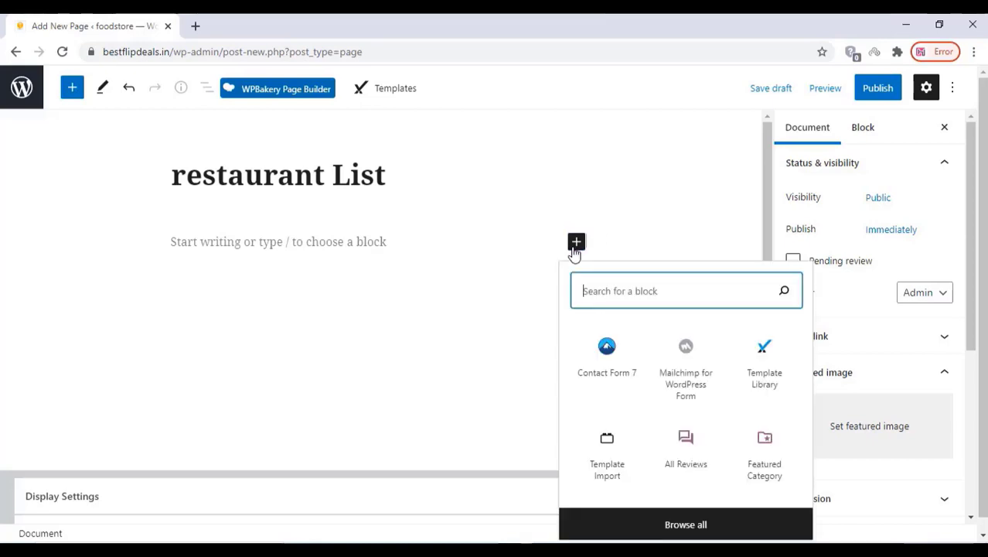
pyautogui.write('sh')
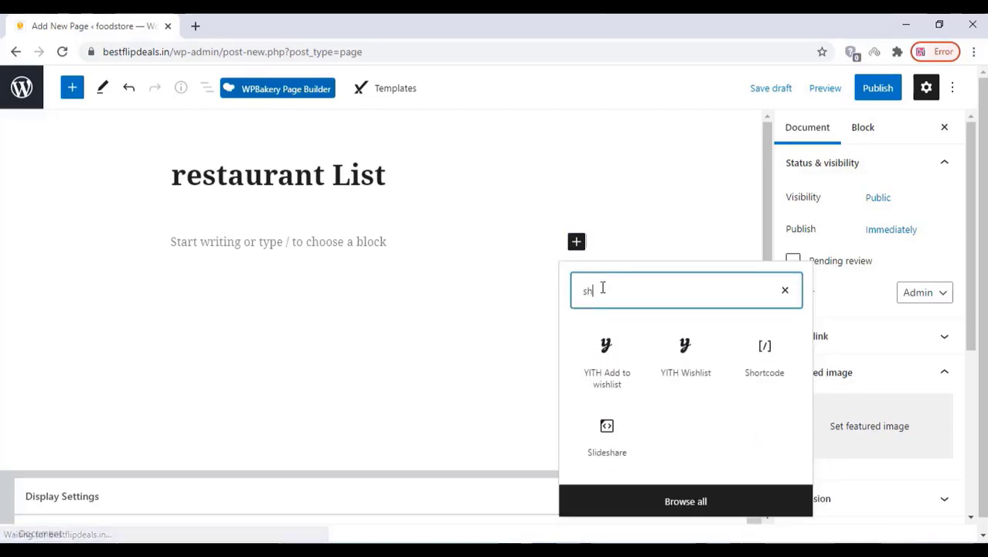
pyautogui.click(761, 361)
# - Switch to Notepad and copy the [wcfm_stores] shortcode of the store listing page
pyautogui.rightClick(207, 318)
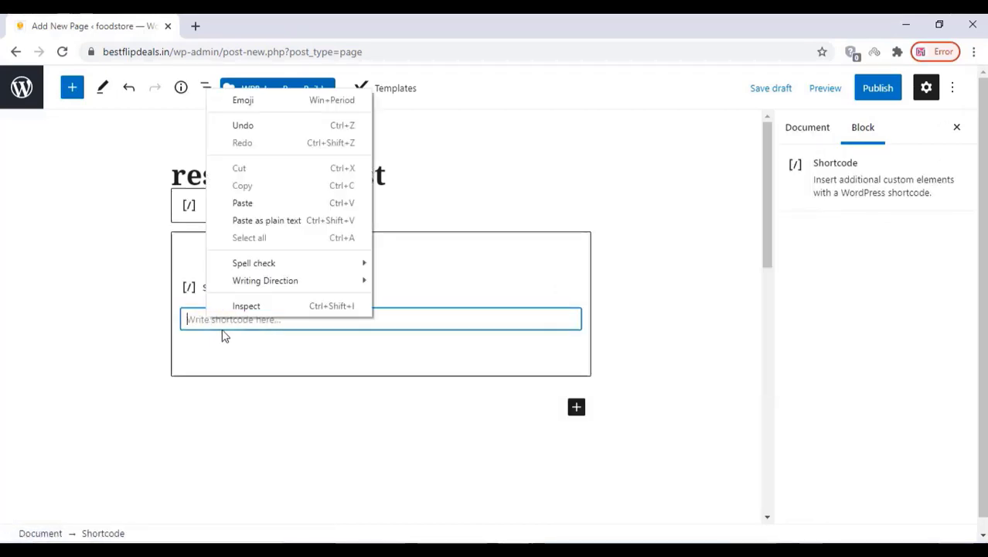
pyautogui.click(80, 283)
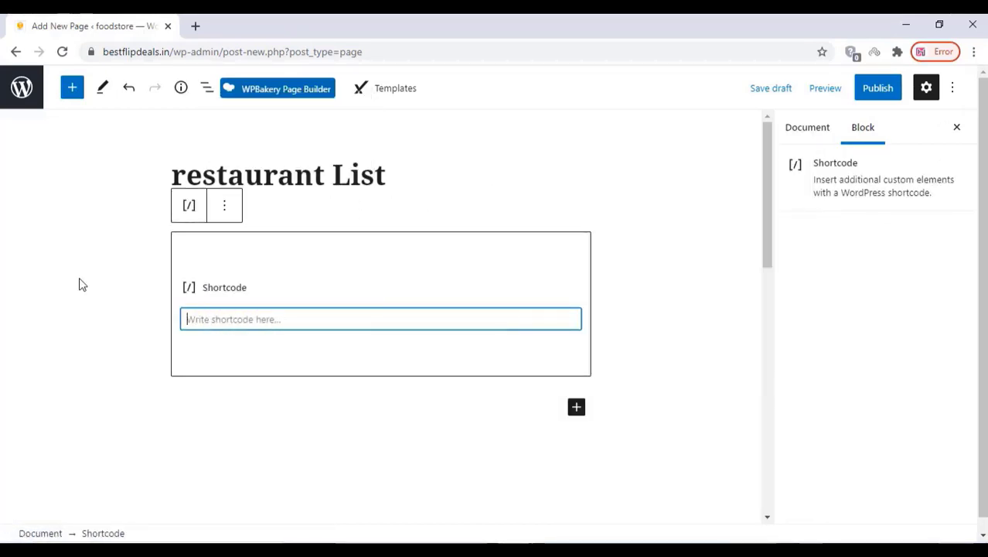
pyautogui.hotkey('alt', 'Tab')
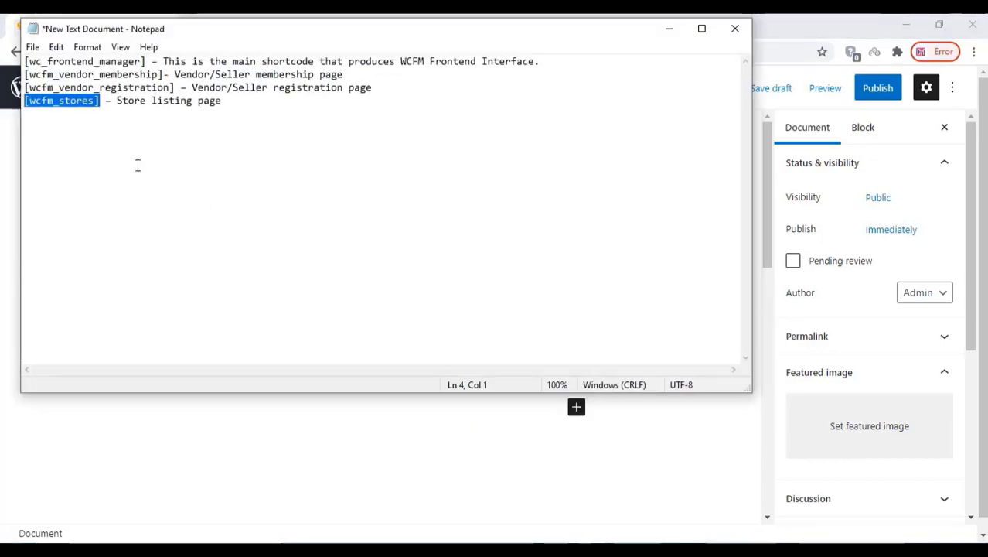
pyautogui.rightClick(60, 104)
pyautogui.click(91, 146)
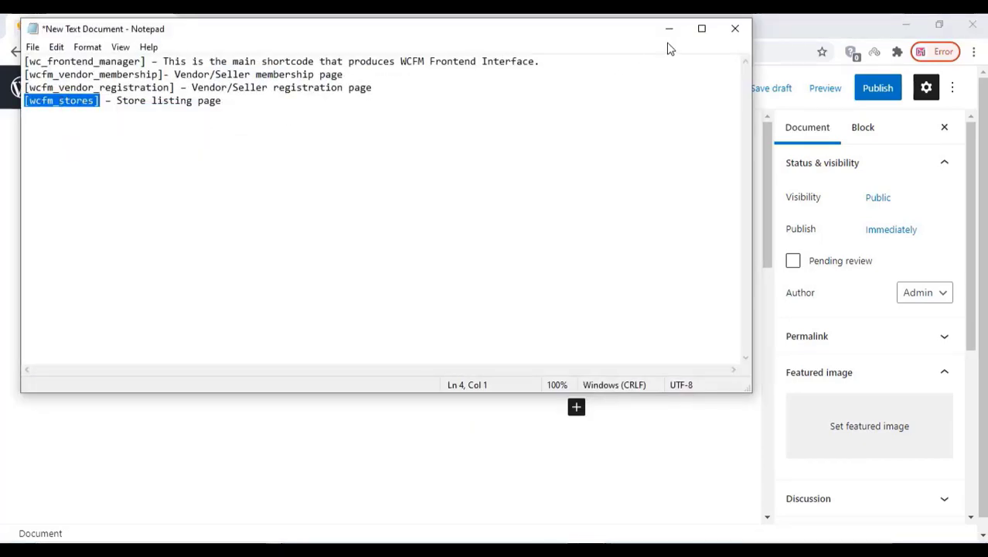
# - Paste [wcfm_stores] into the Shortcode block of the restaurant List page and publish the page
pyautogui.click(670, 29)
pyautogui.click(206, 320)
pyautogui.rightClick(207, 318)
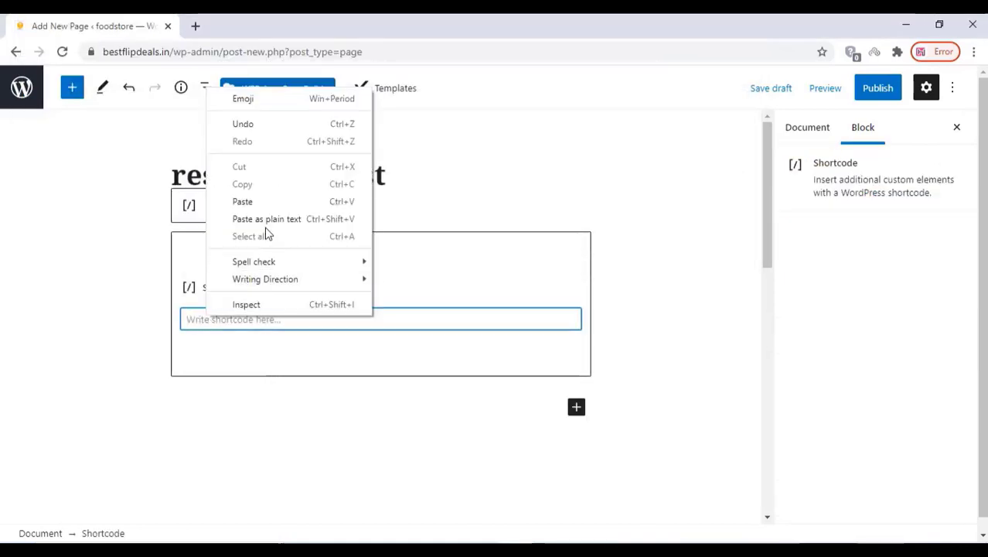
pyautogui.click(242, 201)
pyautogui.click(647, 313)
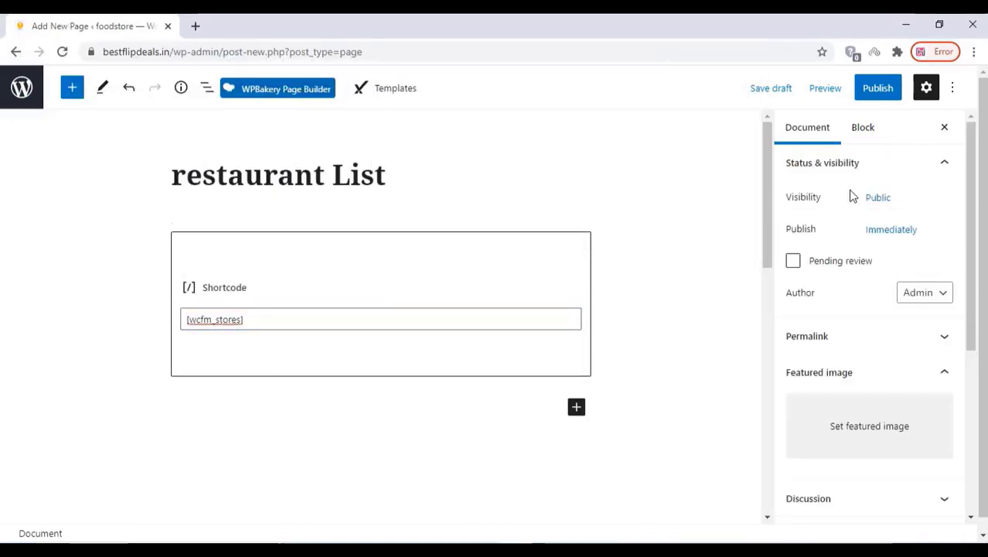
pyautogui.click(890, 91)
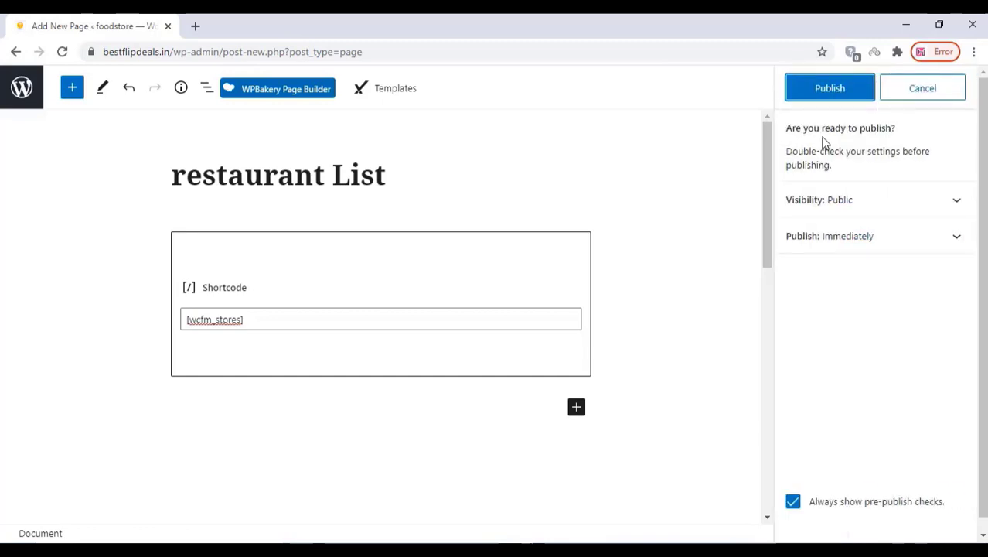
pyautogui.click(825, 89)
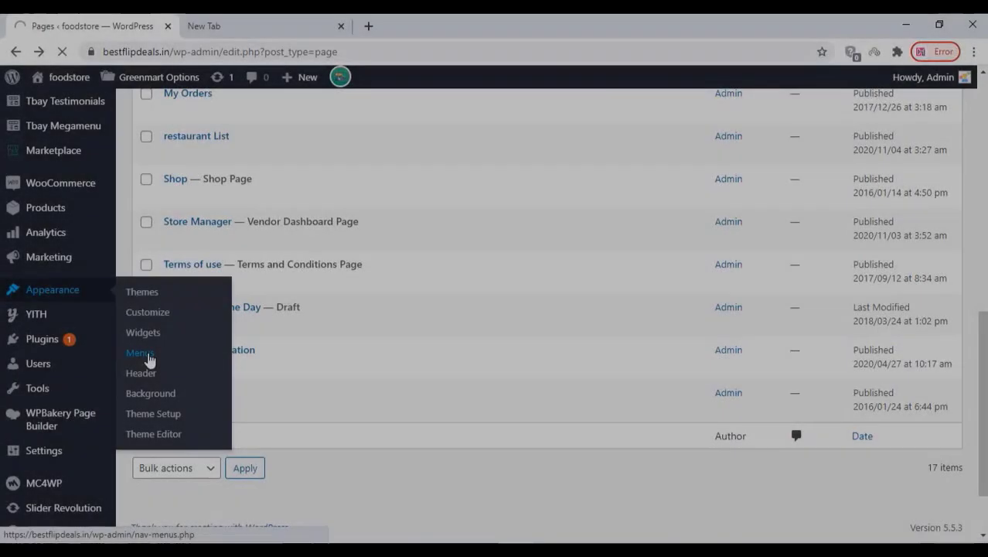
# - Create a new navigation menu named "newtop" in the site's menu management
pyautogui.click(149, 358)
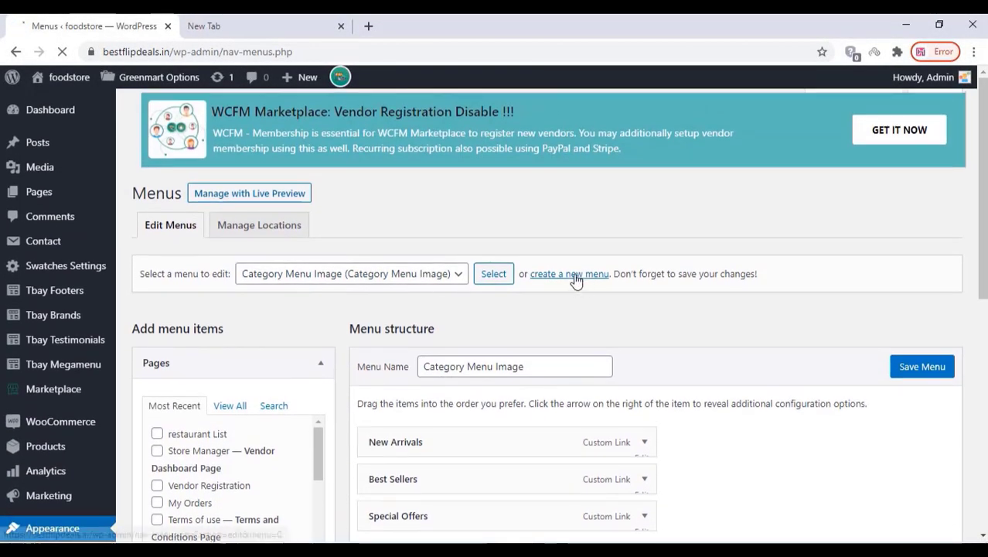
pyautogui.click(581, 276)
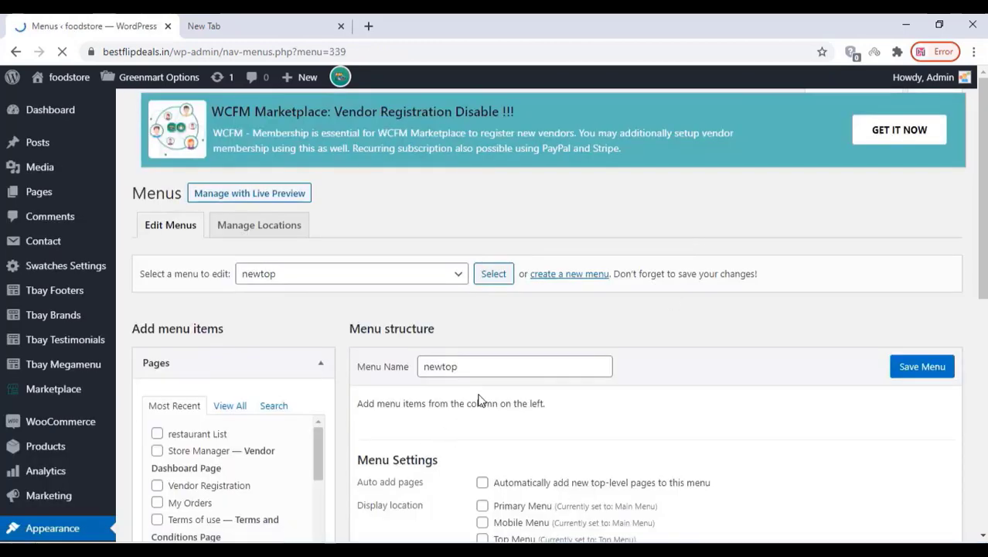
pyautogui.scroll(-3, 481, 400)
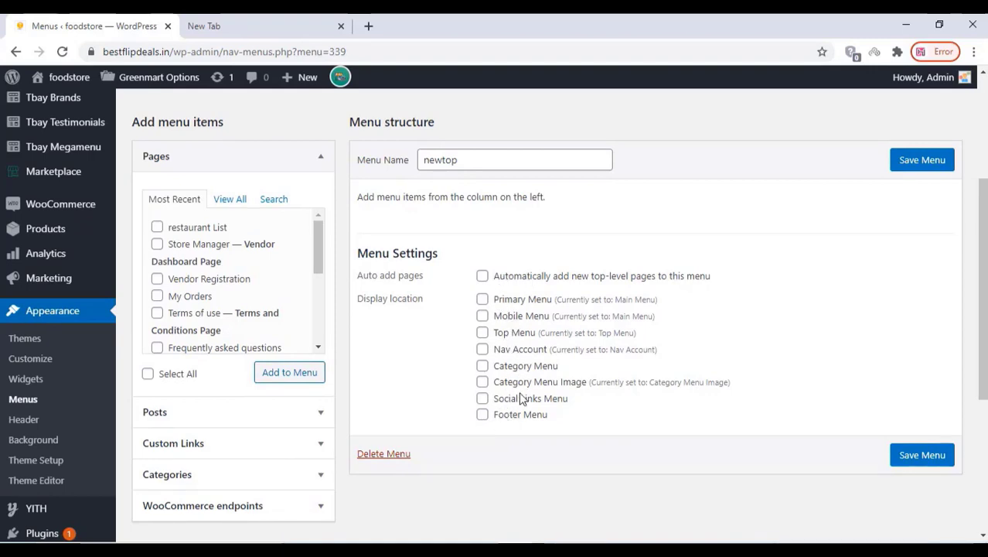
pyautogui.moveTo(516, 414); pyautogui.dragTo(522, 416)
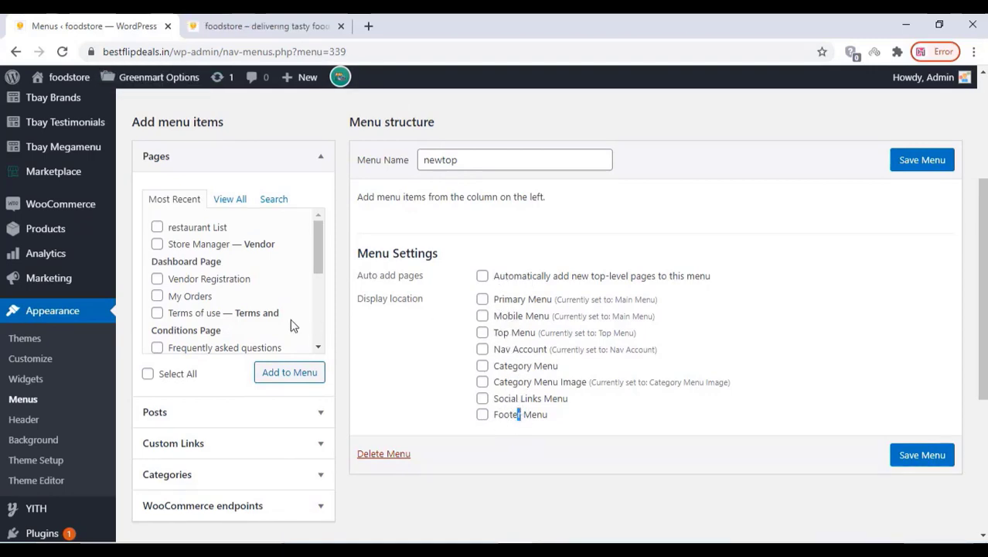
# - Add the restaurant List, Vendor Registration, Contact Us and My Account pages to the newtop menu
pyautogui.click(157, 227)
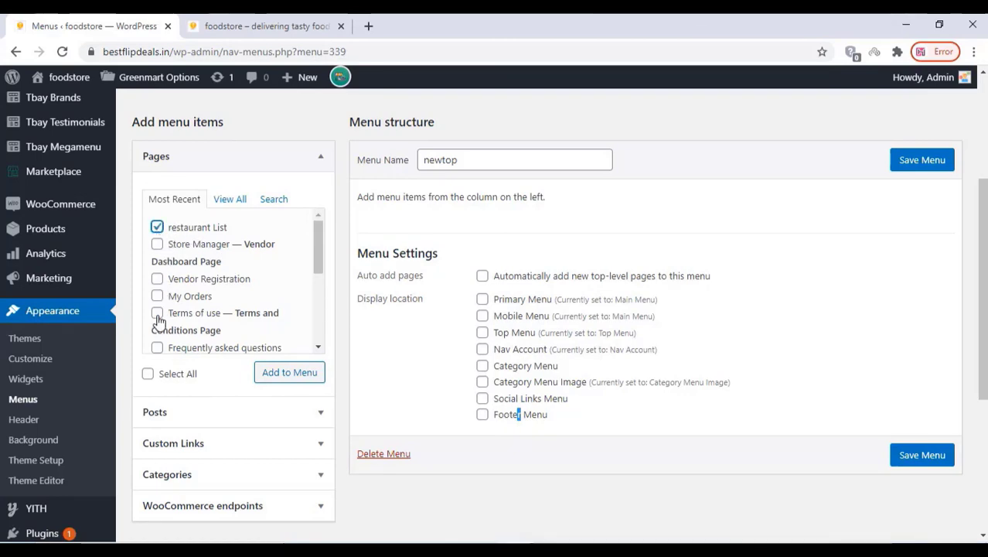
pyautogui.click(157, 279)
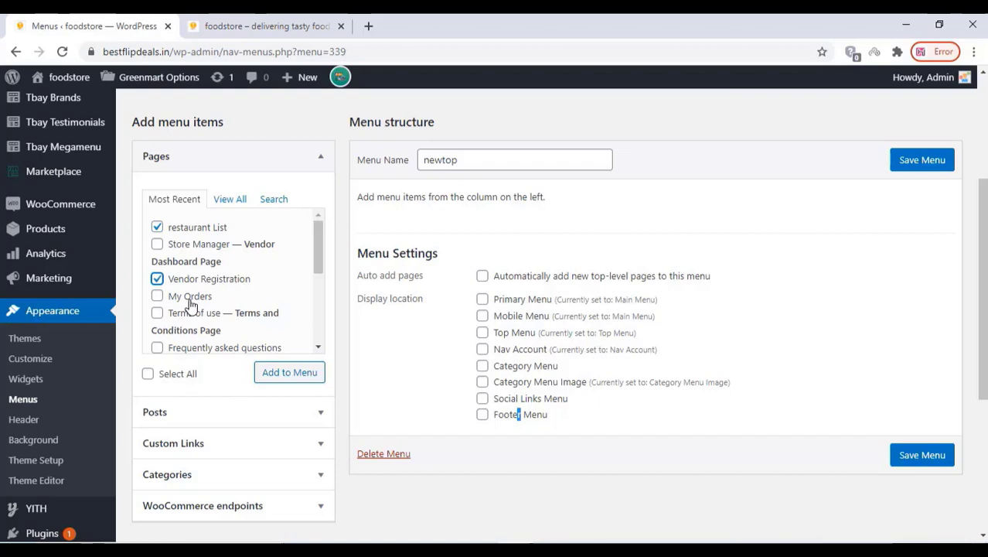
pyautogui.scroll(-3, 191, 303)
pyautogui.click(157, 237)
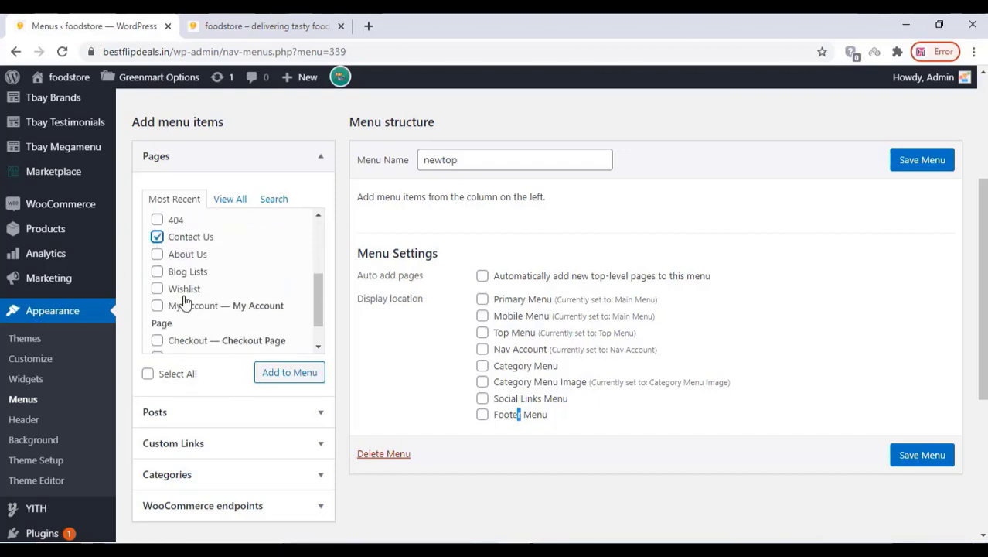
pyautogui.scroll(-1, 197, 314)
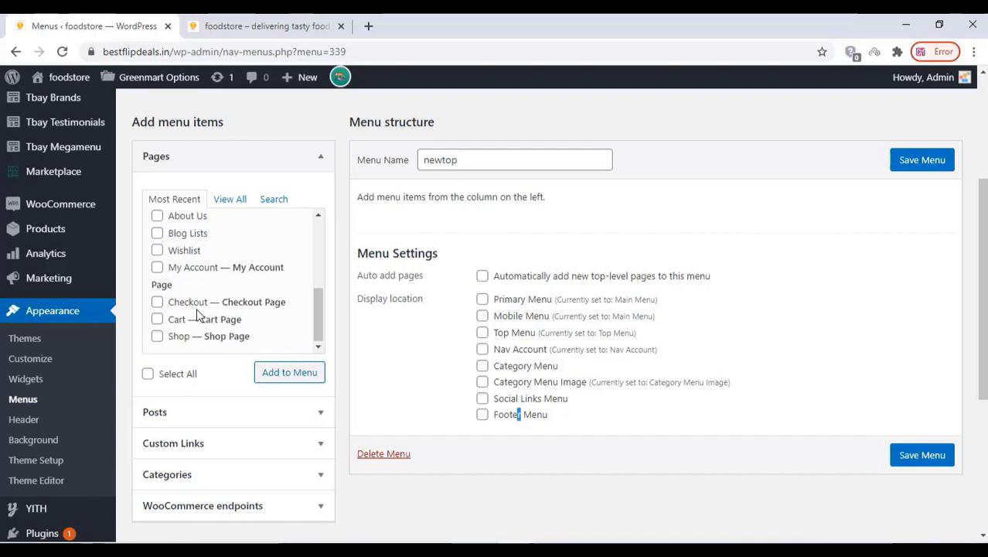
pyautogui.click(160, 268)
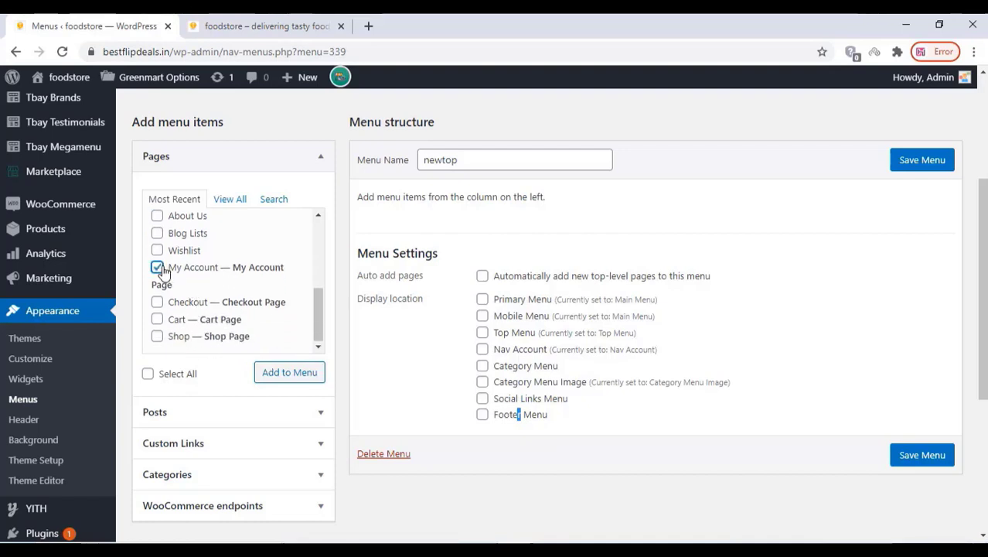
pyautogui.click(298, 381)
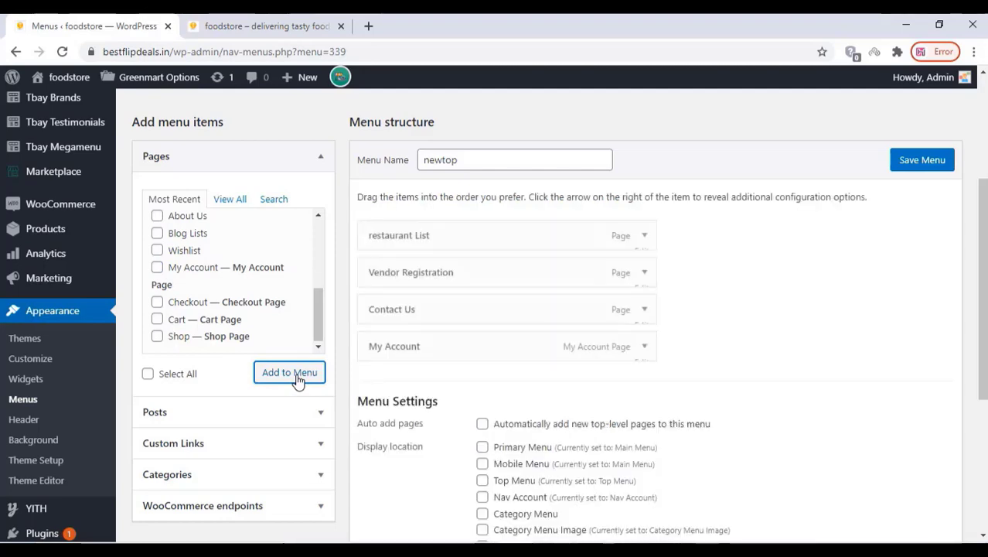
# - Assign newtop to the Primary Menu, Mobile Menu, Top Menu and Nav Account locations and save the menu
pyautogui.scroll(-2, 435, 380)
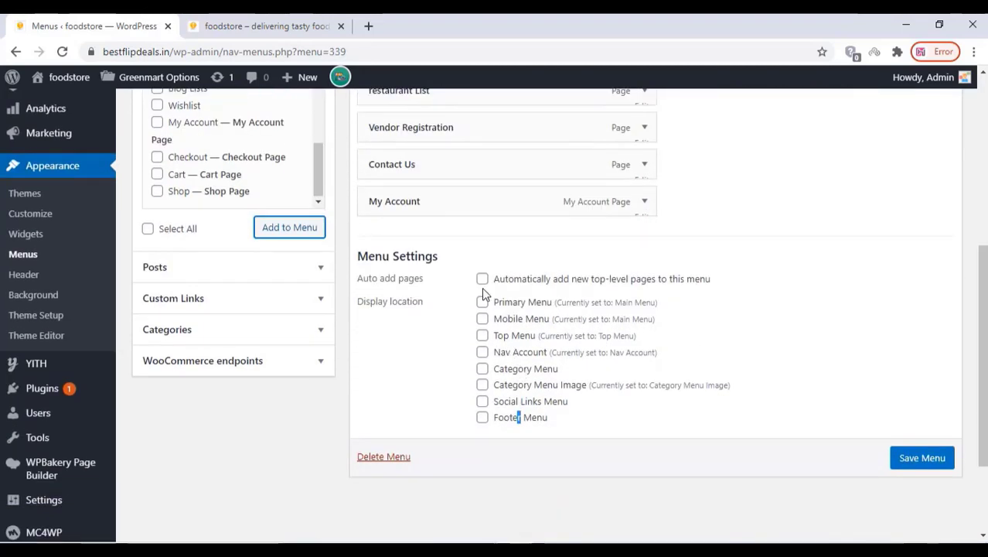
pyautogui.click(482, 304)
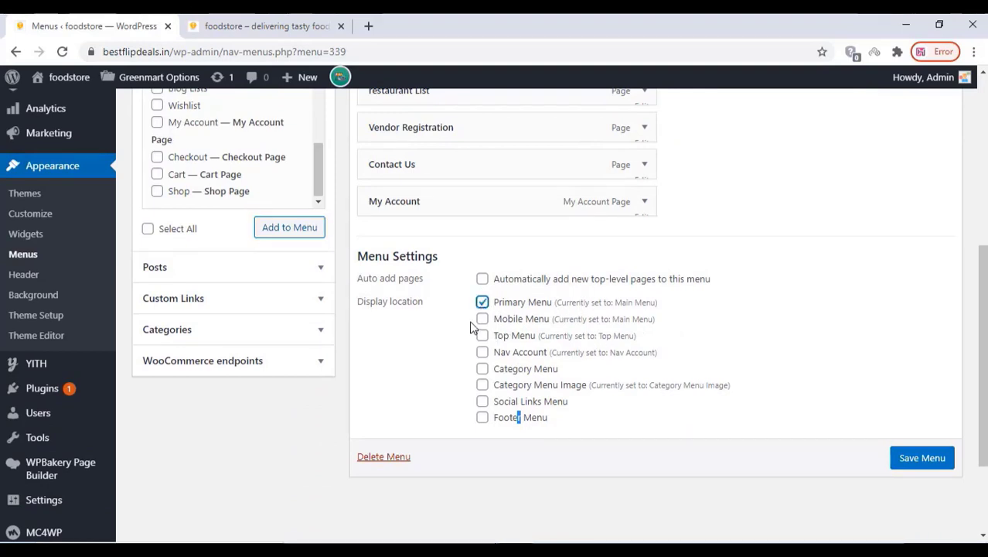
pyautogui.click(483, 320)
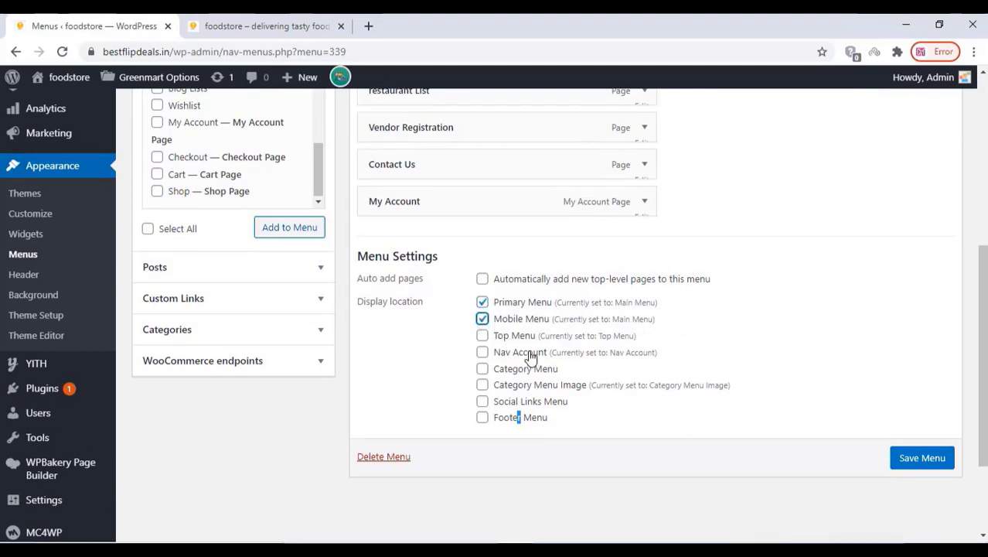
pyautogui.click(483, 337)
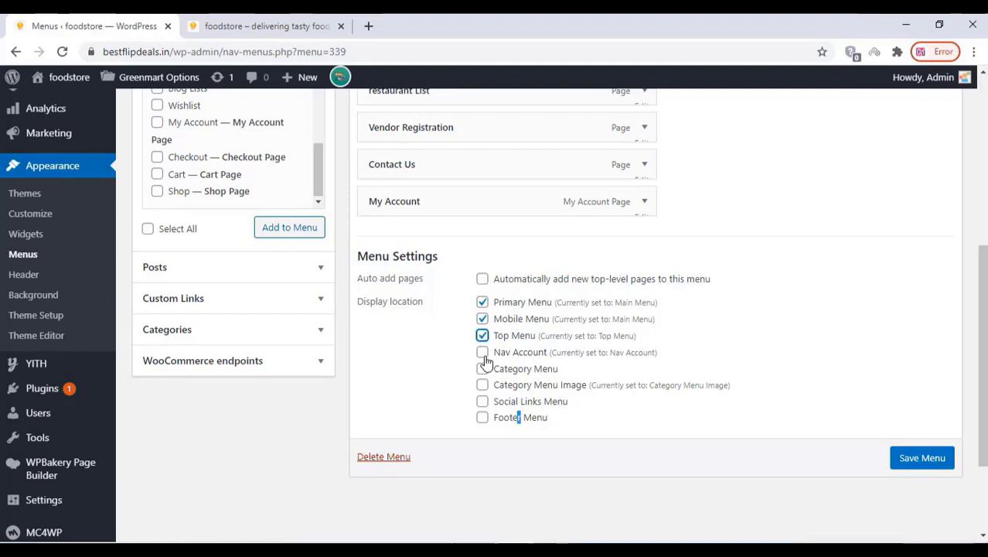
pyautogui.click(483, 354)
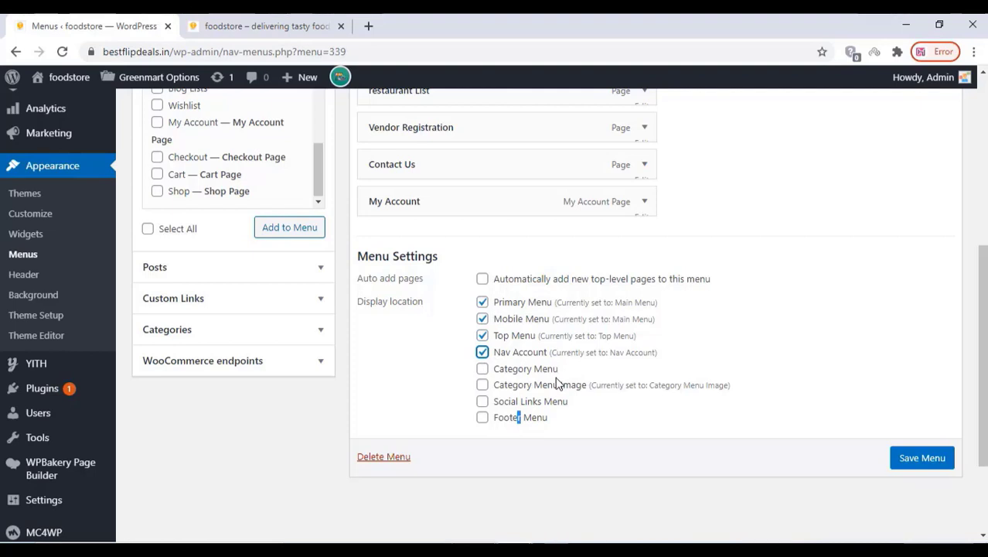
pyautogui.click(920, 460)
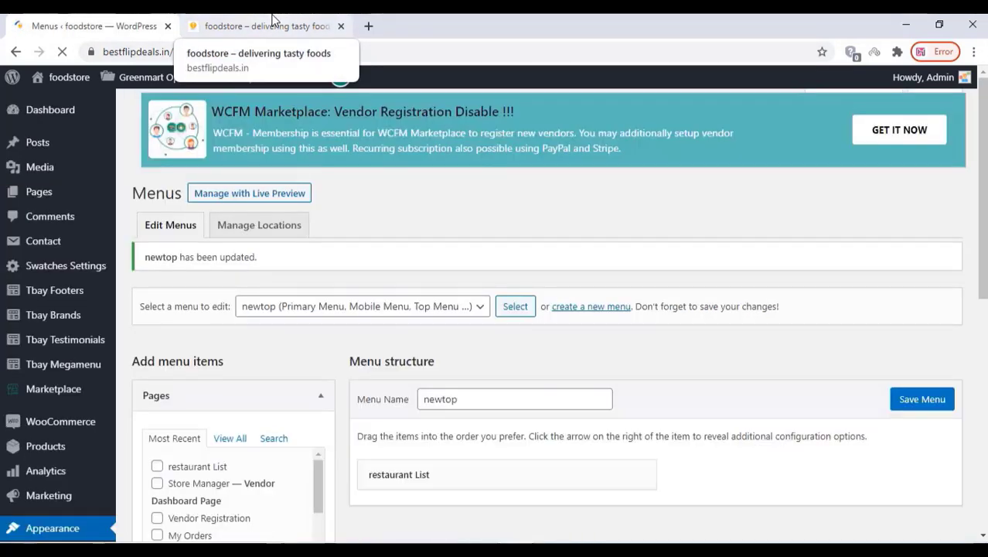
# - Reload the foodstore home page in the other browser tab to check its navigation menu
pyautogui.click(273, 22)
pyautogui.rightClick(23, 172)
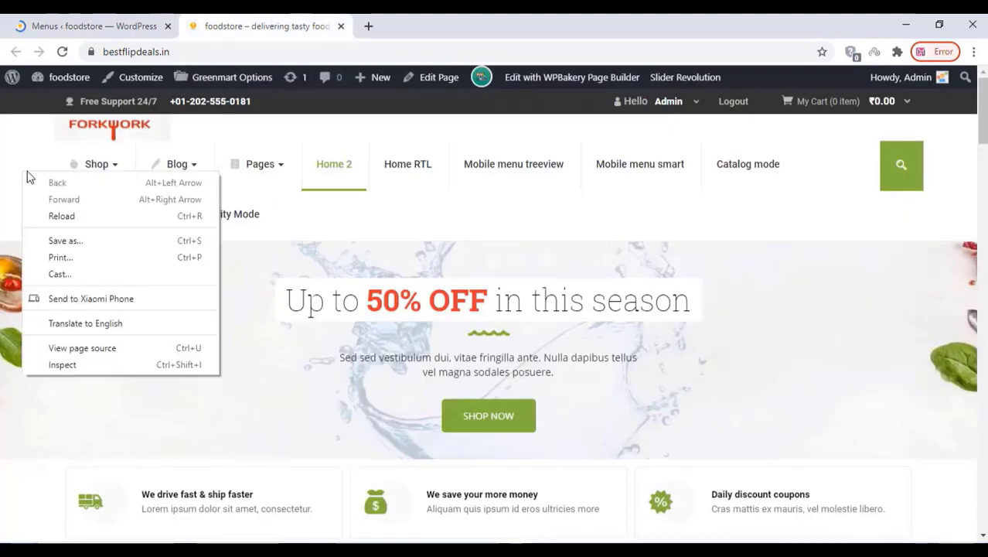
pyautogui.click(45, 217)
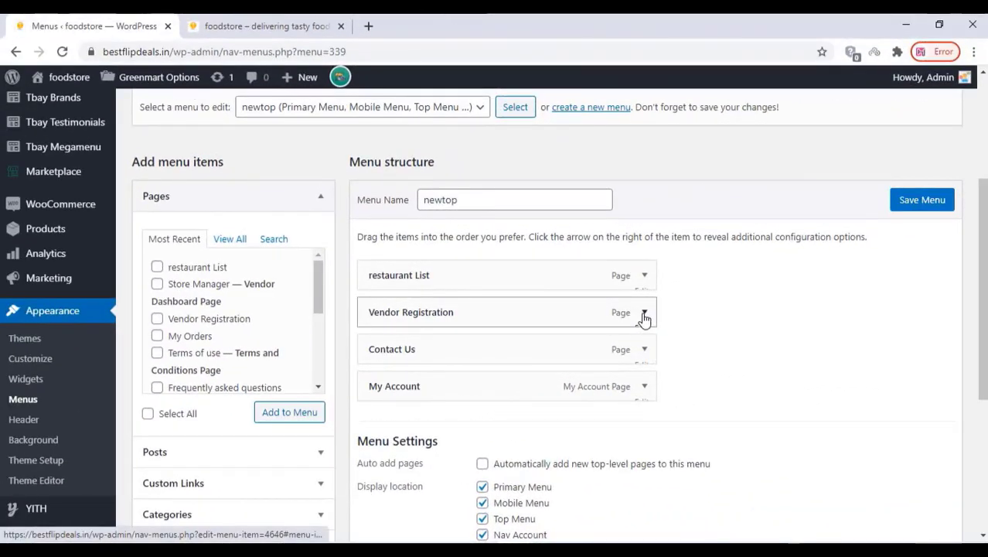
# - Change the navigation label of the Vendor Registration item to "Restaurant Registration", correcting the spelling, and save the newtop menu
pyautogui.click(645, 313)
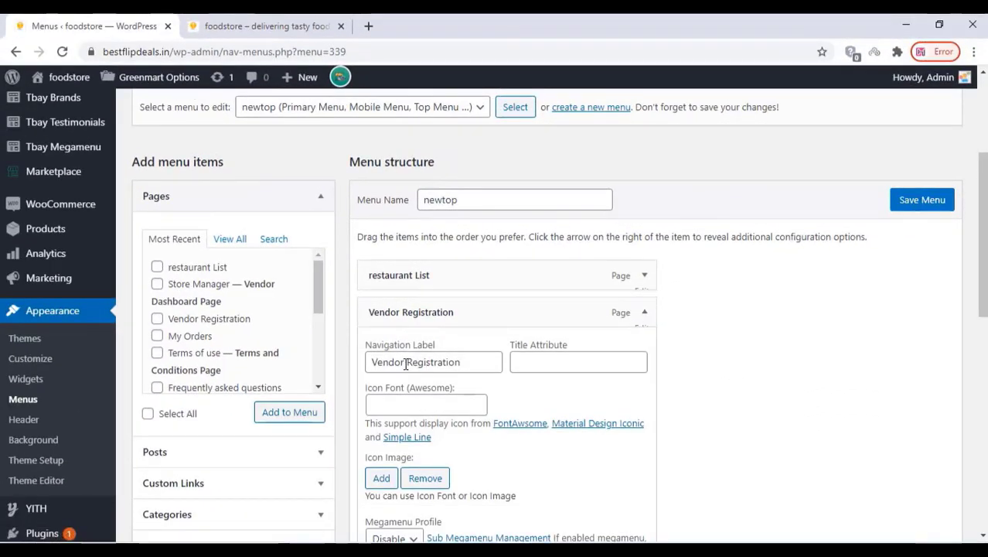
pyautogui.moveTo(405, 363); pyautogui.dragTo(352, 370)
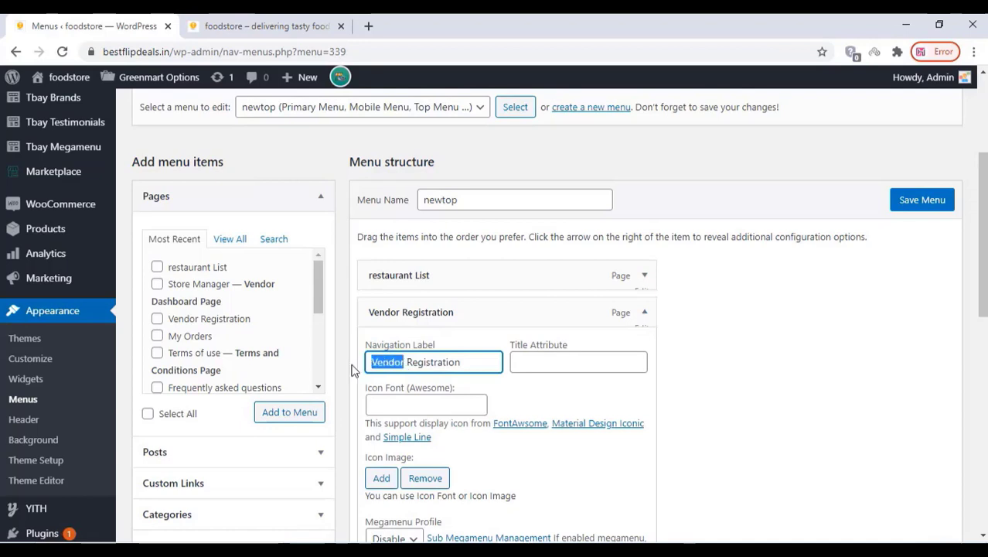
pyautogui.write('Restu')
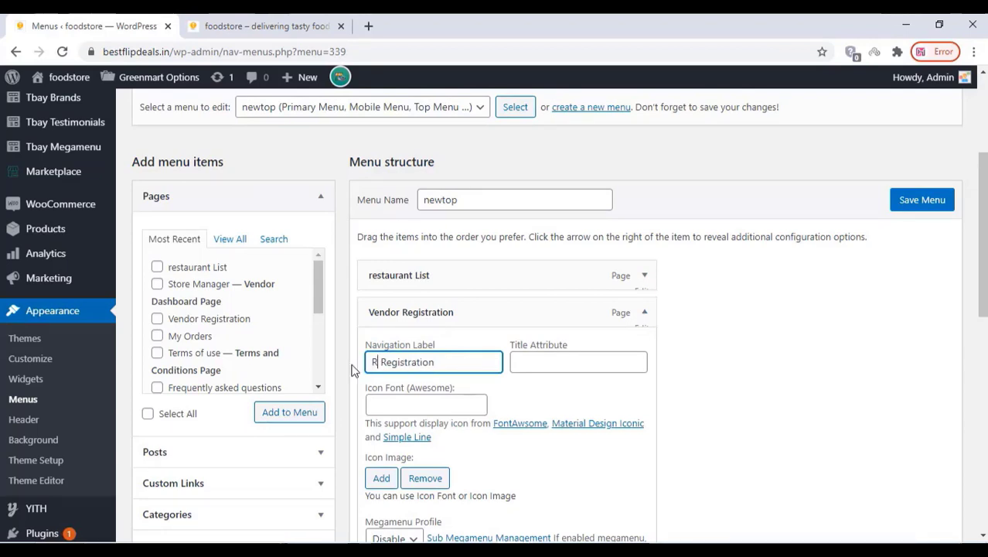
pyautogui.write('rant')
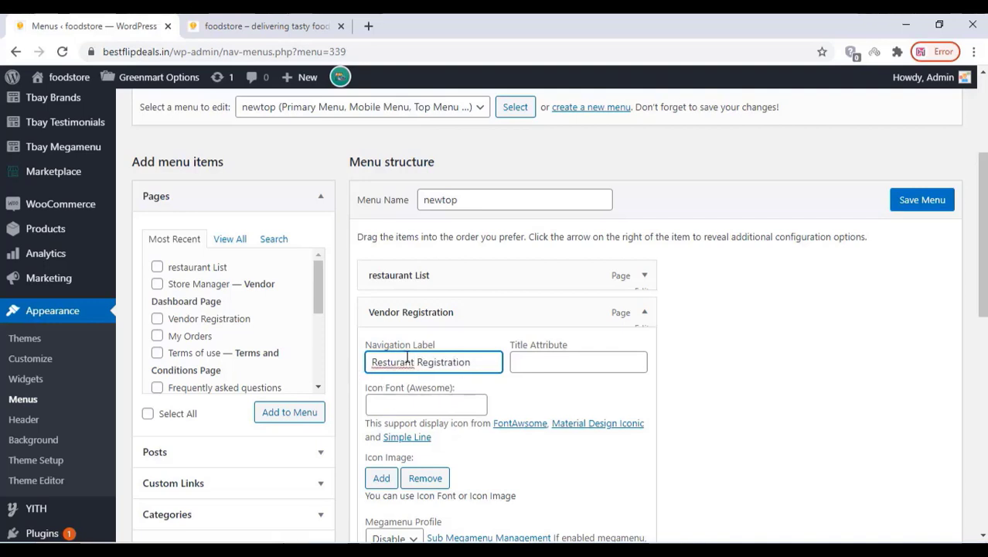
pyautogui.moveTo(414, 362); pyautogui.dragTo(366, 372)
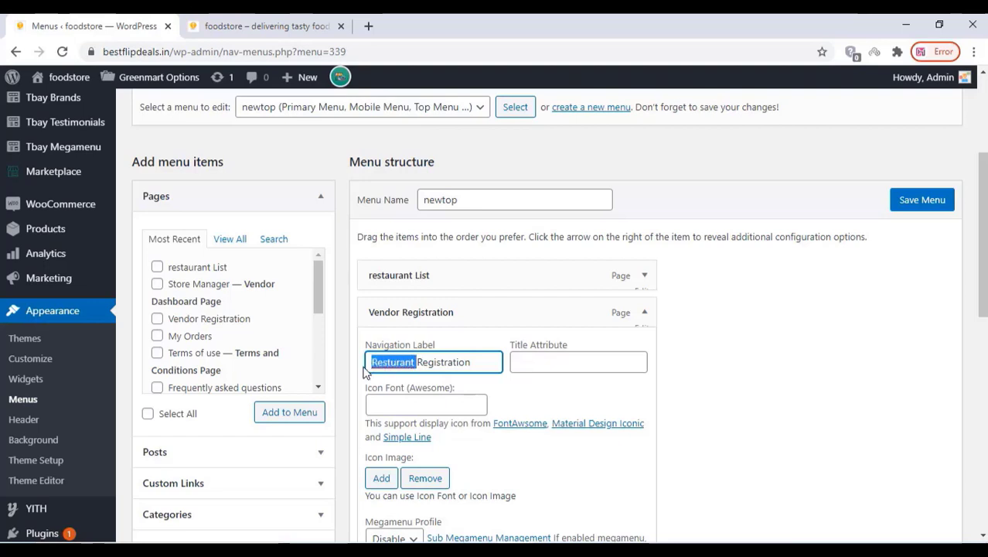
pyautogui.rightClick(386, 356)
pyautogui.click(453, 184)
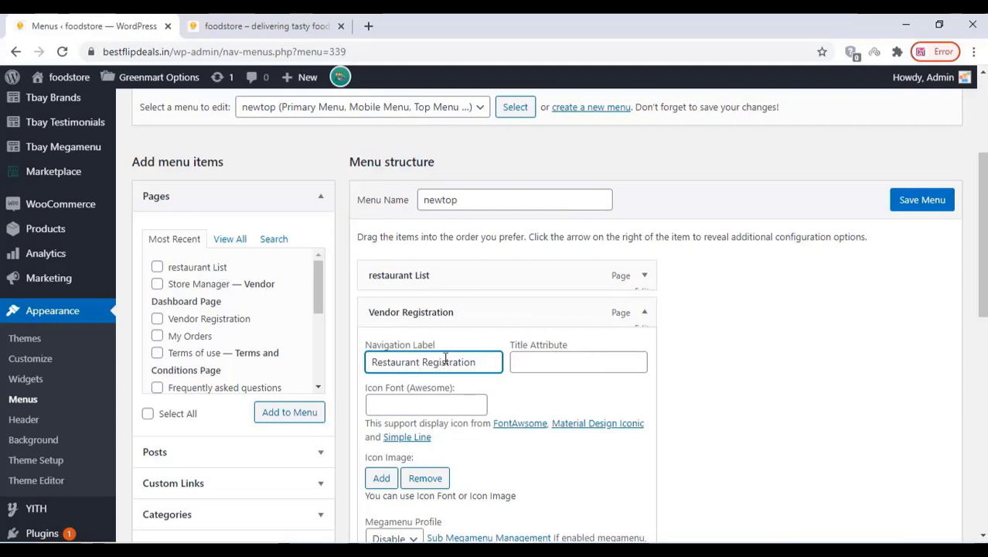
pyautogui.click(778, 344)
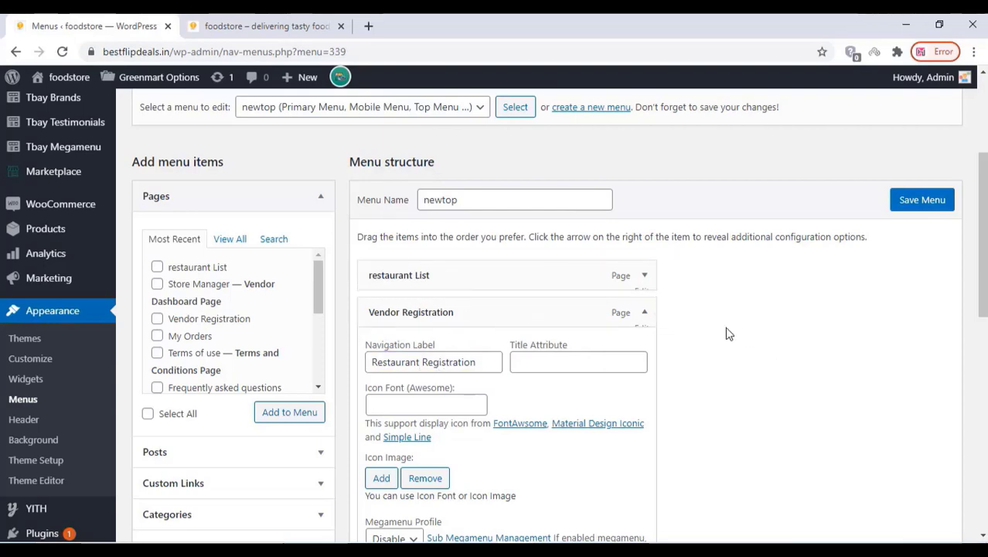
pyautogui.click(645, 312)
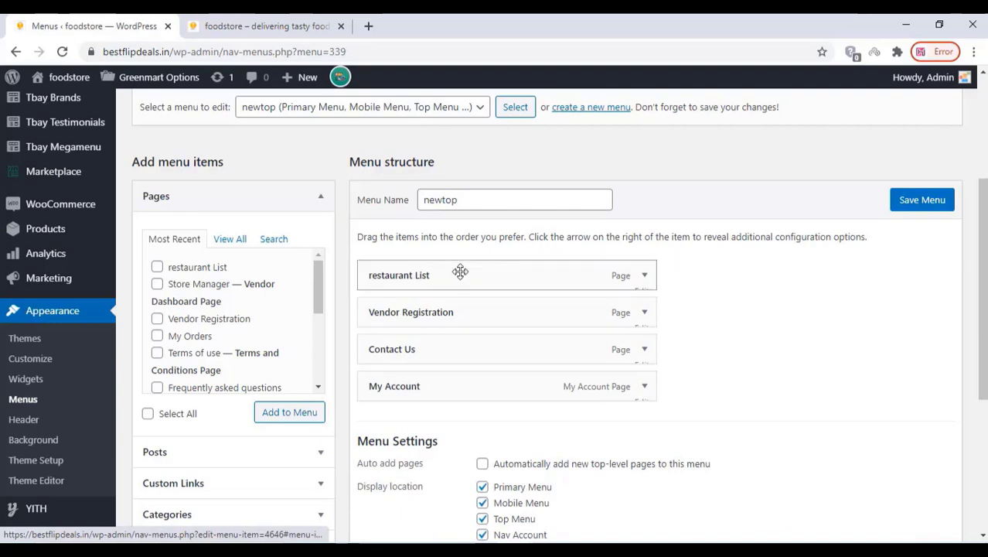
pyautogui.click(915, 206)
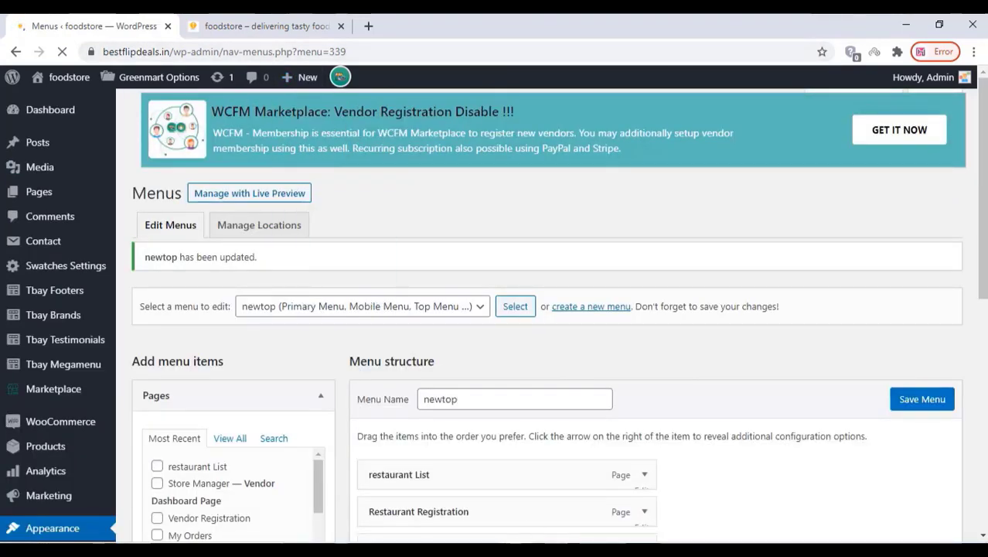
# - Switch to the incognito browser window and reload the foodstore home page to check the renamed menu item
pyautogui.click(585, 515)
pyautogui.scroll(-5, 329, 337)
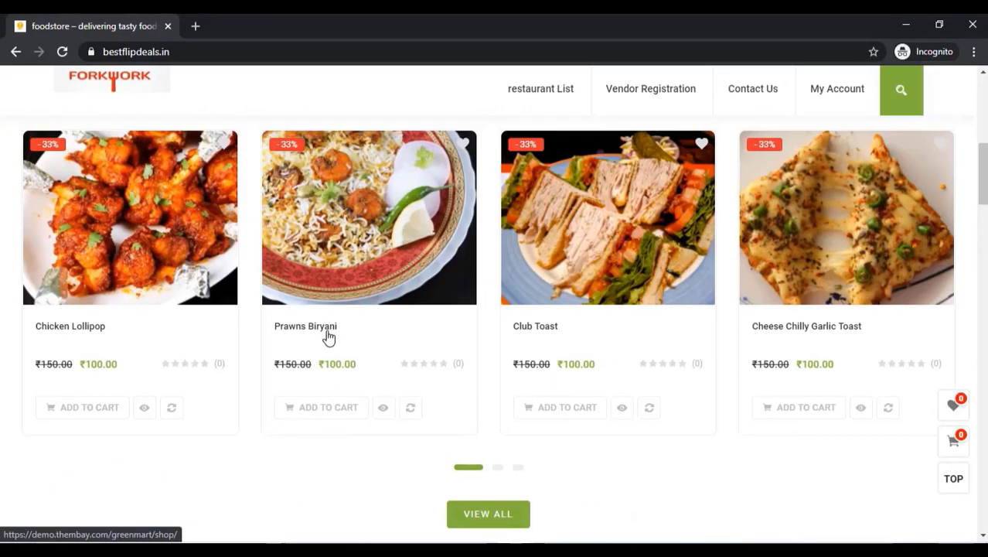
pyautogui.scroll(6, 329, 337)
pyautogui.rightClick(565, 157)
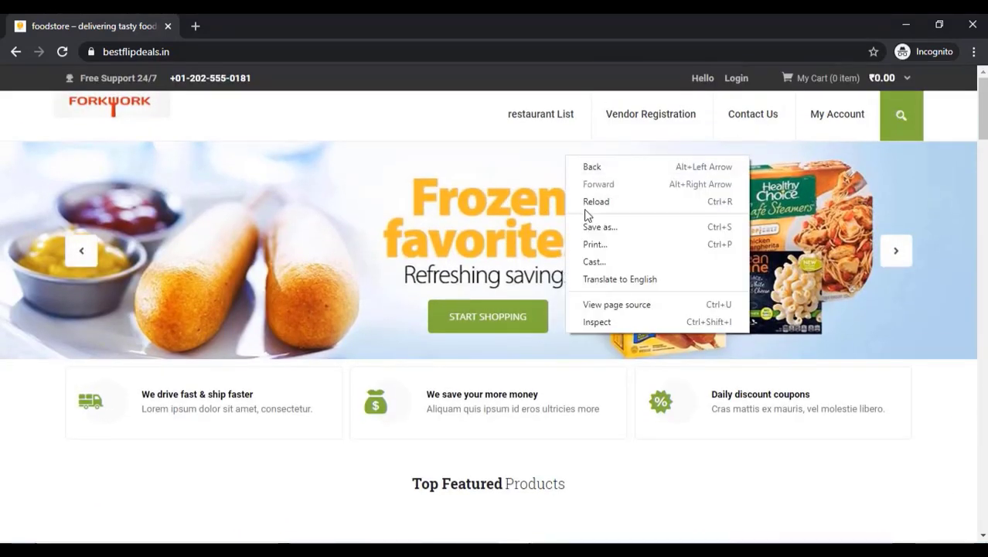
pyautogui.click(589, 203)
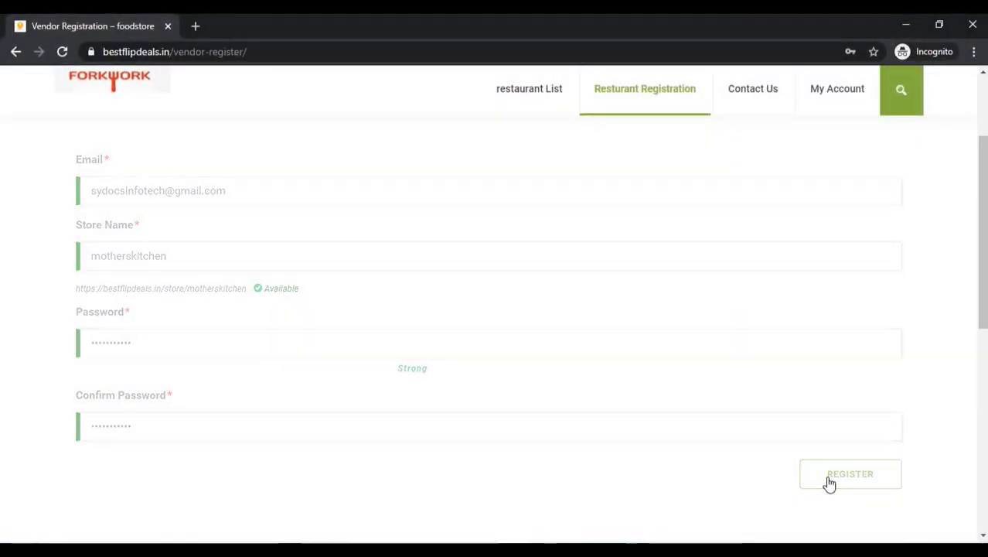
# - Submit the restaurant registration for the motherskitchen store and start its store setup wizard
pyautogui.click(829, 481)
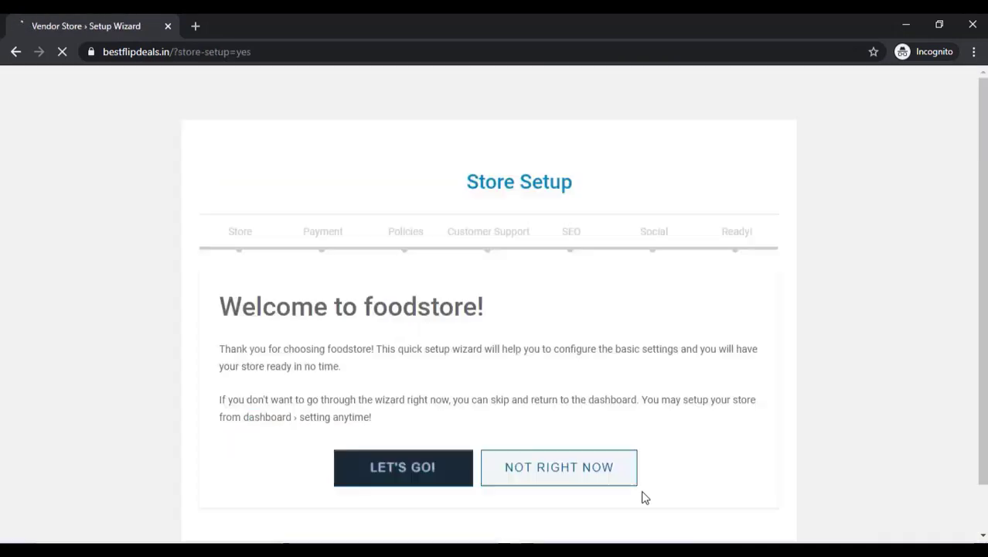
pyautogui.scroll(-1, 344, 290)
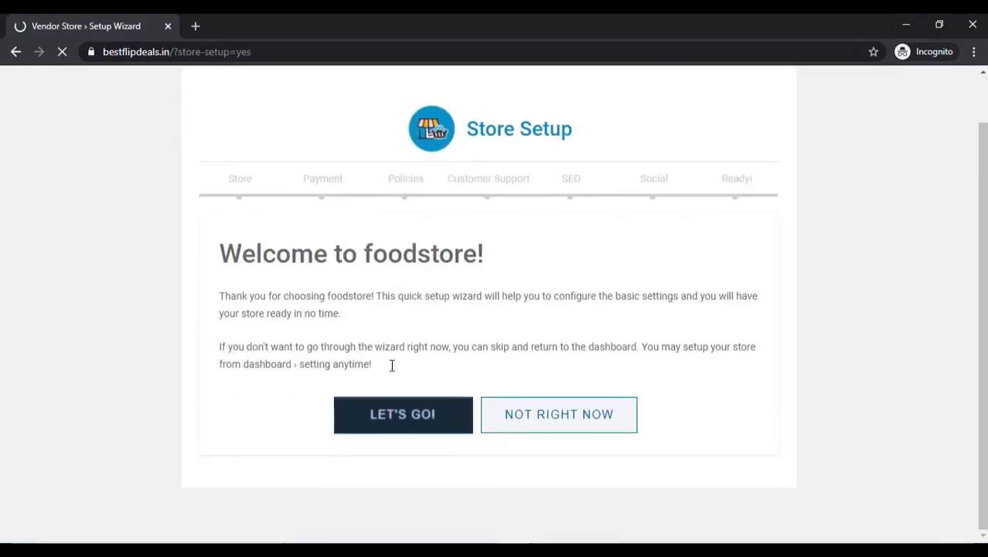
pyautogui.click(426, 413)
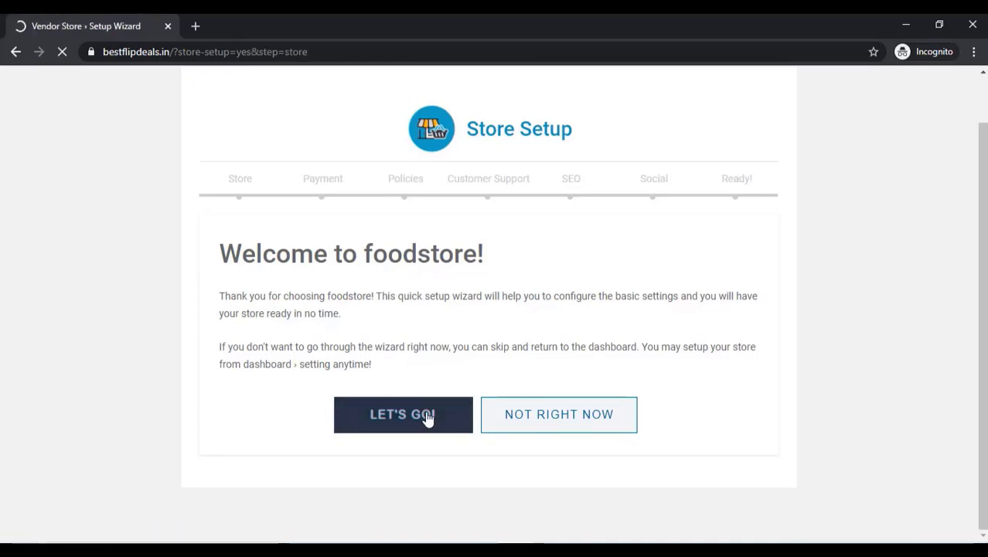
# - Upload the "grill chkn" image from Downloads and set it as the store logo
pyautogui.scroll(-2, 370, 363)
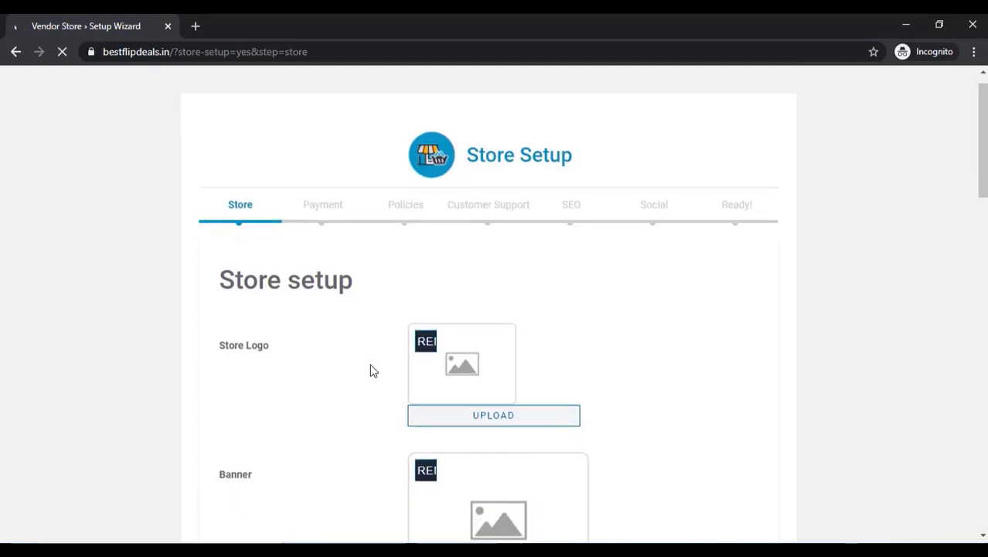
pyautogui.click(459, 258)
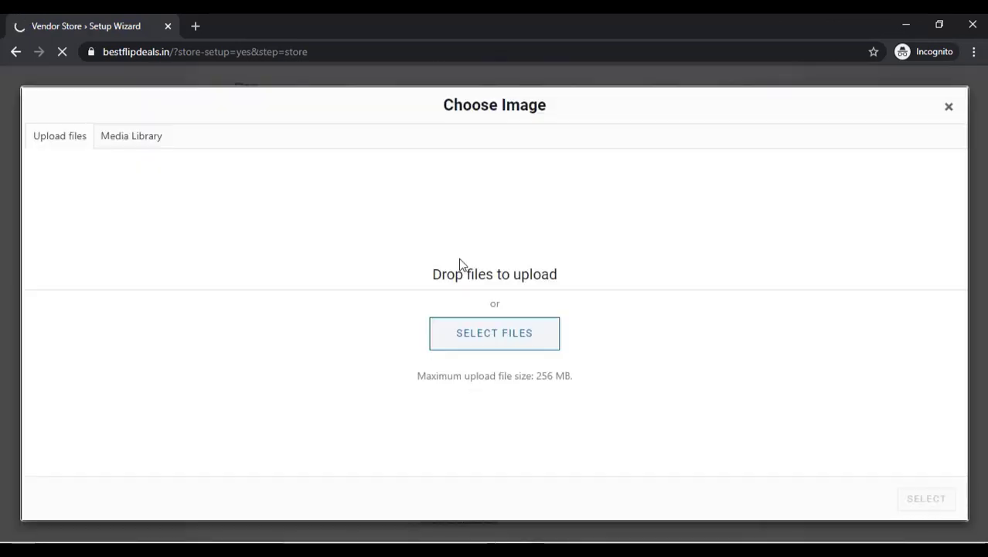
pyautogui.click(480, 346)
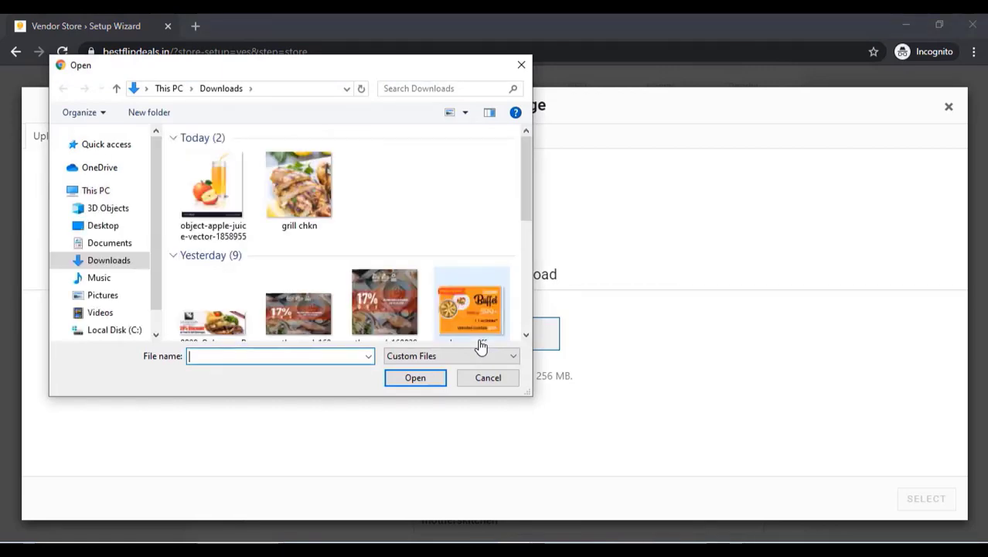
pyautogui.click(307, 213)
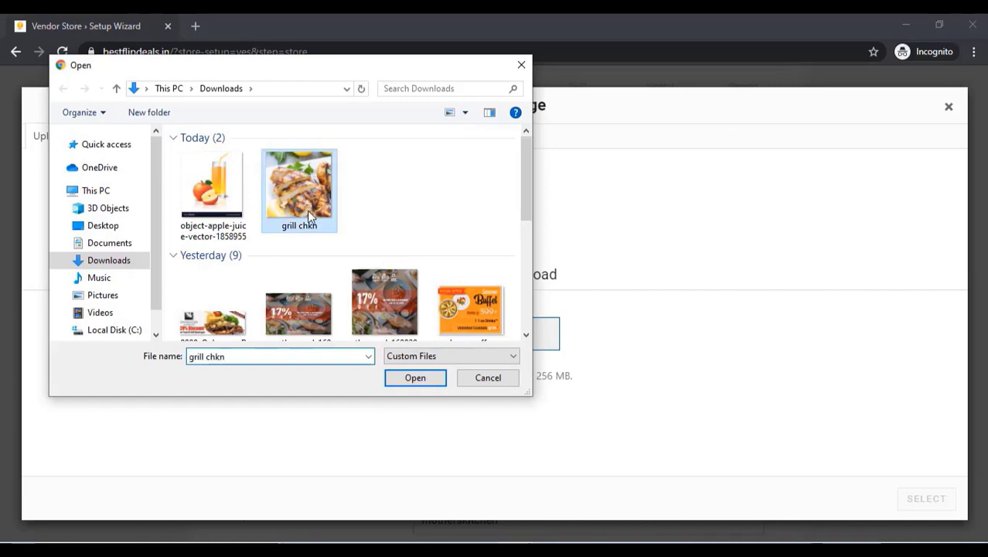
pyautogui.click(403, 382)
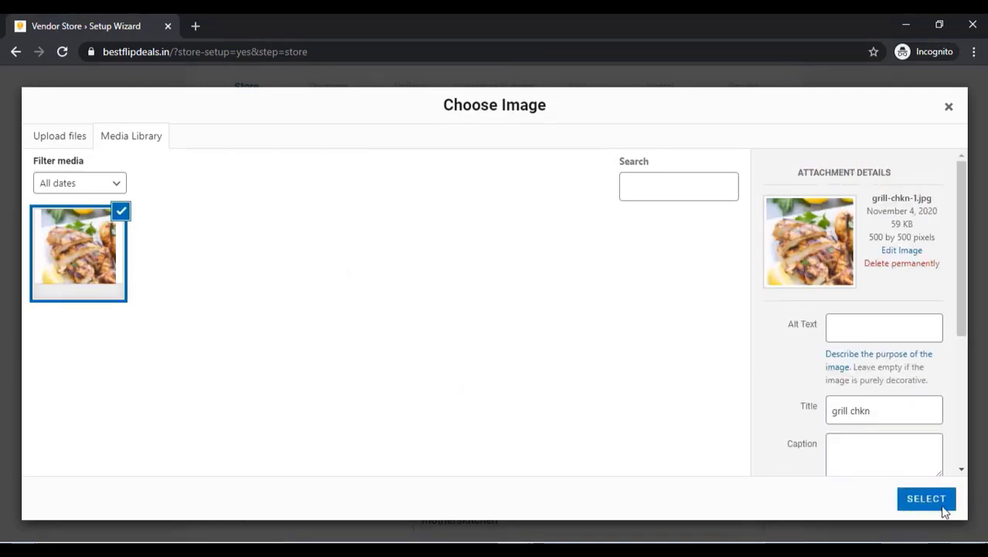
pyautogui.click(927, 500)
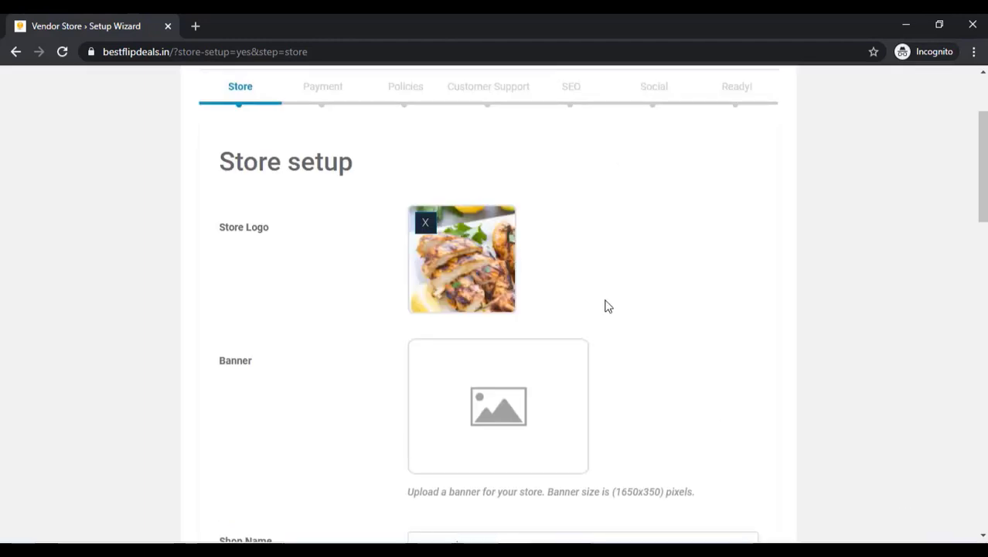
# - Upload the 8908-Oakroom_Banner1 image from Downloads and set it as the store banner
pyautogui.scroll(-2, 588, 301)
pyautogui.click(477, 255)
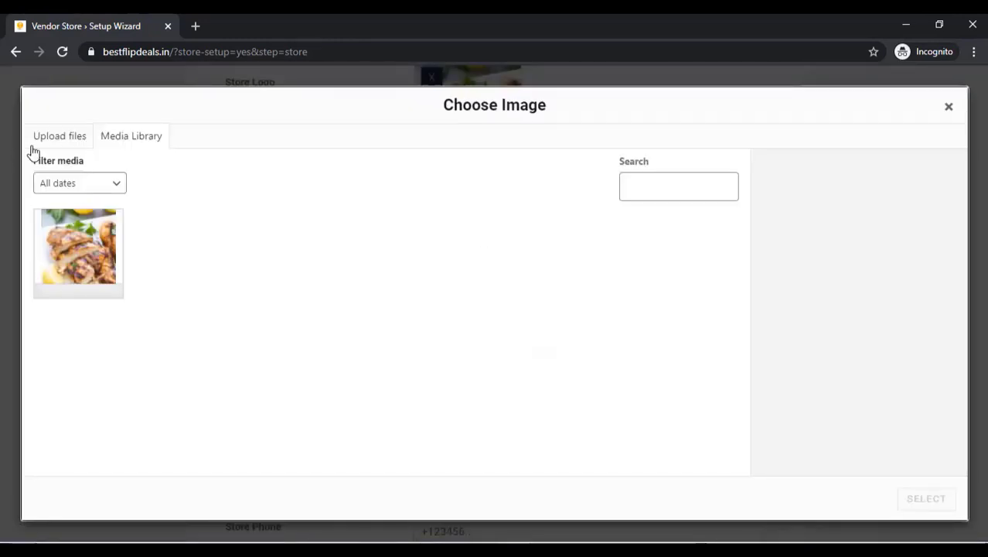
pyautogui.click(62, 143)
pyautogui.click(510, 335)
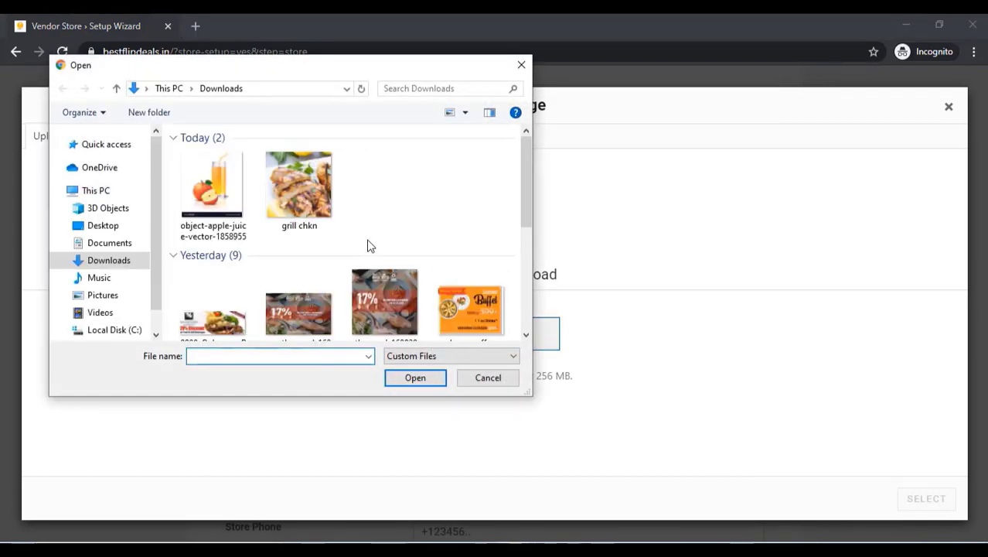
pyautogui.scroll(-5, 367, 243)
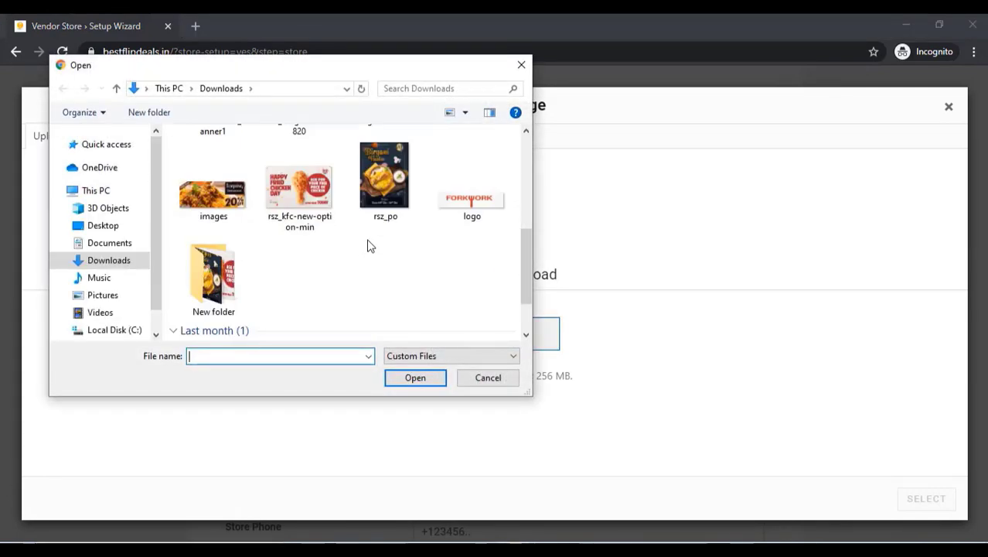
pyautogui.click(215, 197)
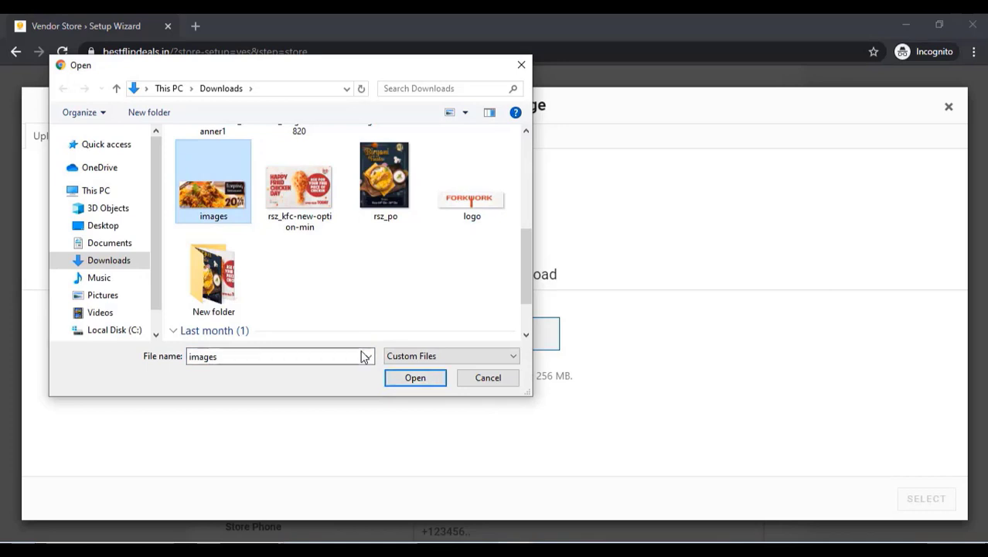
pyautogui.scroll(2, 412, 229)
pyautogui.click(211, 197)
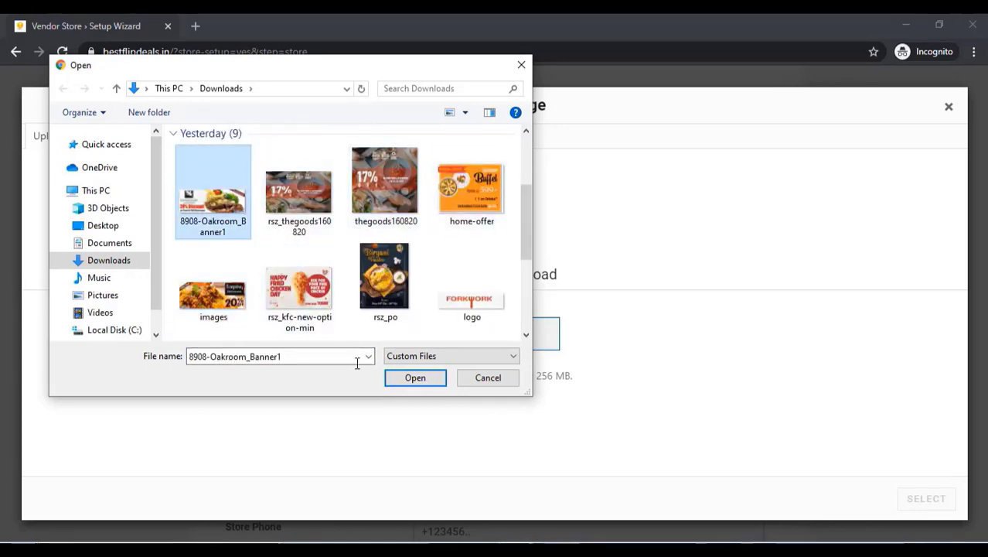
pyautogui.click(418, 378)
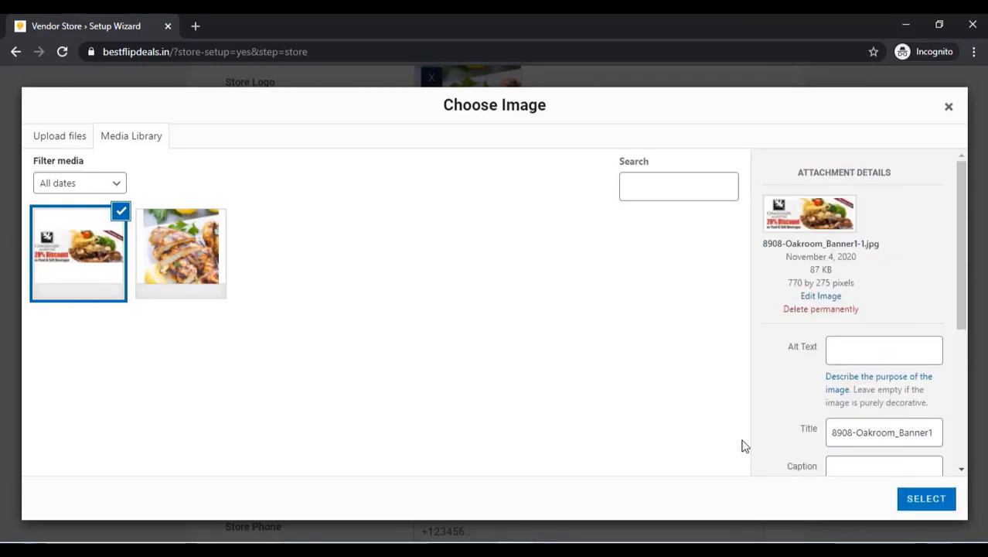
pyautogui.click(936, 502)
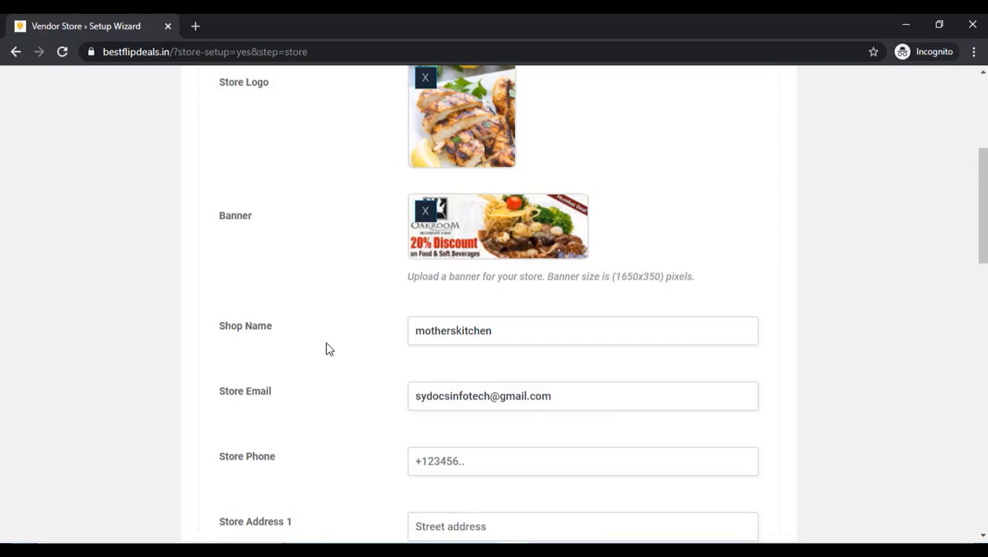
# - Set the store country to India and the store state to Maharashtra
pyautogui.scroll(-4, 384, 278)
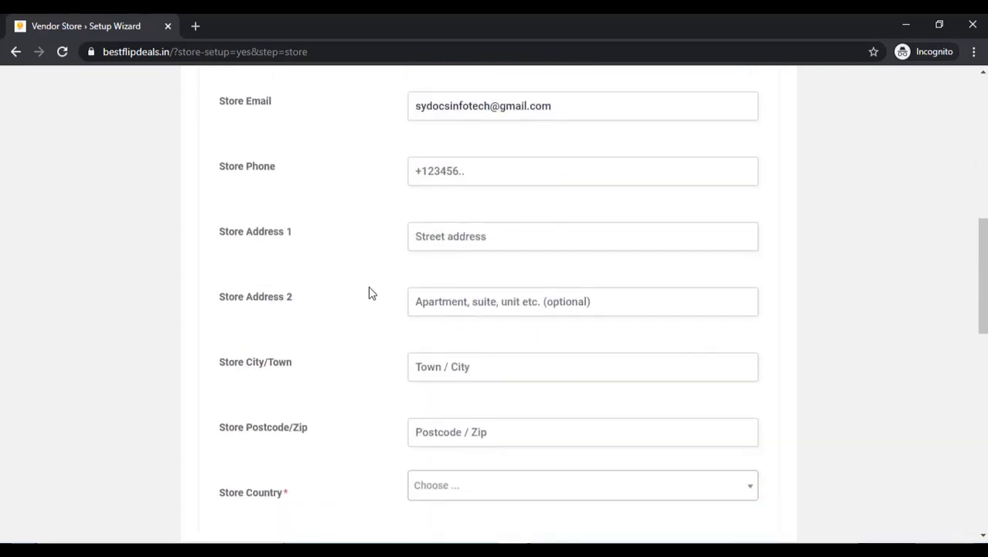
pyautogui.scroll(-2, 402, 292)
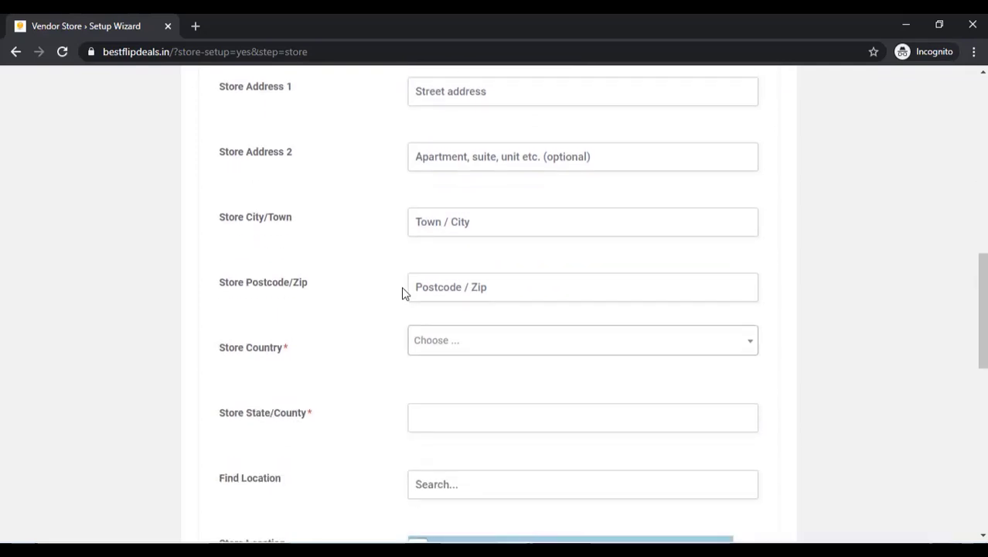
pyautogui.click(456, 354)
pyautogui.click(435, 428)
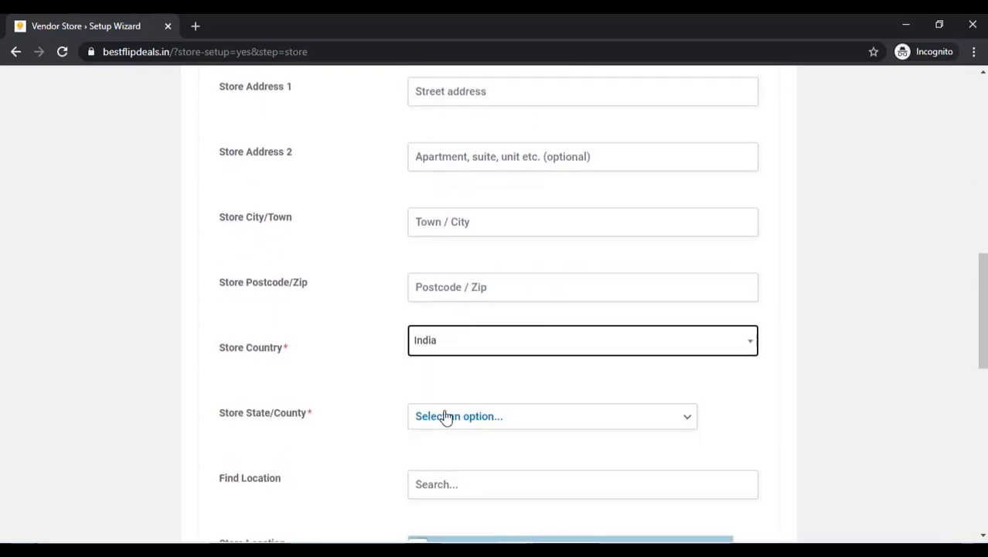
pyautogui.click(445, 418)
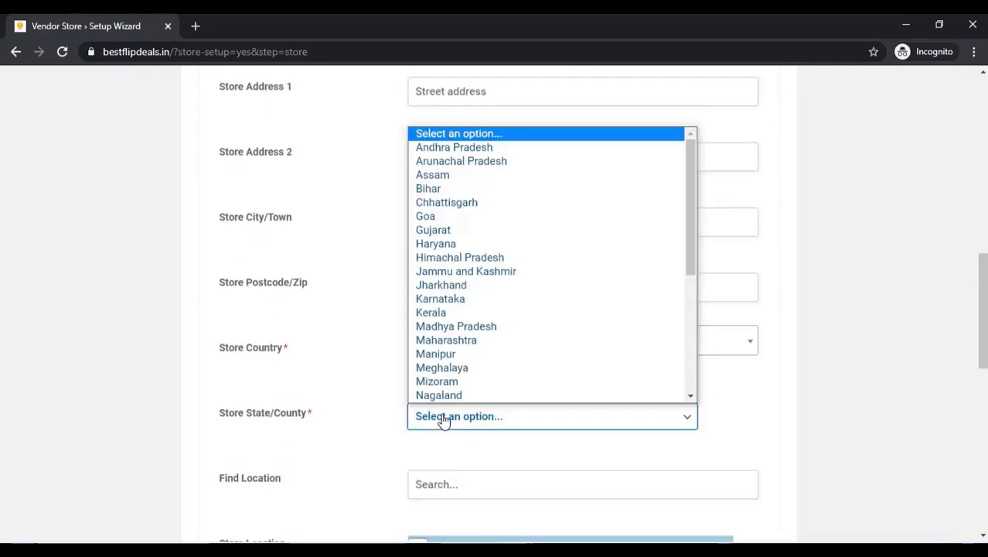
pyautogui.click(446, 340)
# - Find the store location by searching "pune", pick the Pune City result, and move the map marker east to Kasba Peth
pyautogui.scroll(-3, 345, 372)
pyautogui.click(439, 266)
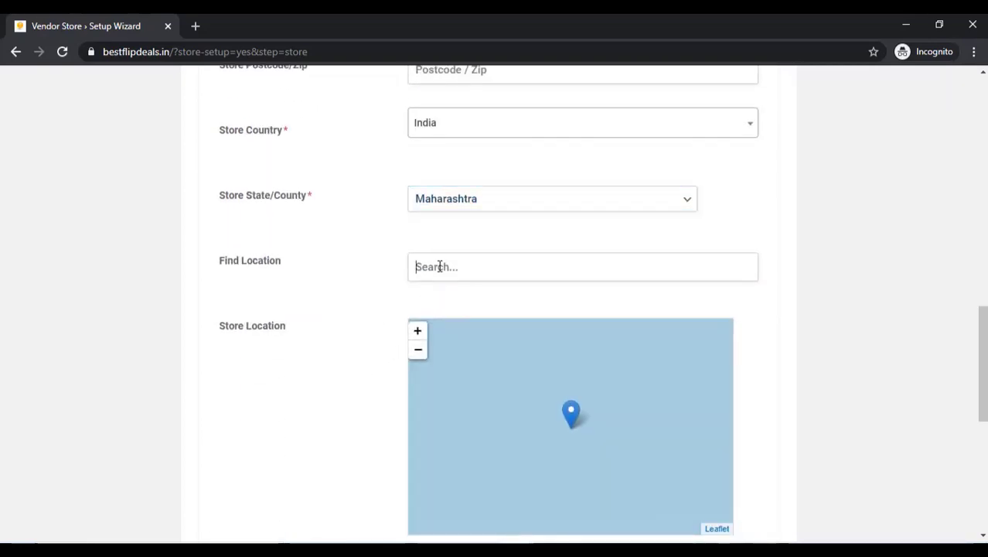
pyautogui.write('pune')
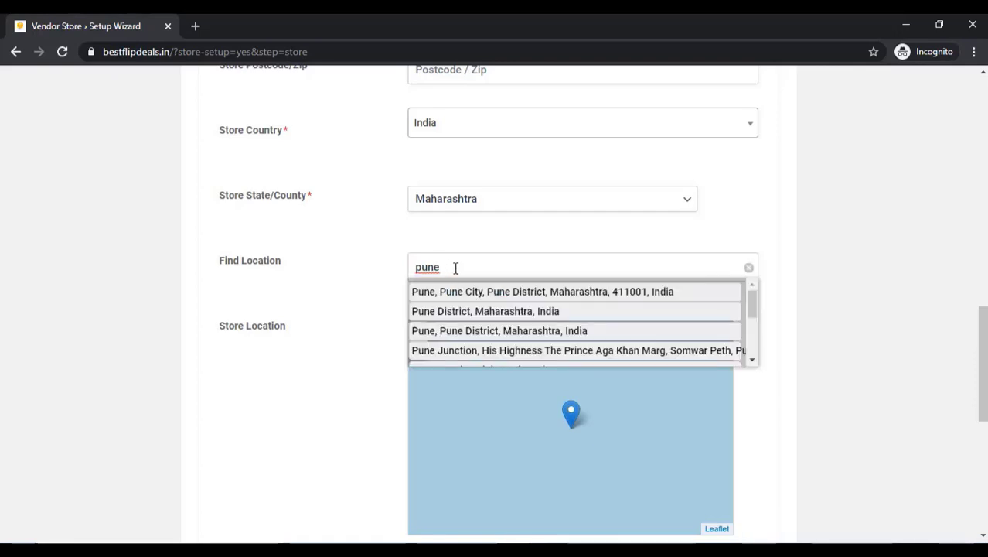
pyautogui.click(503, 294)
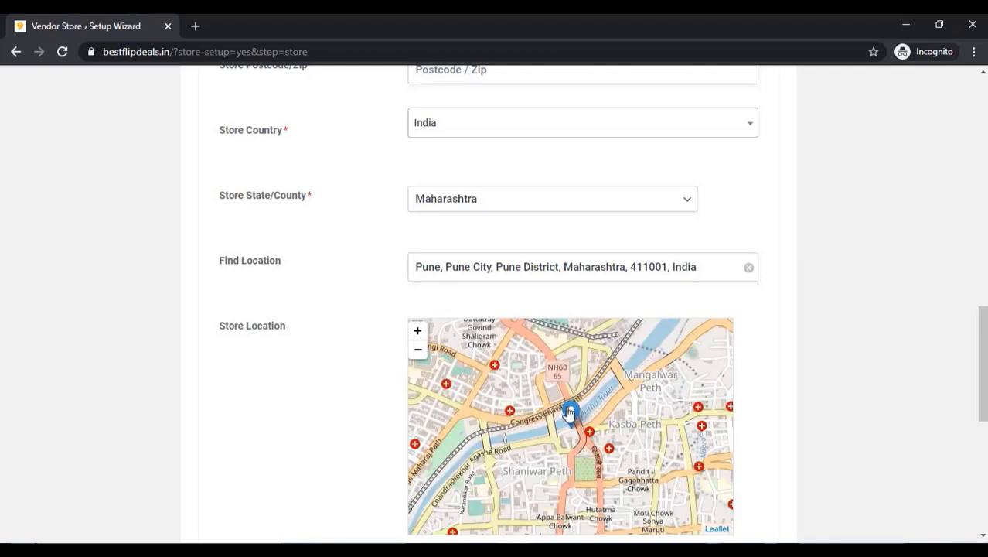
pyautogui.moveTo(570, 416); pyautogui.dragTo(629, 418)
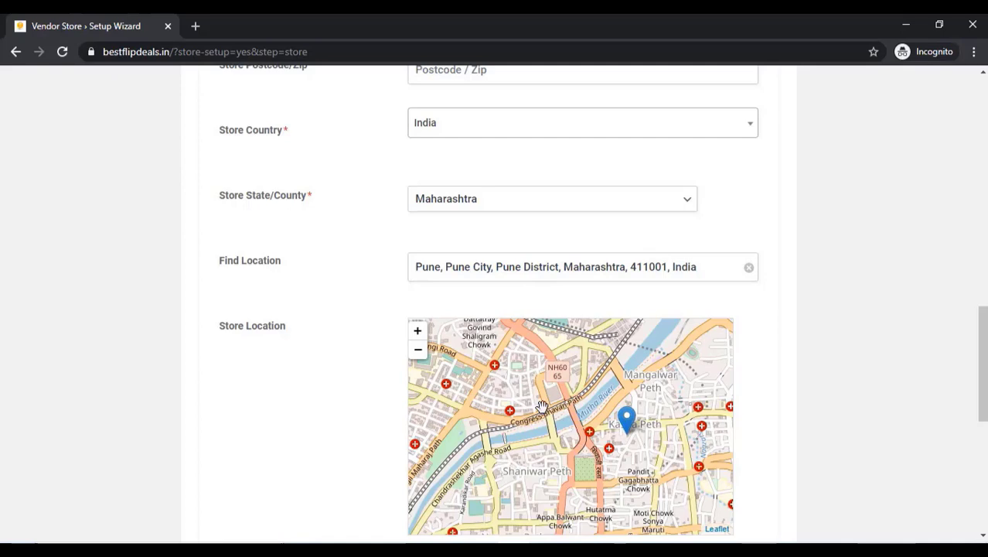
# - Leave the shop description empty and submit the store details to continue the setup wizard
pyautogui.scroll(-1, 542, 406)
pyautogui.scroll(1, 542, 407)
pyautogui.scroll(-4, 295, 387)
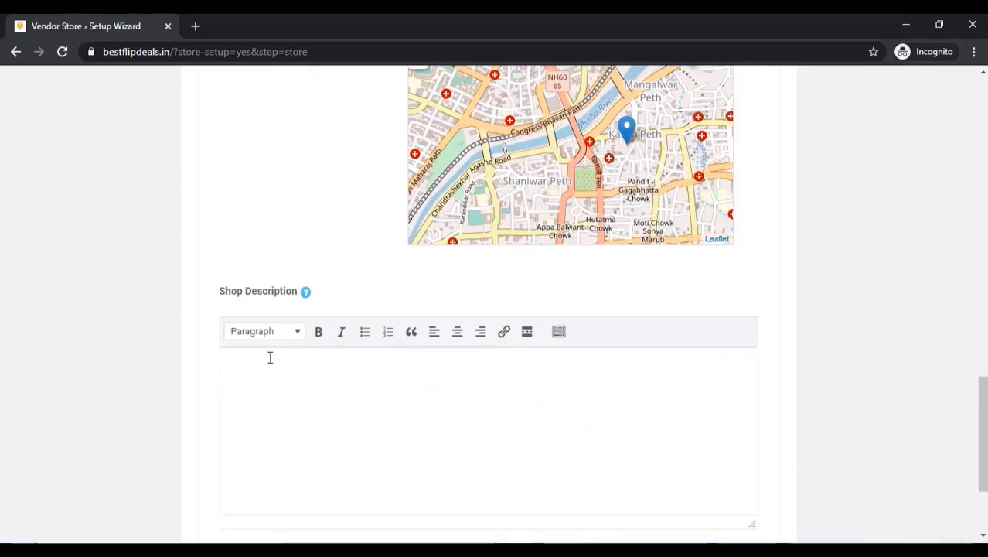
pyautogui.scroll(-1, 271, 341)
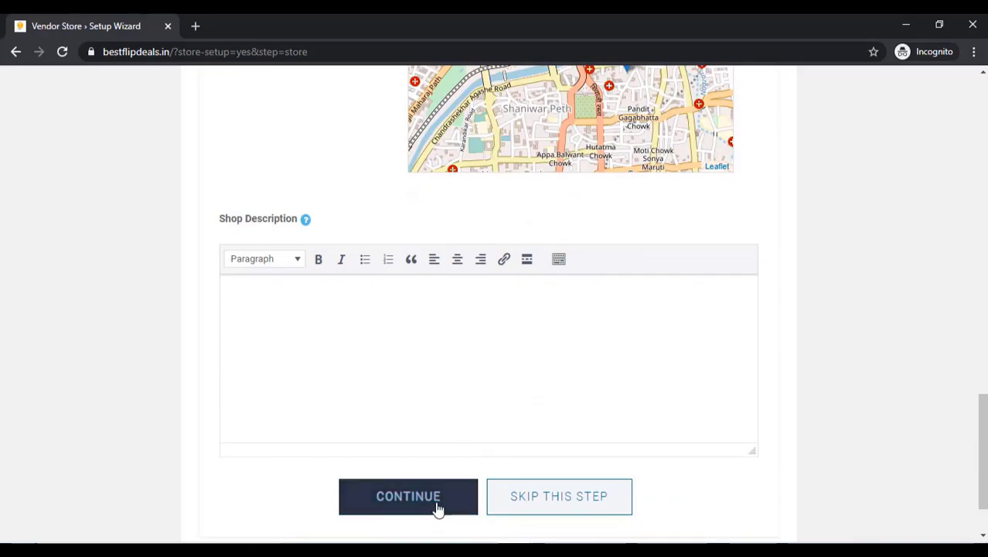
pyautogui.click(407, 496)
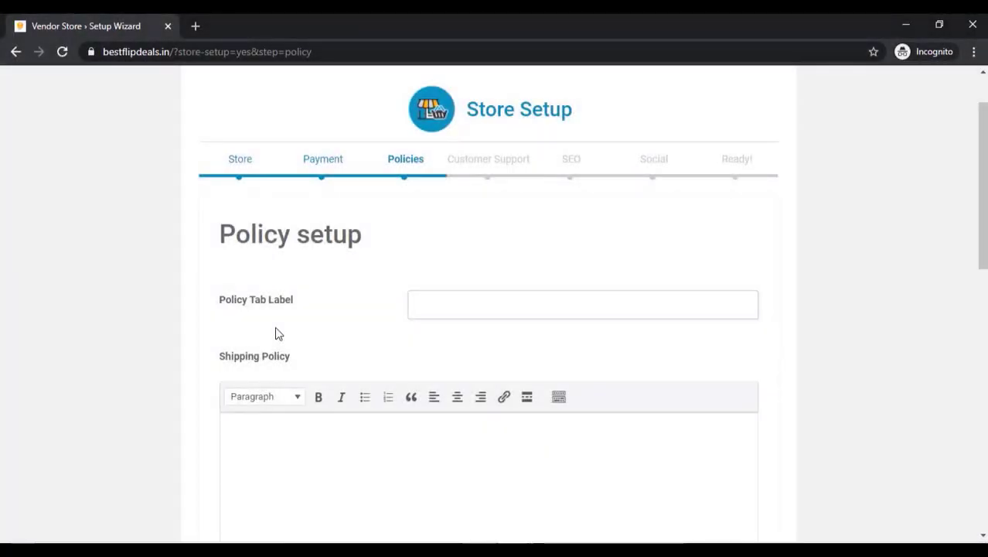
# - Leave the policy and customer support fields blank and continue through both to the store SEO setup
pyautogui.scroll(-1, 276, 331)
pyautogui.scroll(-3, 277, 331)
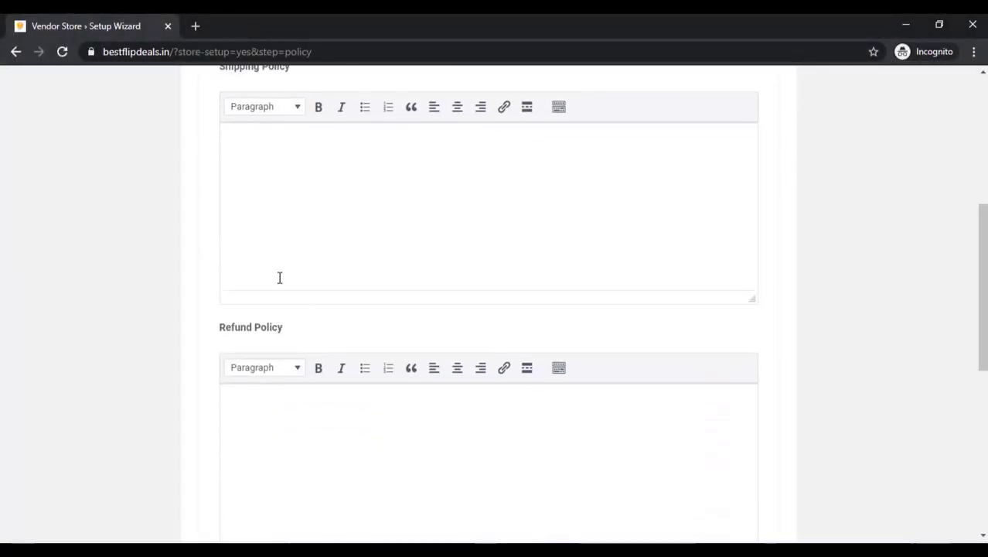
pyautogui.scroll(-6, 279, 278)
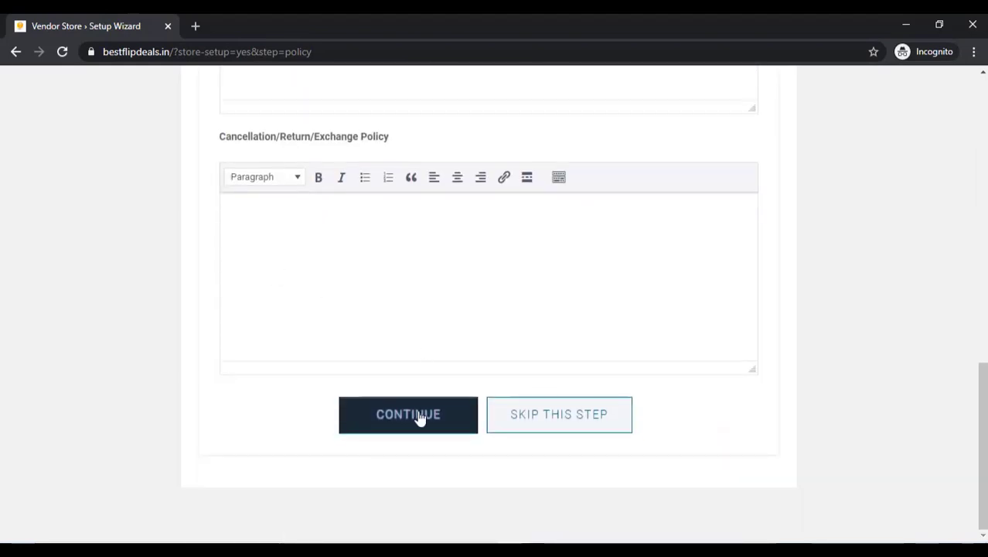
pyautogui.click(419, 417)
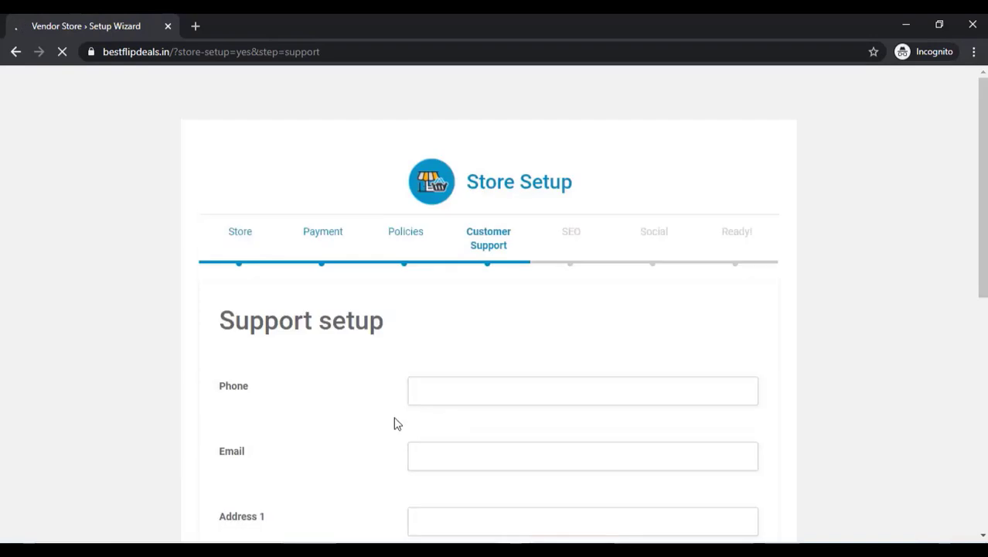
pyautogui.scroll(-6, 327, 308)
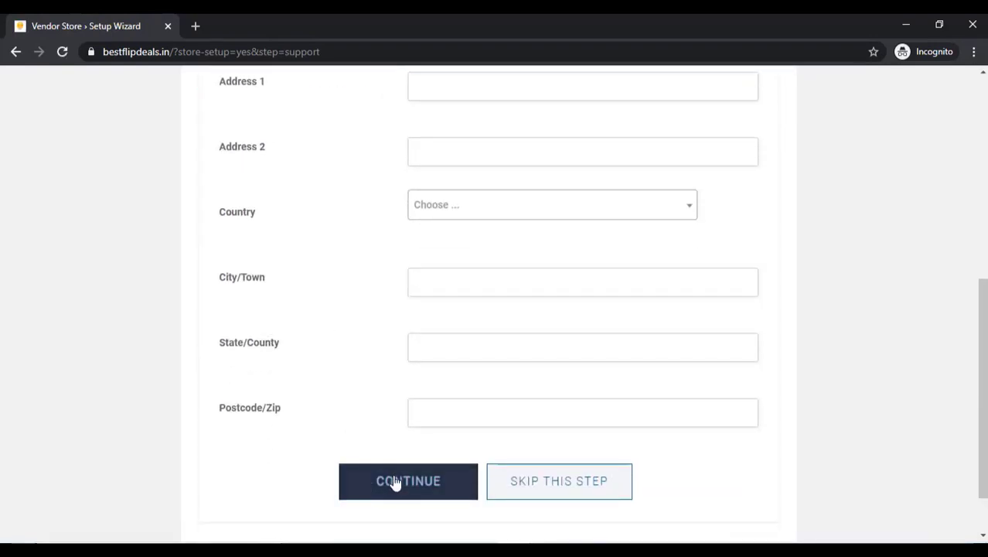
pyautogui.click(395, 482)
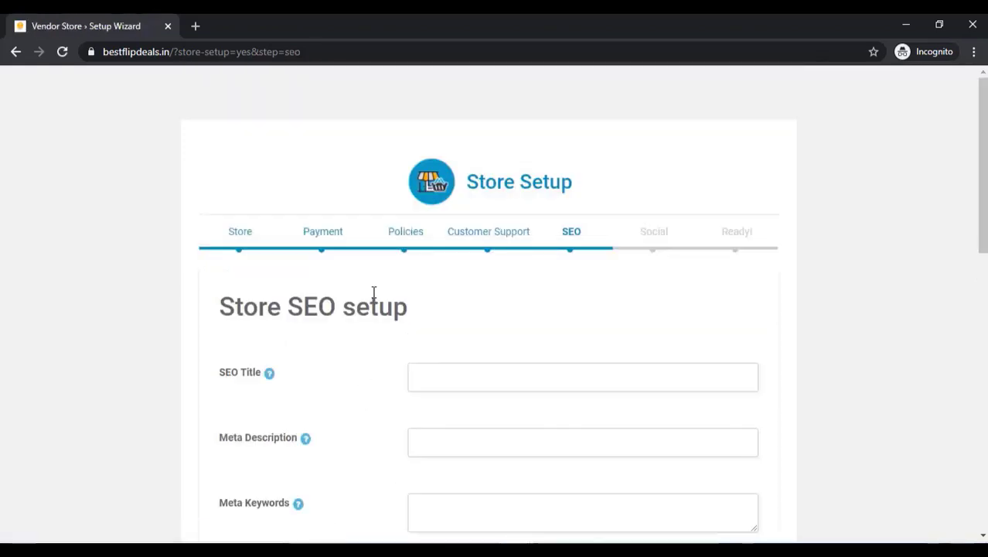
# - Leave the store SEO and Facebook fields blank and continue to the store social setup
pyautogui.scroll(-4, 374, 292)
pyautogui.scroll(-3, 307, 294)
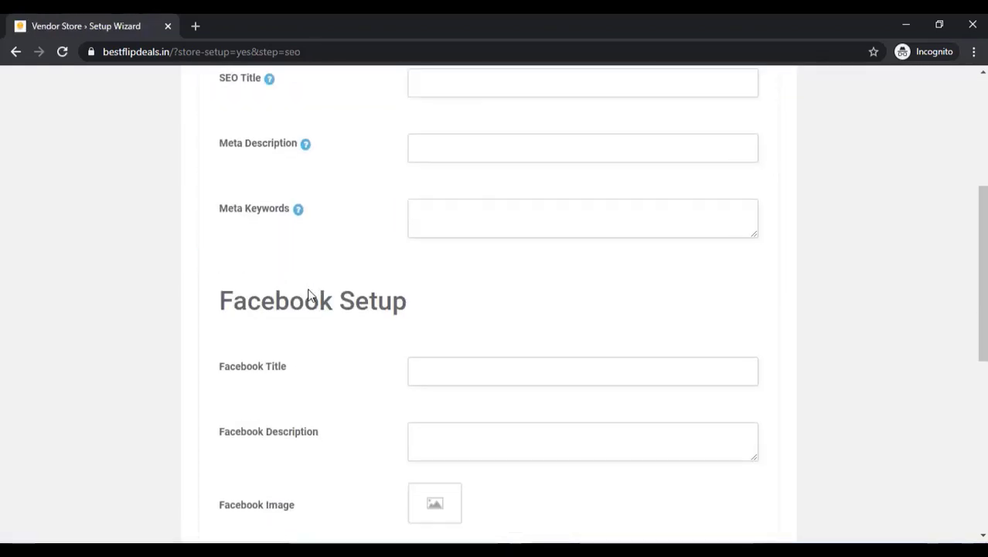
pyautogui.scroll(-2, 308, 294)
pyautogui.scroll(-2, 308, 294)
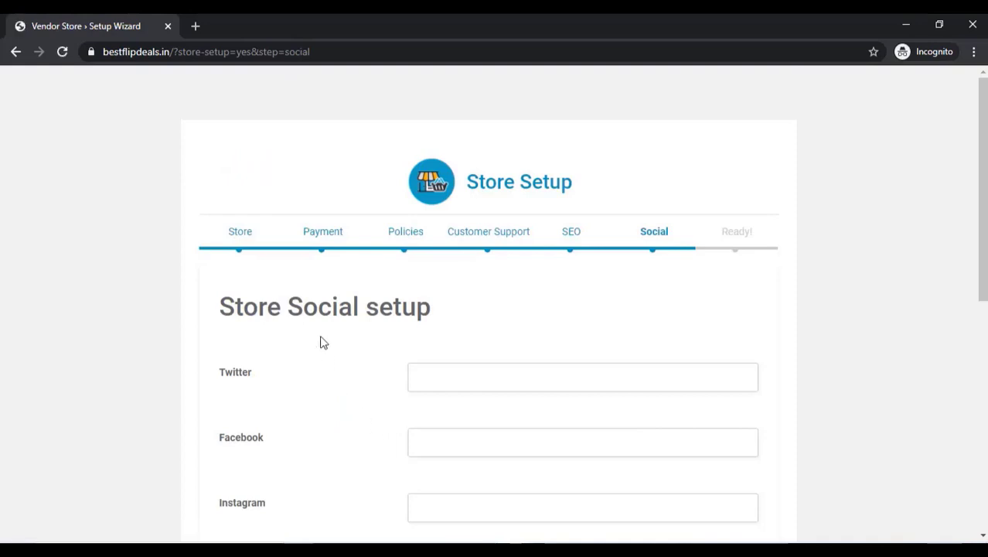
# - Leave all social profile fields blank, finish the store setup wizard and go to the store manager dashboard
pyautogui.scroll(-1, 317, 336)
pyautogui.scroll(-2, 311, 331)
pyautogui.scroll(-3, 312, 331)
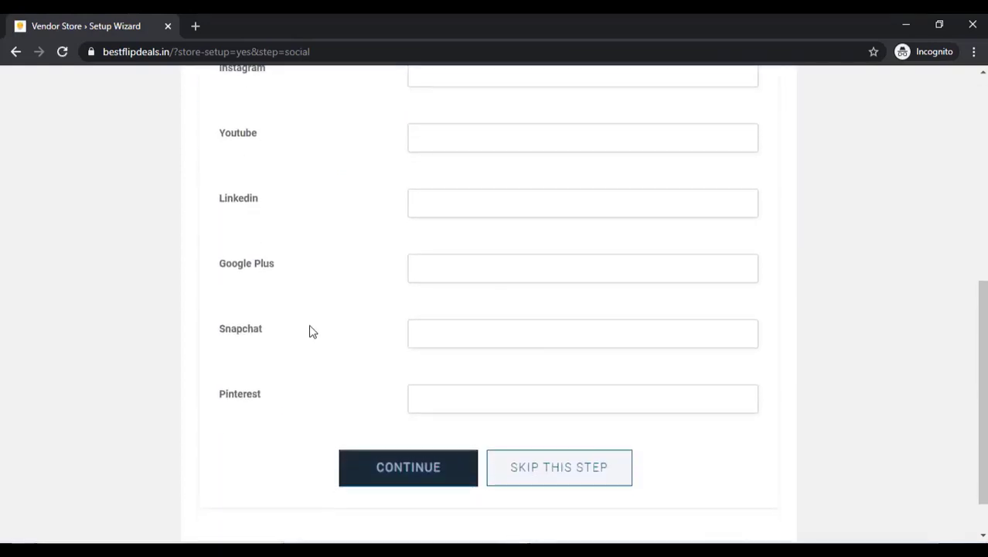
pyautogui.click(403, 473)
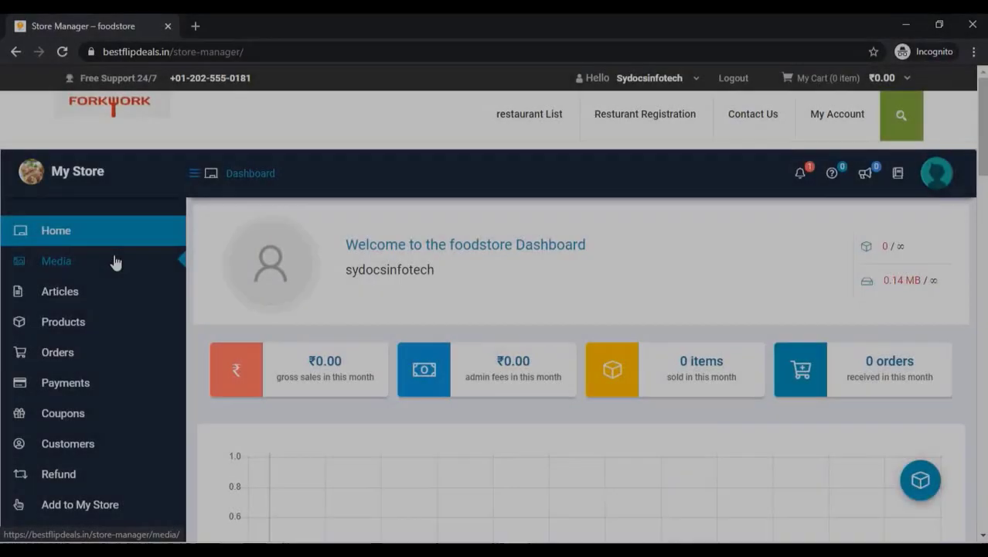
# - Start a new product in the vendor's store manager and keep its type as Simple Product
pyautogui.scroll(-5, 115, 262)
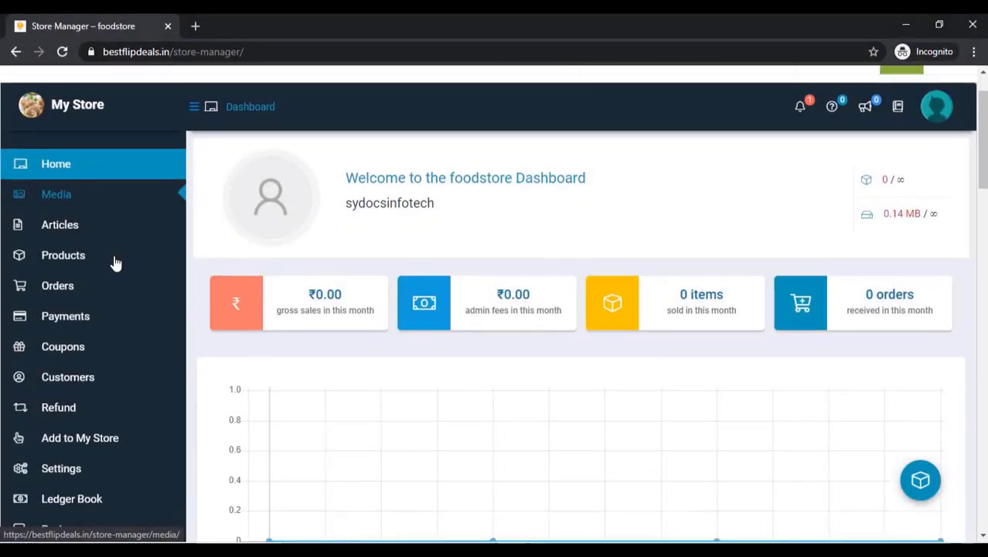
pyautogui.scroll(-1, 114, 262)
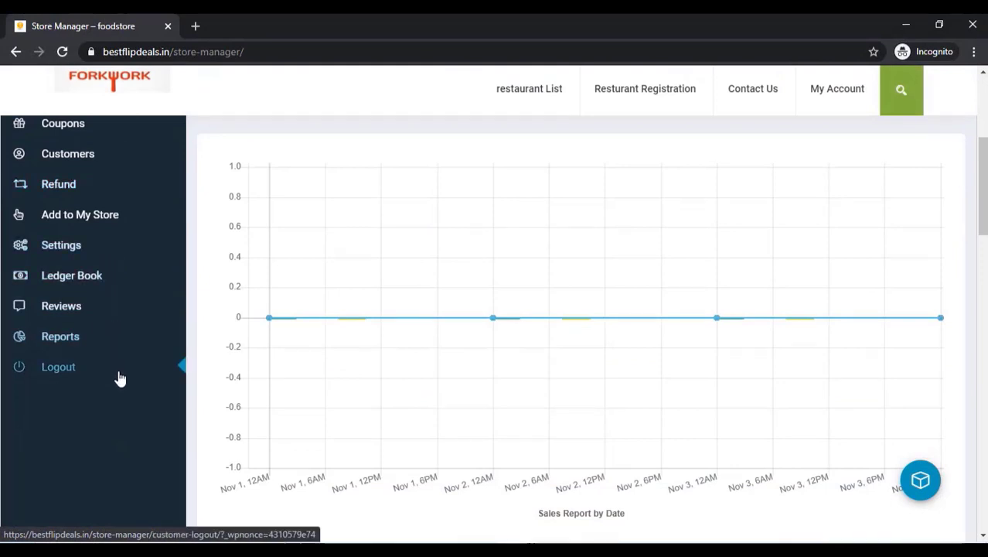
pyautogui.scroll(1, 232, 358)
pyautogui.scroll(3, 232, 359)
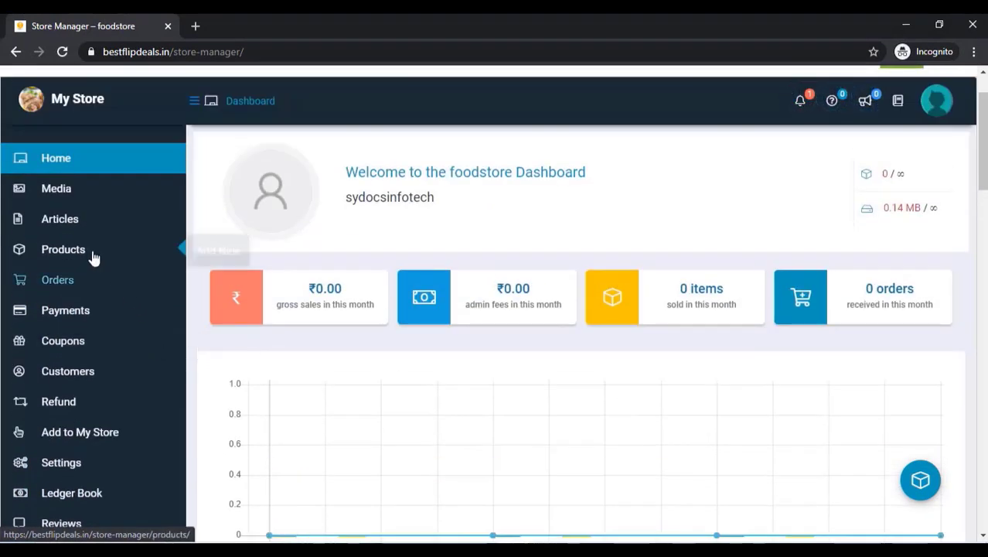
pyautogui.click(216, 253)
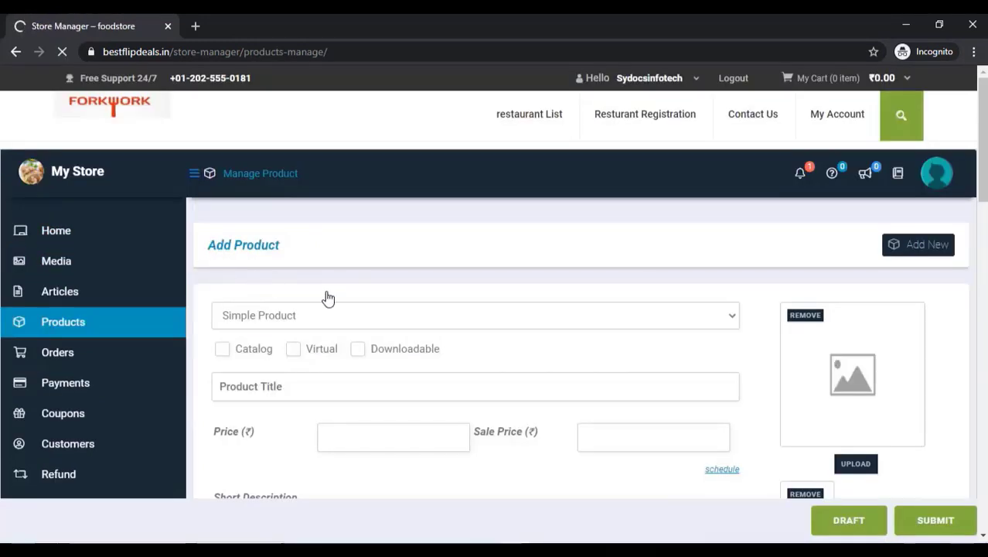
pyautogui.click(272, 321)
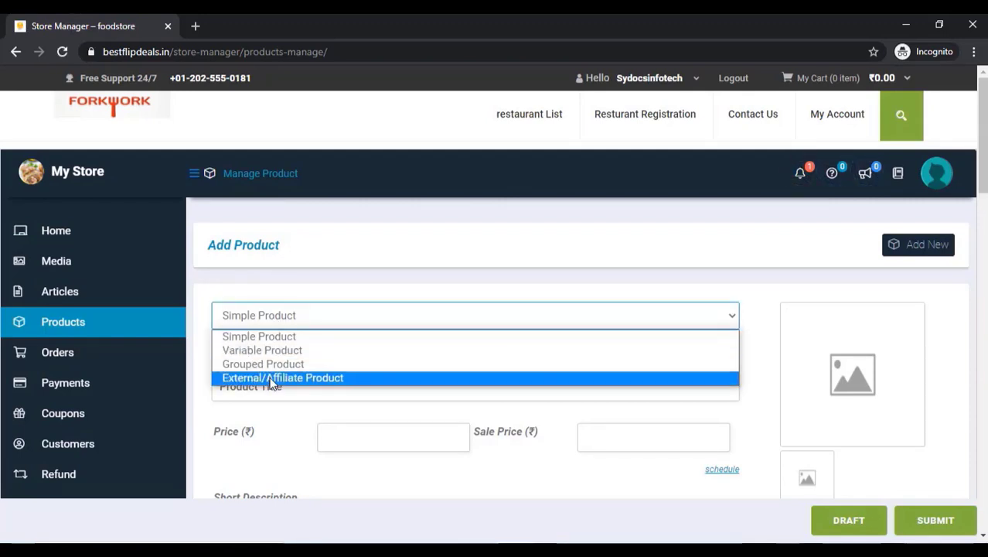
pyautogui.click(282, 337)
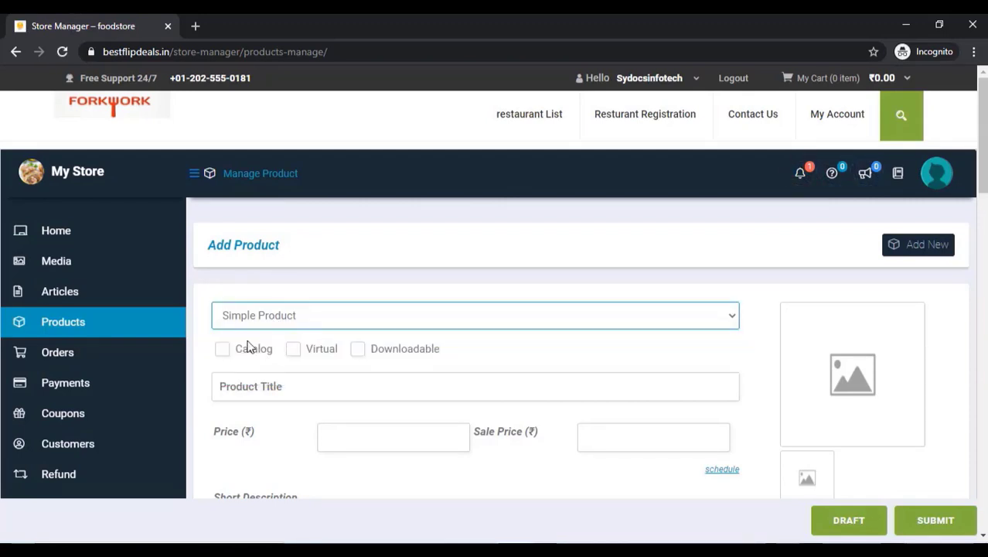
# - Publish "spicy grilled chicken" with price 250, sale price 200, both descriptions "this is very tasty", category Grilled and a grilled chicken image
pyautogui.scroll(-2, 196, 324)
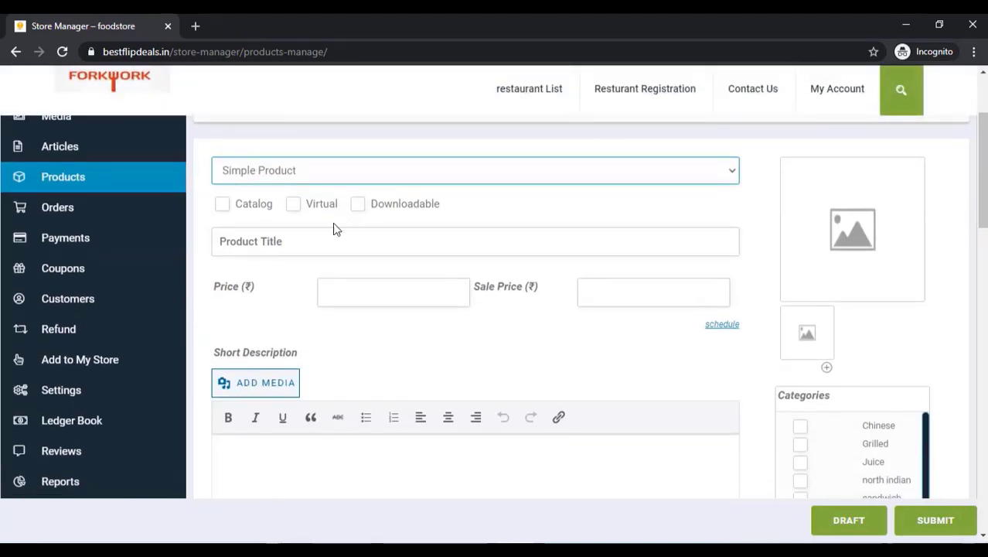
pyautogui.click(284, 246)
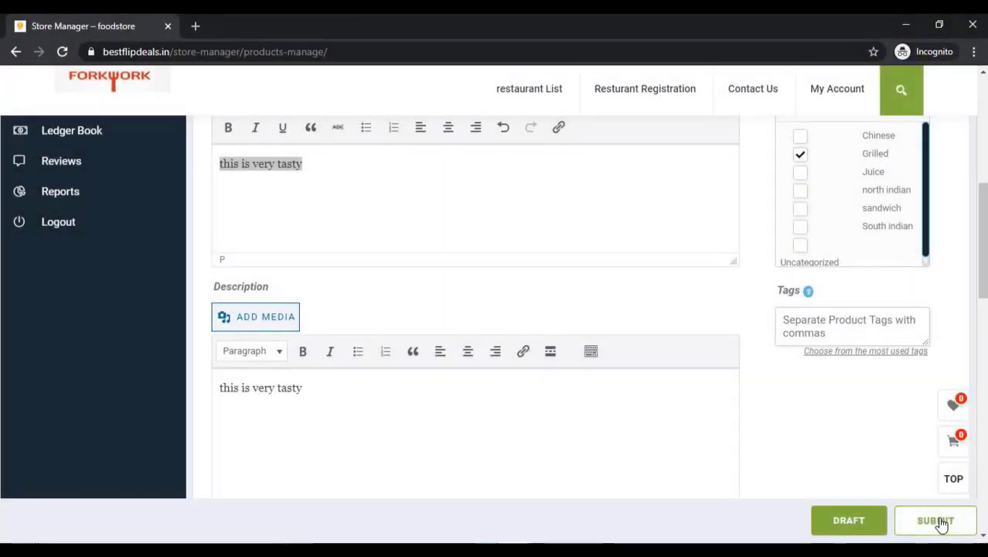
pyautogui.click(939, 522)
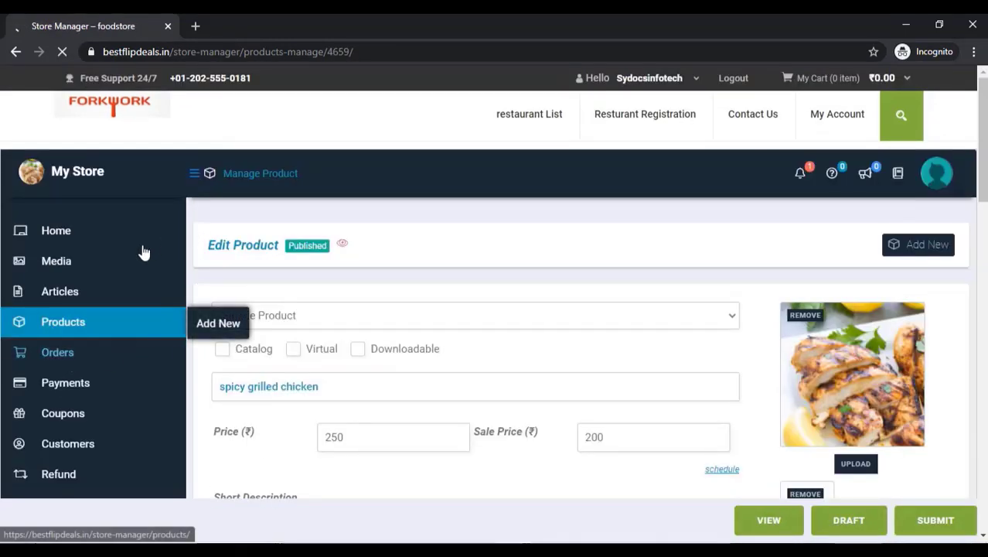
# - Open the vendor's store settings and review the store address and location section
pyautogui.scroll(-3, 109, 297)
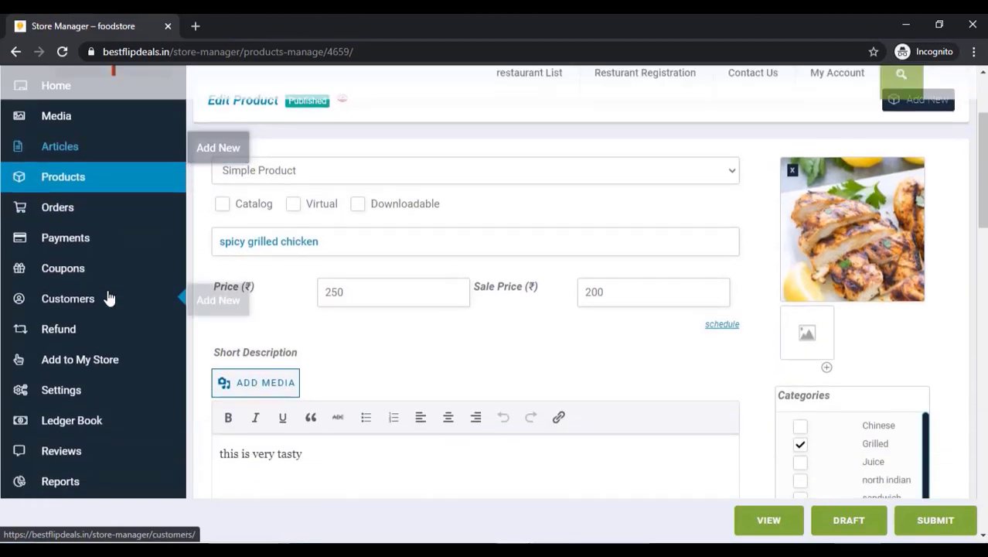
pyautogui.click(47, 323)
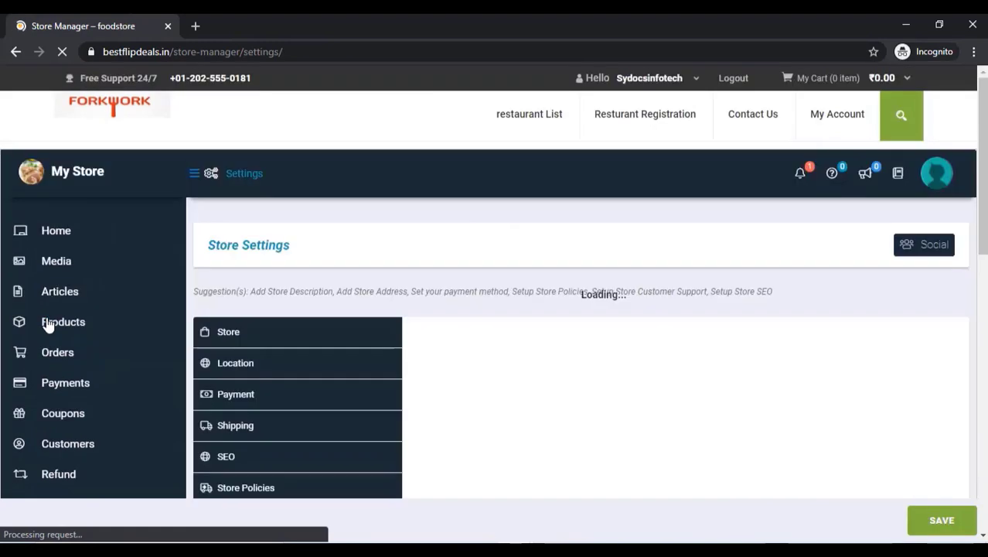
pyautogui.scroll(-2, 311, 278)
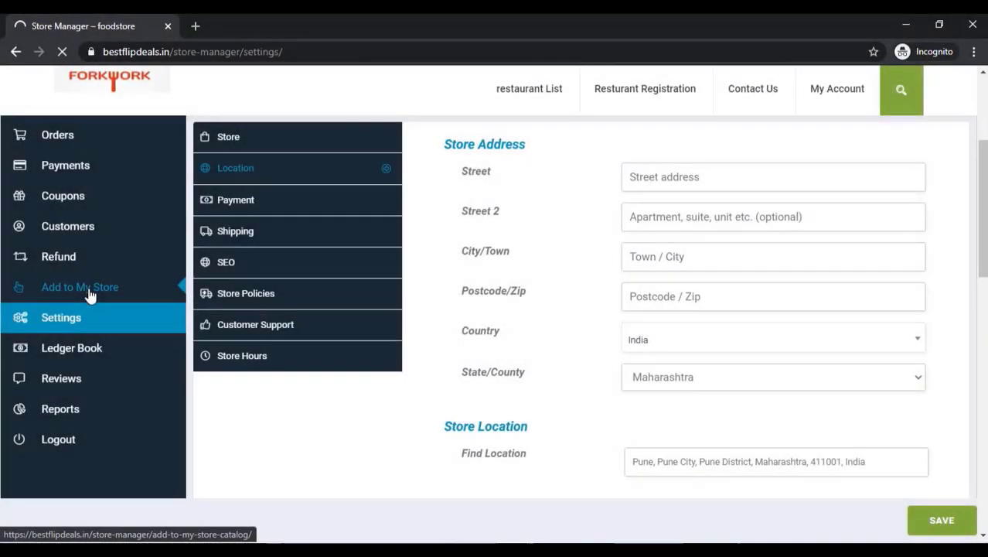
# - Select all listed products in the Add to My Store catalog and bulk add them to the vendor's store
pyautogui.click(91, 295)
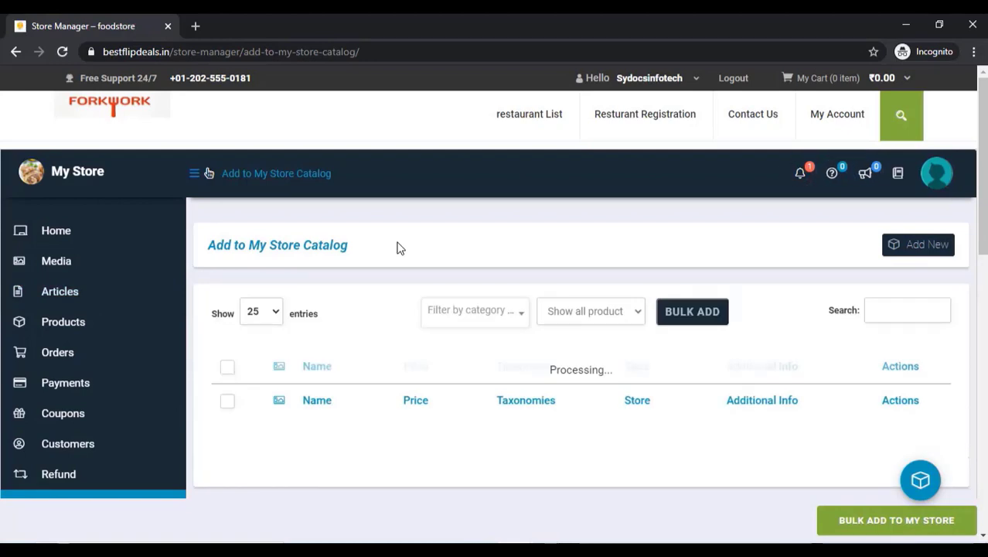
pyautogui.scroll(-1, 371, 292)
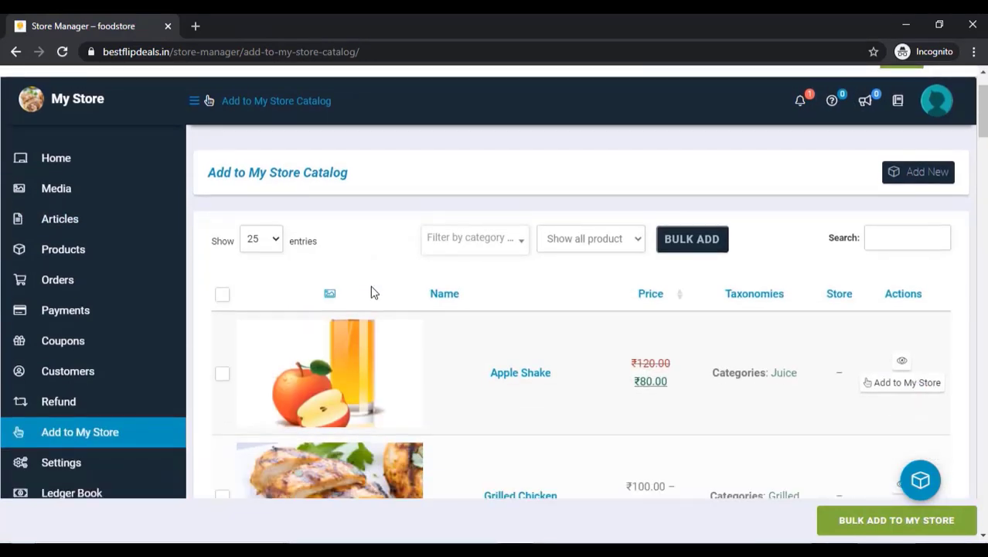
pyautogui.click(222, 295)
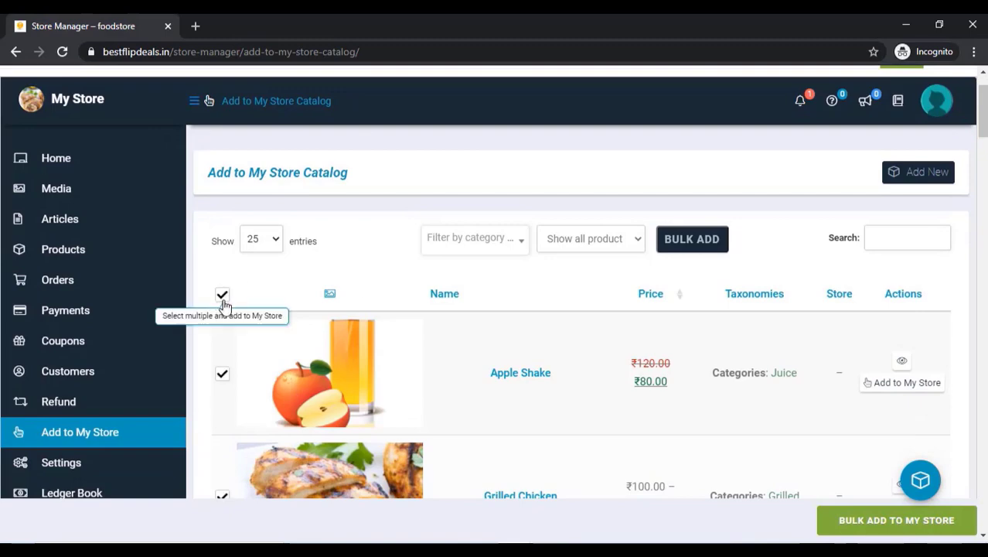
pyautogui.scroll(-4, 285, 285)
pyautogui.scroll(-6, 285, 281)
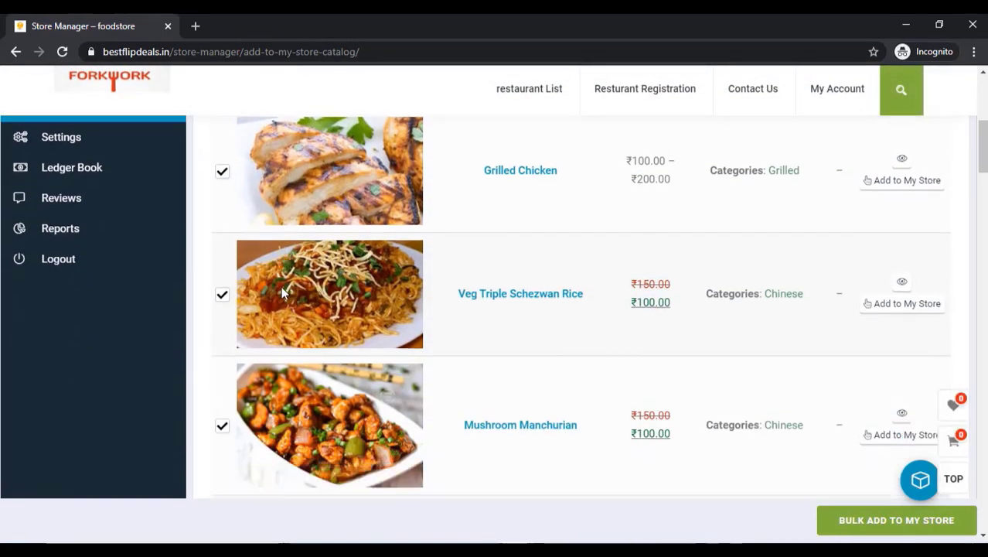
pyautogui.scroll(10, 275, 296)
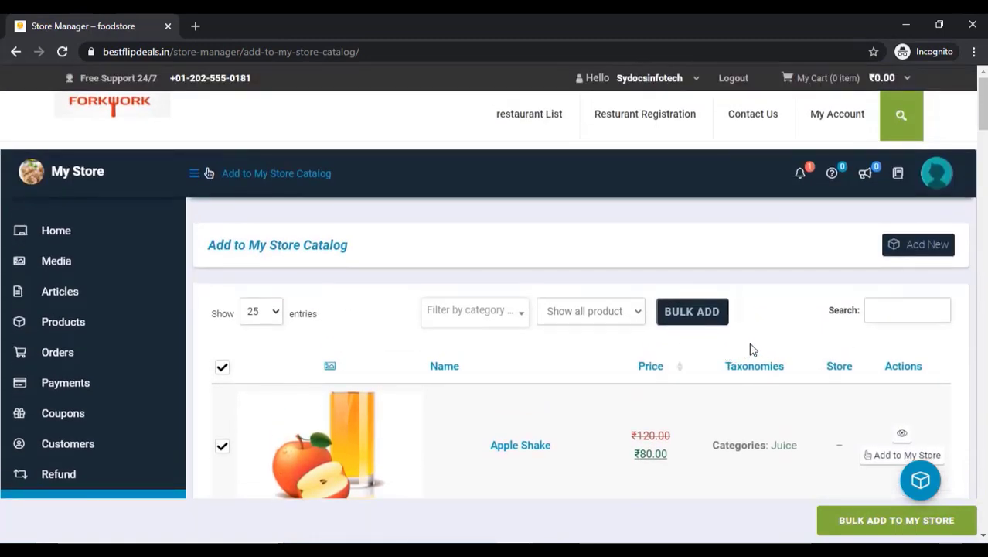
pyautogui.click(853, 521)
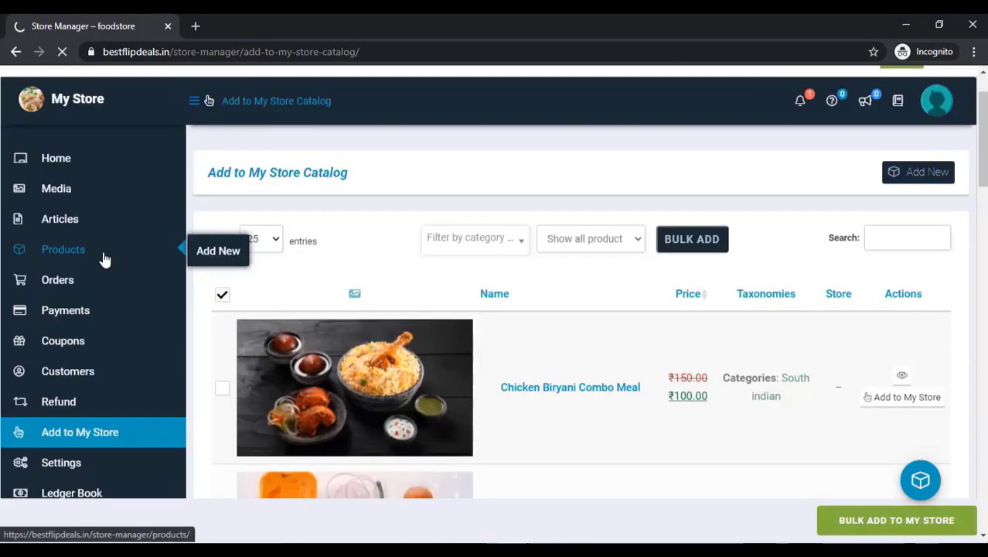
# - Open the draft Chicken Lollipop product from the vendor's product list and submit it for publishing
pyautogui.click(101, 261)
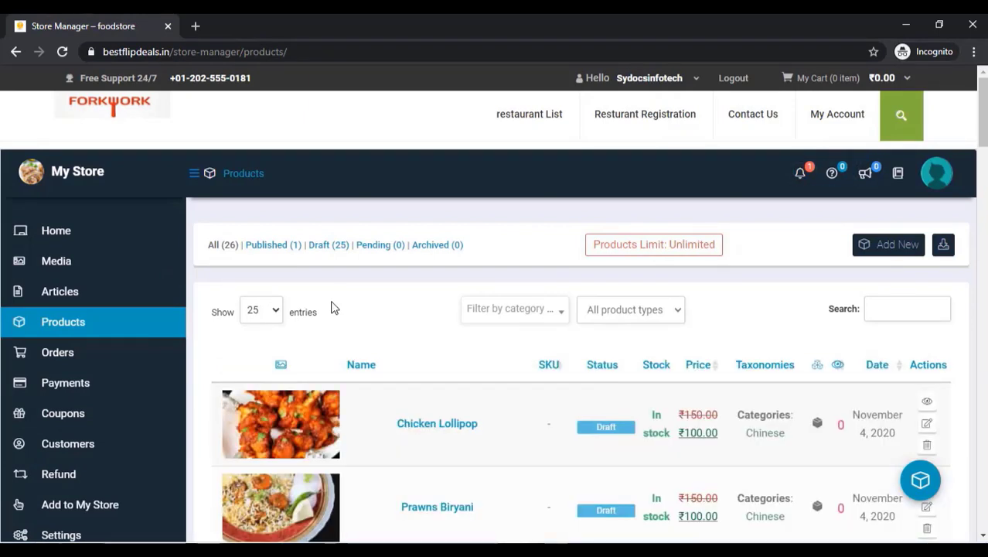
pyautogui.scroll(-3, 331, 308)
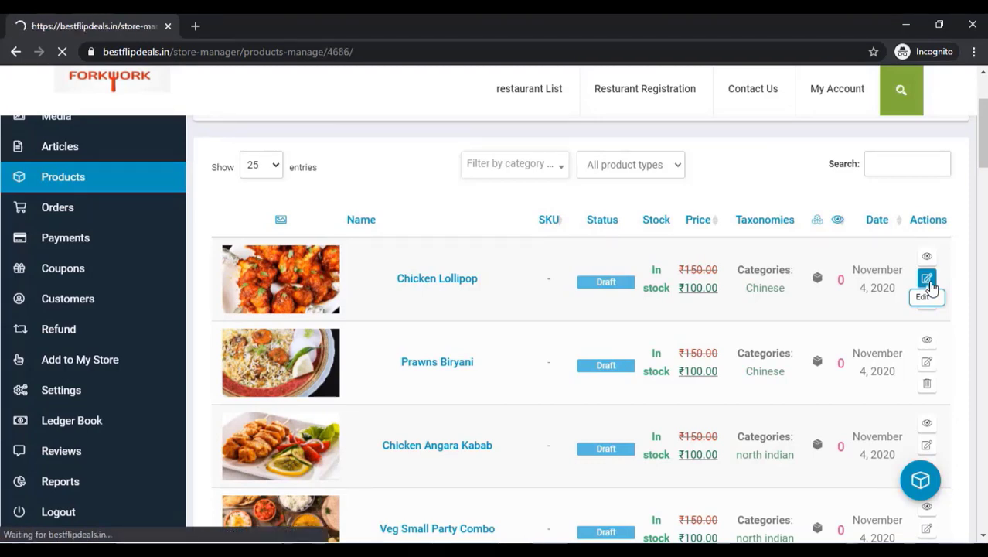
pyautogui.scroll(-3, 379, 280)
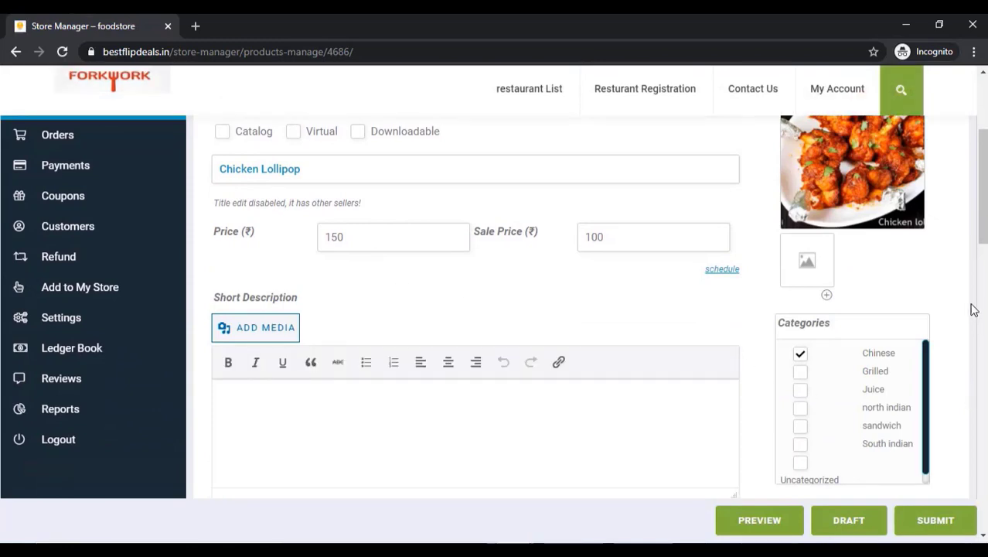
pyautogui.scroll(-2, 971, 309)
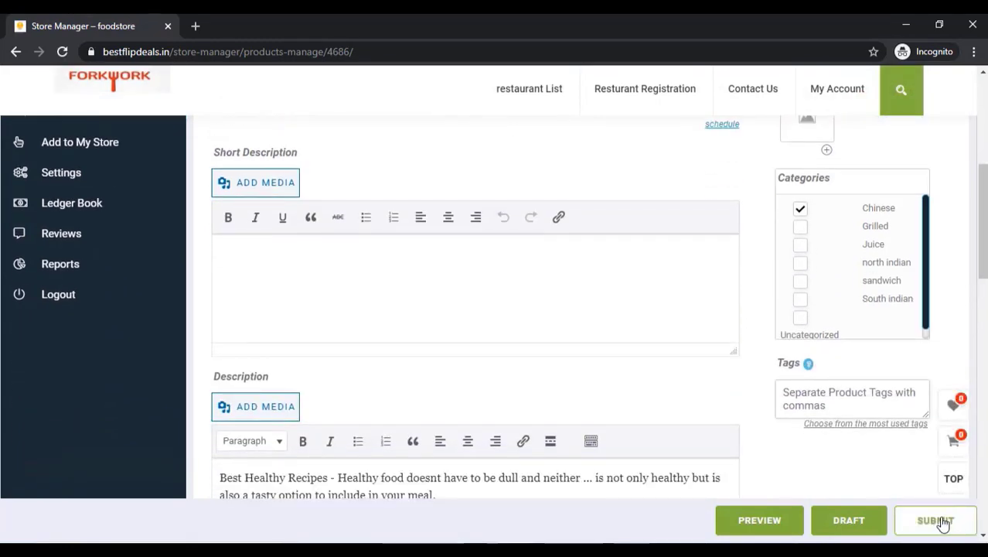
pyautogui.click(942, 523)
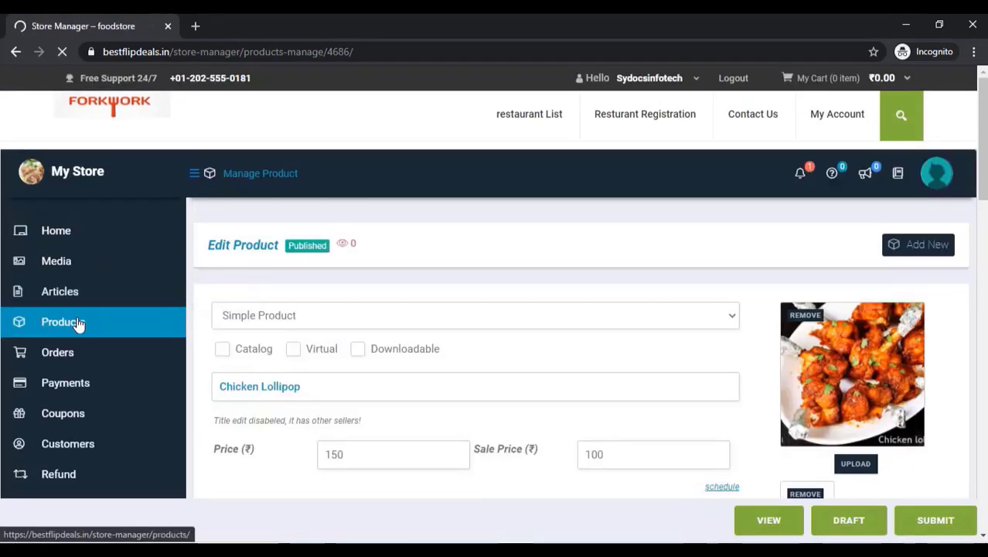
# - Return to the vendor's product list and check the status of the Chicken Lollipop product
pyautogui.moveTo(78, 326)
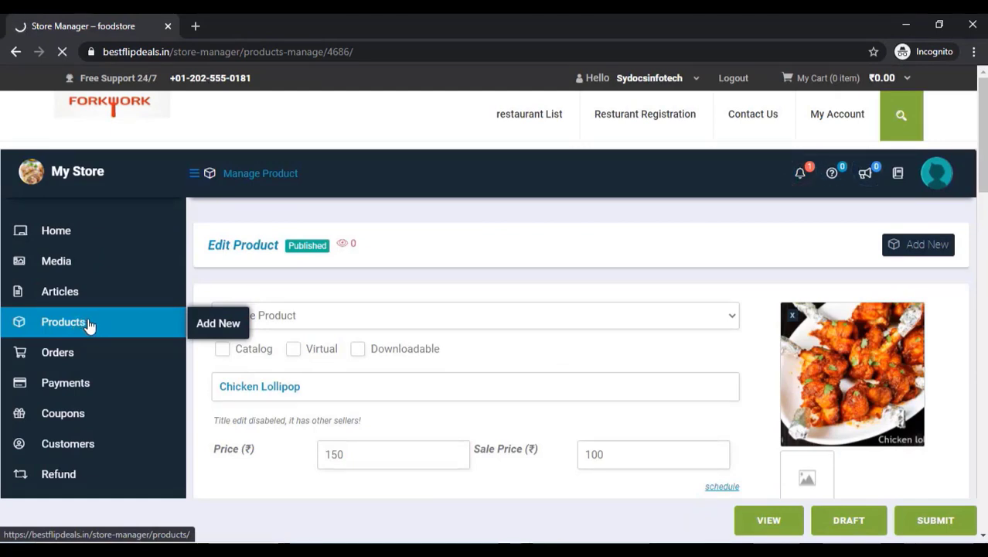
pyautogui.click(89, 325)
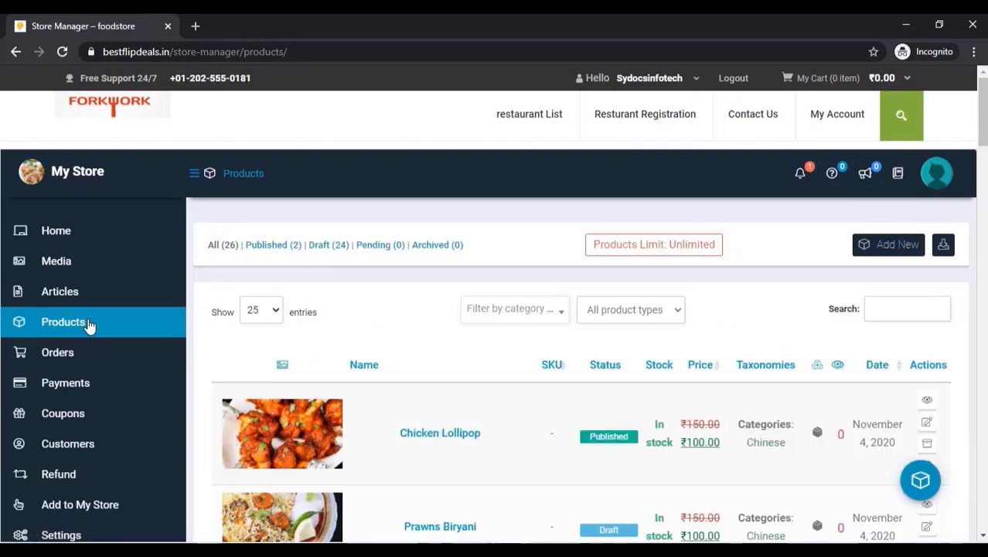
pyautogui.scroll(-2, 341, 314)
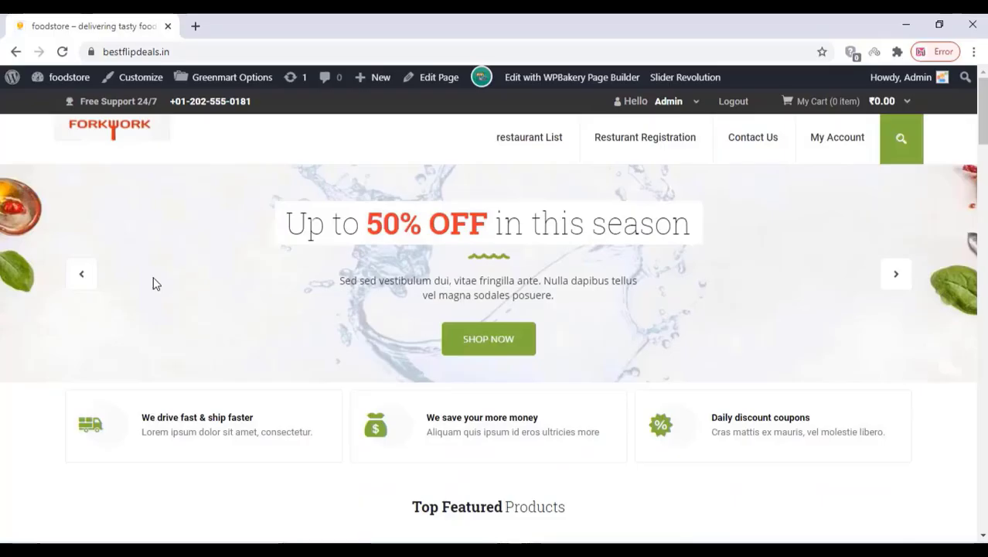
# - Look through the storefront home page down to its footer as the admin and open the restaurant list page
pyautogui.scroll(-10, 154, 283)
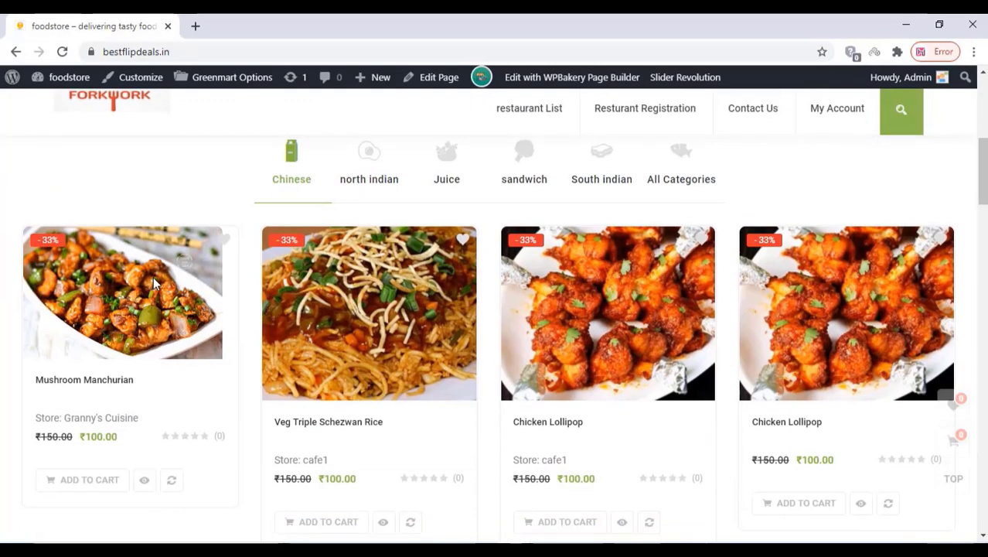
pyautogui.scroll(-12, 153, 283)
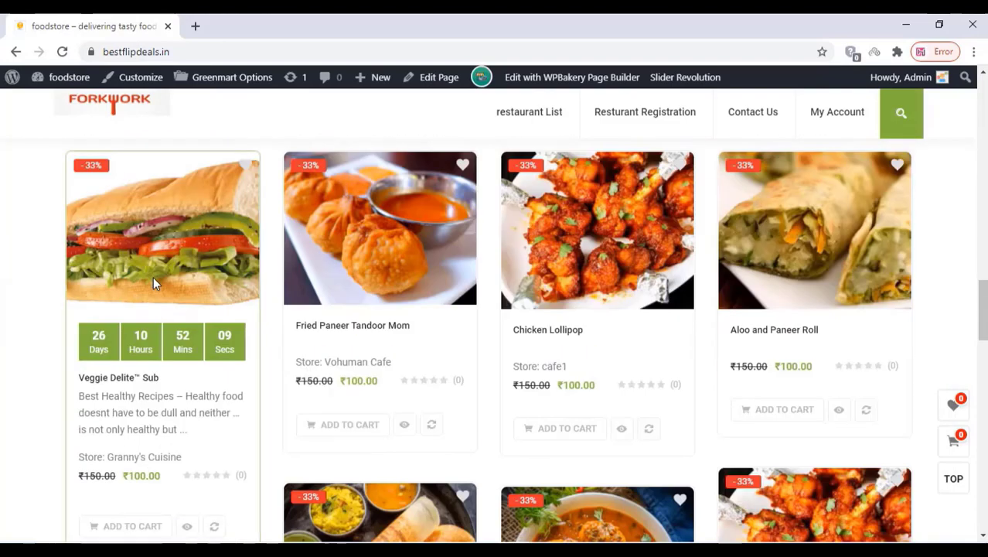
pyautogui.scroll(-14, 153, 283)
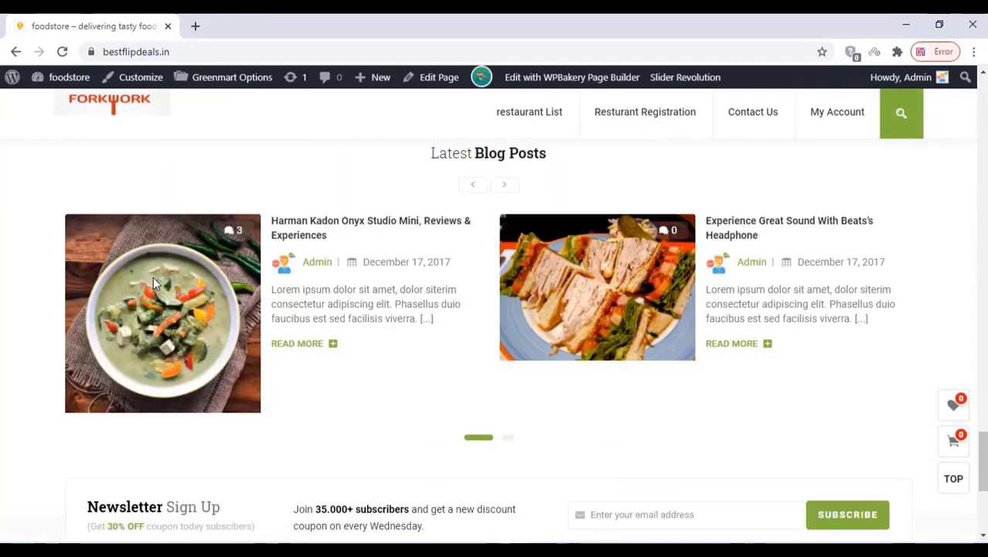
pyautogui.scroll(-1, 152, 280)
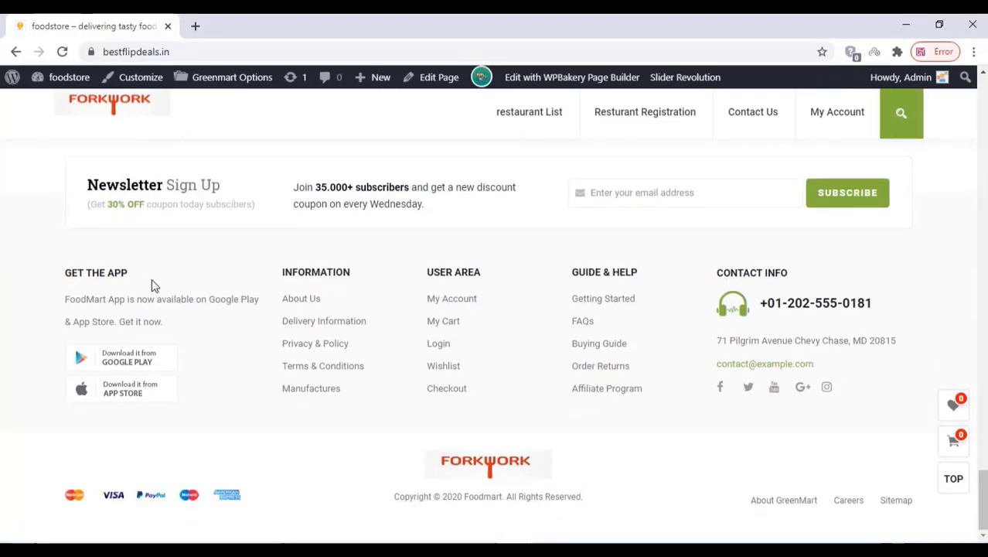
pyautogui.click(533, 110)
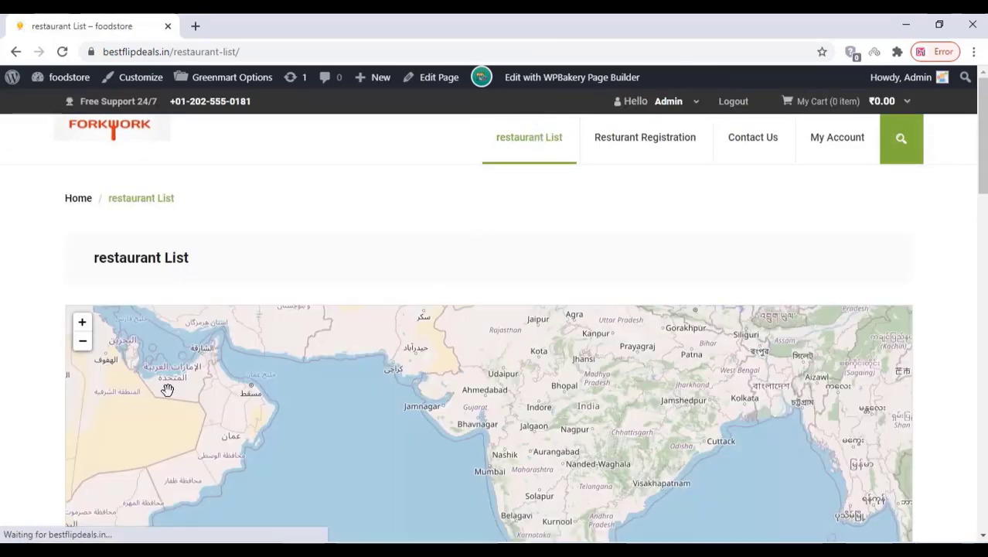
# - Look through the restaurants on the restaurant list page and visit the cafe1 store
pyautogui.scroll(-5, 44, 358)
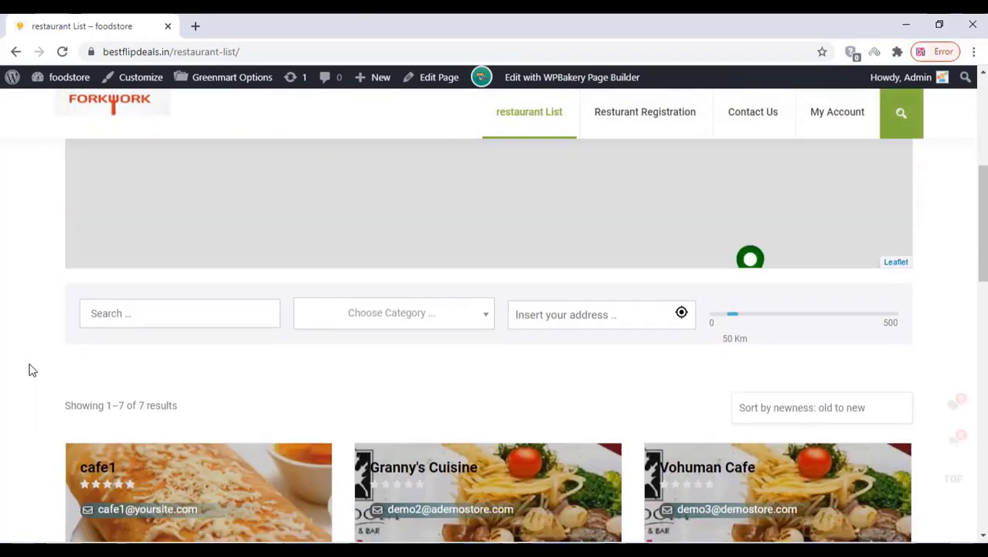
pyautogui.scroll(-6, 30, 370)
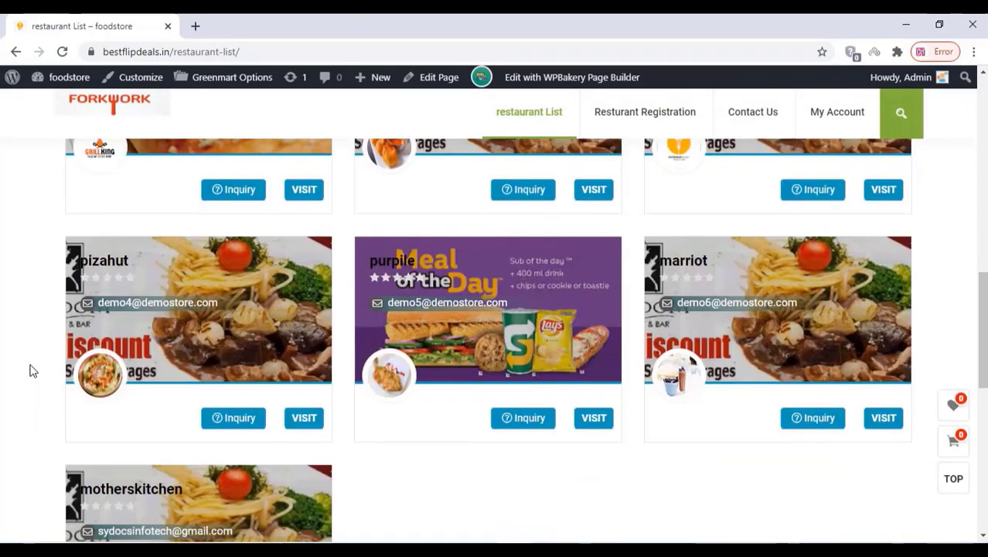
pyautogui.scroll(-2, 31, 369)
pyautogui.scroll(4, 31, 369)
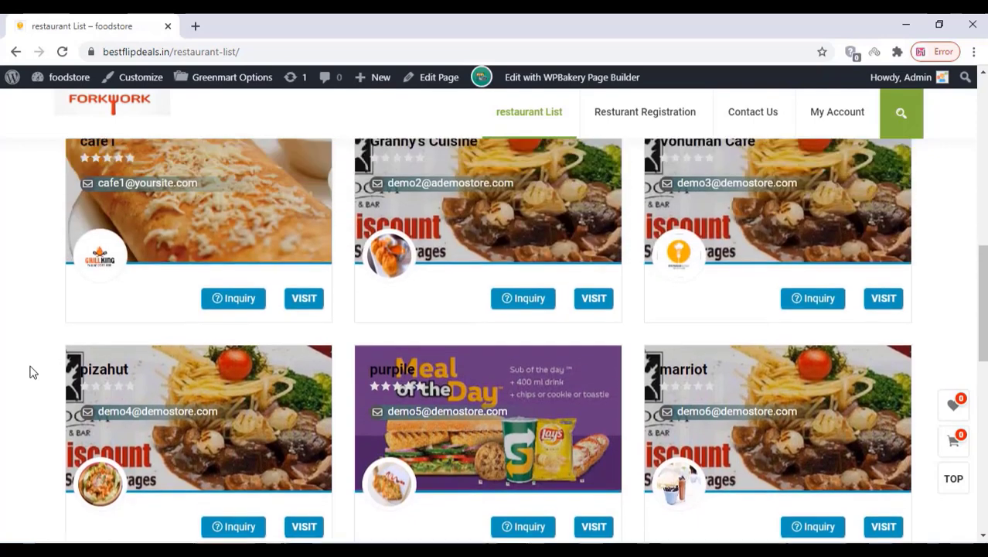
pyautogui.scroll(2, 31, 372)
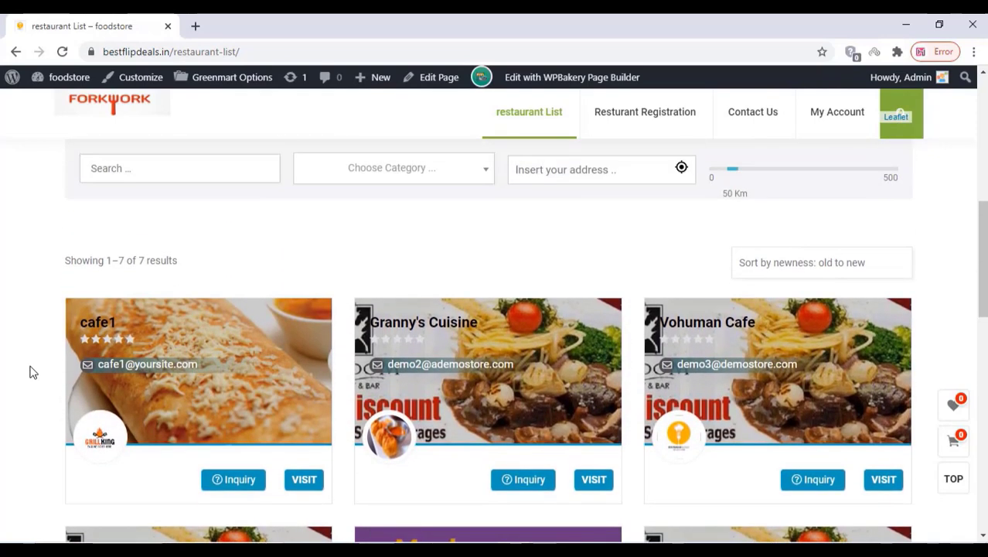
pyautogui.scroll(-1, 31, 371)
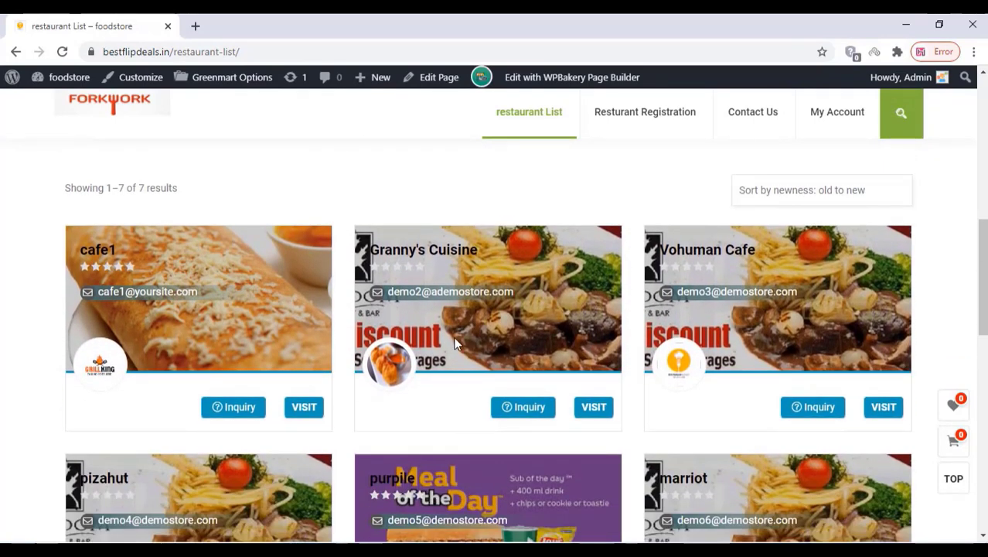
pyautogui.scroll(-1, 31, 386)
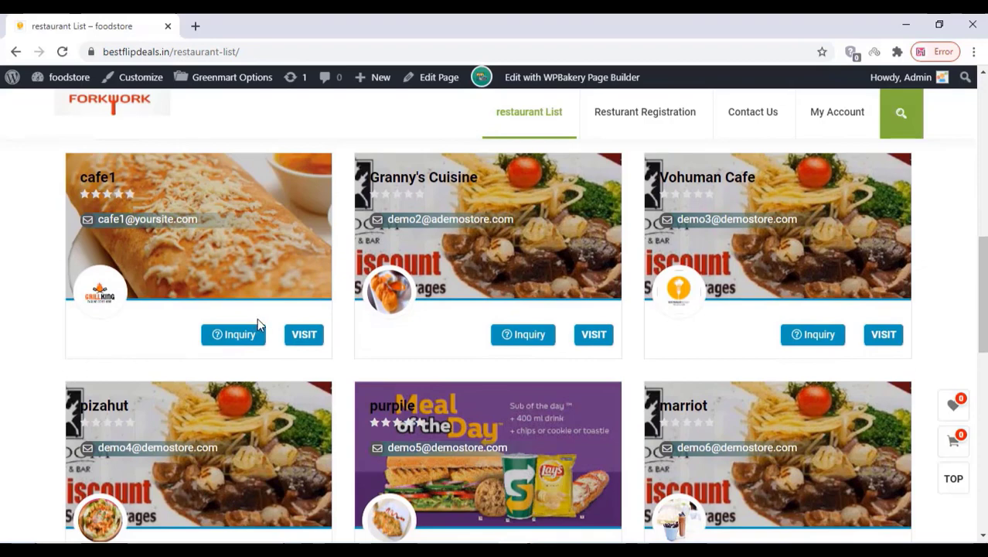
pyautogui.click(317, 336)
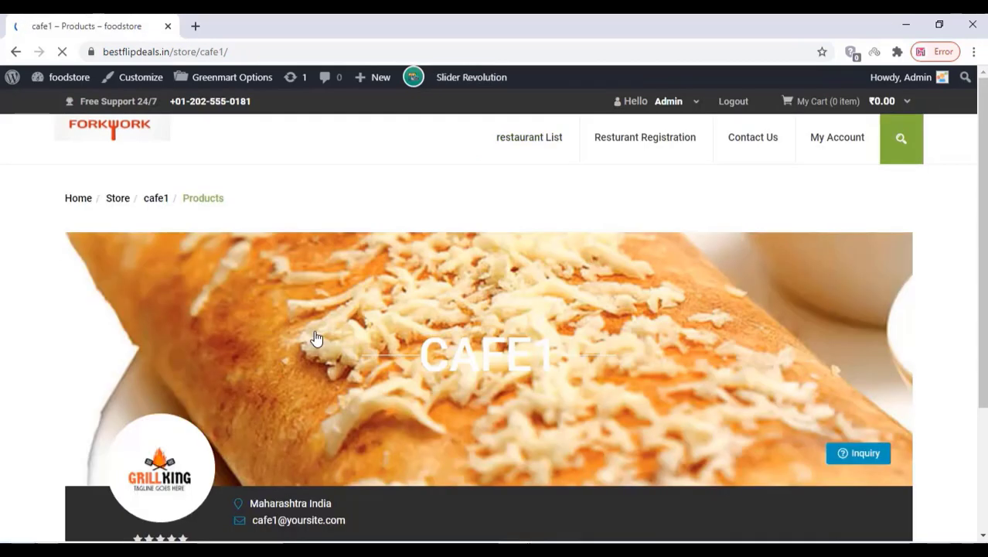
# - Look through the products in the cafe1 store and open the Chicken Lollipop product page
pyautogui.scroll(-3, 21, 323)
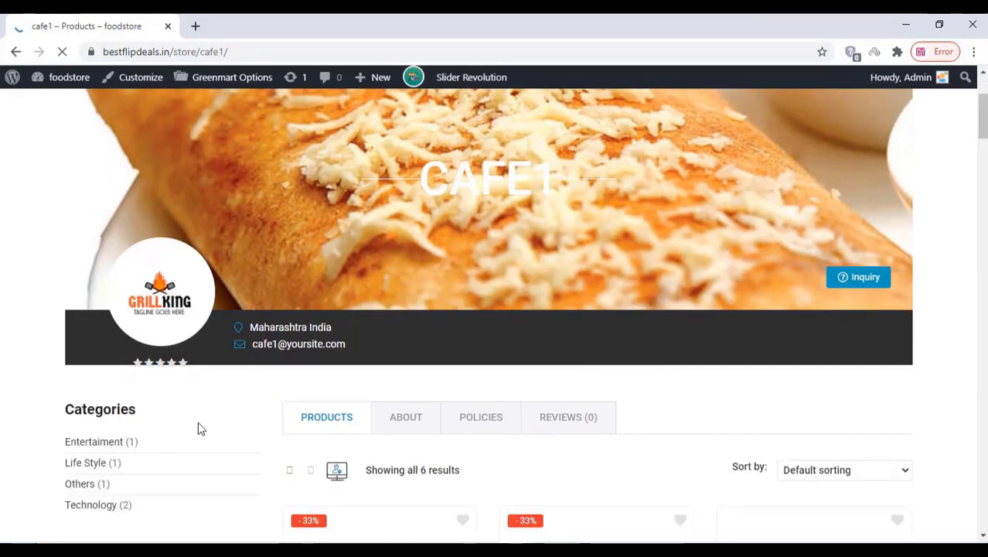
pyautogui.scroll(-4, 199, 424)
pyautogui.scroll(-4, 198, 385)
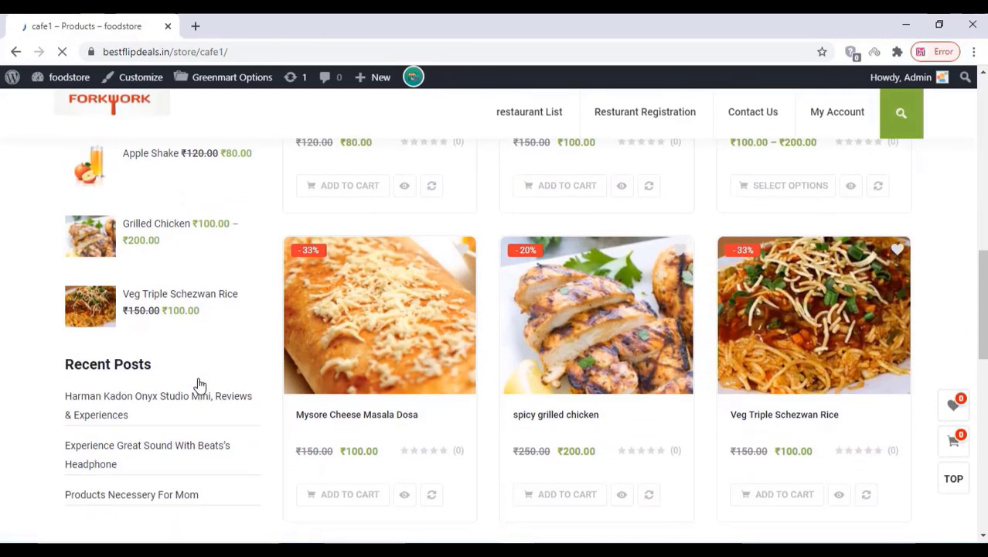
pyautogui.scroll(-2, 199, 385)
pyautogui.scroll(4, 199, 385)
pyautogui.scroll(3, 199, 385)
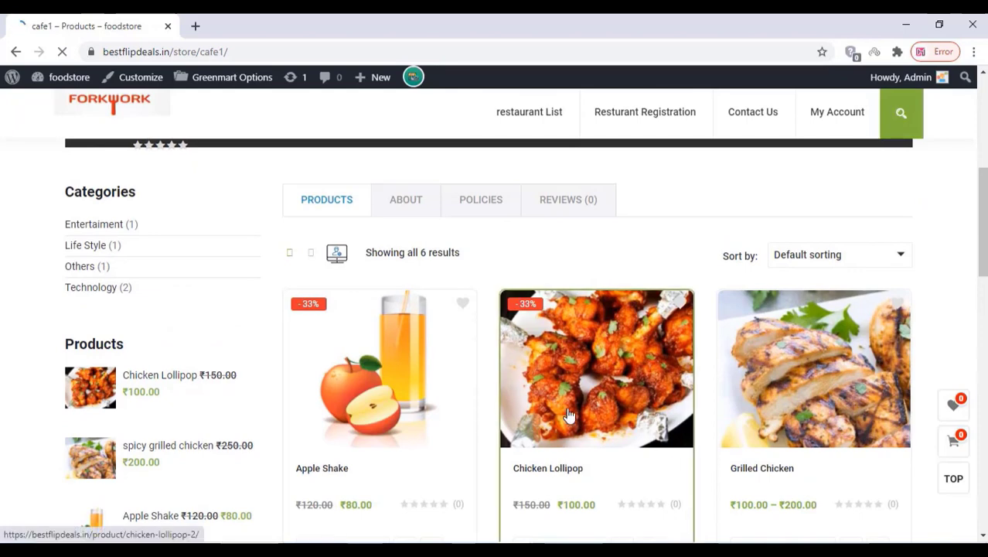
pyautogui.click(568, 415)
# - Review the Chicken Lollipop product details and add one portion to the cart
pyautogui.scroll(-3, 550, 305)
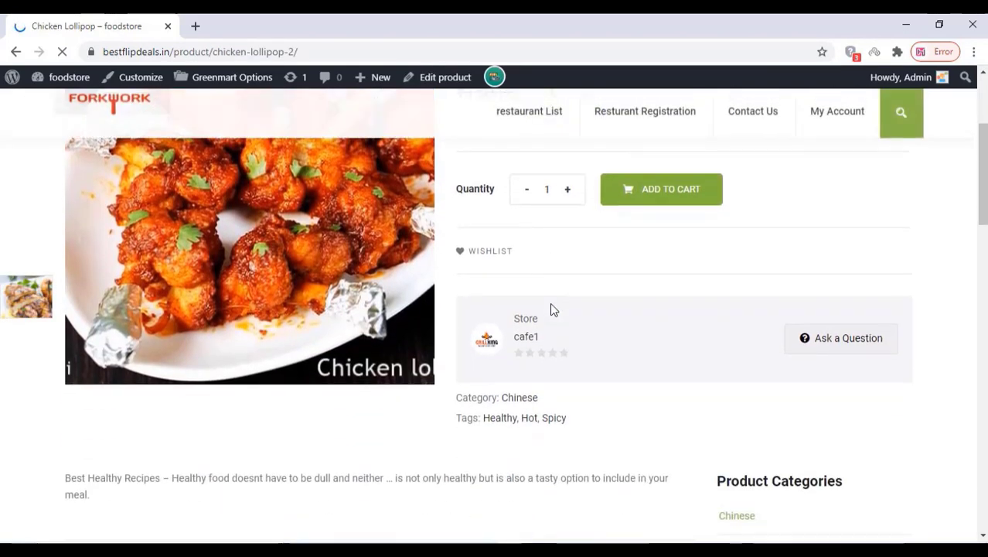
pyautogui.scroll(-1, 549, 310)
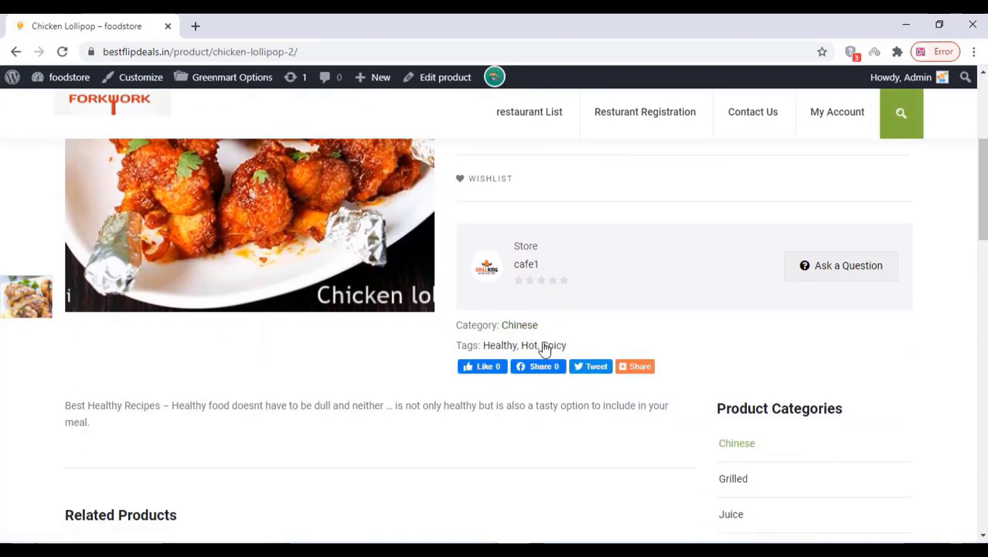
pyautogui.scroll(2, 540, 347)
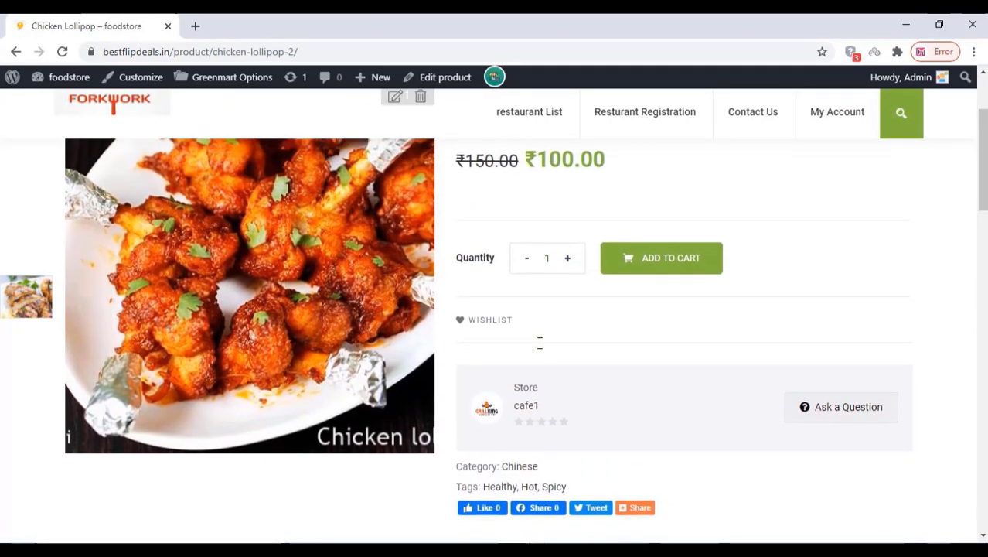
pyautogui.scroll(1, 540, 348)
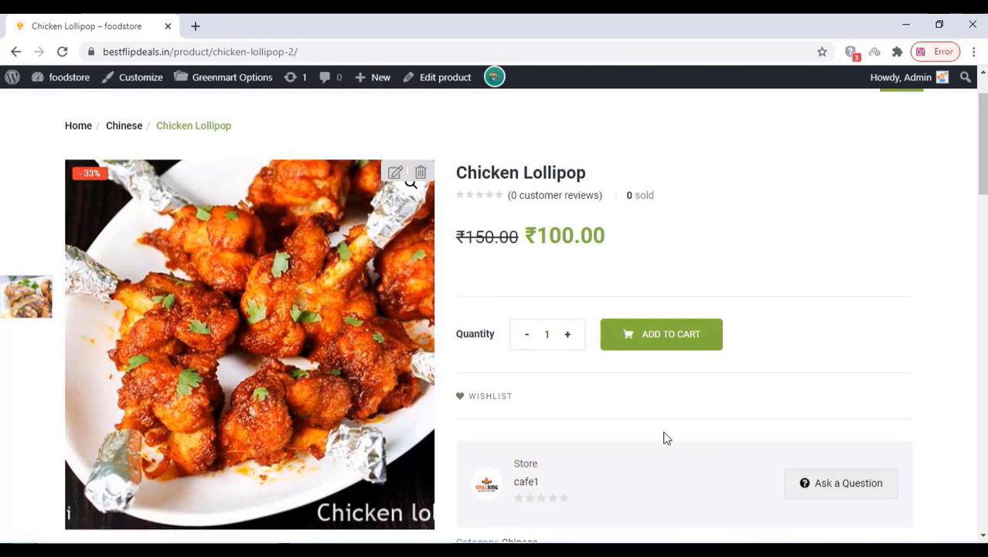
pyautogui.scroll(-2, 665, 438)
pyautogui.scroll(3, 665, 438)
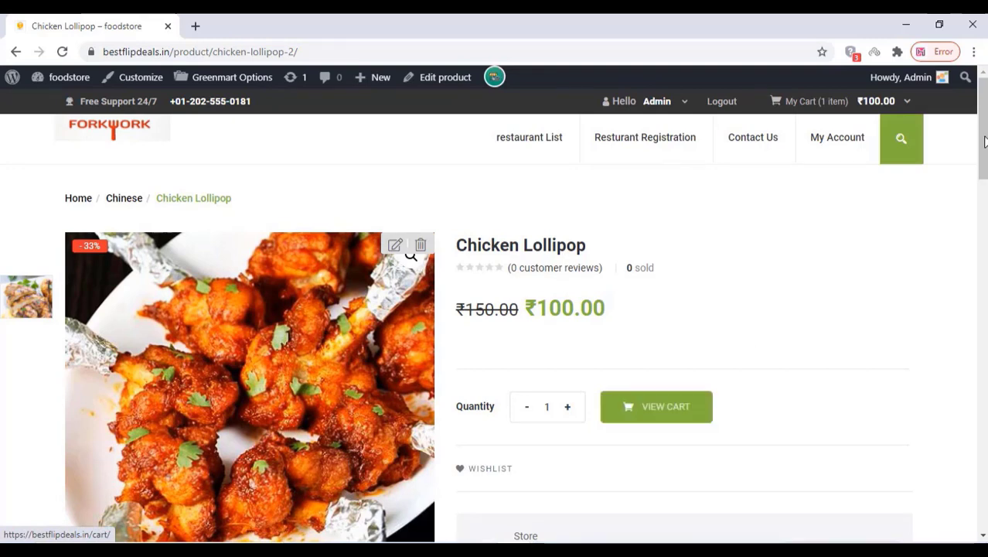
# - Proceed to checkout from the cart and place the cash on delivery order, accepting the terms and conditions
pyautogui.moveTo(893, 107)
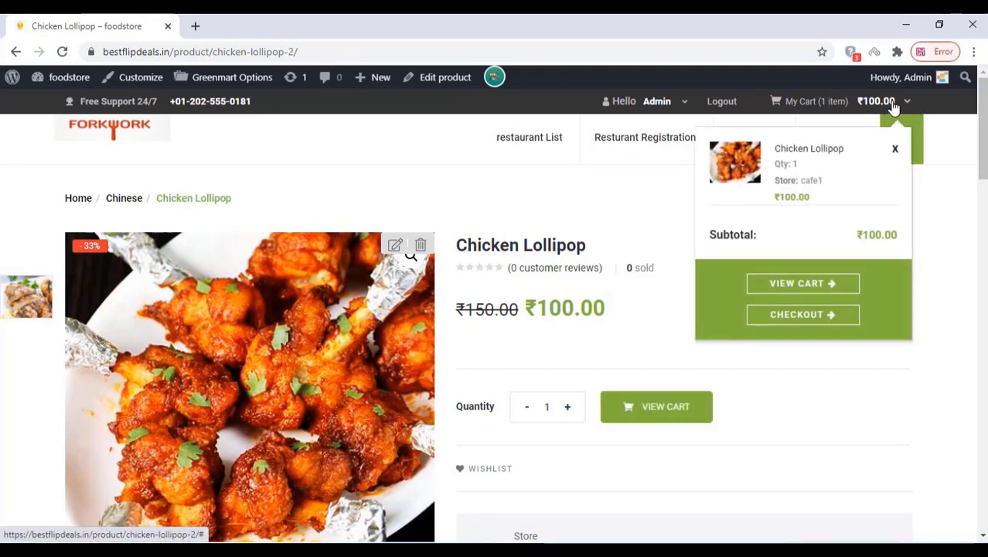
pyautogui.click(809, 321)
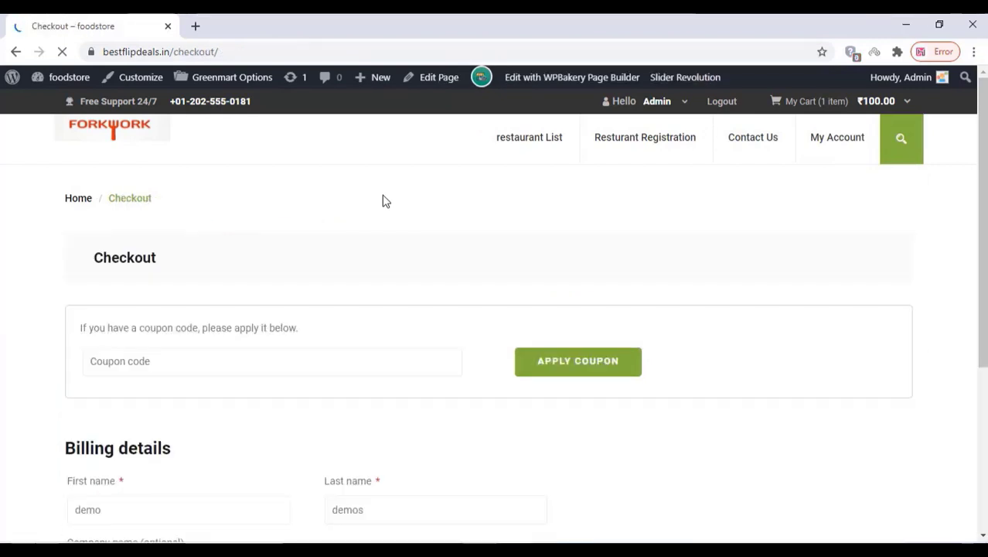
pyautogui.scroll(-1, 382, 203)
pyautogui.scroll(-1, 382, 202)
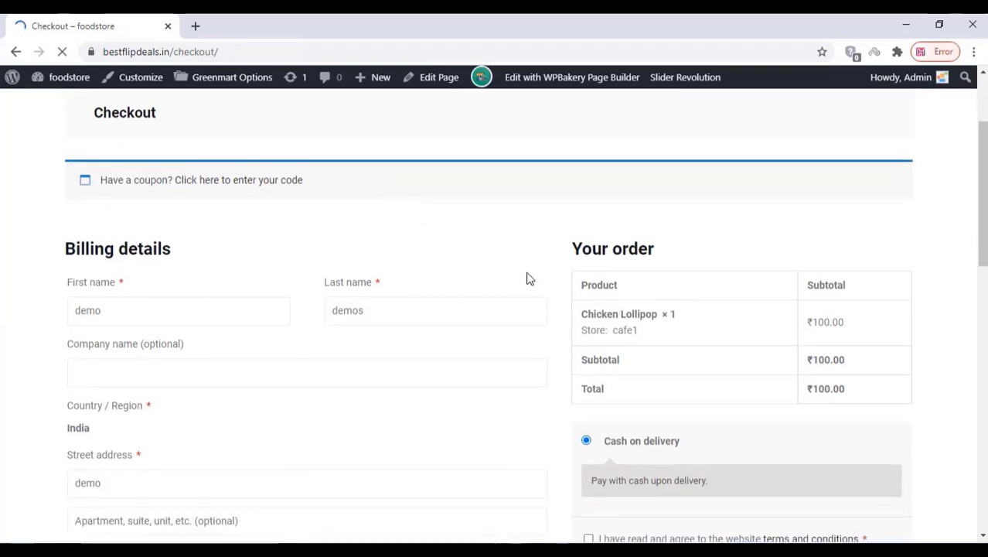
pyautogui.scroll(-1, 525, 279)
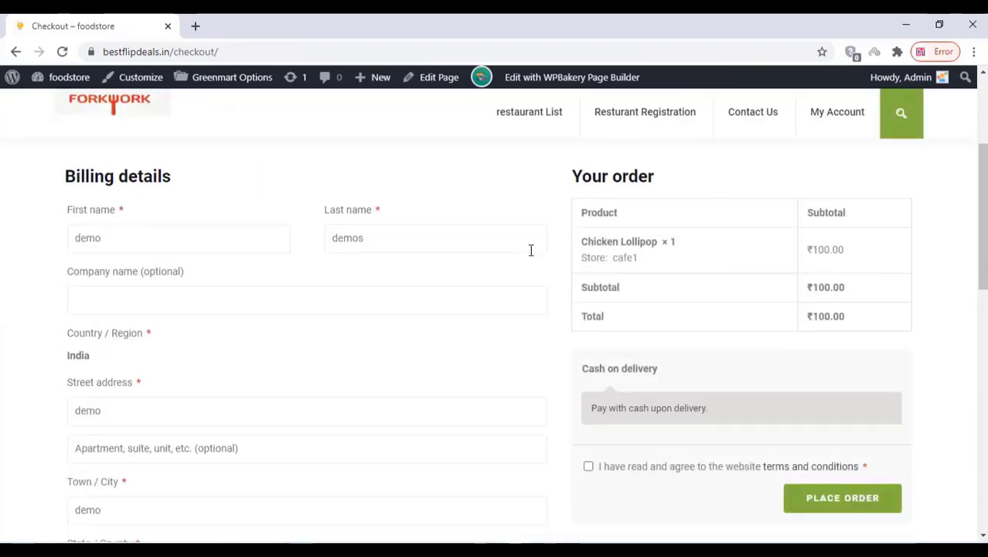
pyautogui.scroll(-1, 622, 283)
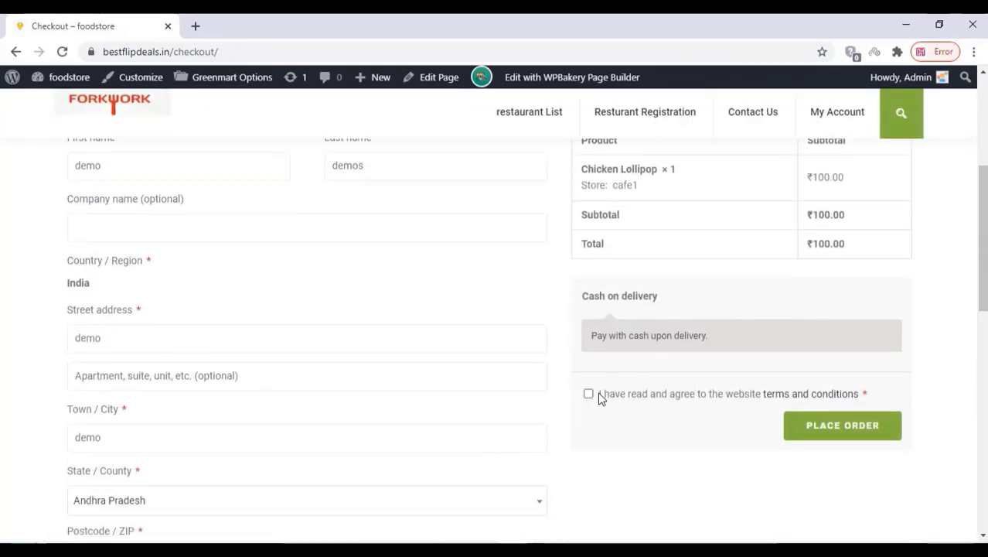
pyautogui.click(827, 427)
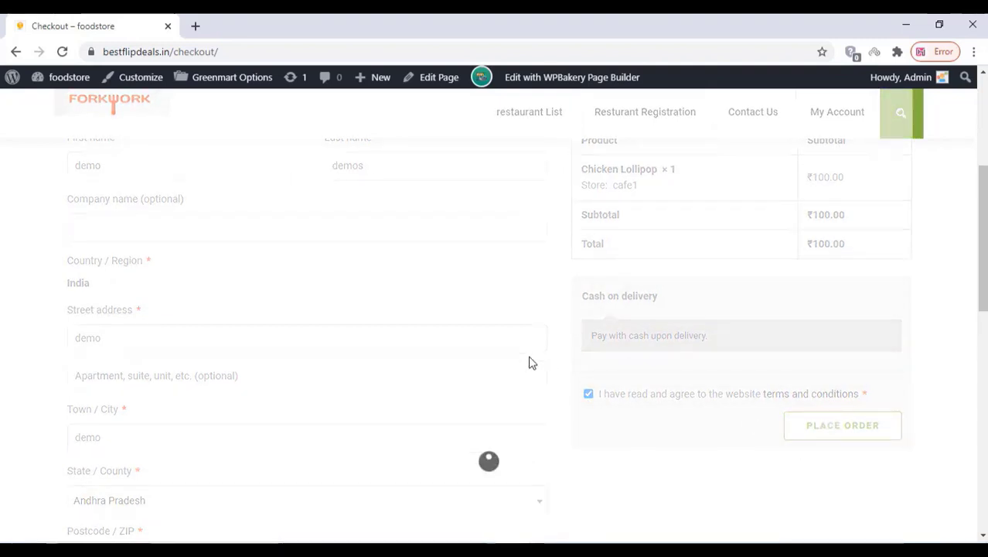